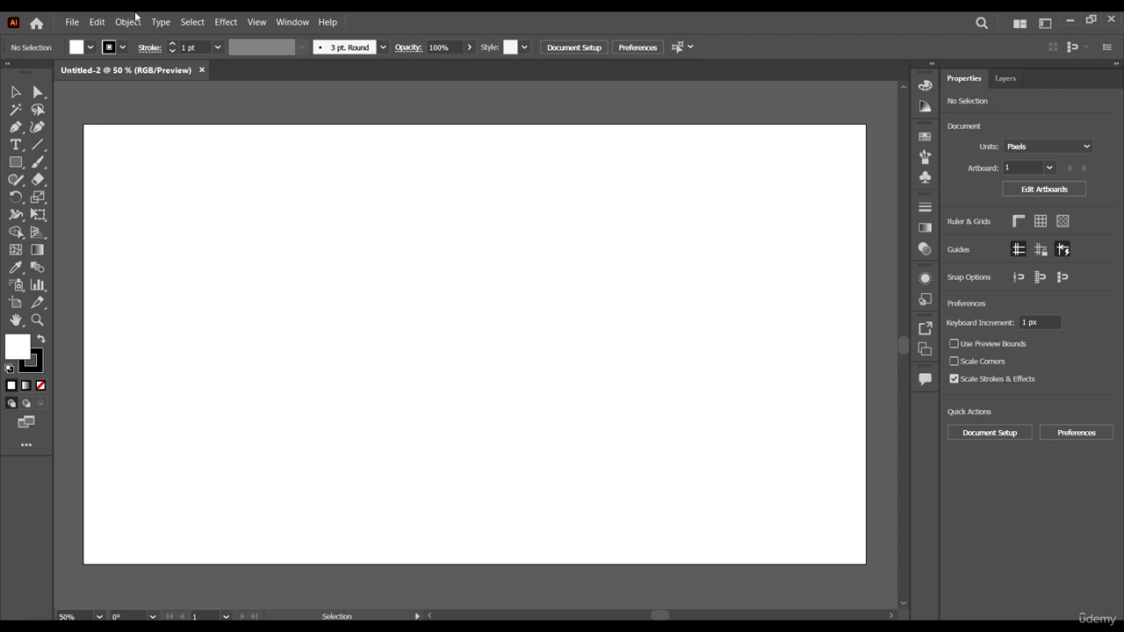
- Draw a square about 133 px wide and move it near the centre of the artboard
{"action": "left_click", "coordinate": [16, 161]}
{"action": "left_click_drag", "start_coordinate": [372, 222], "coordinate": [447, 296]}
{"action": "key", "text": "v"}
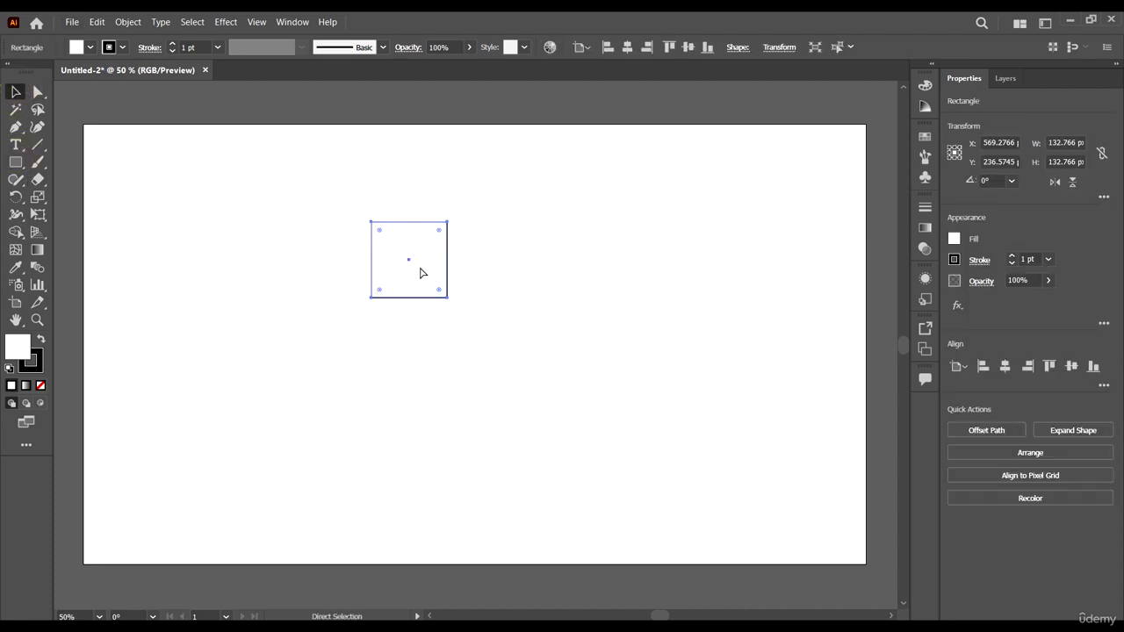
{"action": "scroll", "coordinate": [421, 273], "scroll_direction": "right", "scroll_amount": 1}
{"action": "left_click_drag", "start_coordinate": [373, 269], "coordinate": [865, 337]}
{"action": "left_click_drag", "start_coordinate": [812, 353], "coordinate": [369, 309]}
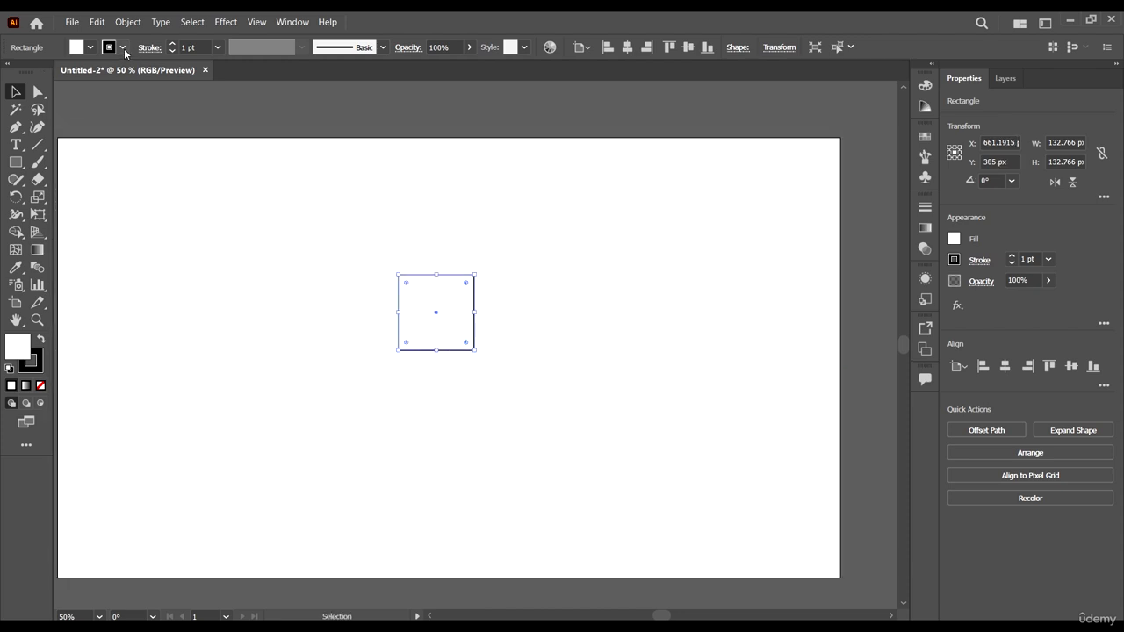
- Remove the square's stroke and set its fill to cyan
{"action": "left_click", "coordinate": [123, 47]}
{"action": "left_click", "coordinate": [12, 68]}
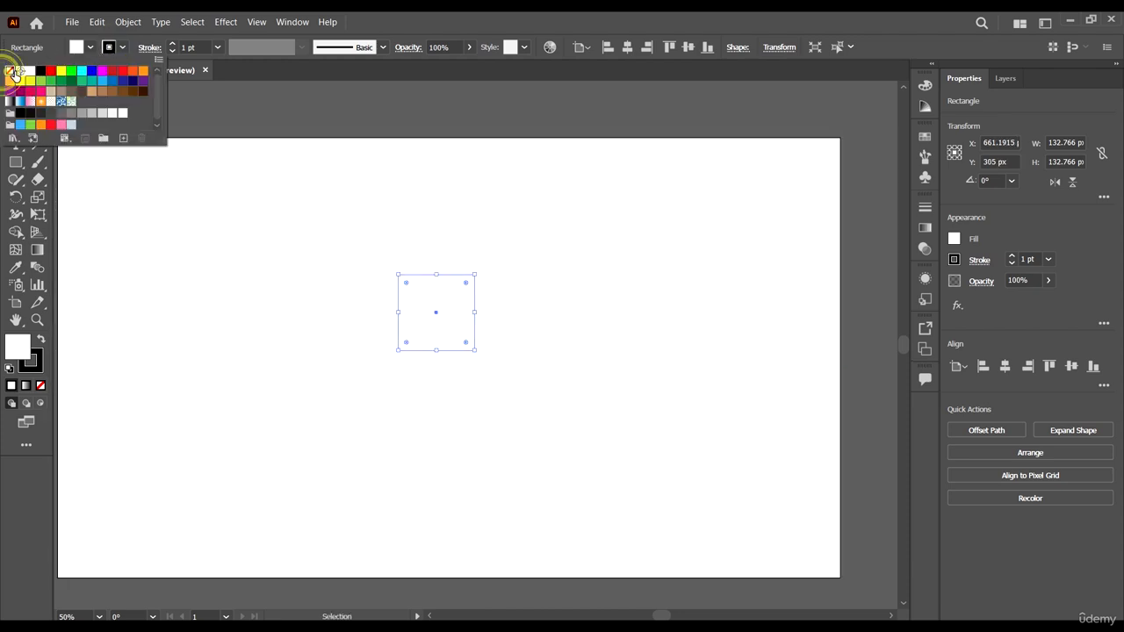
{"action": "left_click", "coordinate": [93, 50]}
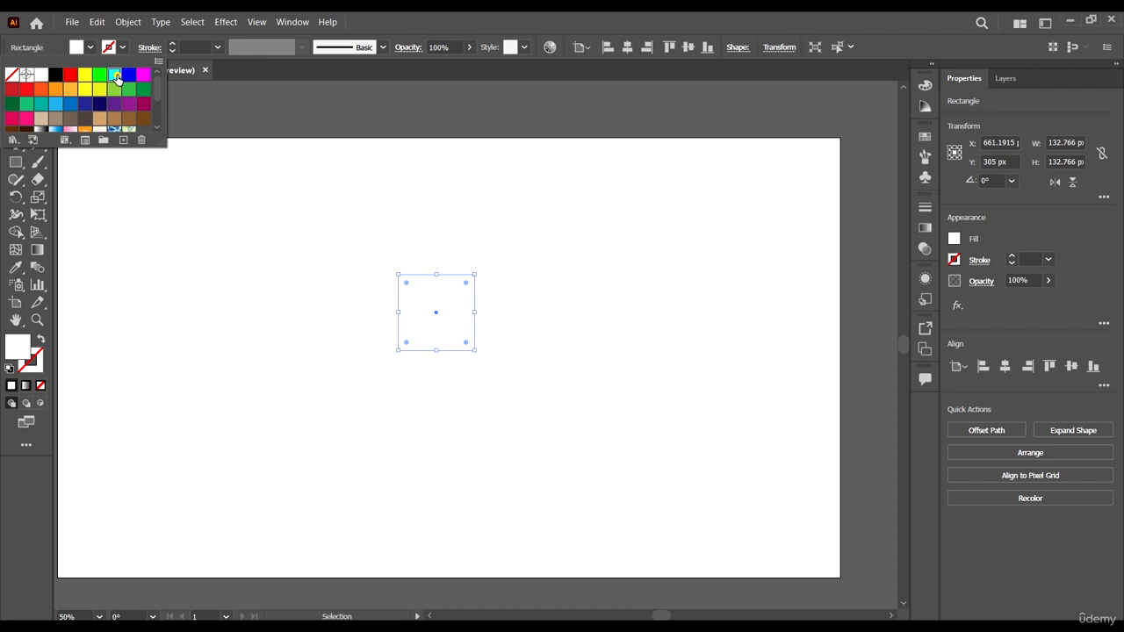
{"action": "left_click", "coordinate": [115, 77]}
{"action": "left_click", "coordinate": [499, 312]}
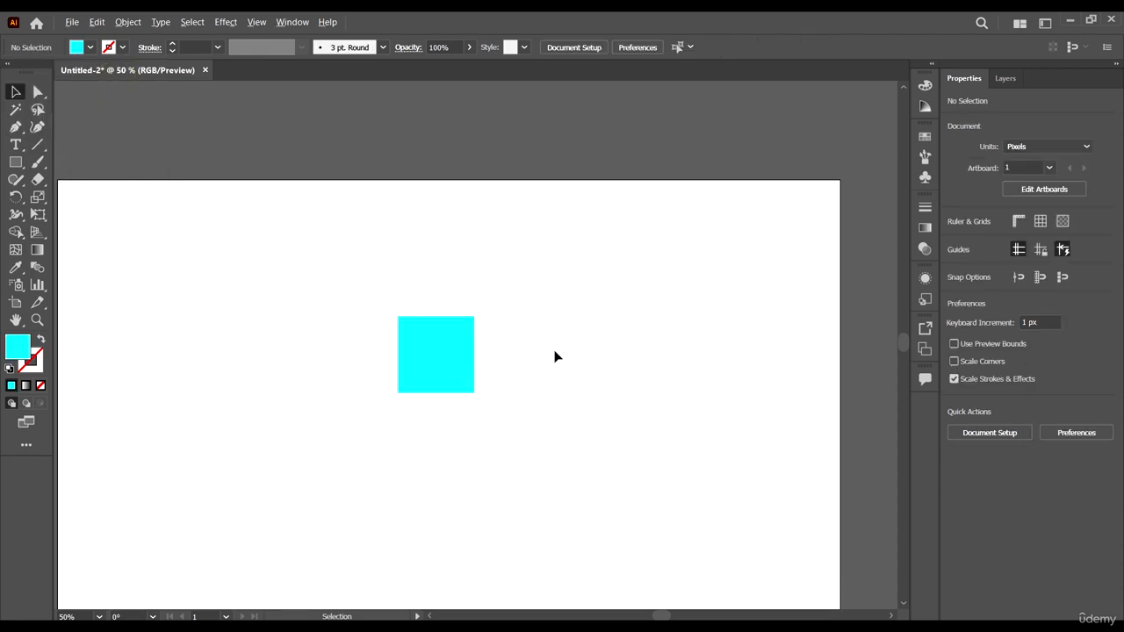
- Move the cyan square slightly down on the artboard, to about Y 322 px
{"action": "scroll", "coordinate": [555, 357], "scroll_direction": "down", "scroll_amount": 1}
{"action": "scroll", "coordinate": [526, 353], "scroll_direction": "up", "scroll_amount": 1}
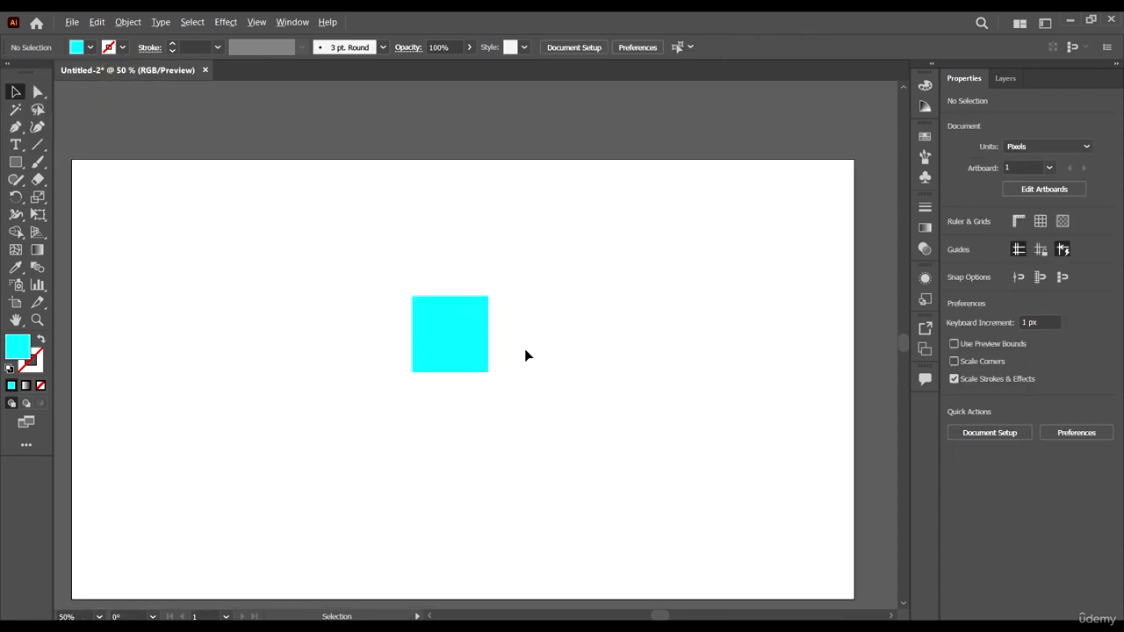
{"action": "scroll", "coordinate": [481, 304], "scroll_direction": "down", "scroll_amount": 3}
{"action": "left_click_drag", "start_coordinate": [453, 275], "coordinate": [452, 286]}
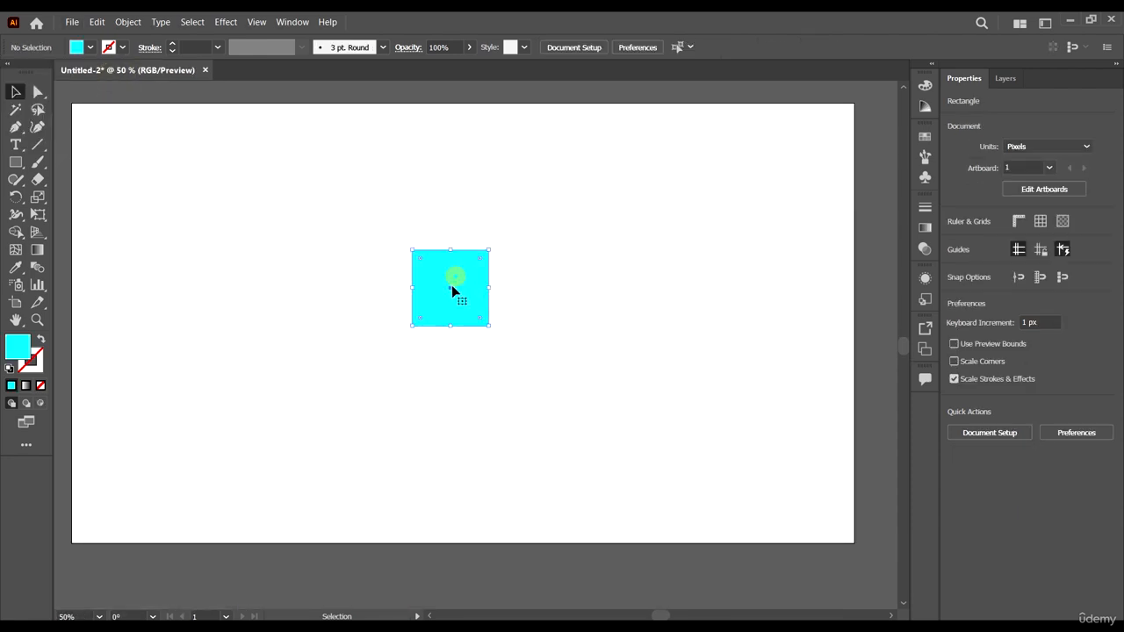
{"action": "left_click", "coordinate": [226, 22]}
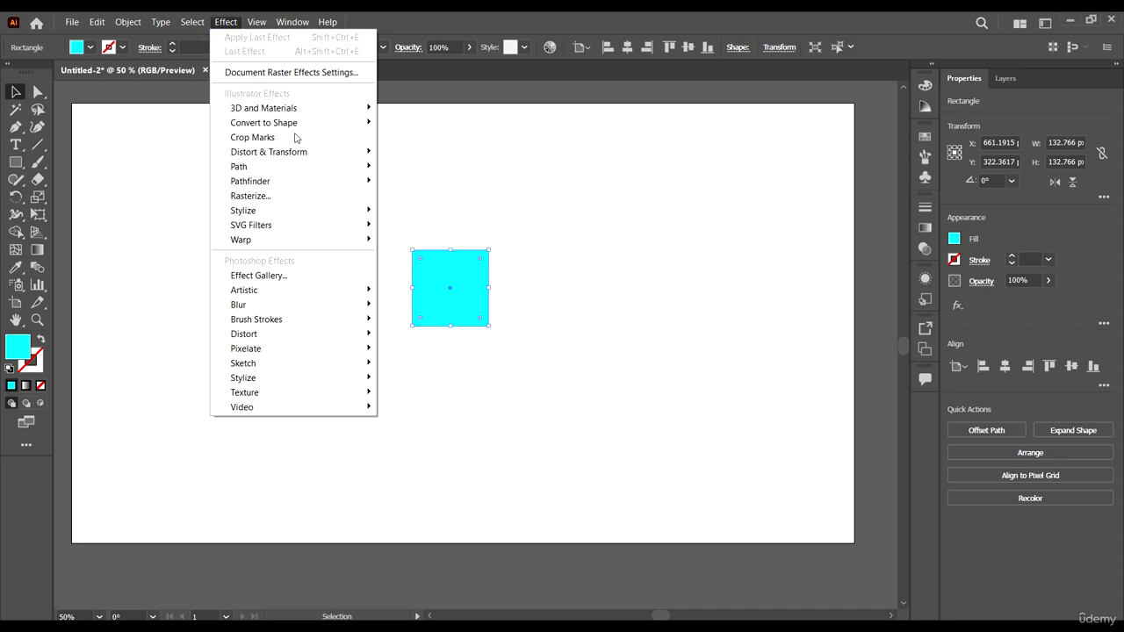
{"action": "mouse_move", "coordinate": [301, 107]}
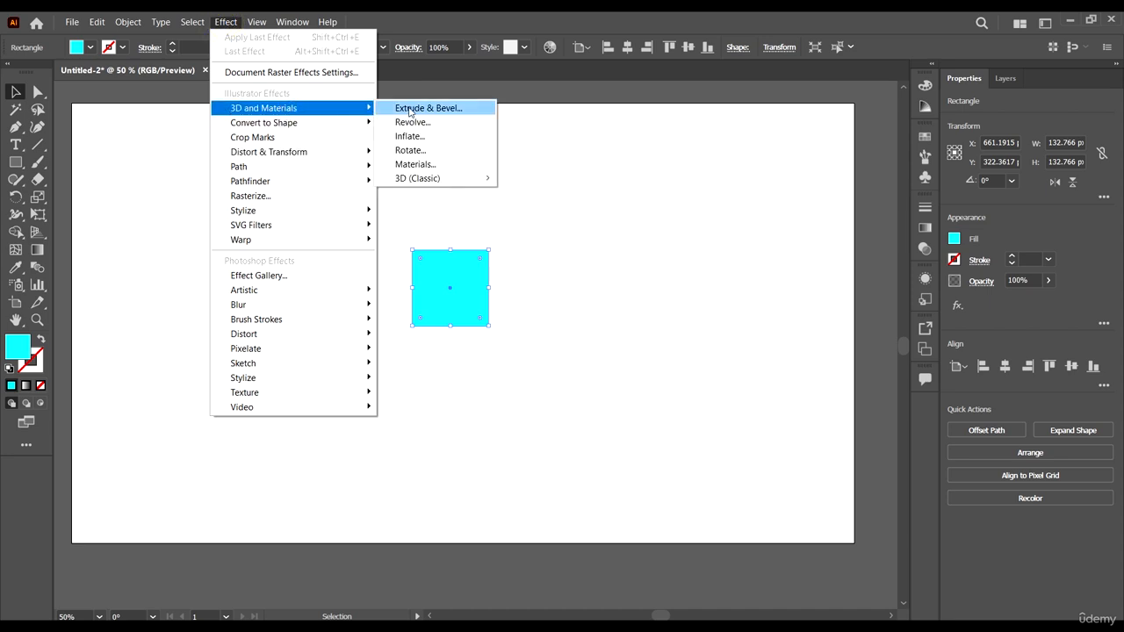
{"action": "left_click", "coordinate": [580, 182]}
- Show the 3D and Materials panel and reposition it beside the cyan square
{"action": "left_click", "coordinate": [298, 23]}
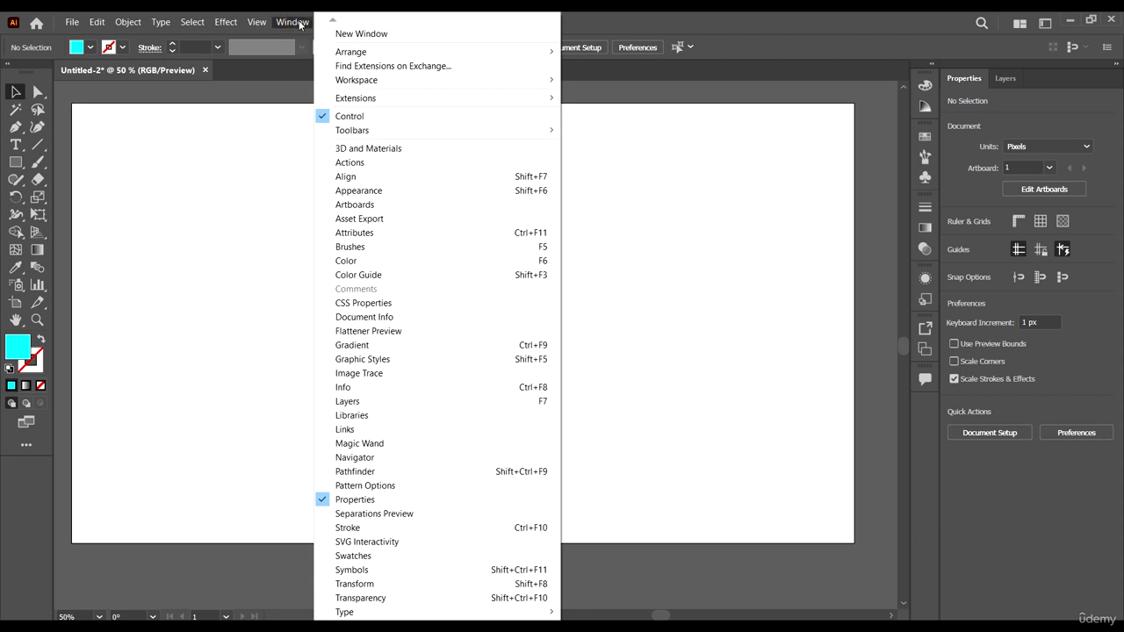
{"action": "left_click", "coordinate": [380, 149]}
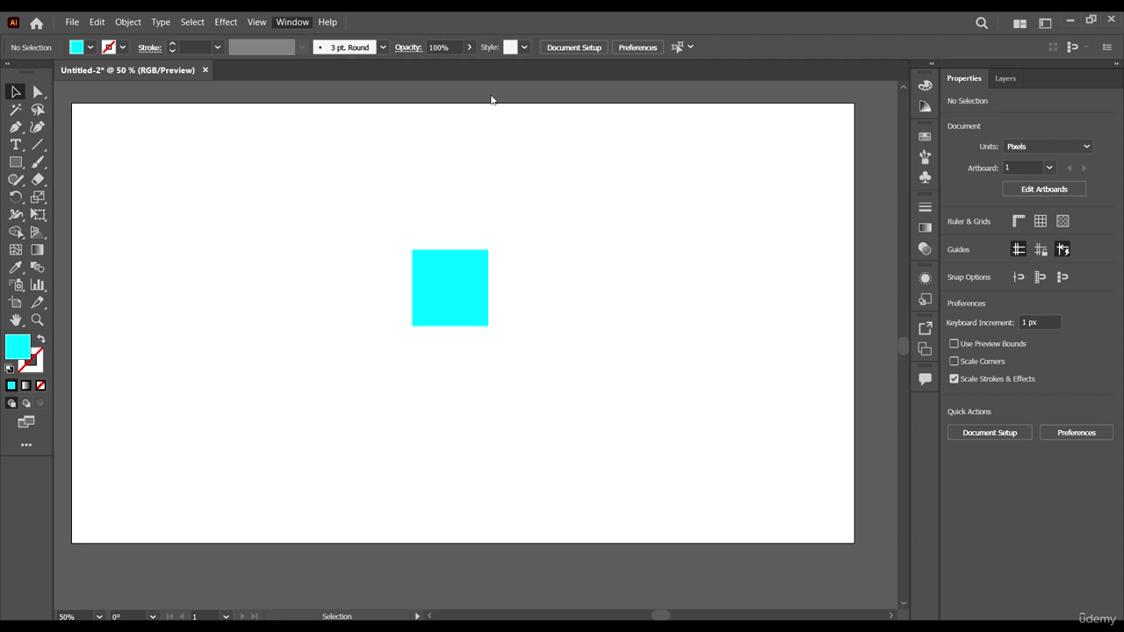
{"action": "left_click_drag", "start_coordinate": [784, 125], "coordinate": [802, 121]}
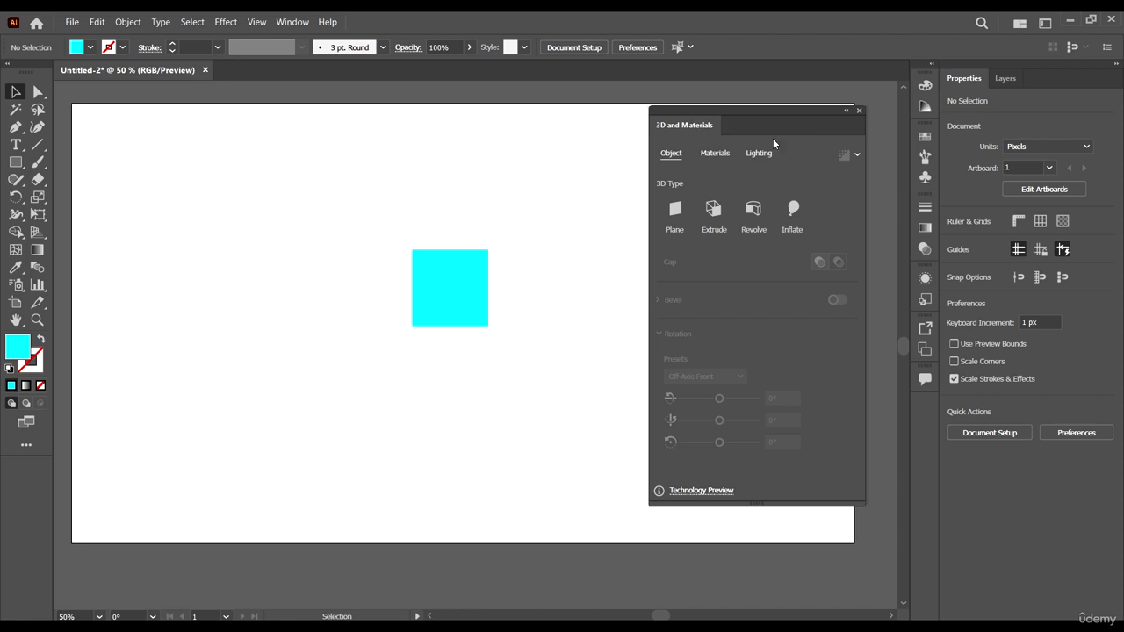
- Examine the available 3D and Materials effects, including the 3D (Classic) options
{"action": "scroll", "coordinate": [469, 329], "scroll_direction": "up", "scroll_amount": 2}
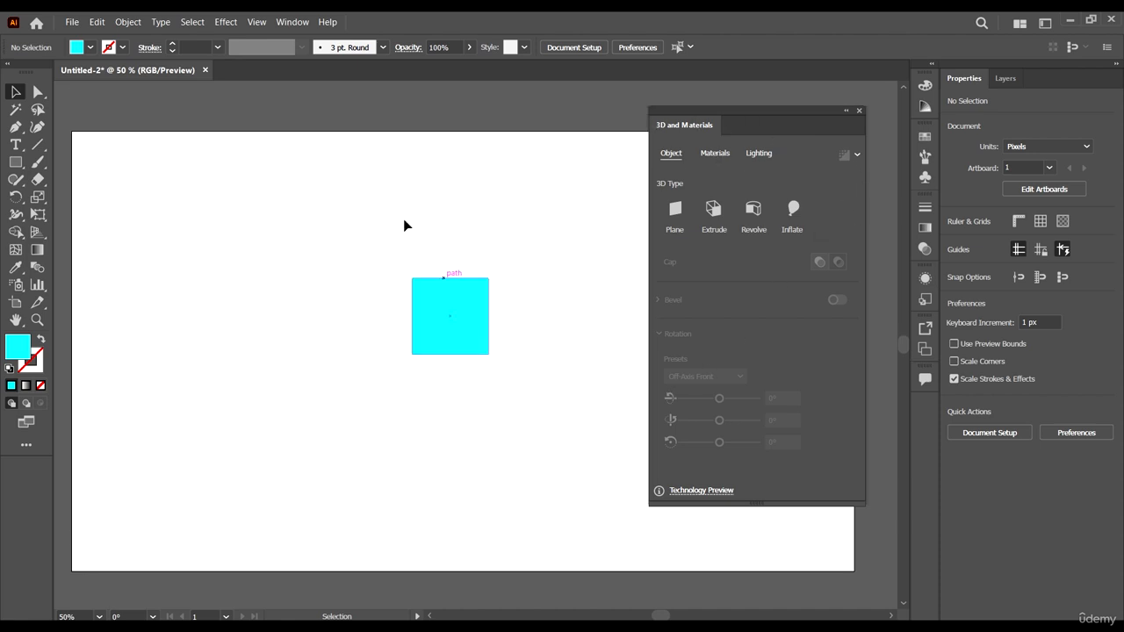
{"action": "left_click", "coordinate": [225, 21]}
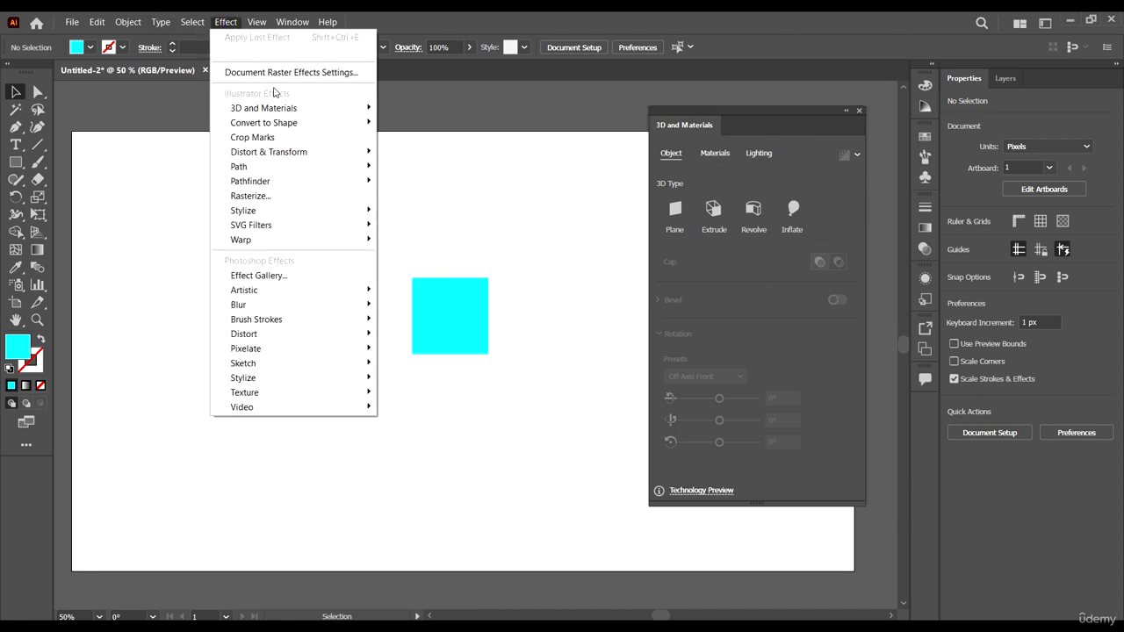
{"action": "mouse_move", "coordinate": [314, 109]}
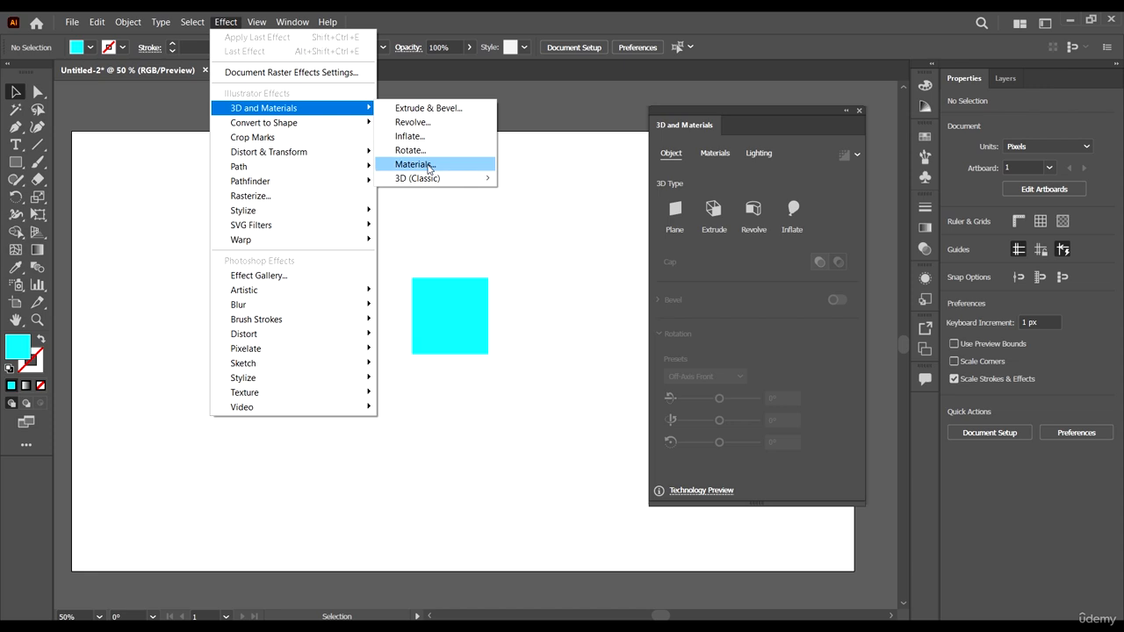
{"action": "mouse_move", "coordinate": [434, 180]}
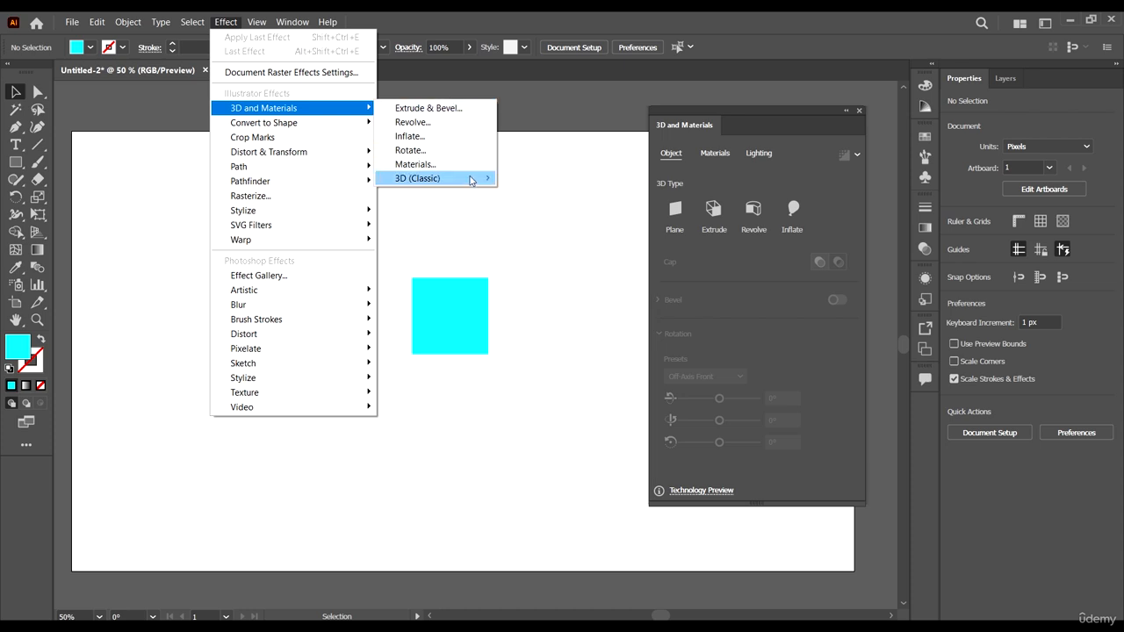
{"action": "mouse_move", "coordinate": [474, 180]}
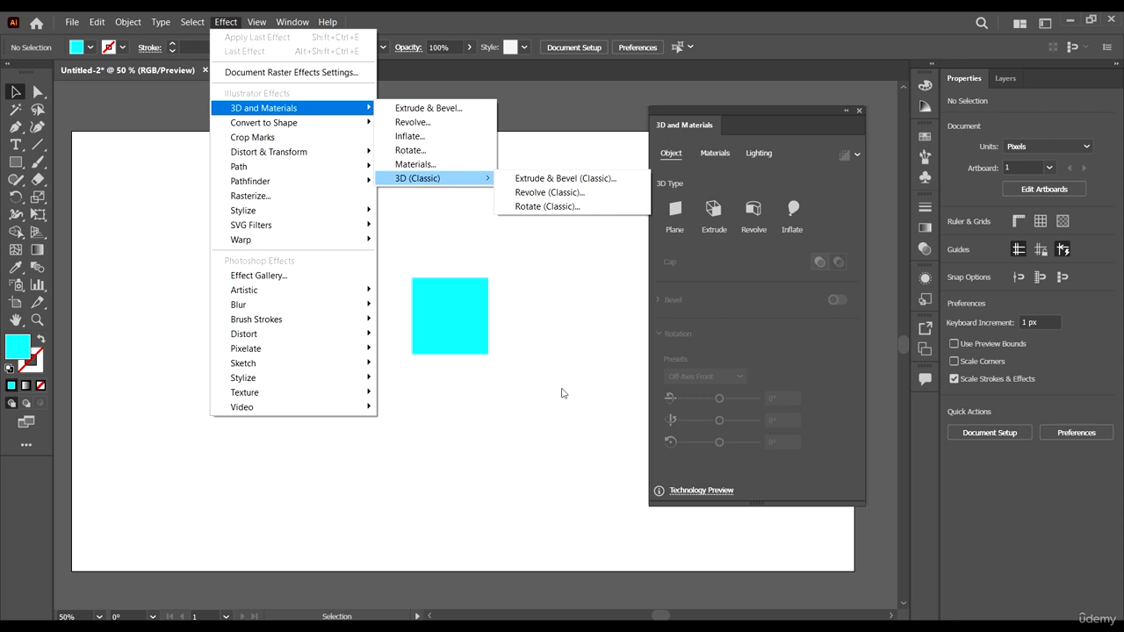
{"action": "left_click", "coordinate": [538, 359]}
- Move the cyan square horizontally to the left part of the artboard, at about X 274 px
{"action": "left_click", "coordinate": [445, 283]}
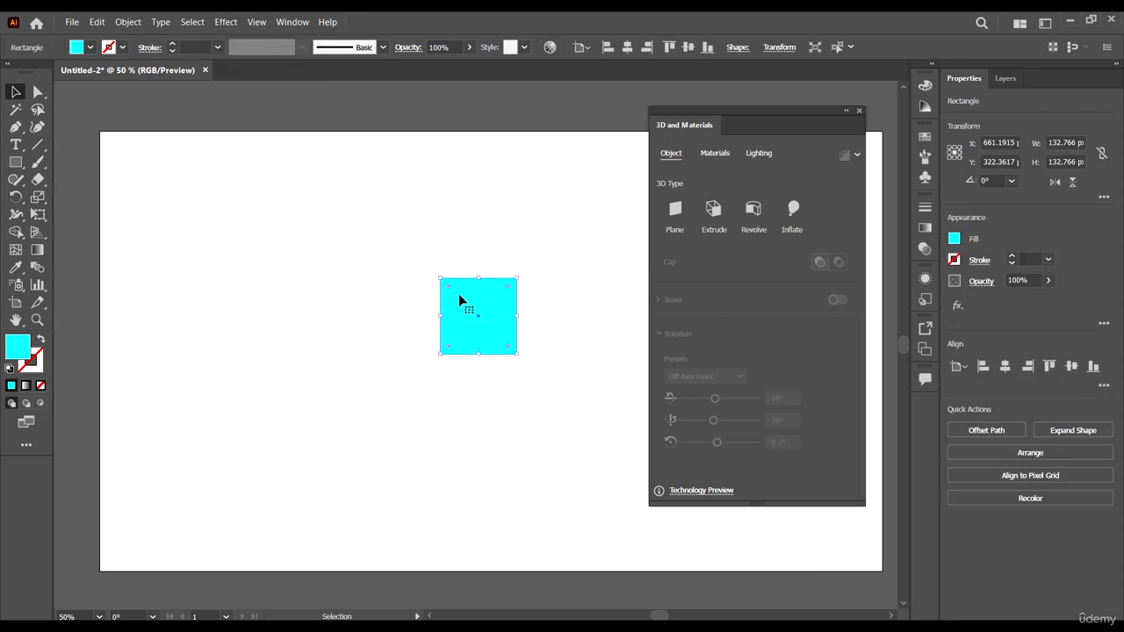
{"action": "left_click_drag", "start_coordinate": [458, 301], "coordinate": [272, 318]}
{"action": "key", "text": "ctrl+minus"}
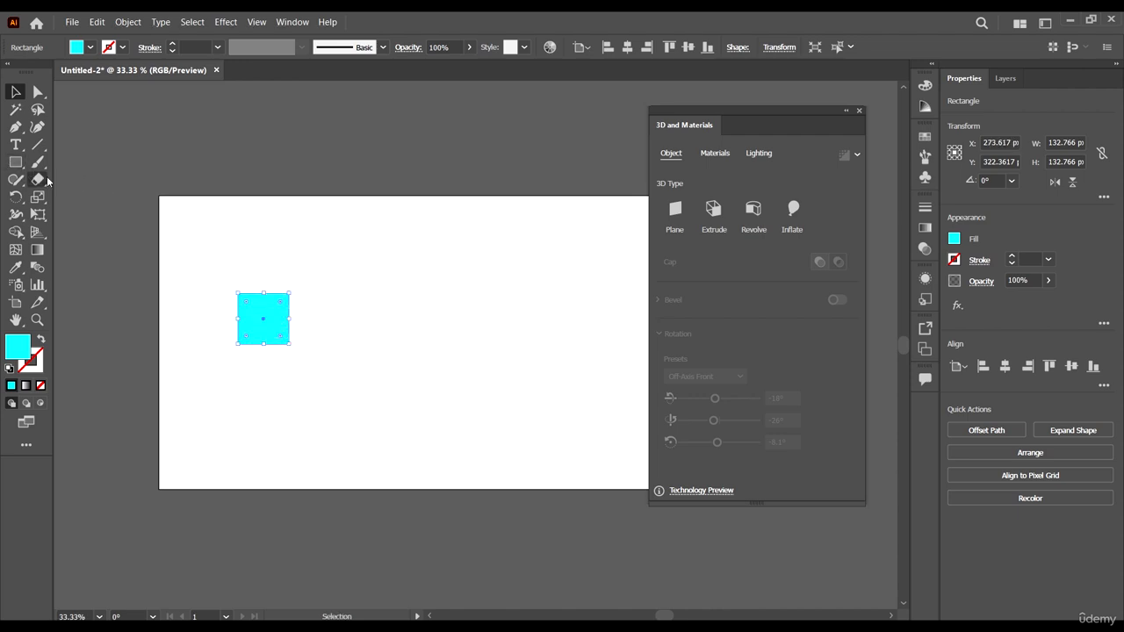
- Draw a closed, slanted L-shaped profile about 207 by 128 px with the Pen tool, to the right of the square
{"action": "left_click", "coordinate": [14, 127]}
{"action": "left_click", "coordinate": [436, 294]}
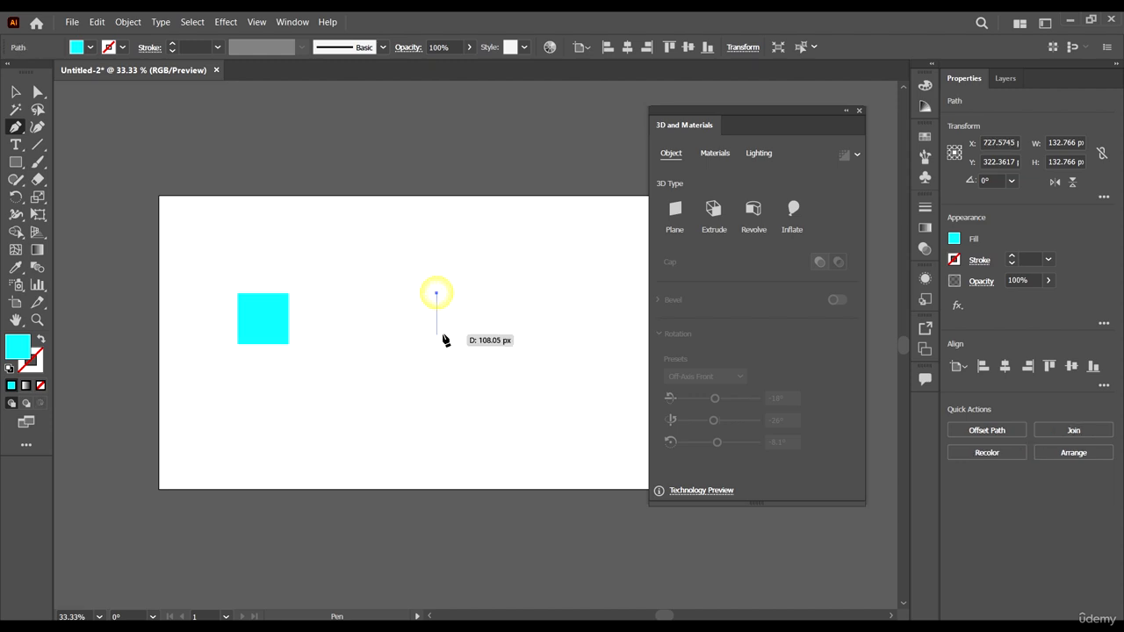
{"action": "mouse_move", "coordinate": [456, 342]}
{"action": "left_mouse_down"}
{"action": "mouse_move", "coordinate": [530, 352]}
{"action": "mouse_move", "coordinate": [467, 335]}
{"action": "left_mouse_up"}
{"action": "left_click", "coordinate": [467, 331]}
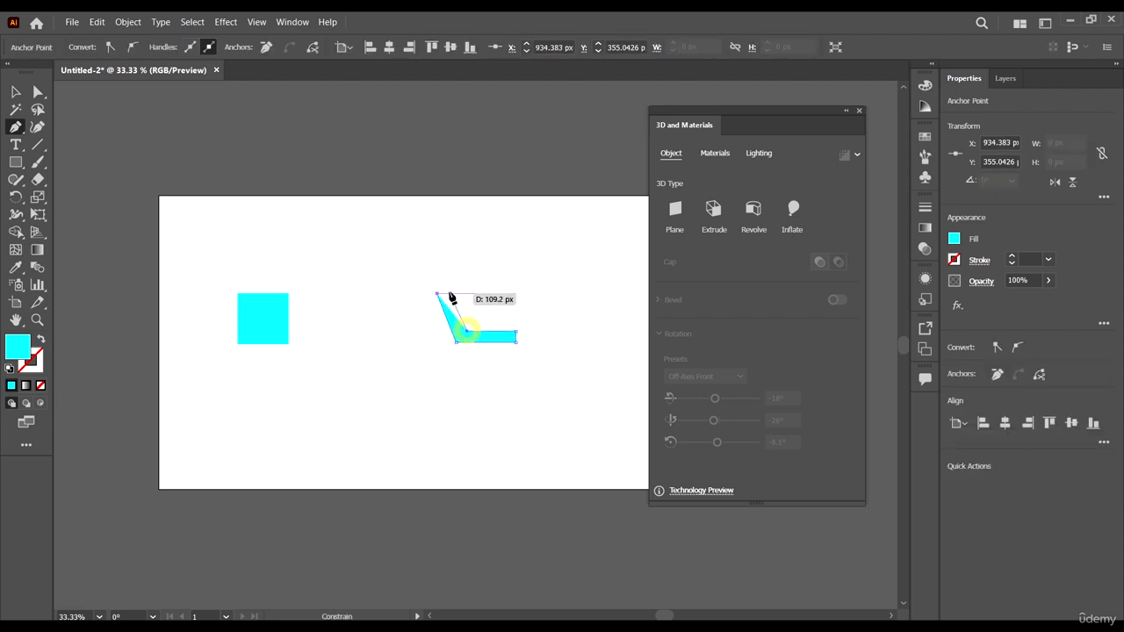
{"action": "left_click", "coordinate": [450, 293]}
{"action": "left_click", "coordinate": [437, 295]}
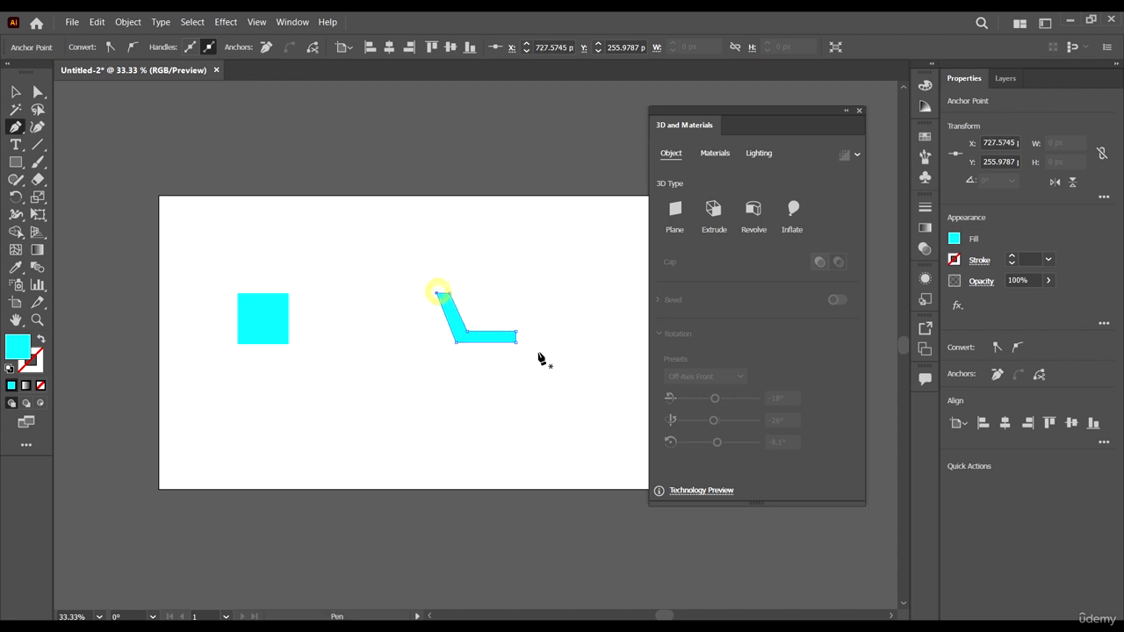
{"action": "key", "text": "v"}
{"action": "left_click", "coordinate": [524, 263]}
{"action": "mouse_move", "coordinate": [471, 338]}
{"action": "left_mouse_down"}
{"action": "mouse_move", "coordinate": [400, 341]}
{"action": "mouse_move", "coordinate": [474, 337]}
{"action": "left_mouse_up"}
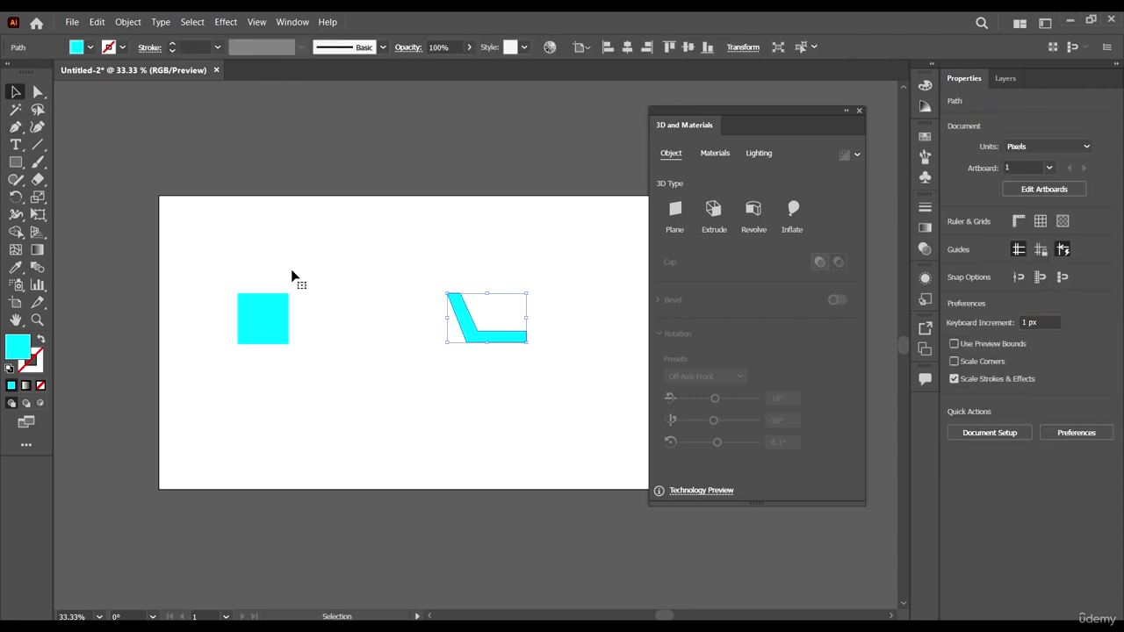
- Draw a circle about 132 px wide between the square and the L-shape, then duplicate it to the right, shifting the L-shape to make room
{"action": "left_click", "coordinate": [19, 164]}
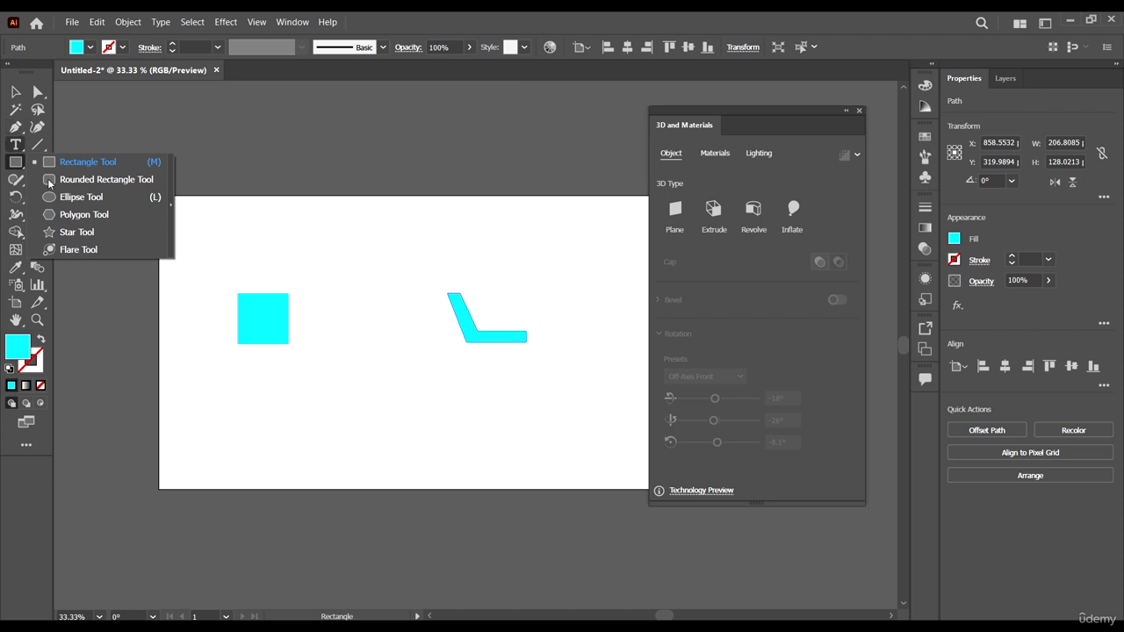
{"action": "left_click", "coordinate": [75, 198]}
{"action": "left_click_drag", "start_coordinate": [350, 298], "coordinate": [401, 334]}
{"action": "key", "text": "v"}
{"action": "left_click_drag", "start_coordinate": [494, 339], "coordinate": [550, 334]}
{"action": "left_click_drag", "start_coordinate": [371, 323], "coordinate": [464, 318]}
- Draw a rectangle about 182 px tall over the left half of the duplicated circle, ending at the circle's vertical centre line
{"action": "scroll", "coordinate": [464, 318], "scroll_direction": "up", "scroll_amount": 2}
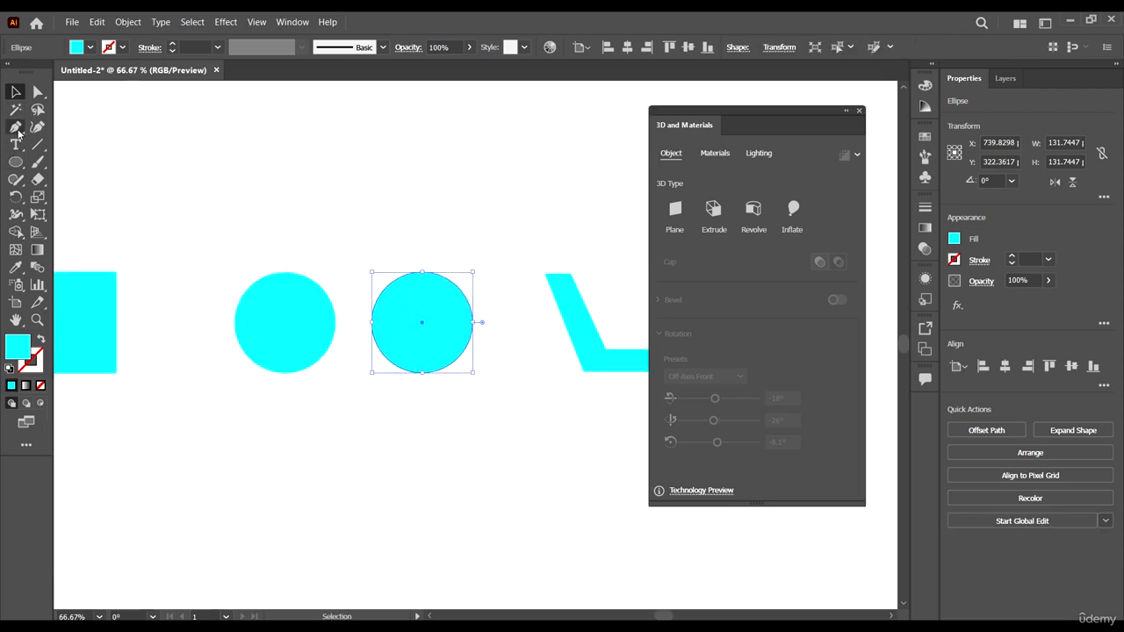
{"action": "left_click_drag", "start_coordinate": [17, 164], "coordinate": [47, 162]}
{"action": "left_click_drag", "start_coordinate": [394, 322], "coordinate": [422, 390]}
{"action": "key", "text": "v"}
- Remove the rectangle and the circle half beneath it with the Shape Builder tool, leaving the right semicircle
{"action": "left_click_drag", "start_coordinate": [504, 430], "coordinate": [360, 330]}
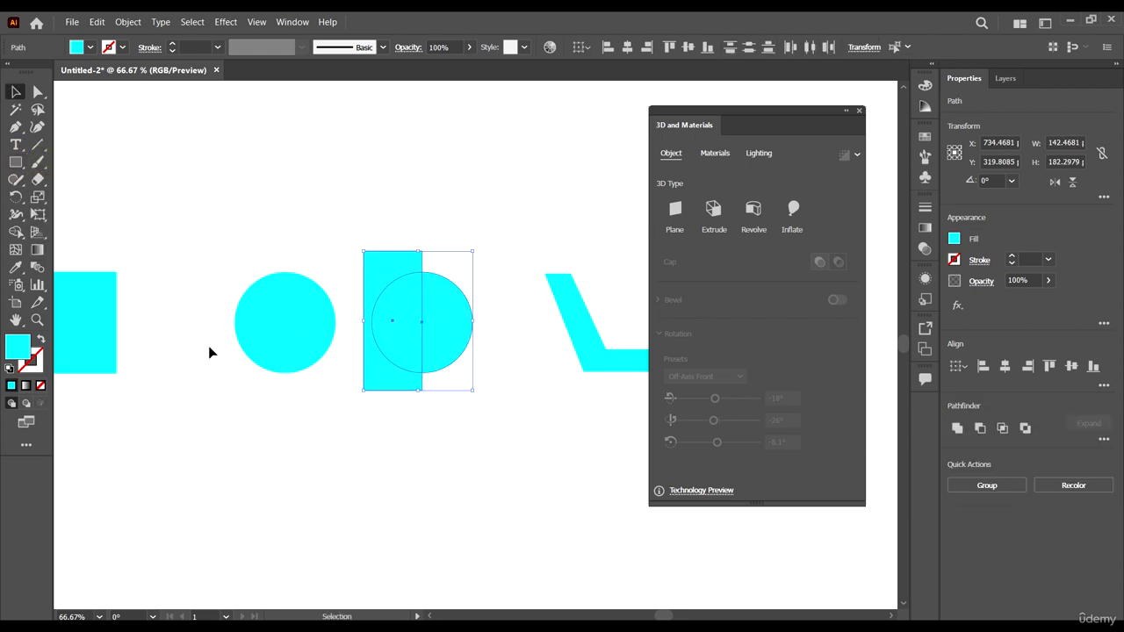
{"action": "left_click", "coordinate": [16, 232]}
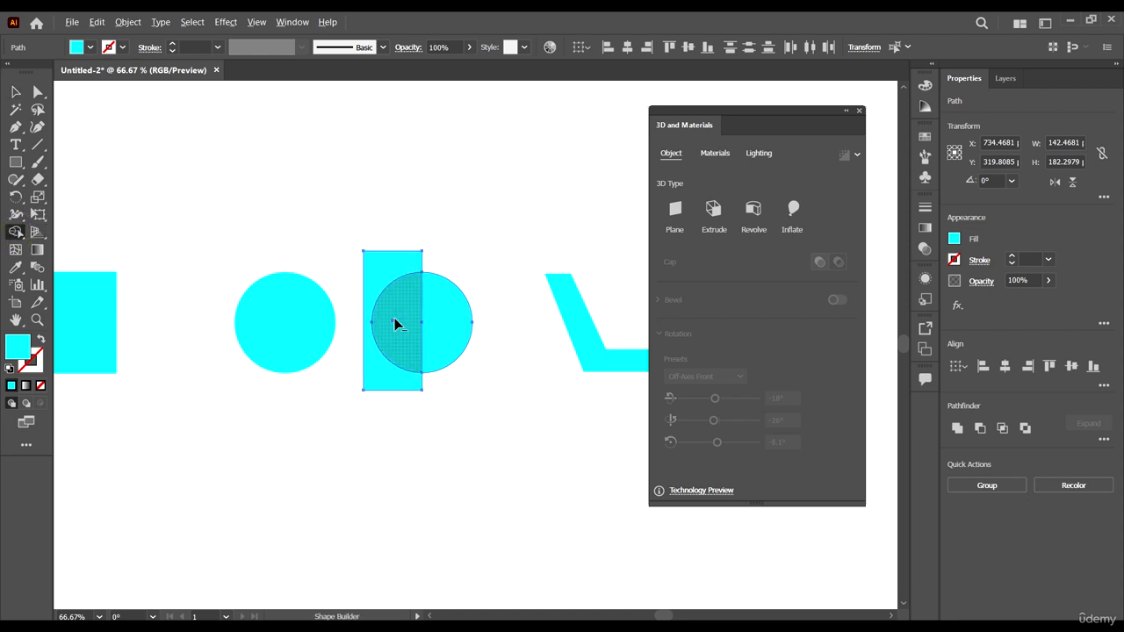
{"action": "mouse_move", "coordinate": [404, 319]}
{"action": "left_mouse_down"}
{"action": "mouse_move", "coordinate": [365, 276]}
{"action": "mouse_move", "coordinate": [378, 373]}
{"action": "left_mouse_up"}
{"action": "left_click", "coordinate": [16, 91]}
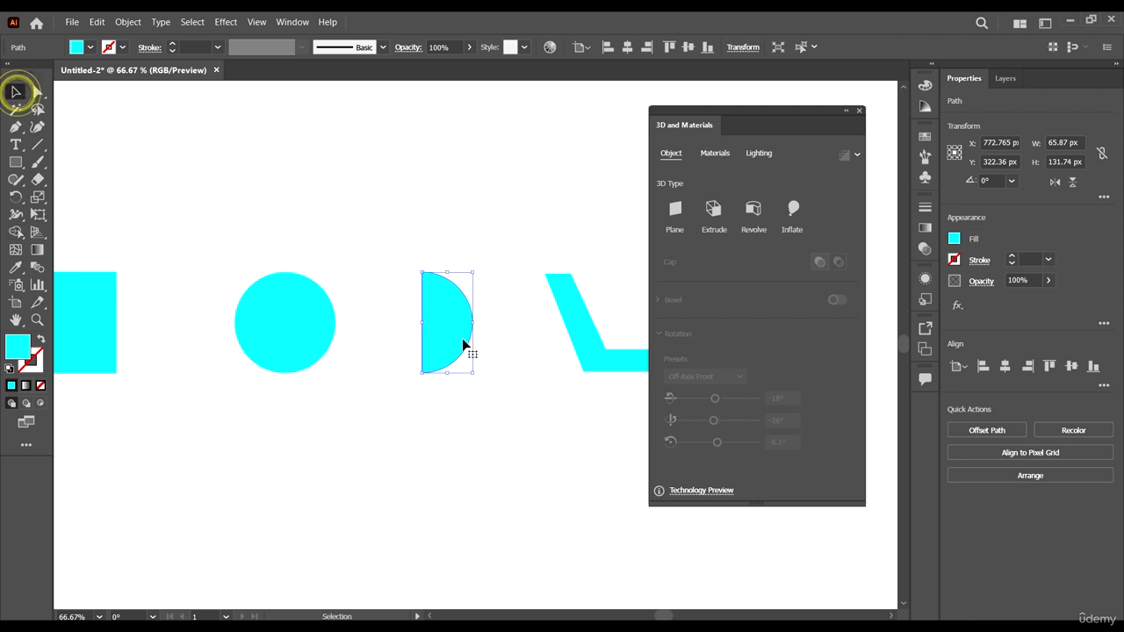
{"action": "left_click", "coordinate": [515, 347]}
- Move the 3D and Materials panel farther away from the four shapes to keep them all uncovered
{"action": "scroll", "coordinate": [516, 347], "scroll_direction": "down", "scroll_amount": 2}
{"action": "scroll", "coordinate": [539, 354], "scroll_direction": "left", "scroll_amount": 1}
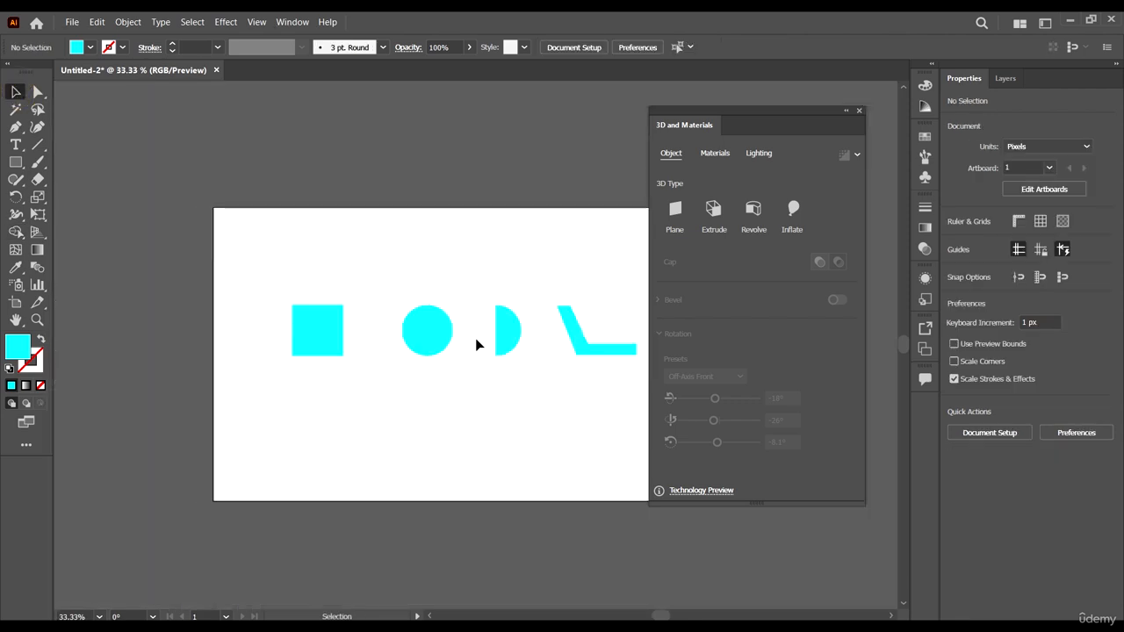
{"action": "scroll", "coordinate": [424, 321], "scroll_direction": "up", "scroll_amount": 1}
{"action": "scroll", "coordinate": [392, 324], "scroll_direction": "down", "scroll_amount": 2}
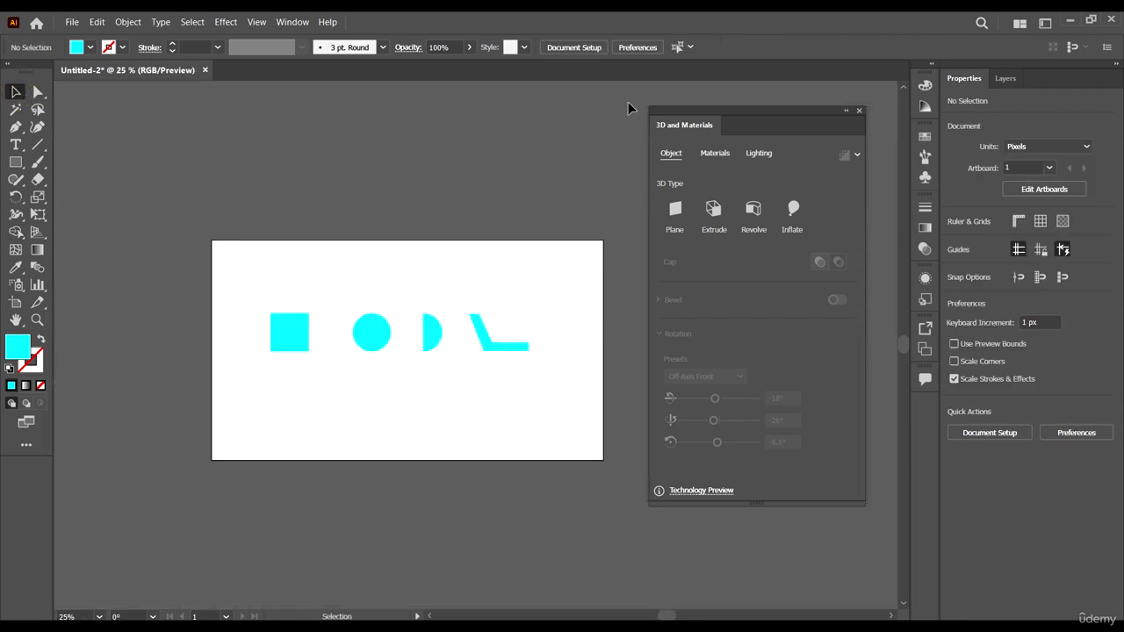
{"action": "left_click_drag", "start_coordinate": [792, 116], "coordinate": [813, 112]}
{"action": "scroll", "coordinate": [326, 301], "scroll_direction": "up", "scroll_amount": 1}
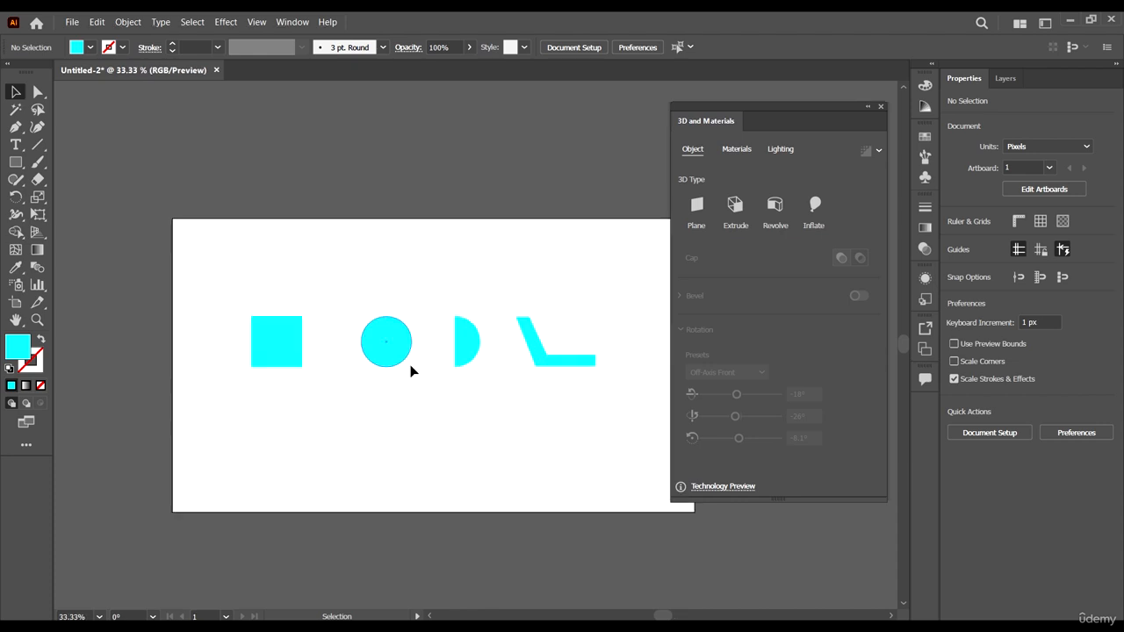
{"action": "scroll", "coordinate": [295, 351], "scroll_direction": "right", "scroll_amount": 1}
{"action": "left_click", "coordinate": [226, 22]}
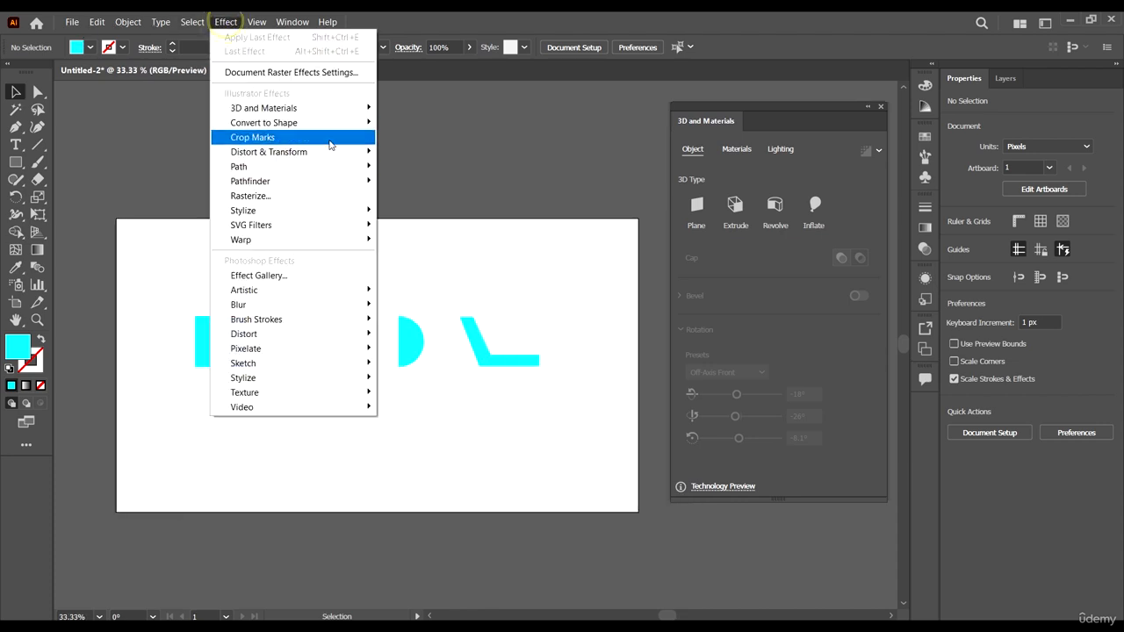
{"action": "left_click", "coordinate": [501, 499]}
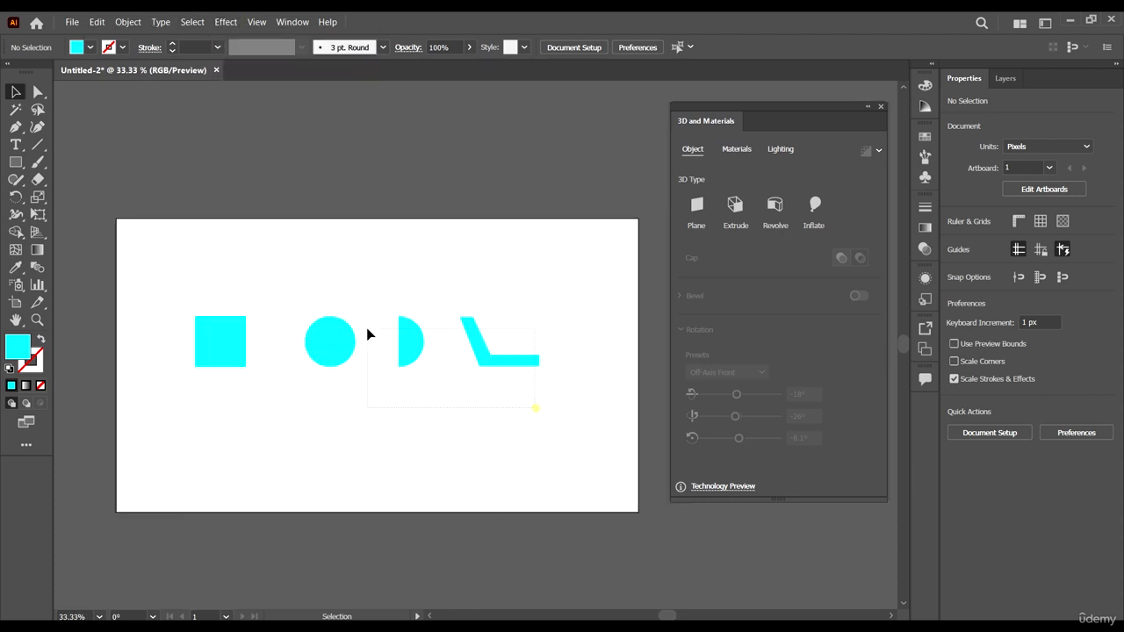
- Move all four shapes down to the artboard's vertical centre, shift the square closer to the circle, and select the whole row
{"action": "left_click_drag", "start_coordinate": [367, 329], "coordinate": [331, 306]}
{"action": "left_click", "coordinate": [238, 339], "text": "shift"}
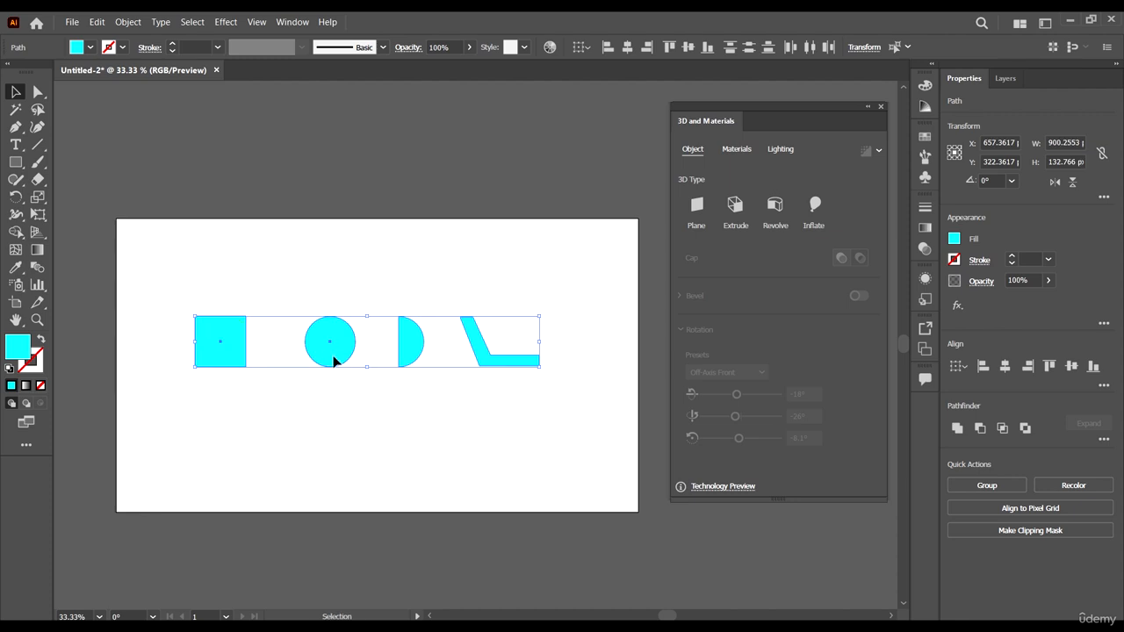
{"action": "left_click_drag", "start_coordinate": [333, 360], "coordinate": [353, 375]}
{"action": "left_click", "coordinate": [494, 451]}
{"action": "left_click_drag", "start_coordinate": [247, 368], "coordinate": [263, 371]}
{"action": "left_click", "coordinate": [518, 462]}
{"action": "left_click_drag", "start_coordinate": [550, 422], "coordinate": [256, 377]}
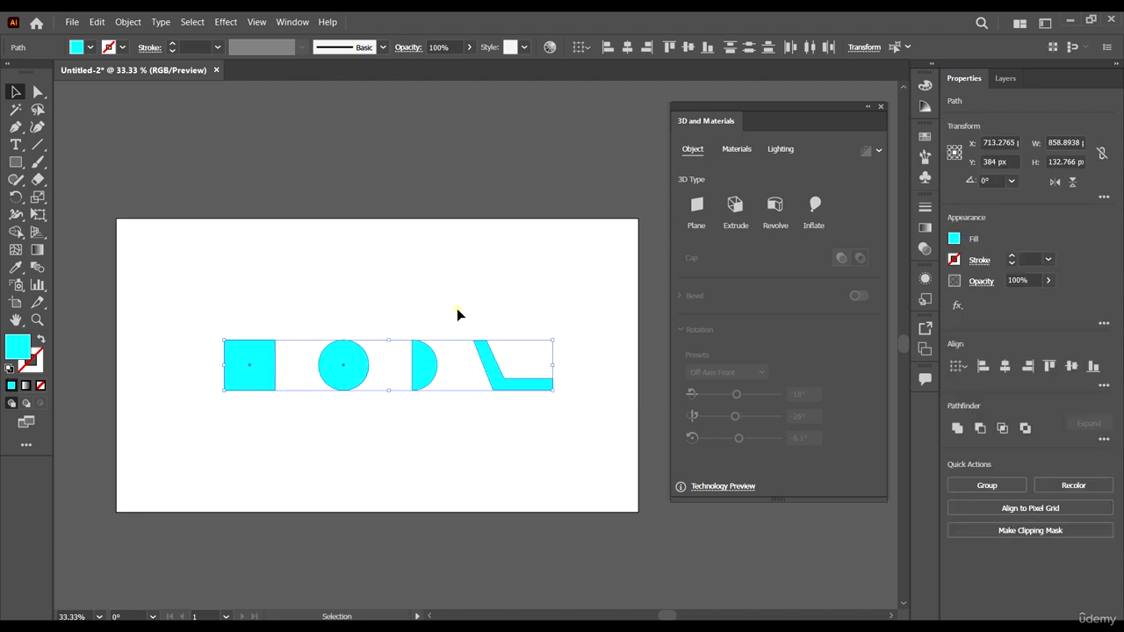
- Deselect the shapes and shift the 3D and Materials panel slightly lower beside the artboard
{"action": "left_click_drag", "start_coordinate": [539, 291], "coordinate": [349, 387]}
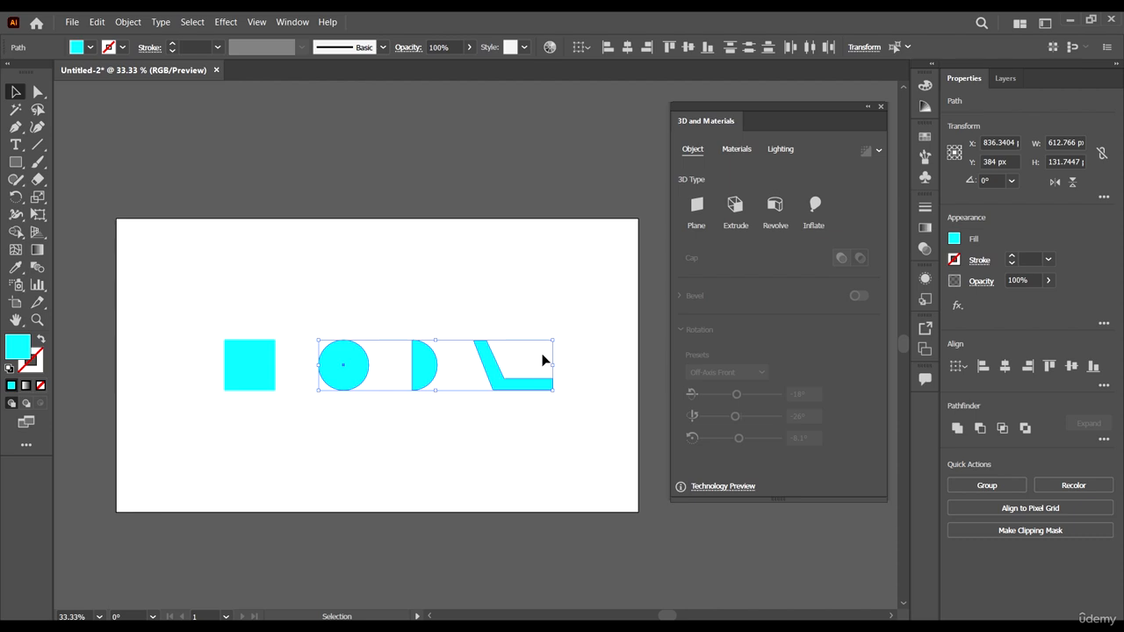
{"action": "left_click", "coordinate": [562, 295]}
{"action": "left_click_drag", "start_coordinate": [786, 108], "coordinate": [789, 136]}
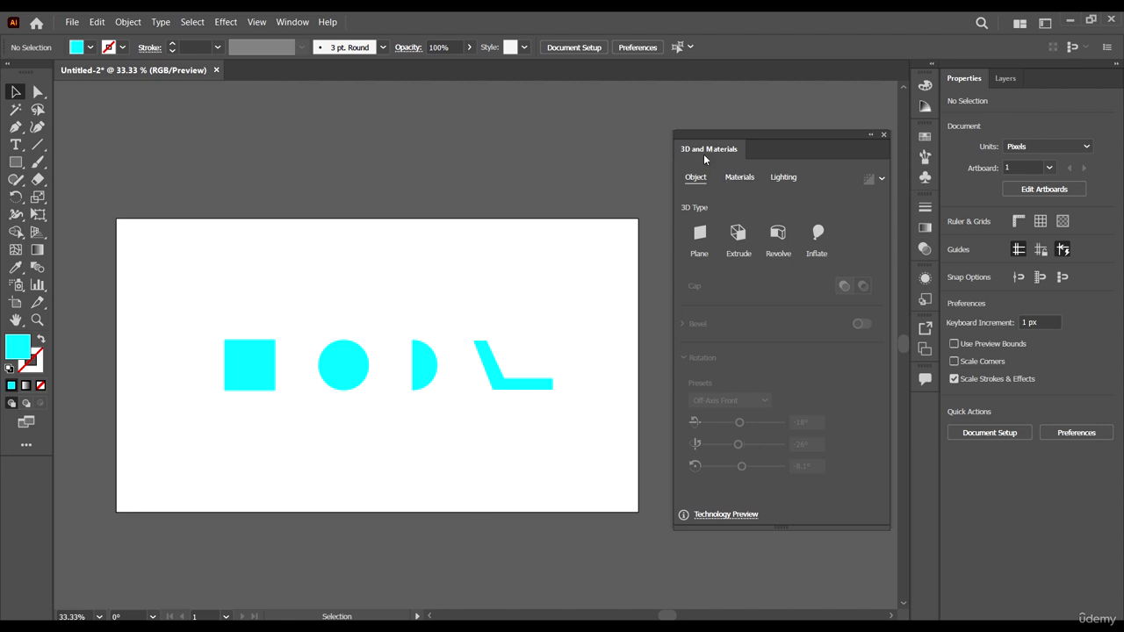
- Examine which effects are offered under 3D and Materials, including the 3D (Classic) variants
{"action": "left_click", "coordinate": [235, 17]}
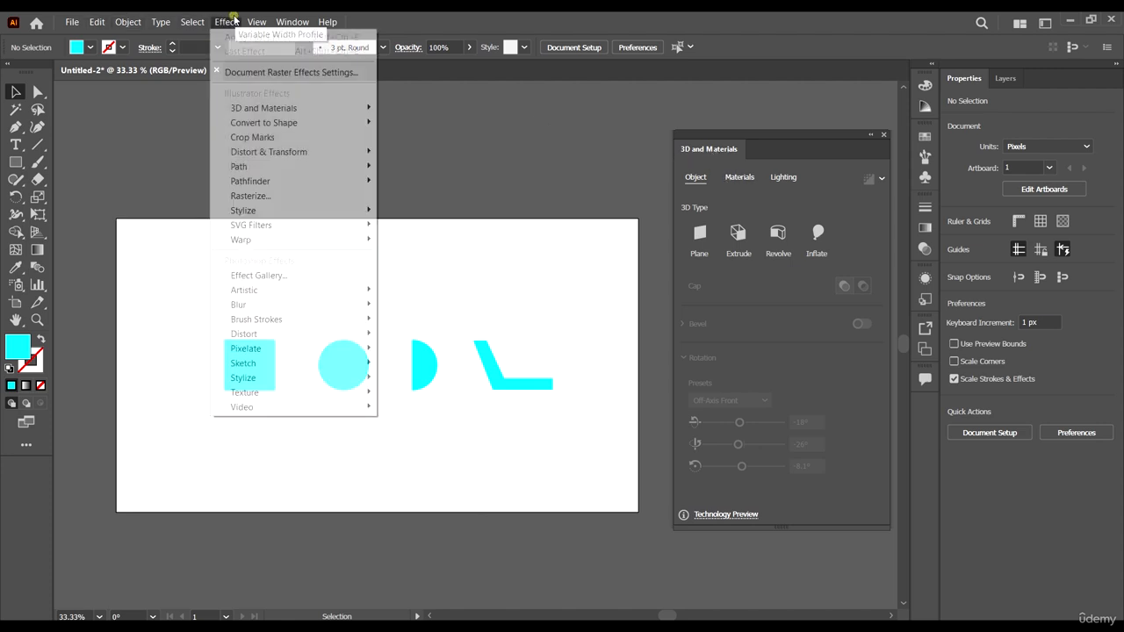
{"action": "left_click", "coordinate": [540, 15]}
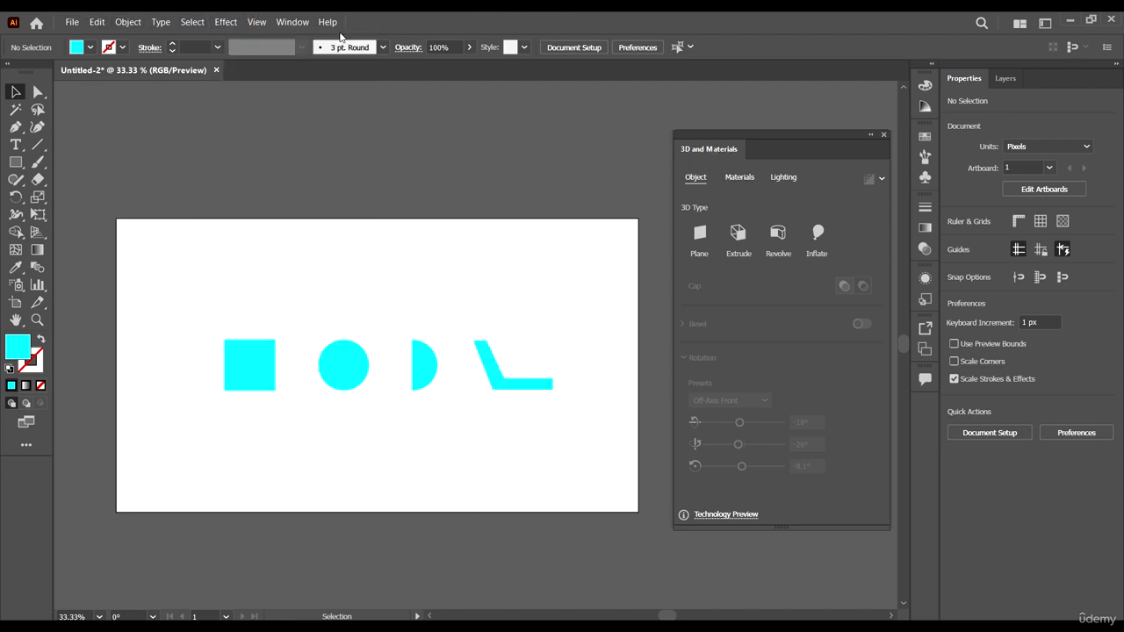
{"action": "left_click", "coordinate": [226, 22]}
{"action": "mouse_move", "coordinate": [339, 109]}
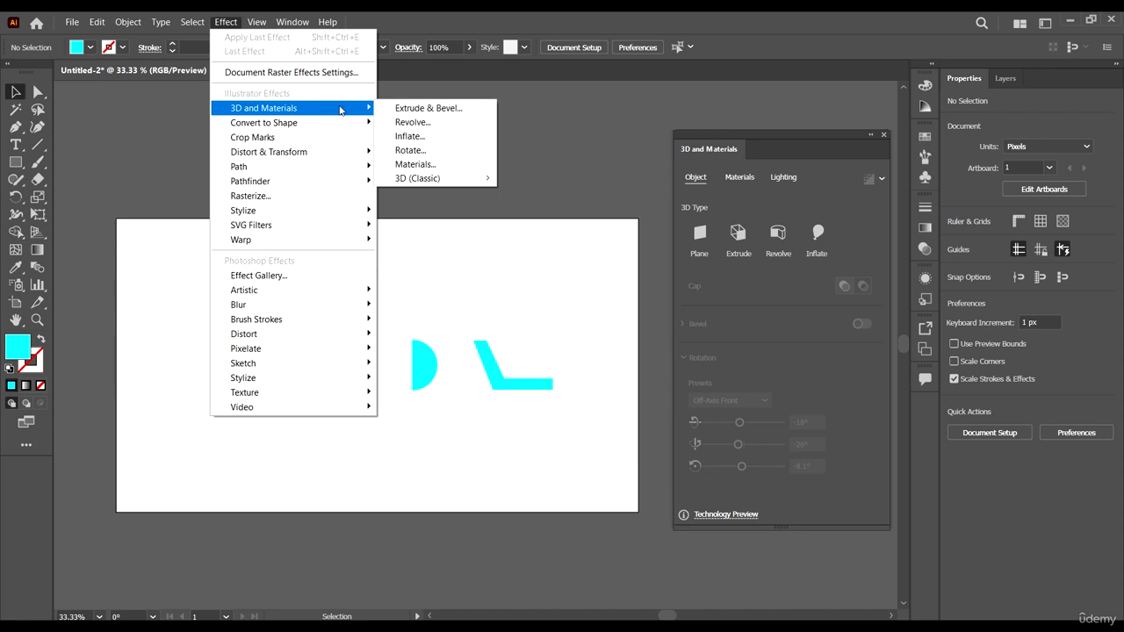
{"action": "mouse_move", "coordinate": [484, 179]}
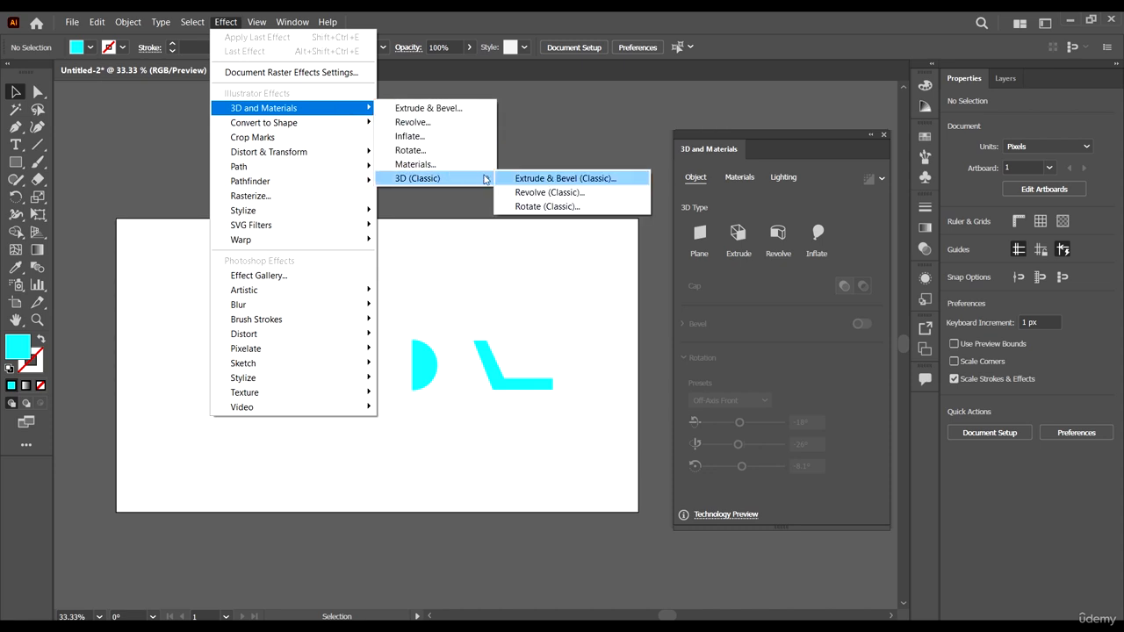
{"action": "left_click", "coordinate": [547, 131]}
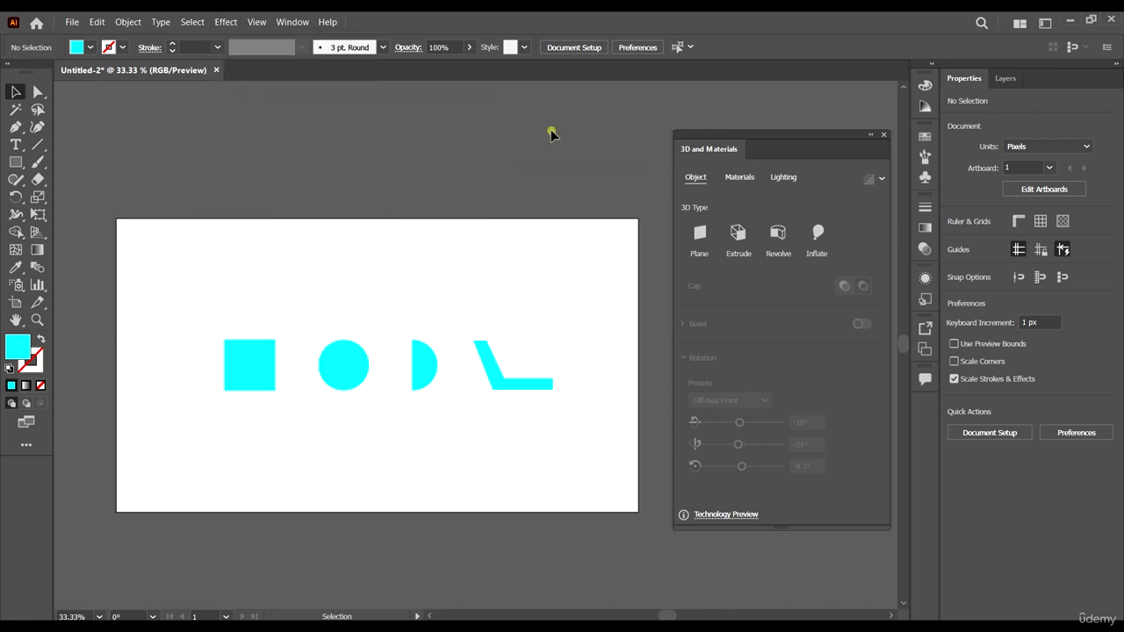
- Apply the 3D Extrude & Bevel effect to the cyan square
{"action": "scroll", "coordinate": [399, 286], "scroll_direction": "down", "scroll_amount": 2}
{"action": "left_click", "coordinate": [266, 311]}
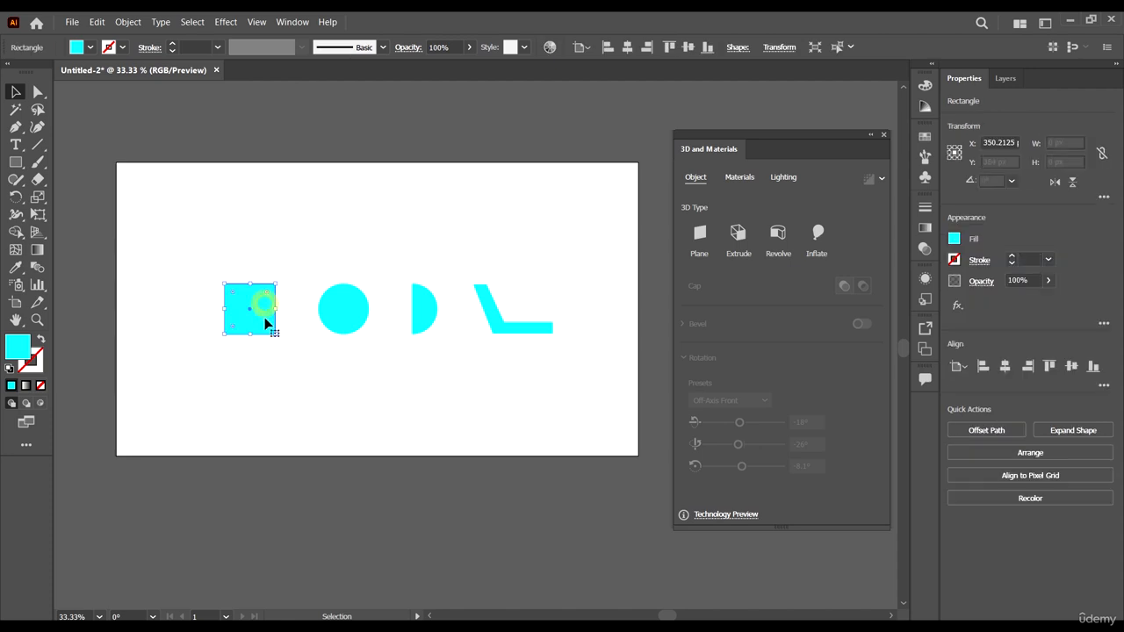
{"action": "left_click", "coordinate": [226, 22]}
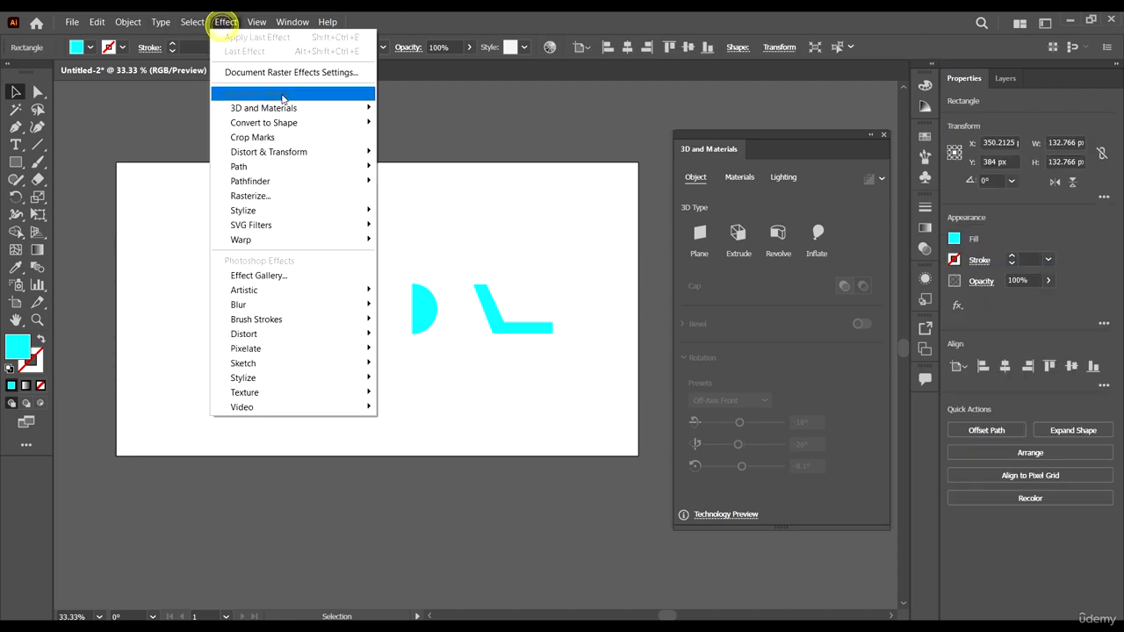
{"action": "left_click", "coordinate": [292, 109]}
{"action": "left_click", "coordinate": [445, 109]}
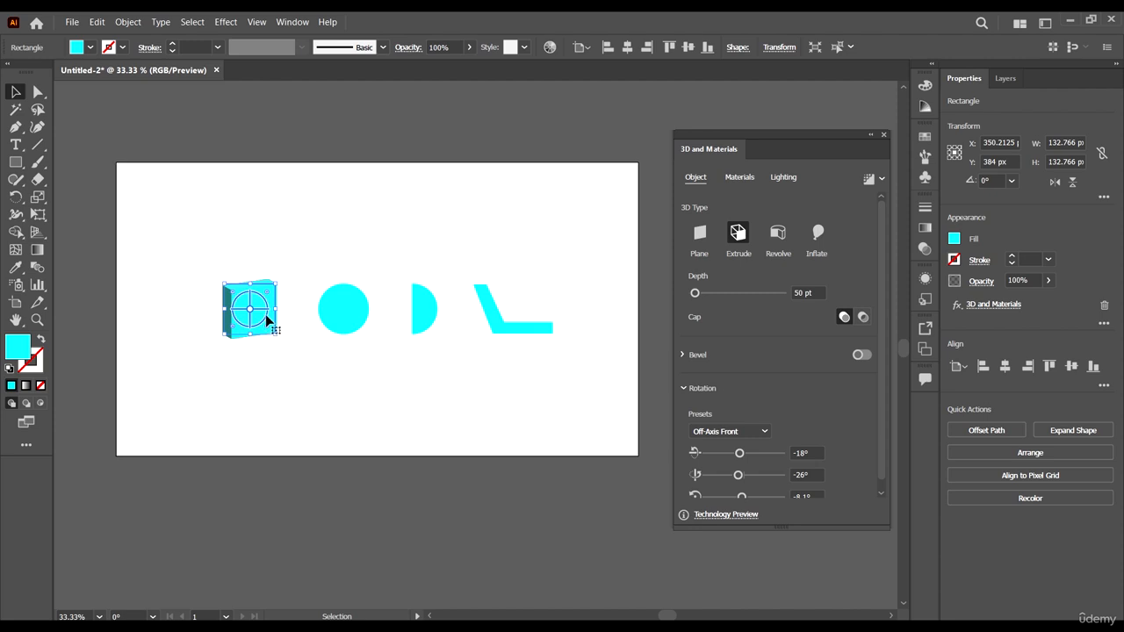
- Try the Plane 3D type on the square
{"action": "scroll", "coordinate": [212, 301], "scroll_direction": "up", "scroll_amount": 3}
{"action": "scroll", "coordinate": [211, 298], "scroll_direction": "down", "scroll_amount": 2}
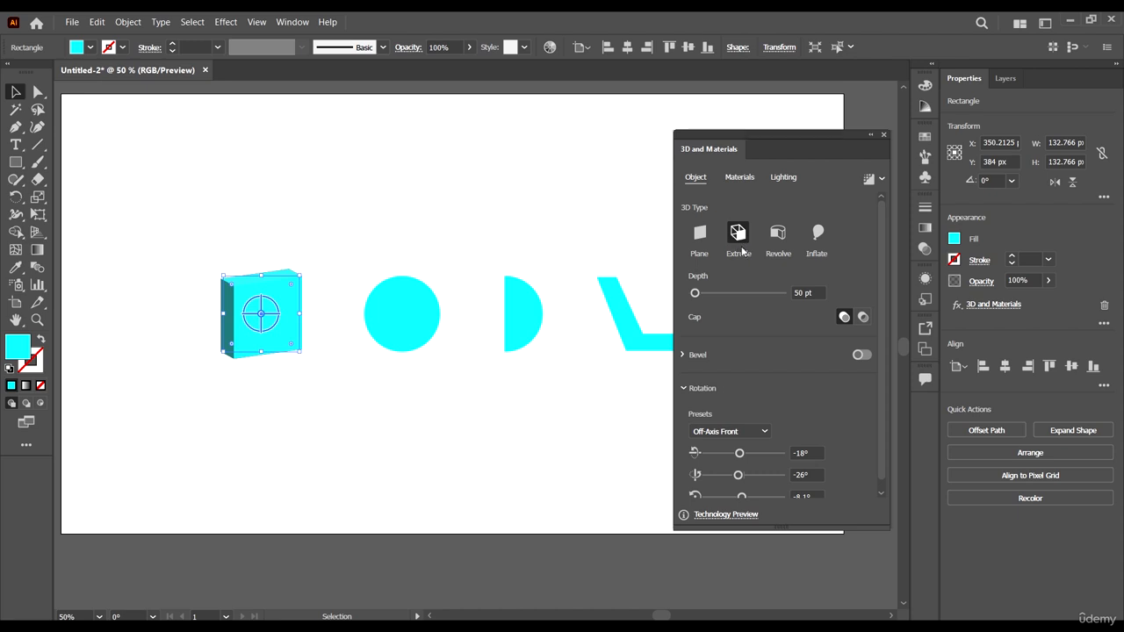
{"action": "key", "text": "a"}
{"action": "left_click", "coordinate": [703, 235]}
{"action": "key", "text": "v"}
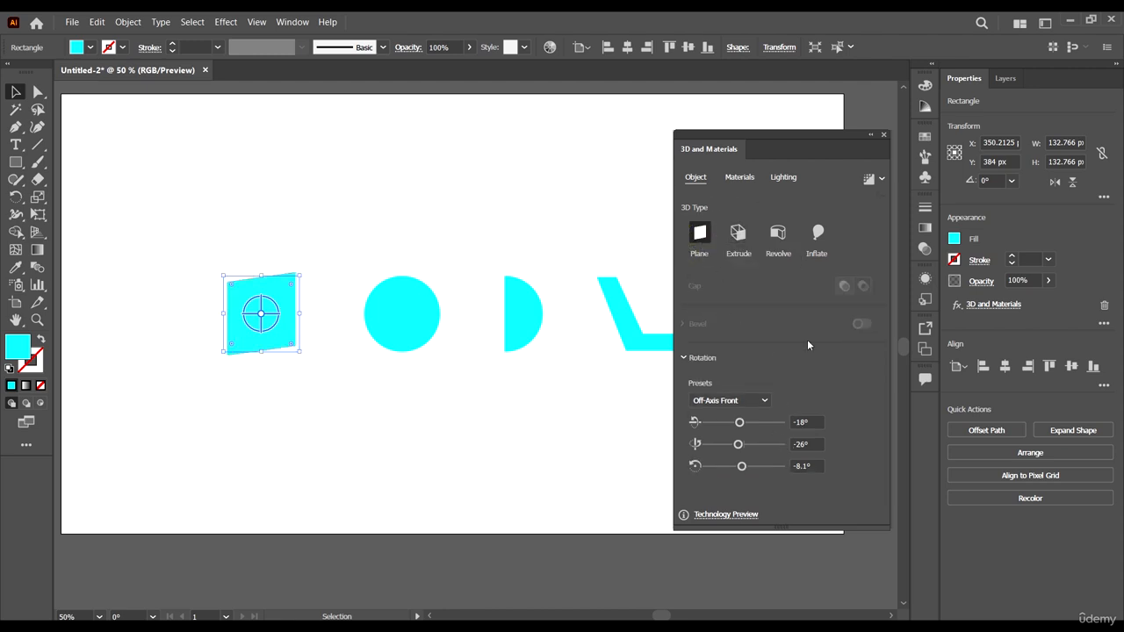
- Return the square to the Extrude type with a depth of 449 pt, and compare the hollow cap before keeping the solid cap
{"action": "left_click", "coordinate": [738, 233]}
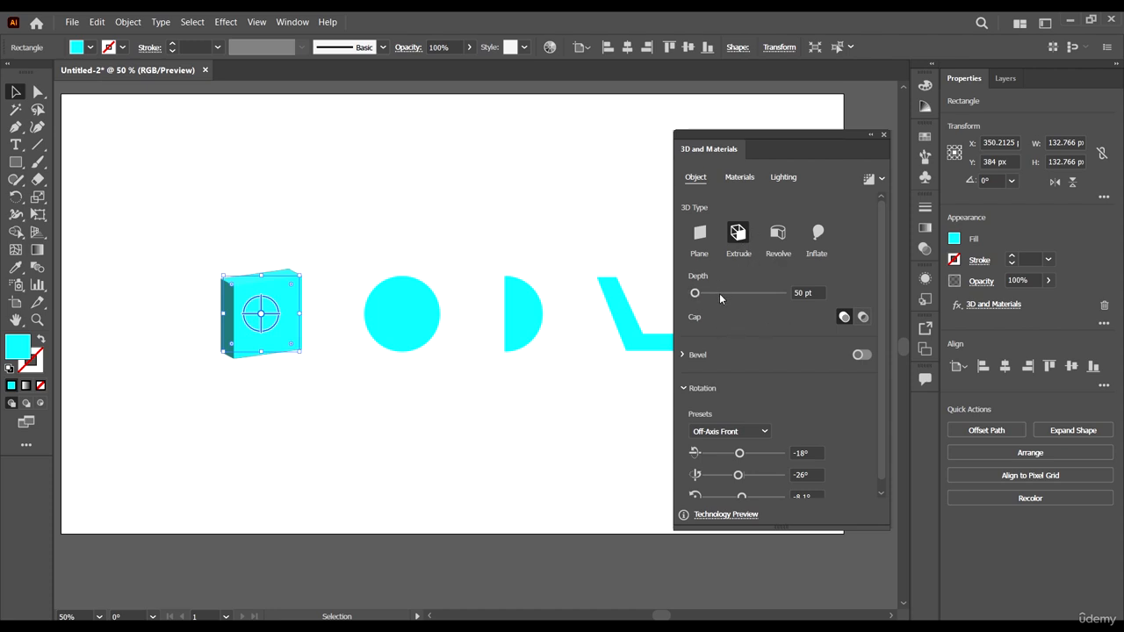
{"action": "mouse_move", "coordinate": [709, 296]}
{"action": "left_mouse_down"}
{"action": "mouse_move", "coordinate": [735, 301]}
{"action": "mouse_move", "coordinate": [713, 293]}
{"action": "left_mouse_up"}
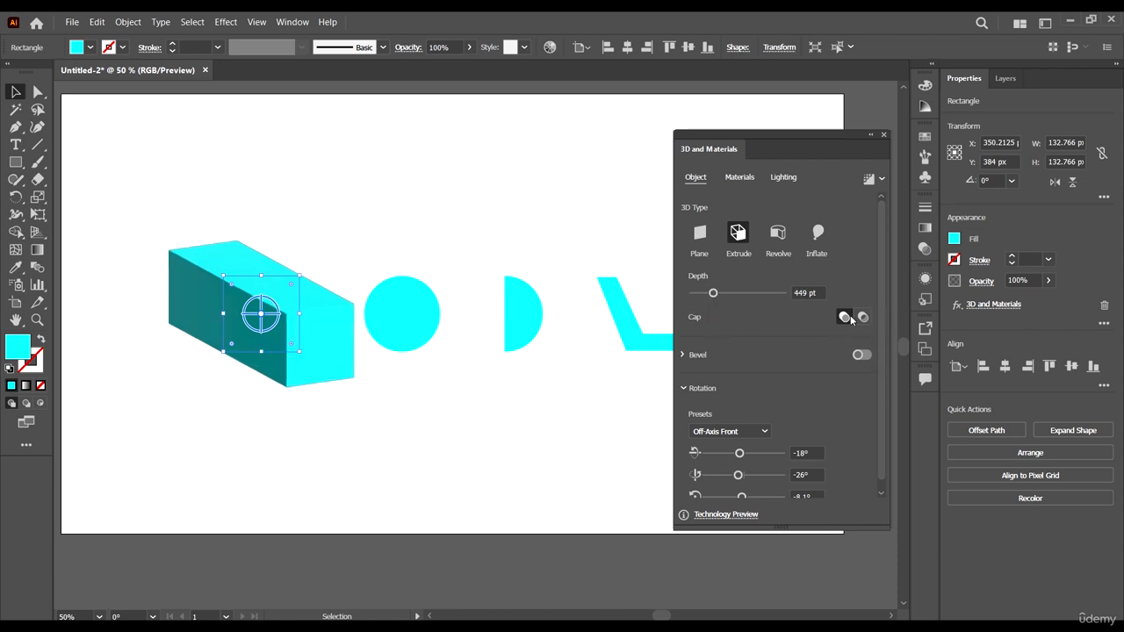
{"action": "left_click", "coordinate": [863, 317]}
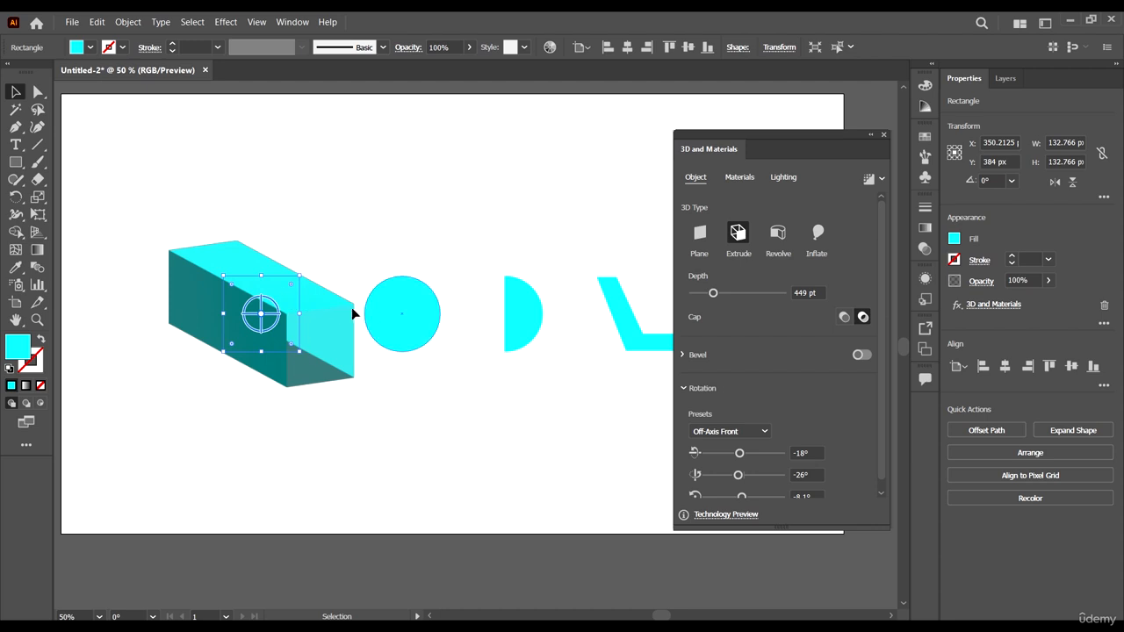
{"action": "left_click", "coordinate": [842, 317]}
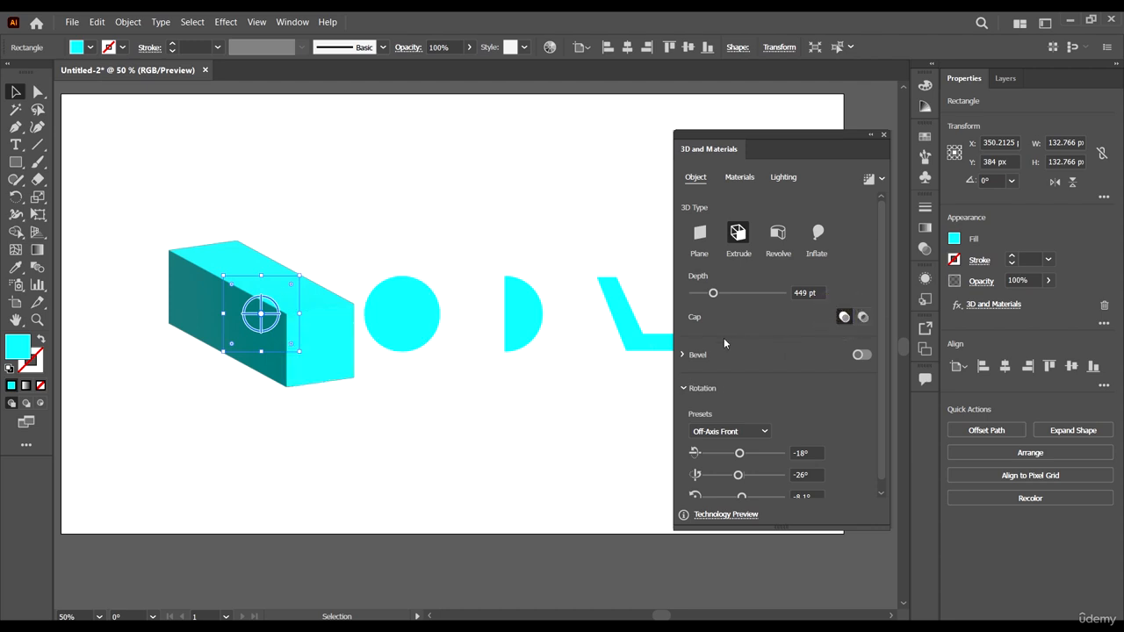
- Turn on the bevel for the extruded square
{"action": "left_click", "coordinate": [684, 355]}
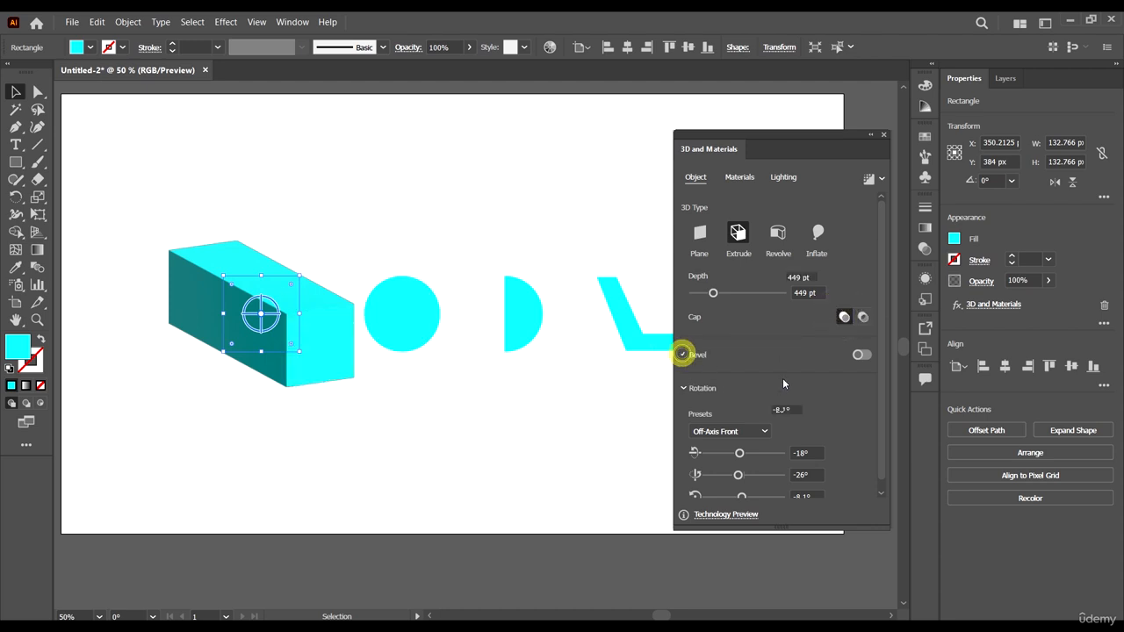
{"action": "left_click", "coordinate": [861, 355]}
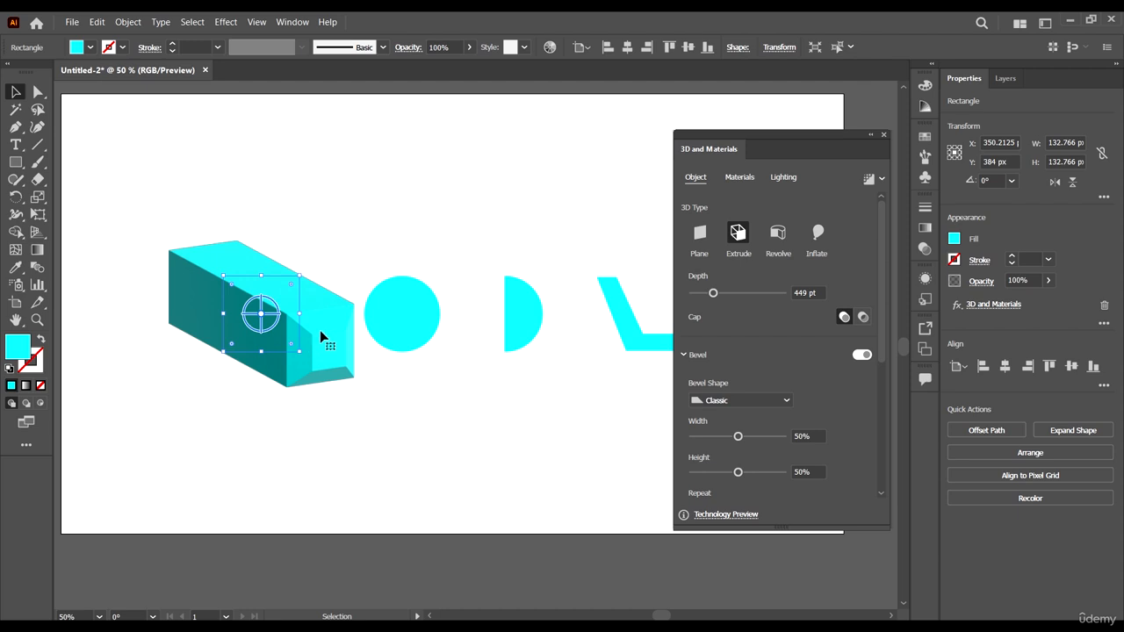
{"action": "scroll", "coordinate": [376, 319], "scroll_direction": "down", "scroll_amount": 1}
{"action": "scroll", "coordinate": [740, 351], "scroll_direction": "down", "scroll_amount": 3}
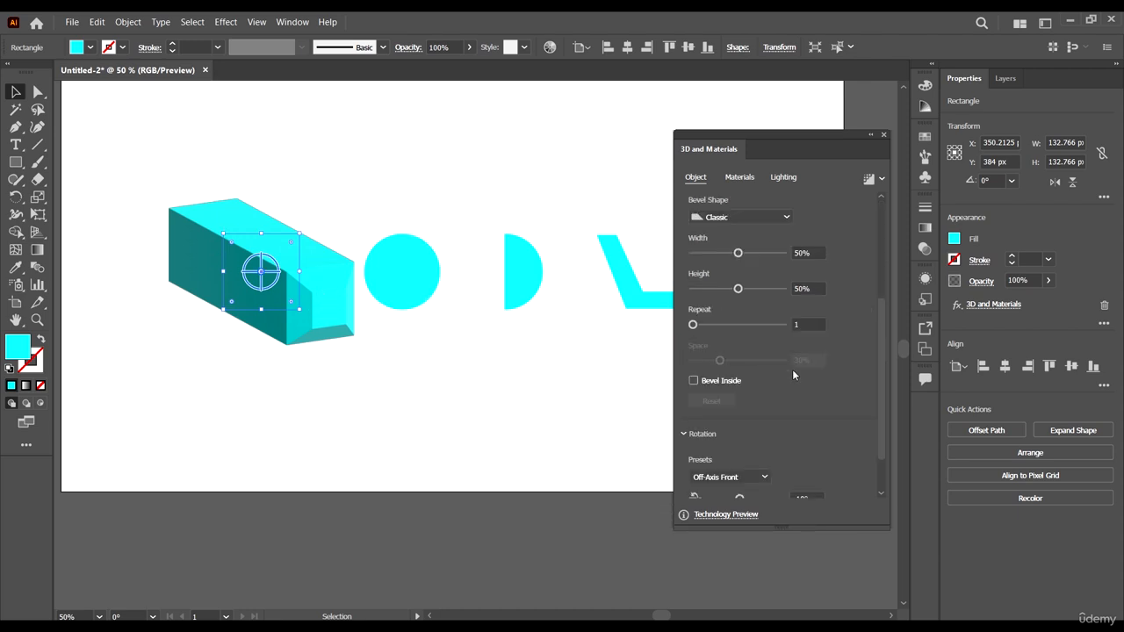
- Compare the Round and Classic bevel shapes on the extruded square, ending on Round
{"action": "left_click", "coordinate": [760, 217]}
{"action": "left_click", "coordinate": [729, 249]}
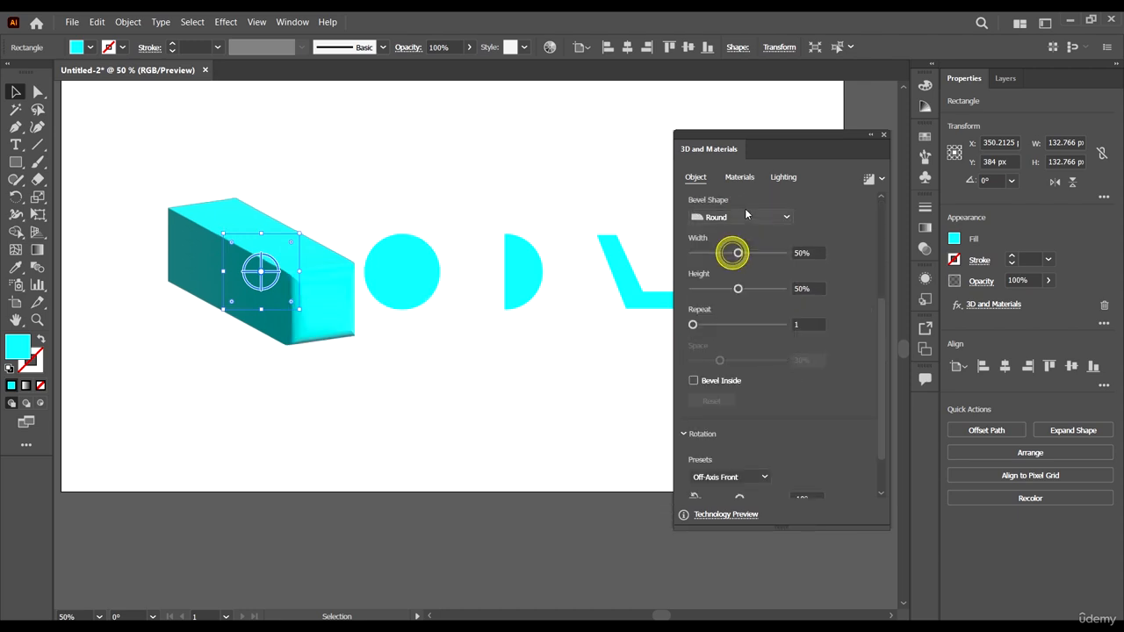
{"action": "scroll", "coordinate": [745, 241], "scroll_direction": "up", "scroll_amount": 2}
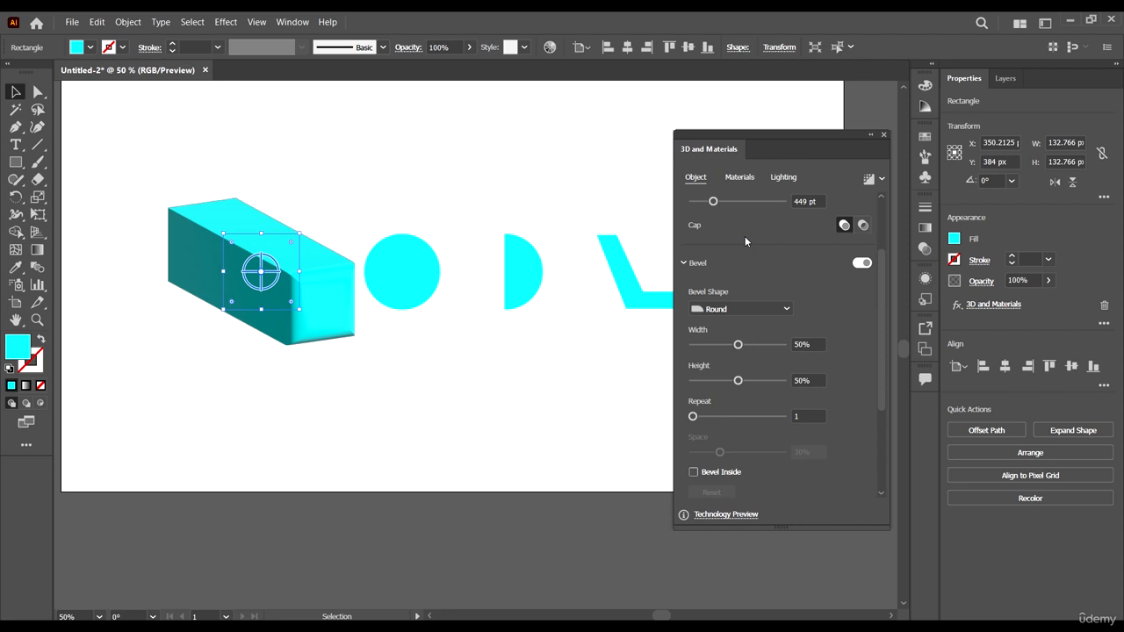
{"action": "left_click", "coordinate": [742, 309]}
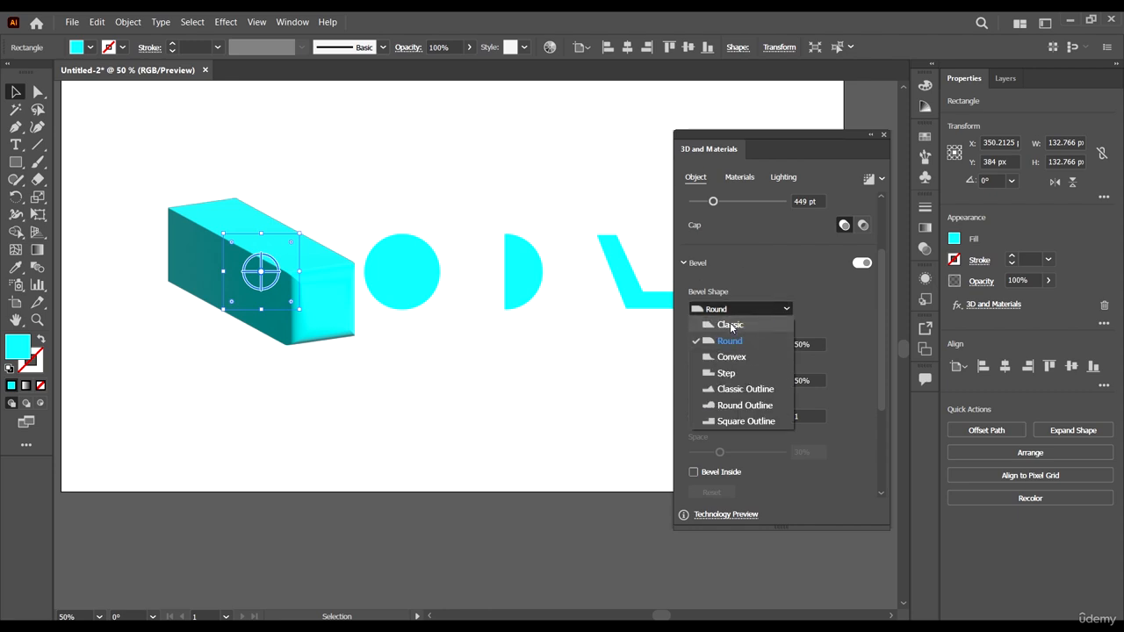
{"action": "left_click", "coordinate": [730, 324]}
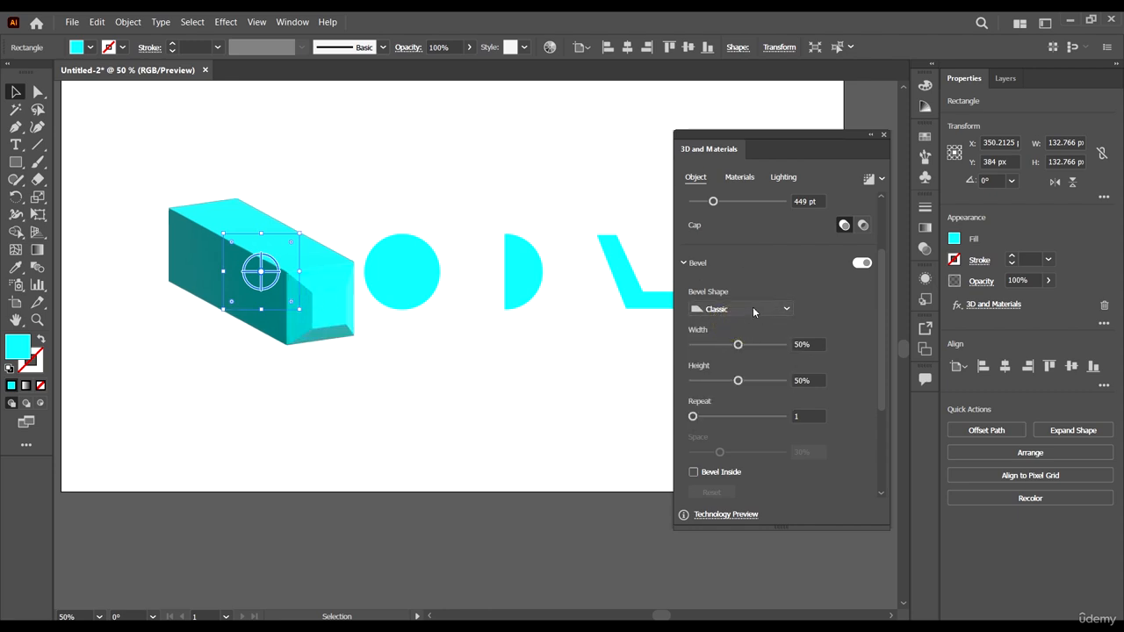
{"action": "left_click", "coordinate": [752, 308]}
{"action": "left_click", "coordinate": [742, 342]}
- Try the Convex, Step and Classic Outline bevel shapes on the extruded square
{"action": "left_click", "coordinate": [757, 309]}
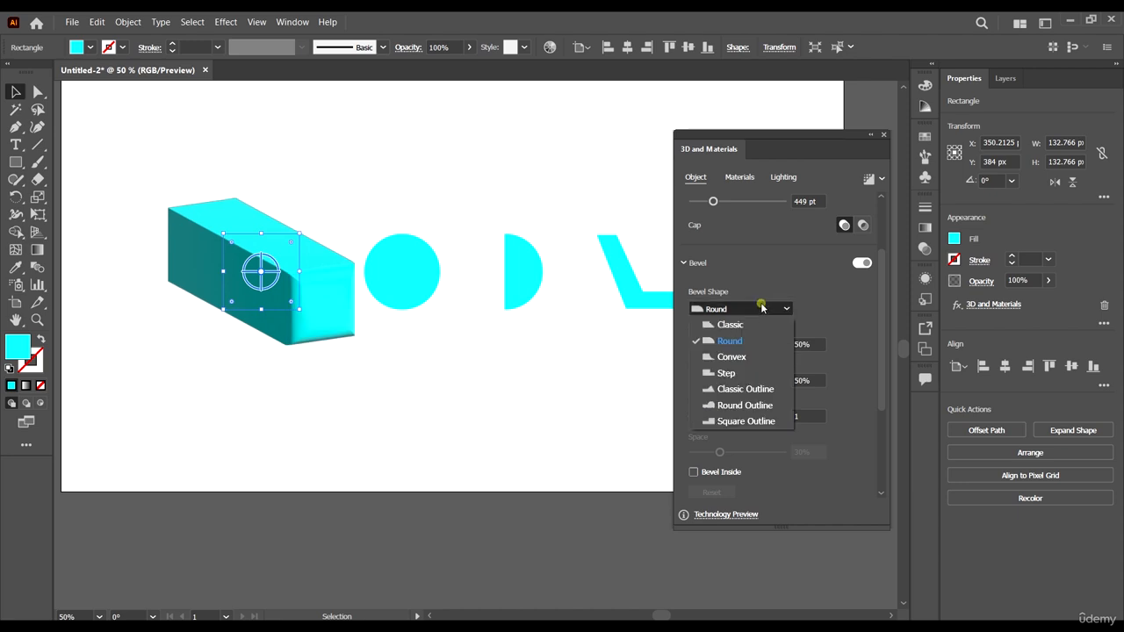
{"action": "left_click", "coordinate": [749, 355]}
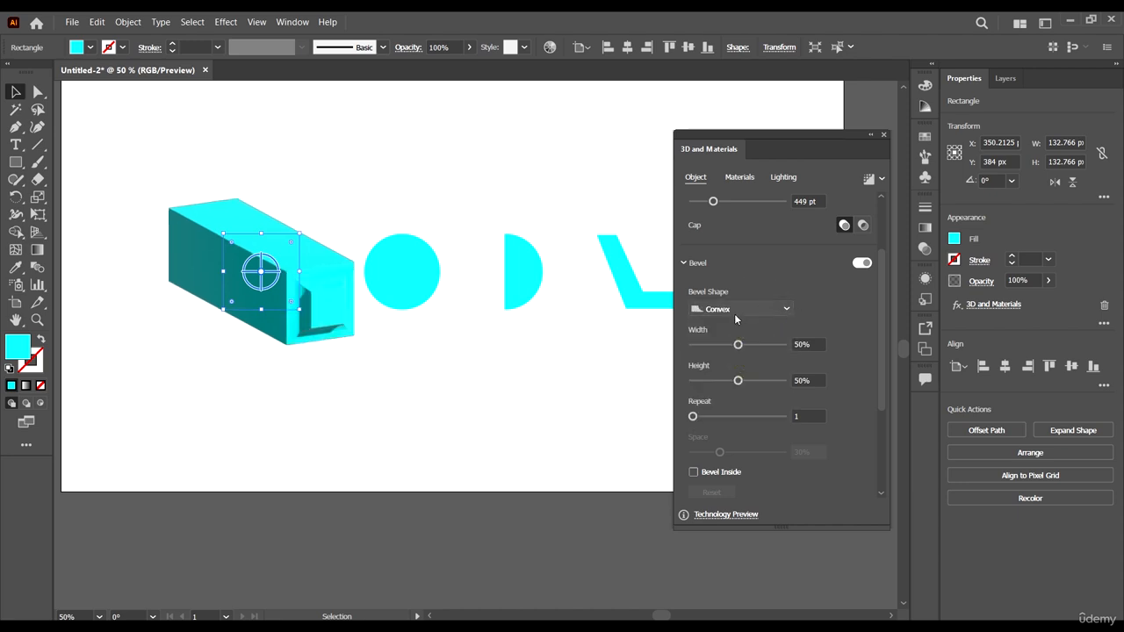
{"action": "left_click", "coordinate": [763, 309]}
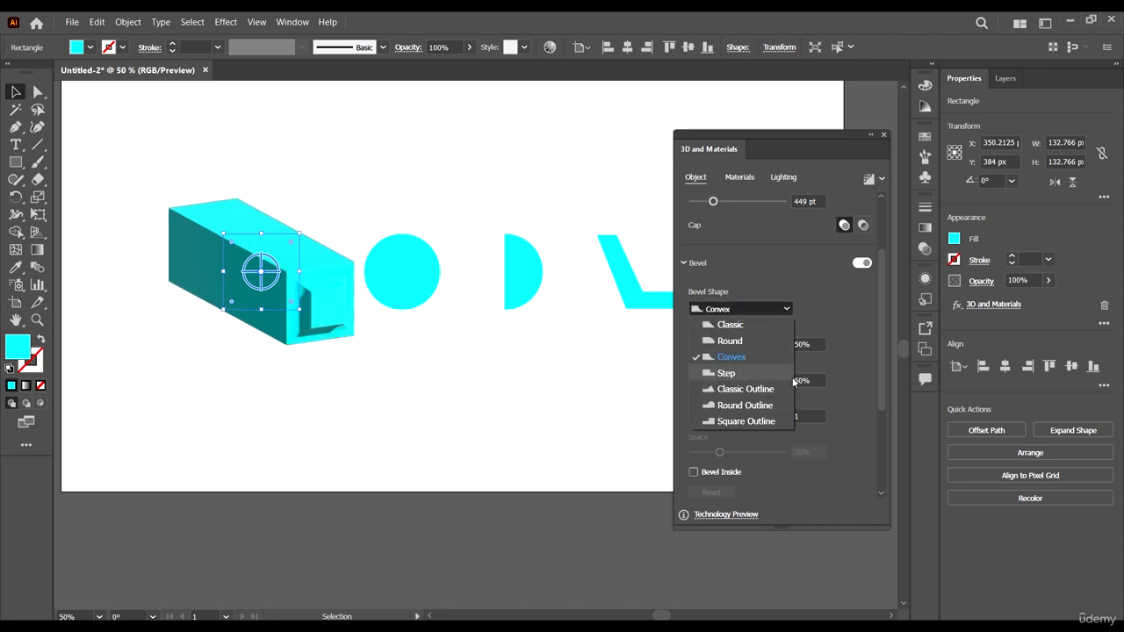
{"action": "left_click", "coordinate": [721, 373]}
{"action": "left_click", "coordinate": [738, 308]}
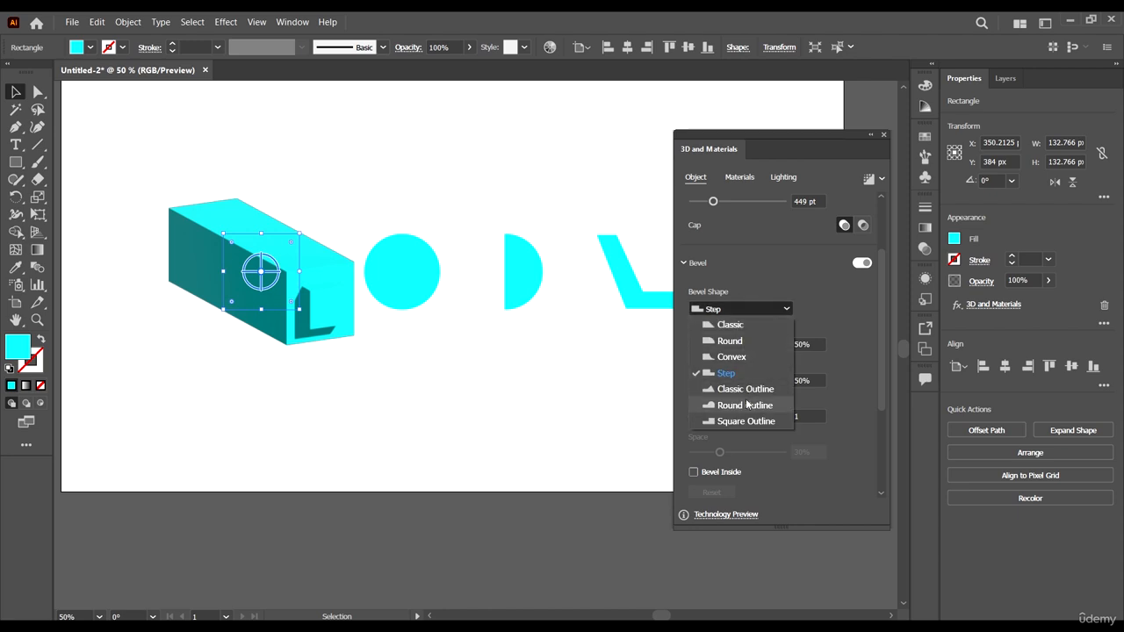
{"action": "left_click", "coordinate": [745, 389]}
- Try the Round Outline and Square Outline bevel shapes on the extruded square
{"action": "left_click", "coordinate": [744, 307]}
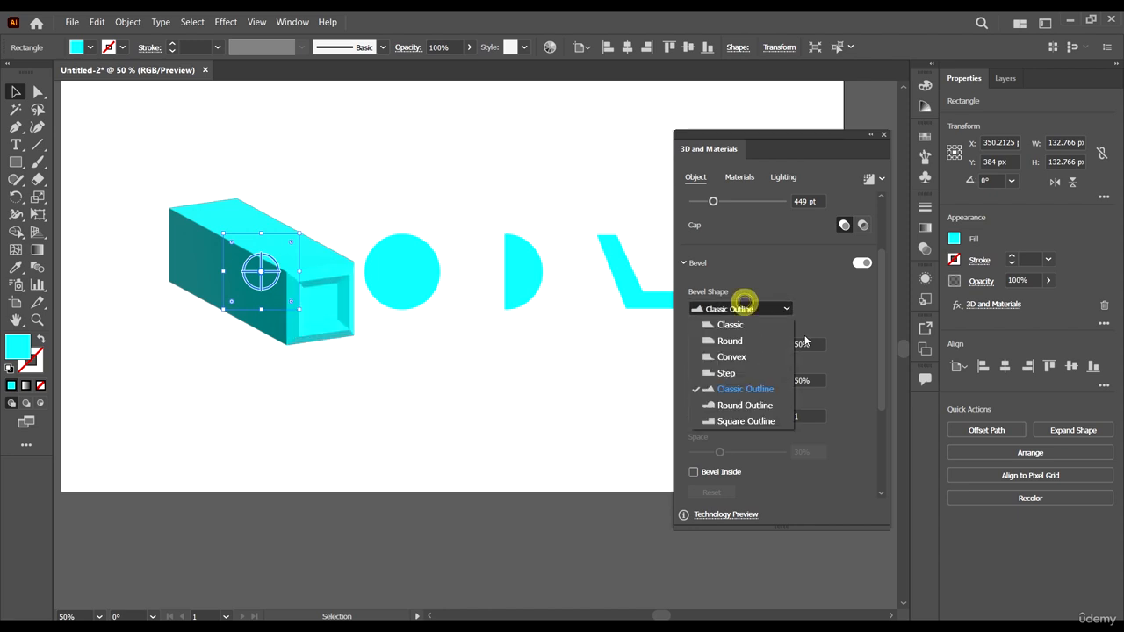
{"action": "left_click", "coordinate": [751, 408]}
{"action": "left_click", "coordinate": [739, 309]}
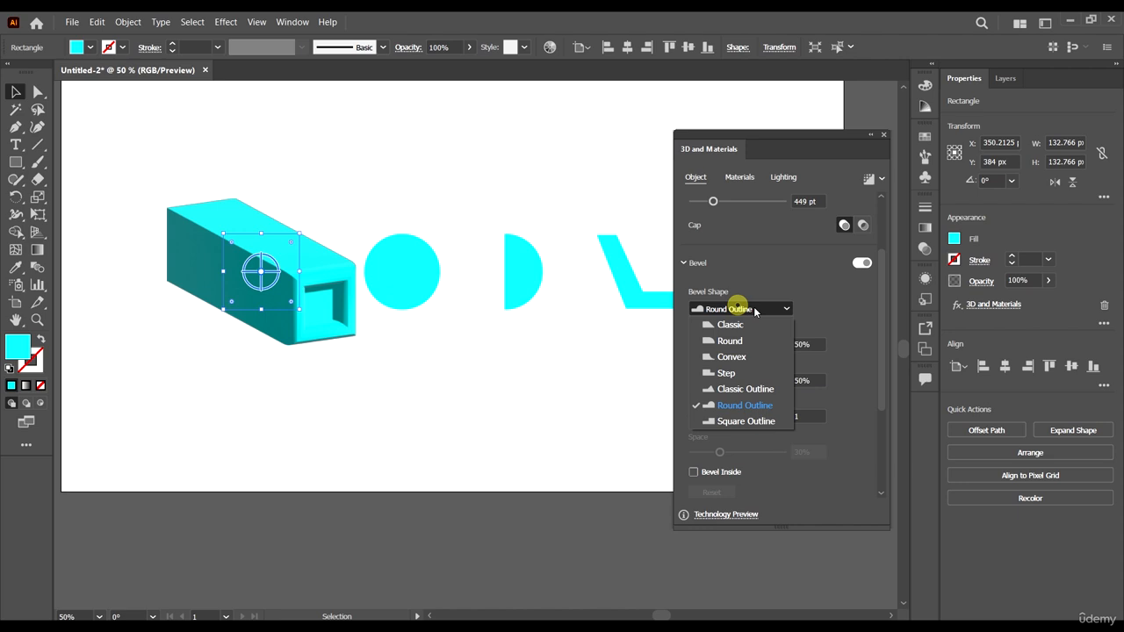
{"action": "left_click", "coordinate": [765, 418]}
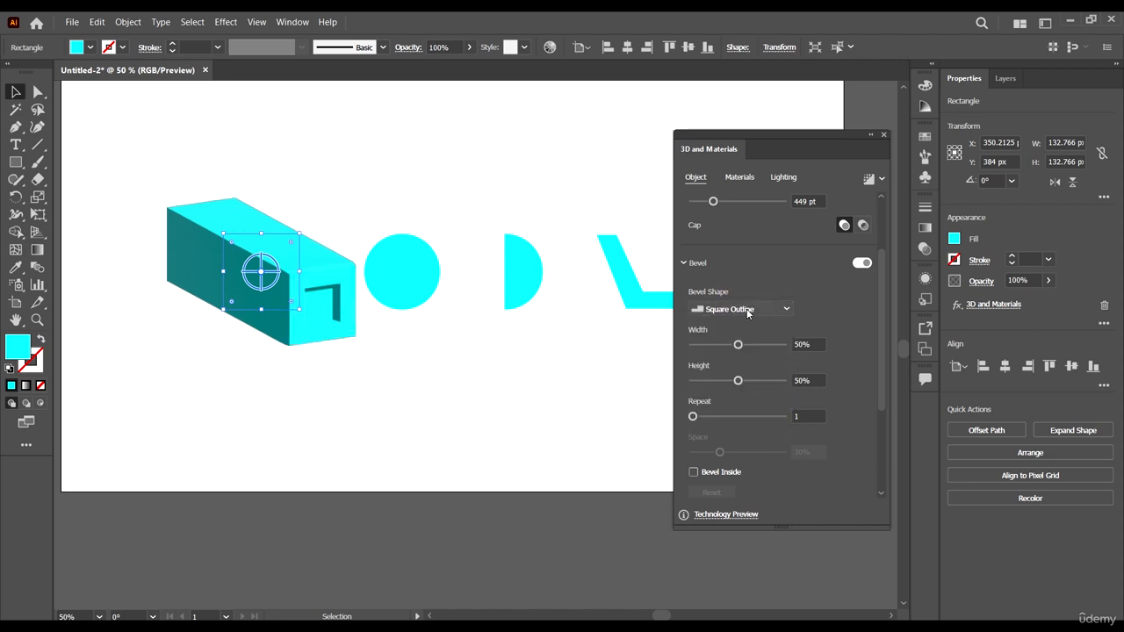
{"action": "left_click", "coordinate": [742, 308]}
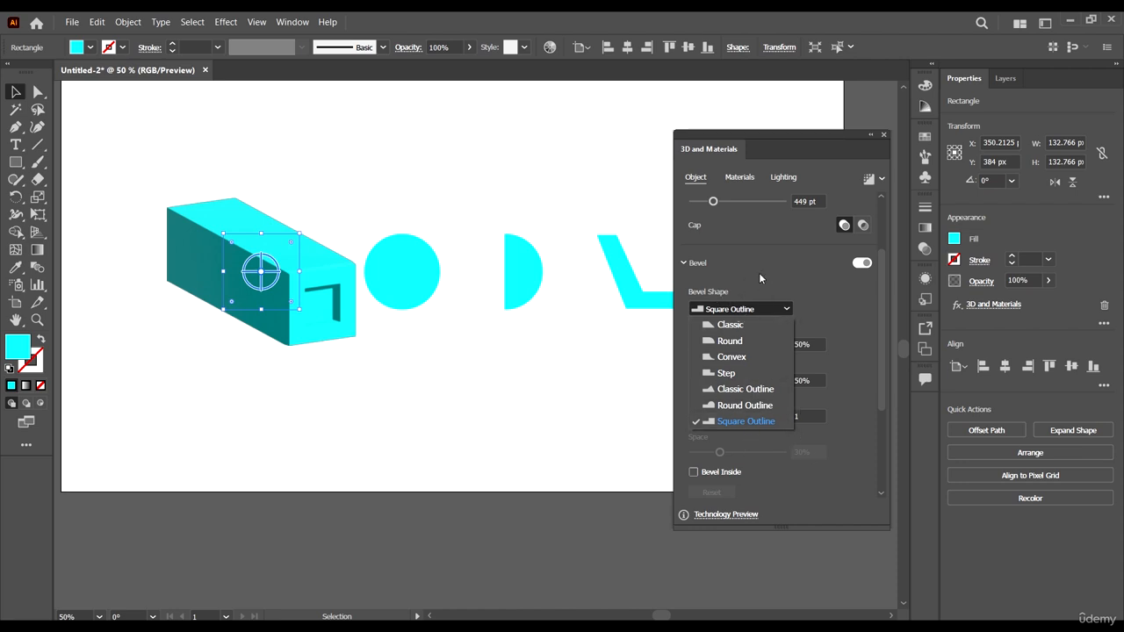
{"action": "left_click", "coordinate": [749, 309]}
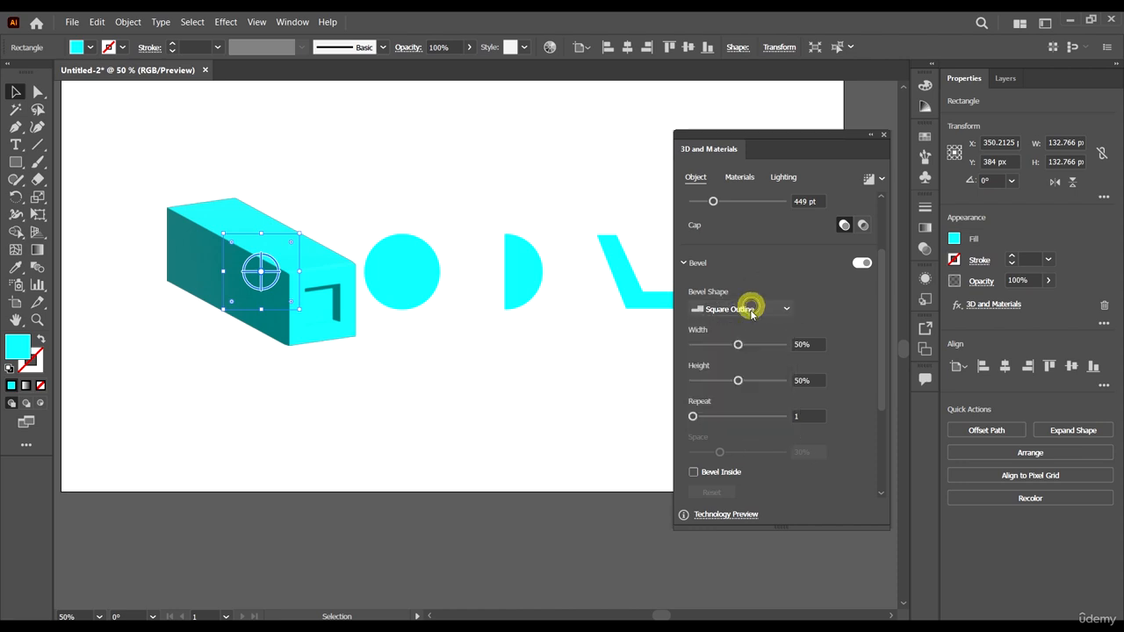
- Set the extruded square's bevel shape to Classic with a width of 48% and a height of 61%
{"action": "left_click", "coordinate": [747, 308]}
{"action": "left_click", "coordinate": [733, 325]}
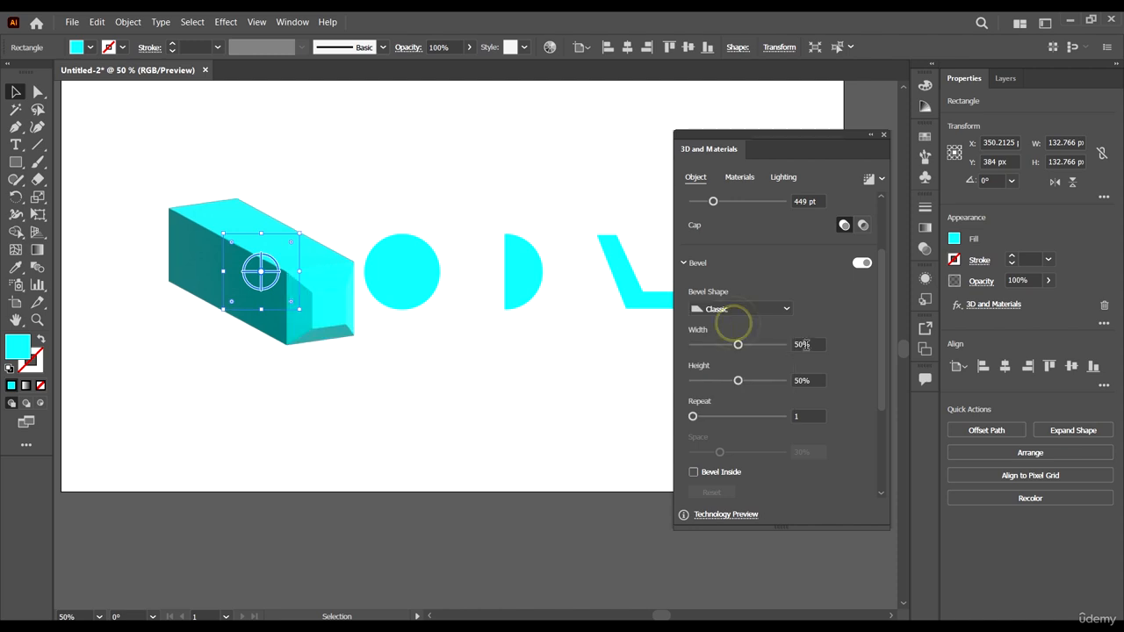
{"action": "scroll", "coordinate": [379, 340], "scroll_direction": "up", "scroll_amount": 2}
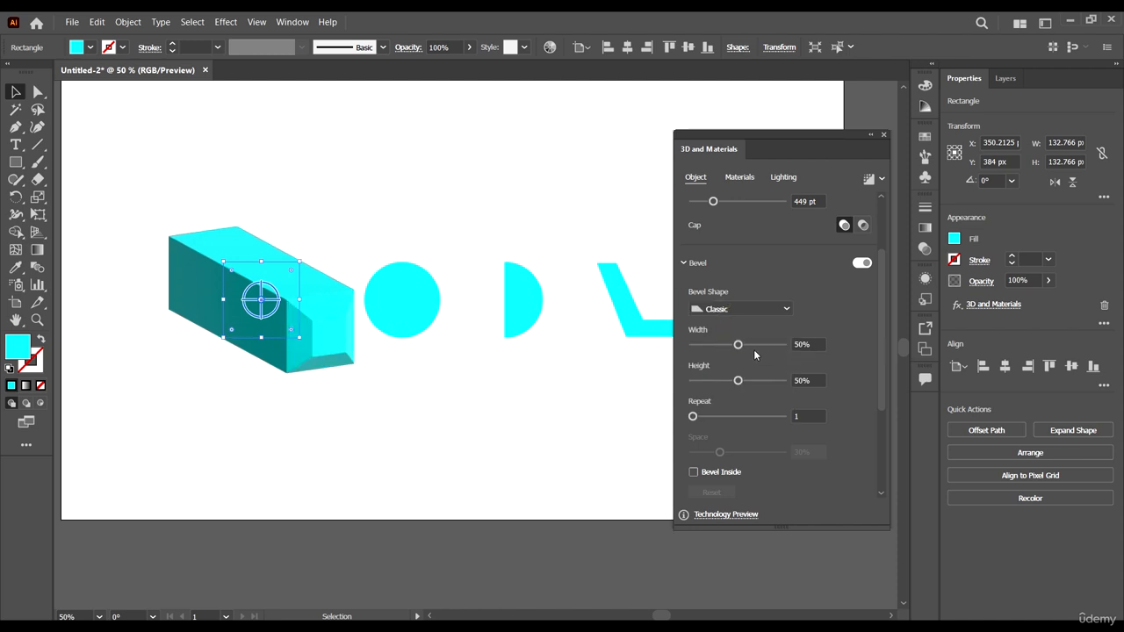
{"action": "left_click_drag", "start_coordinate": [737, 344], "coordinate": [748, 380]}
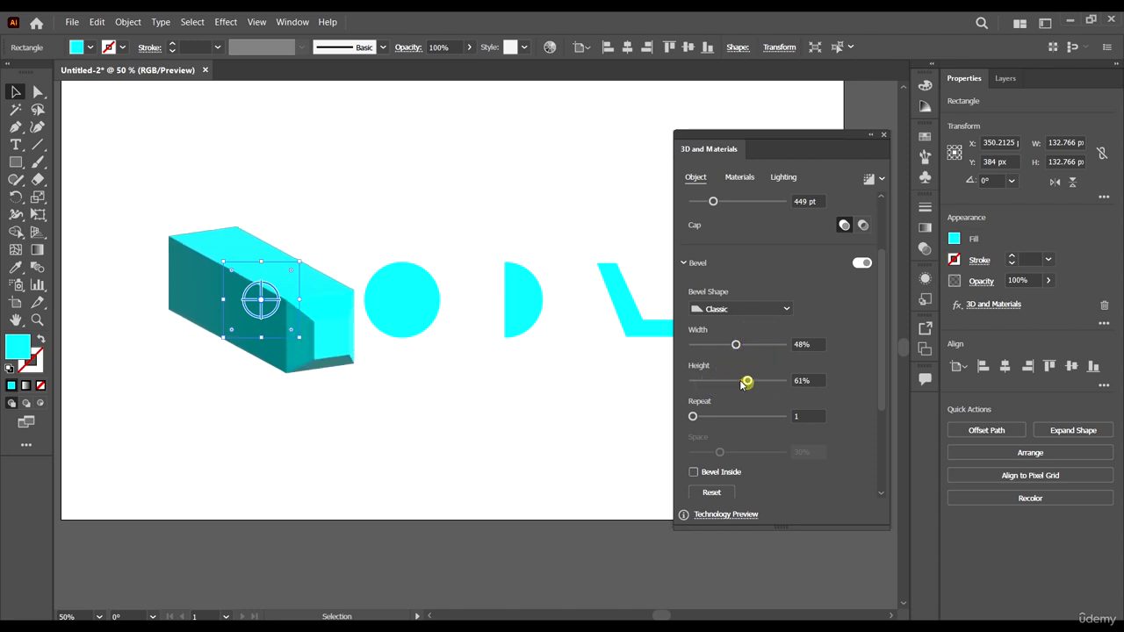
- Set the square's Classic bevel to repeat 4 times with a space of 6%
{"action": "left_click", "coordinate": [722, 416]}
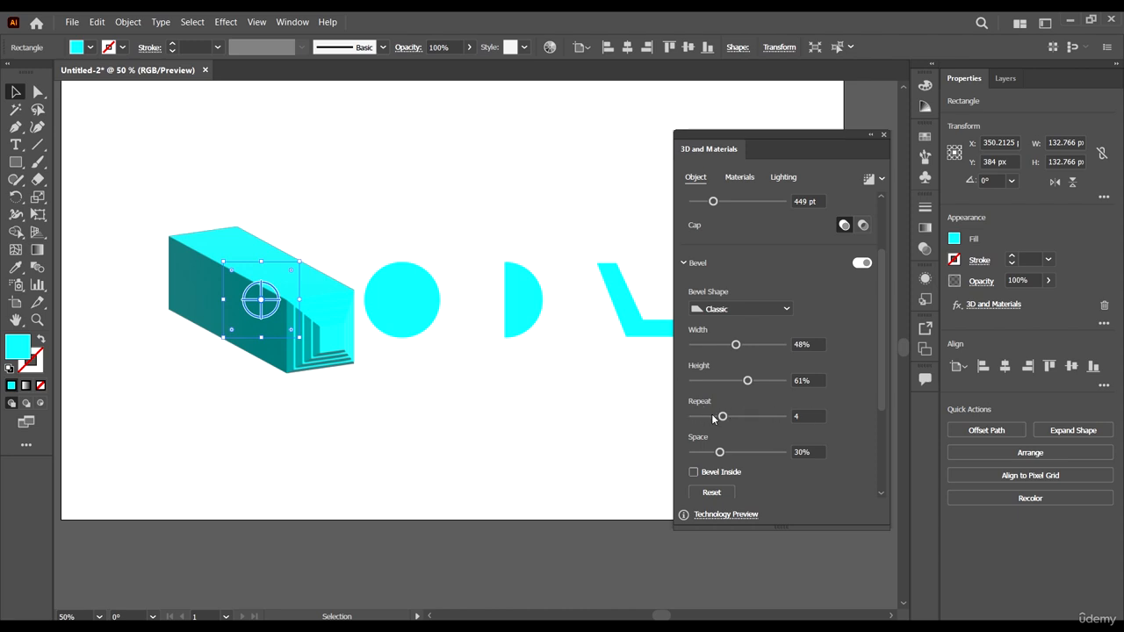
{"action": "mouse_move", "coordinate": [713, 418]}
{"action": "left_mouse_down"}
{"action": "mouse_move", "coordinate": [695, 416]}
{"action": "mouse_move", "coordinate": [722, 416]}
{"action": "left_mouse_up"}
{"action": "mouse_move", "coordinate": [719, 452]}
{"action": "left_mouse_down"}
{"action": "mouse_move", "coordinate": [746, 453]}
{"action": "mouse_move", "coordinate": [698, 454]}
{"action": "left_mouse_up"}
- Try the Bevel Inside option on the extruded square, then turn it off again
{"action": "scroll", "coordinate": [789, 472], "scroll_direction": "down", "scroll_amount": 4}
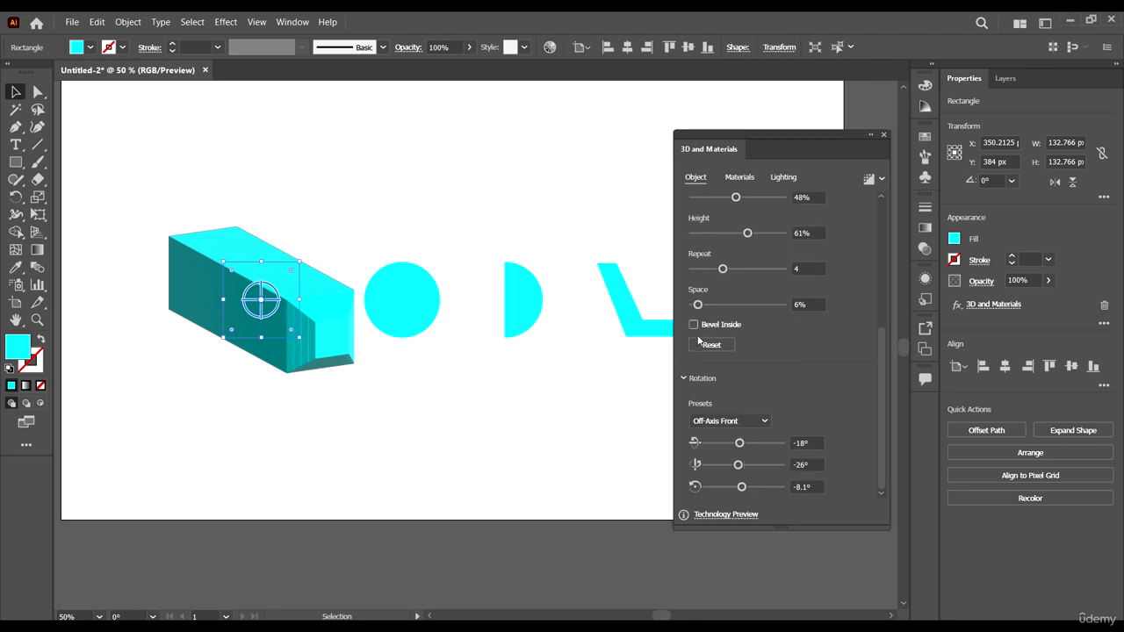
{"action": "left_click", "coordinate": [693, 325]}
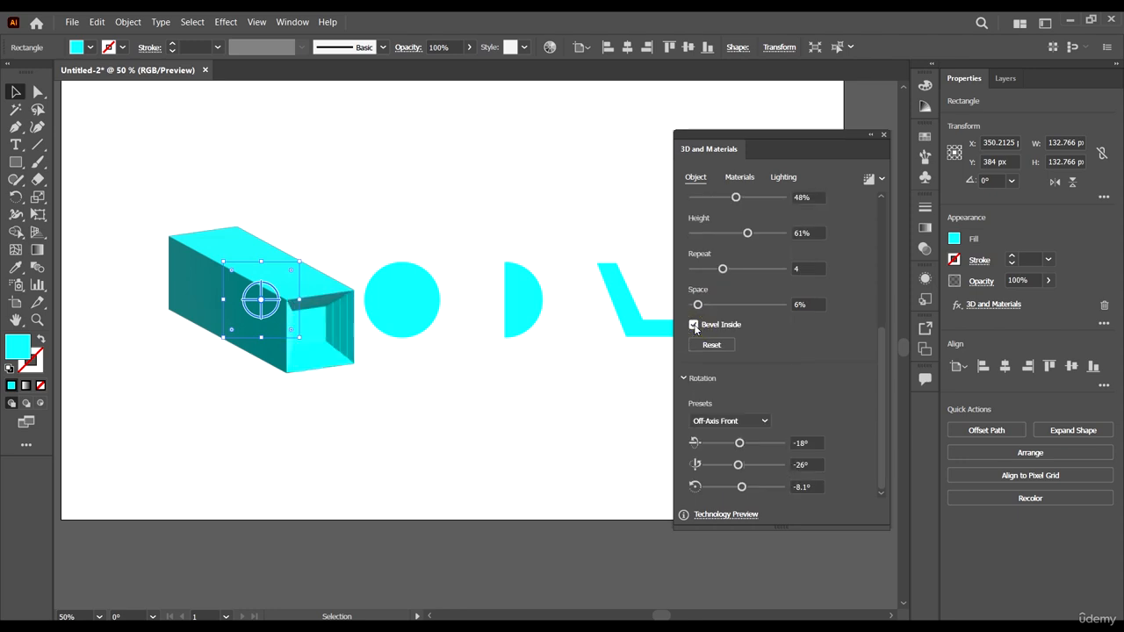
{"action": "left_click", "coordinate": [693, 325]}
{"action": "scroll", "coordinate": [809, 347], "scroll_direction": "up", "scroll_amount": 4}
{"action": "scroll", "coordinate": [760, 481], "scroll_direction": "down", "scroll_amount": 4}
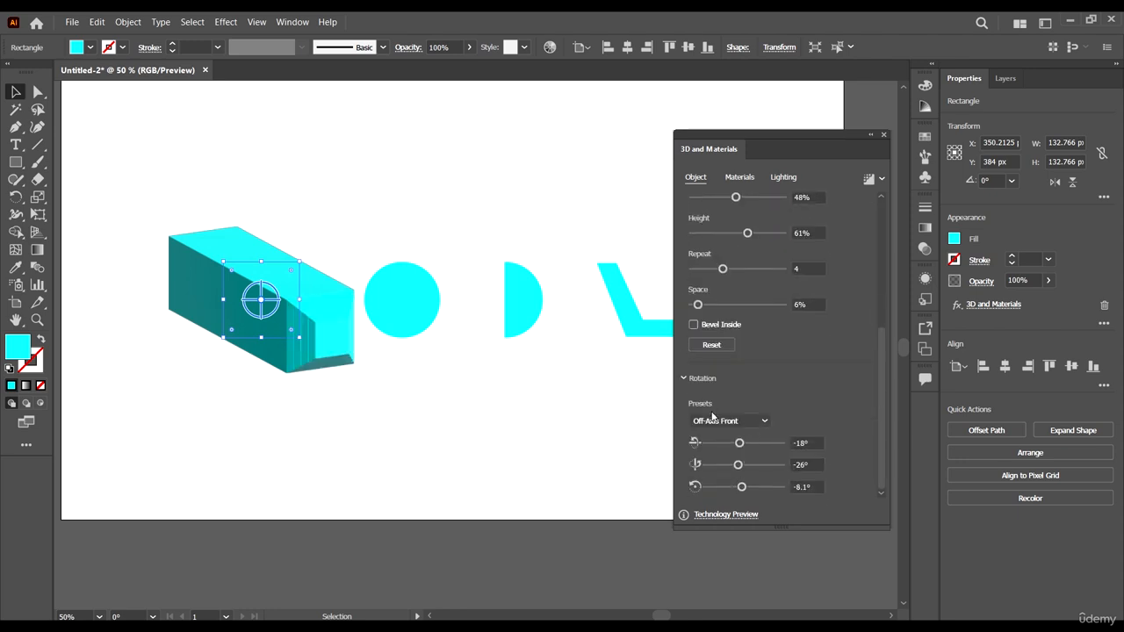
- Reset the square's bevel settings, switch the bevel off and collapse its options
{"action": "left_click", "coordinate": [712, 345]}
{"action": "scroll", "coordinate": [791, 369], "scroll_direction": "up", "scroll_amount": 4}
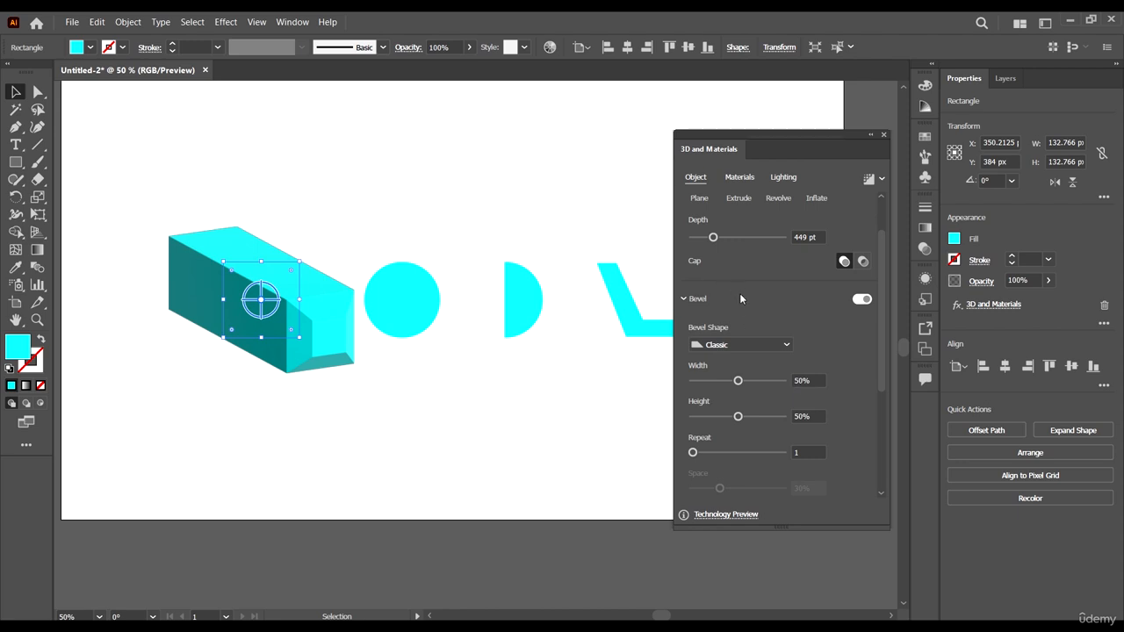
{"action": "left_click", "coordinate": [862, 299]}
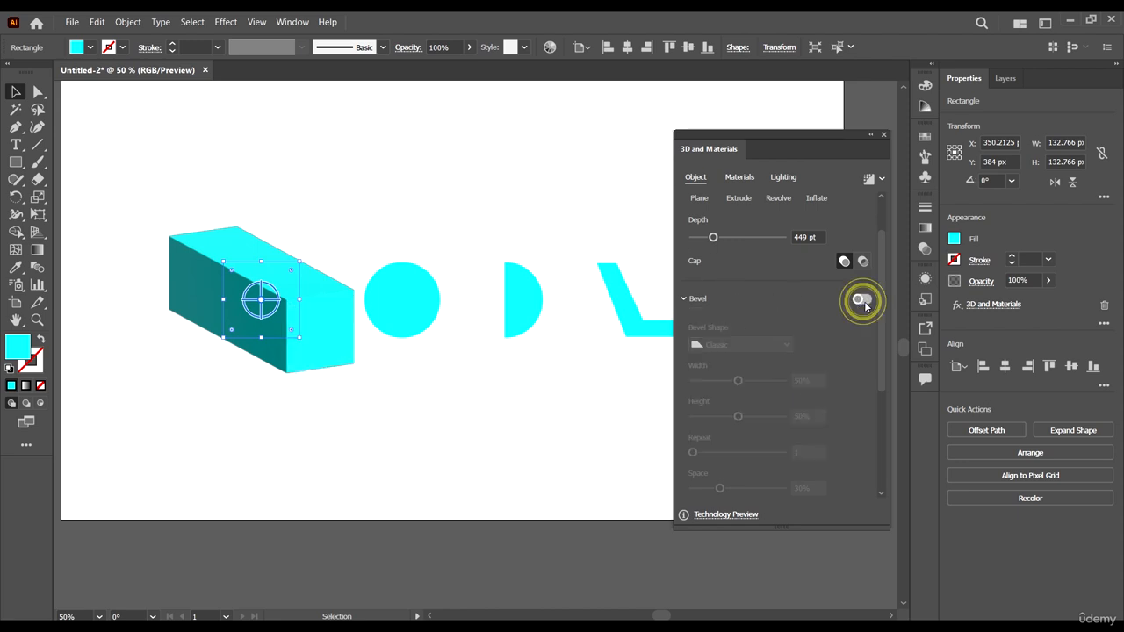
{"action": "left_click", "coordinate": [682, 297]}
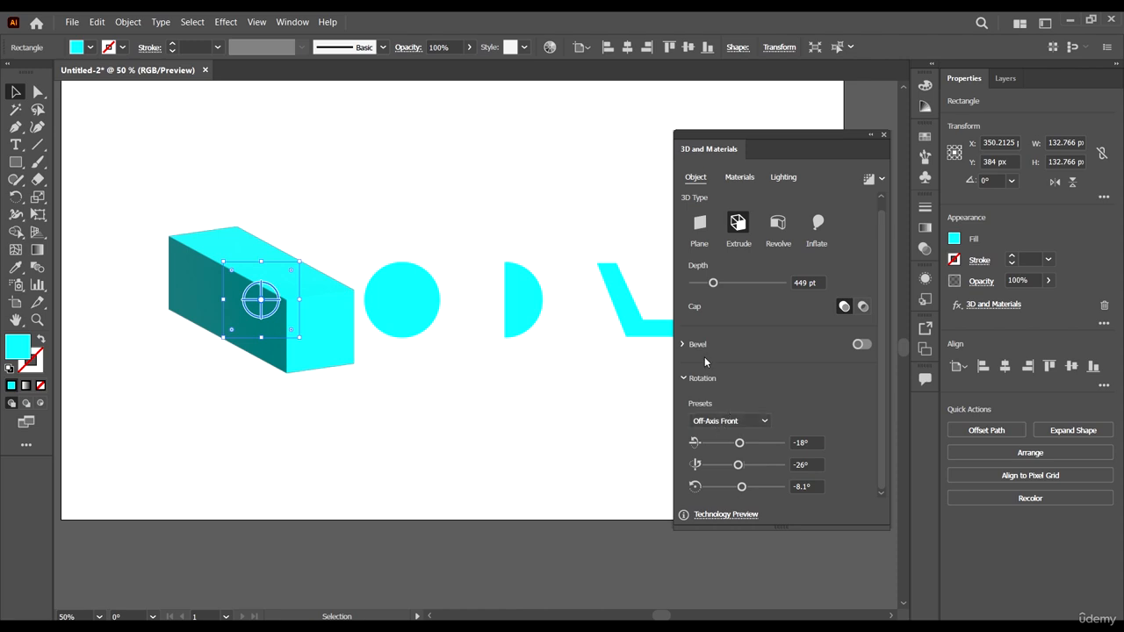
- Try the Front and Left rotation presets on the extruded square
{"action": "left_click", "coordinate": [734, 420]}
{"action": "left_click", "coordinate": [724, 151]}
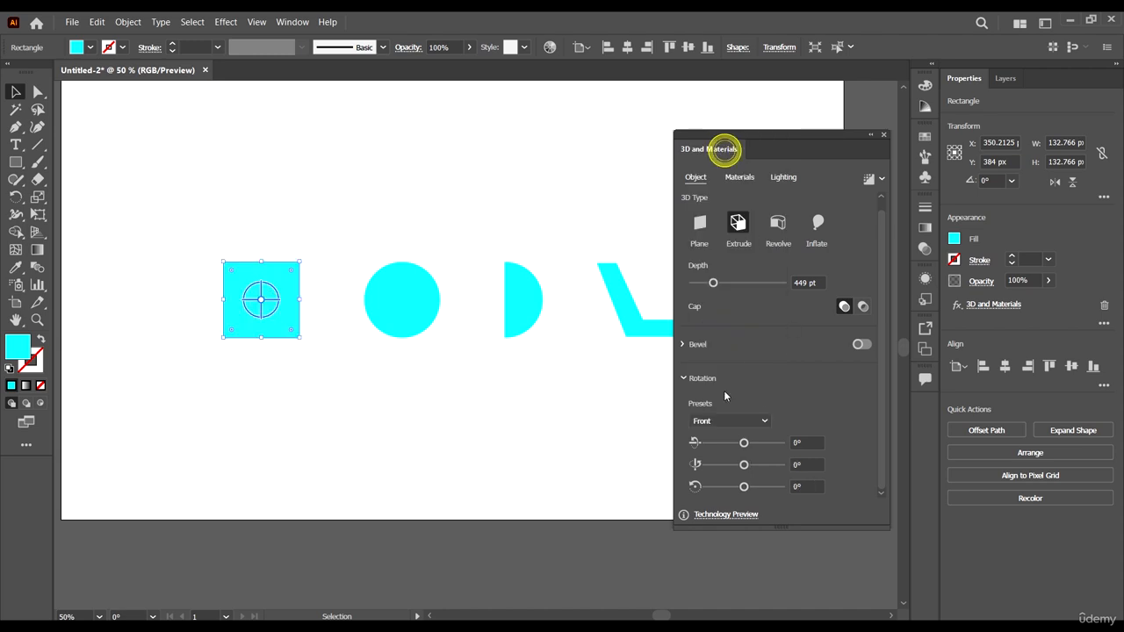
{"action": "left_click", "coordinate": [726, 419]}
{"action": "left_click", "coordinate": [718, 186]}
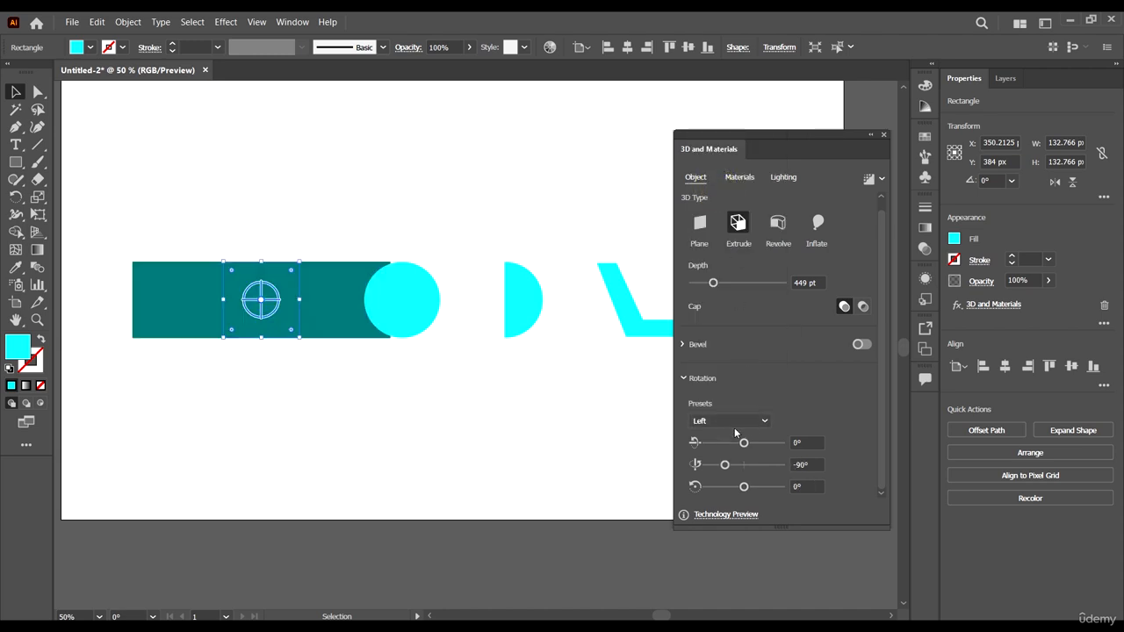
- Try the Off-Axis Front, Off-Axis Left and Isometric Top rotation presets on the extruded square
{"action": "left_click", "coordinate": [735, 423]}
{"action": "left_click", "coordinate": [733, 254]}
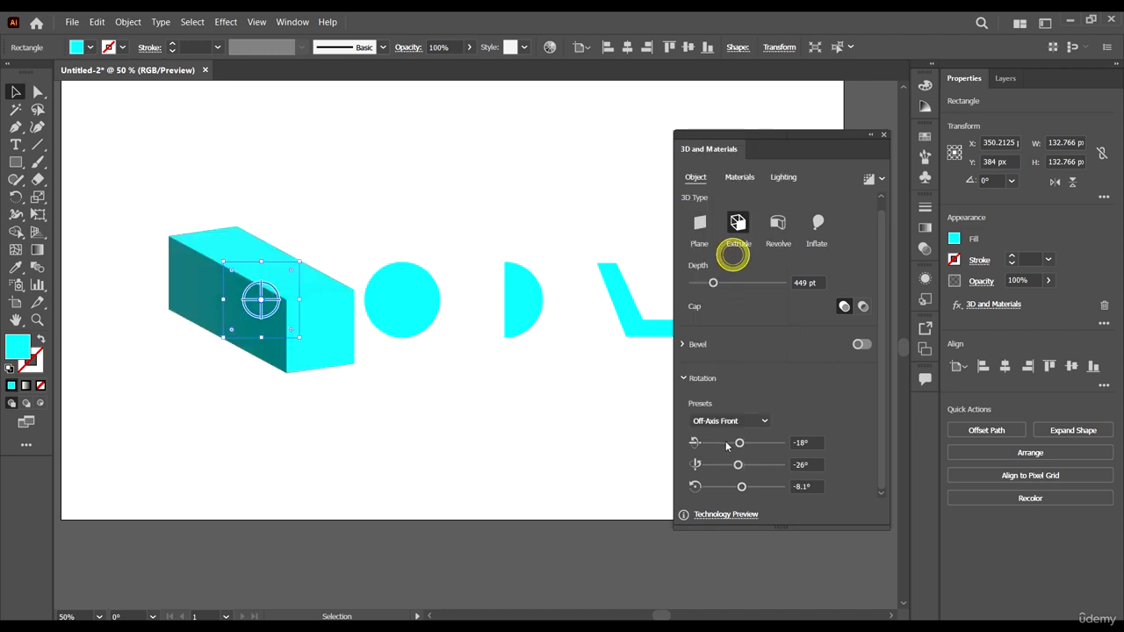
{"action": "left_click", "coordinate": [733, 422]}
{"action": "left_click", "coordinate": [730, 285]}
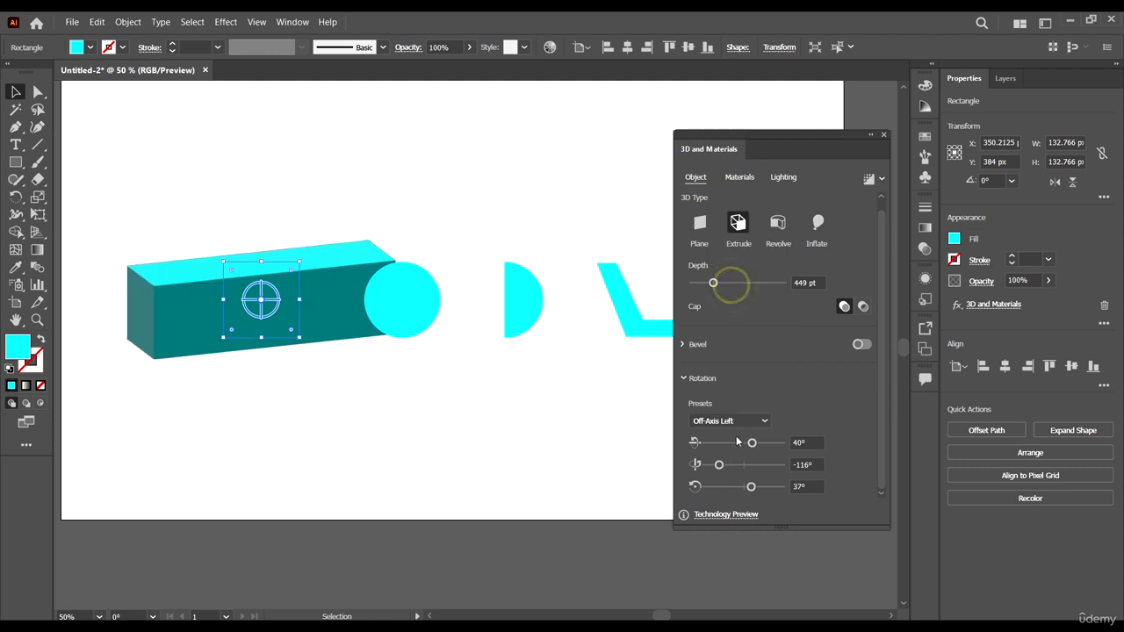
{"action": "left_click", "coordinate": [733, 420]}
{"action": "left_click", "coordinate": [734, 389]}
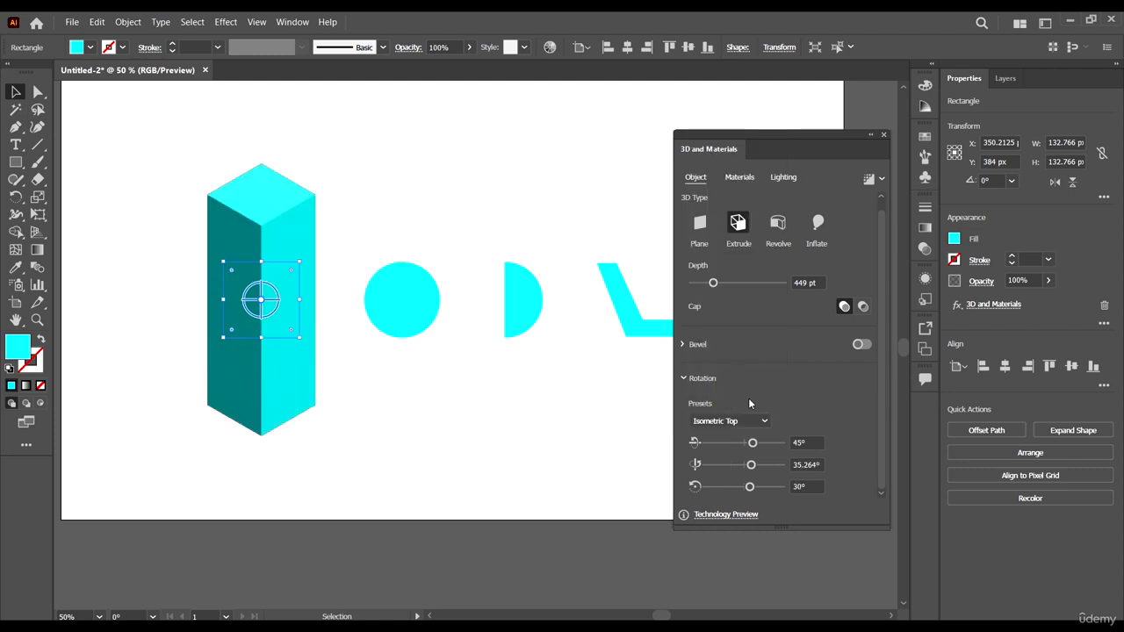
- Give the extruded square a custom rotation of 180° around X, 180° around Y and -68° around Z
{"action": "left_click_drag", "start_coordinate": [753, 442], "coordinate": [729, 486]}
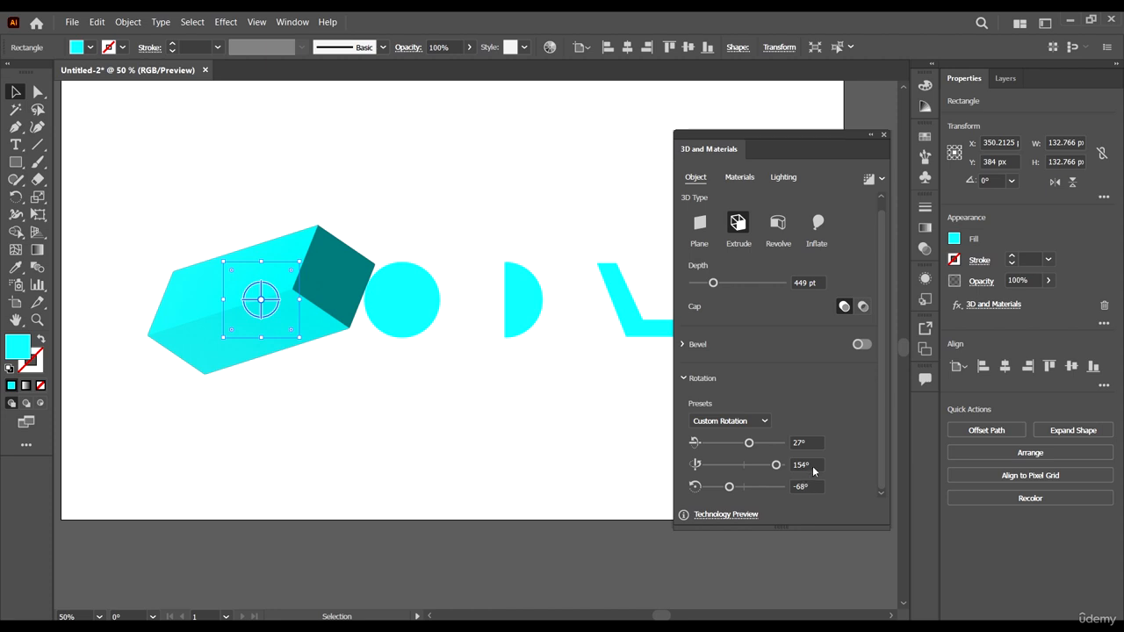
{"action": "scroll", "coordinate": [812, 468], "scroll_direction": "down", "scroll_amount": 3}
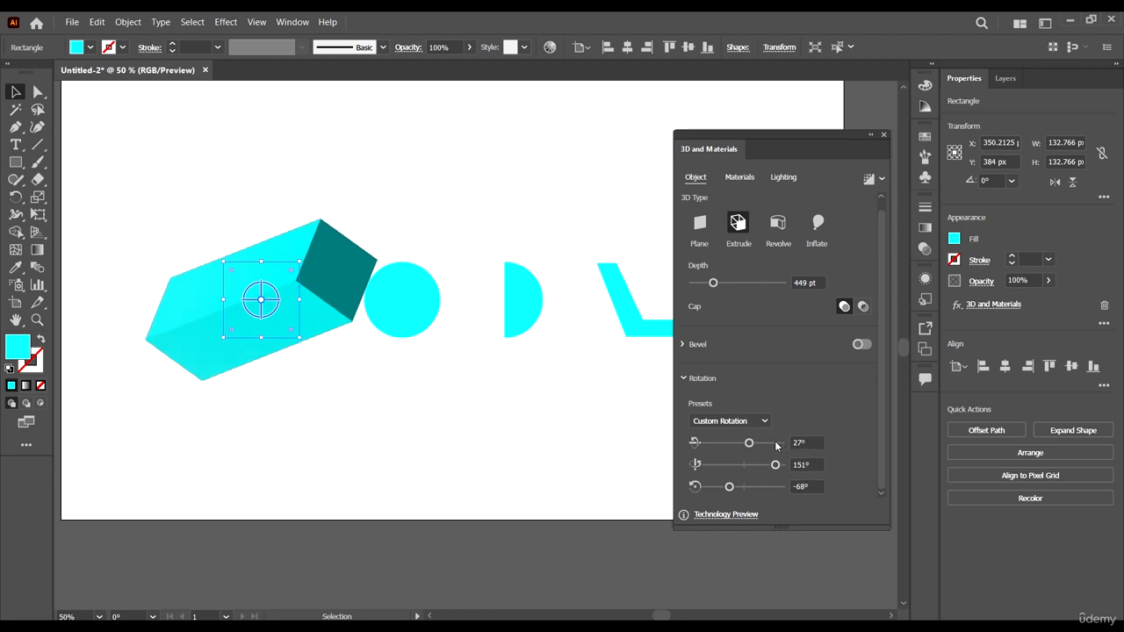
{"action": "left_click_drag", "start_coordinate": [748, 443], "coordinate": [797, 456]}
- Compare the Plane and Extrude 3D types on the rotated square, ending on Extrude
{"action": "scroll", "coordinate": [810, 363], "scroll_direction": "up", "scroll_amount": 1}
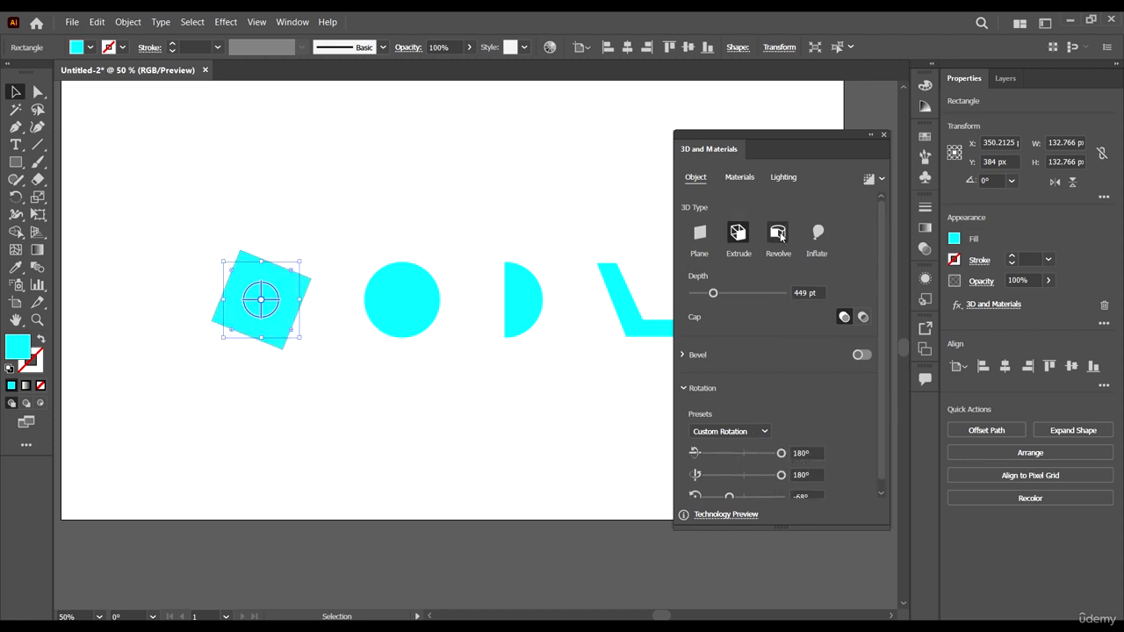
{"action": "left_click", "coordinate": [700, 233]}
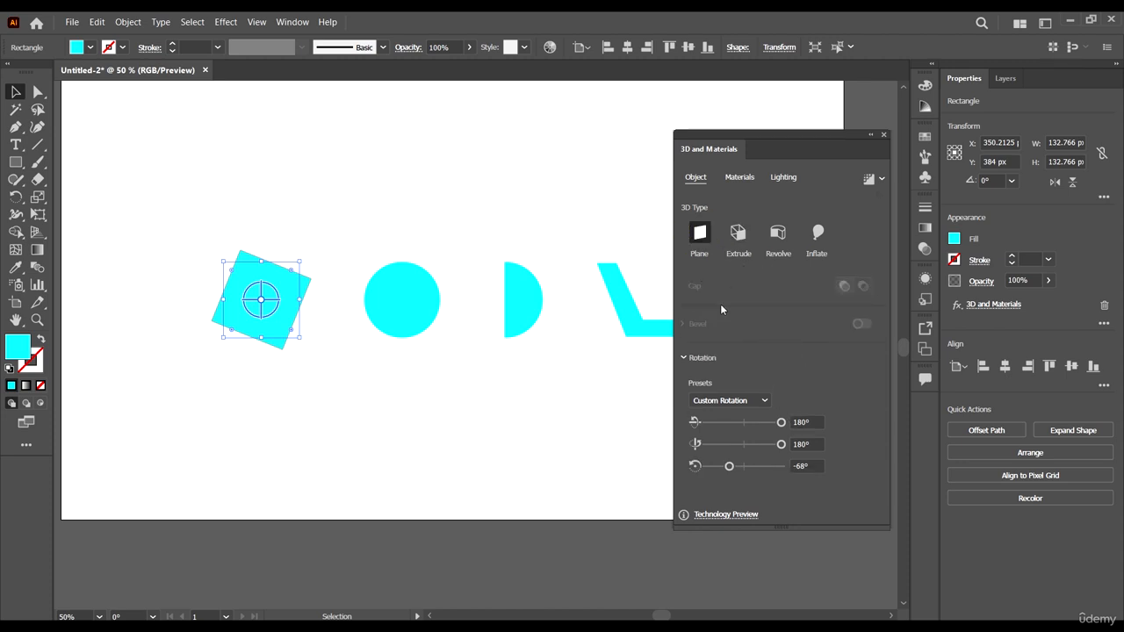
{"action": "left_click", "coordinate": [700, 287]}
{"action": "left_click", "coordinate": [738, 231]}
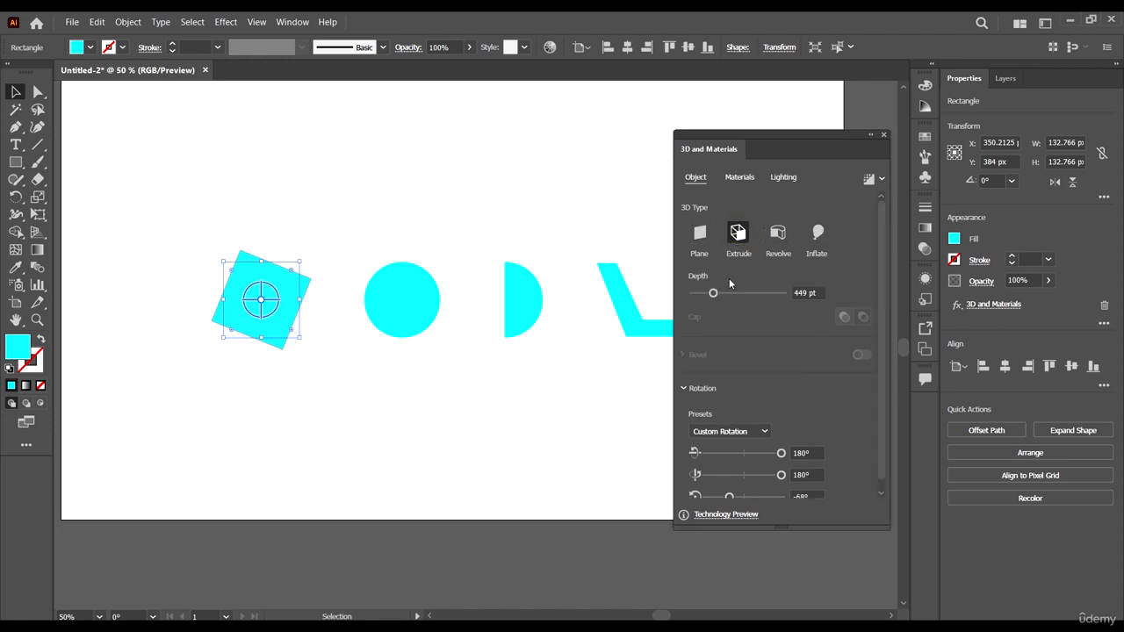
{"action": "left_click", "coordinate": [699, 231]}
{"action": "left_click", "coordinate": [747, 230]}
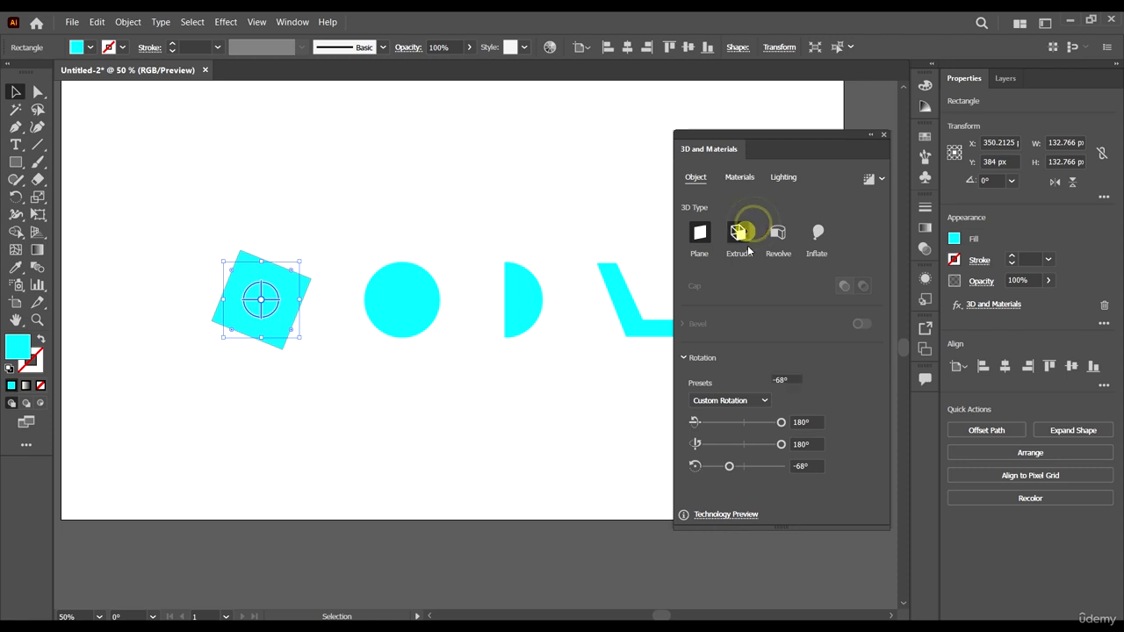
{"action": "scroll", "coordinate": [756, 338], "scroll_direction": "down", "scroll_amount": 1}
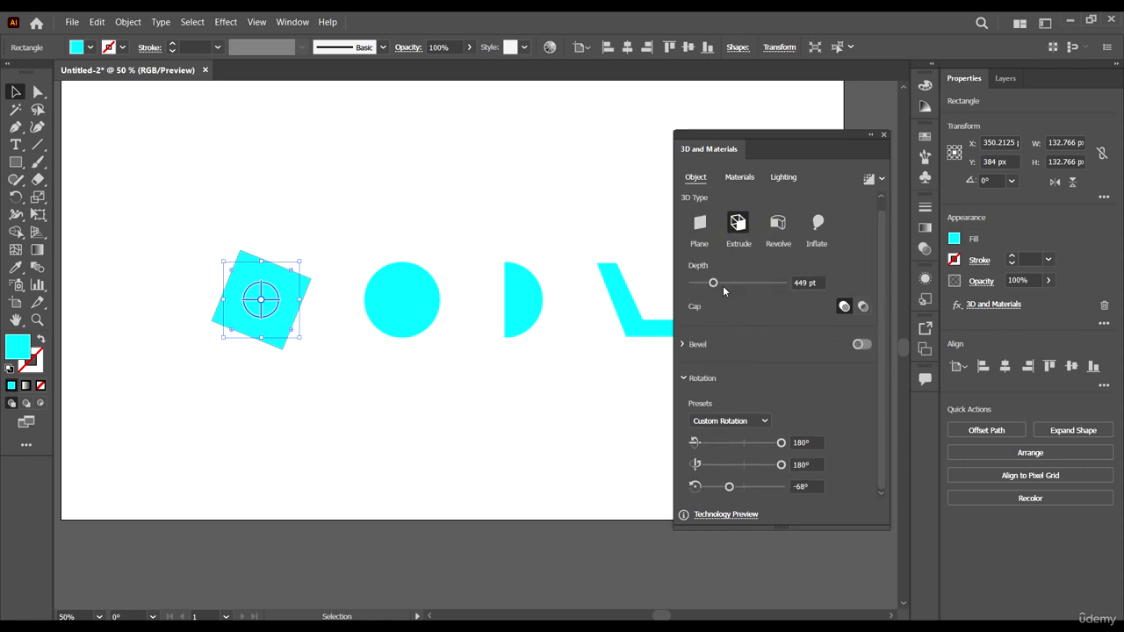
{"action": "left_click", "coordinate": [702, 223]}
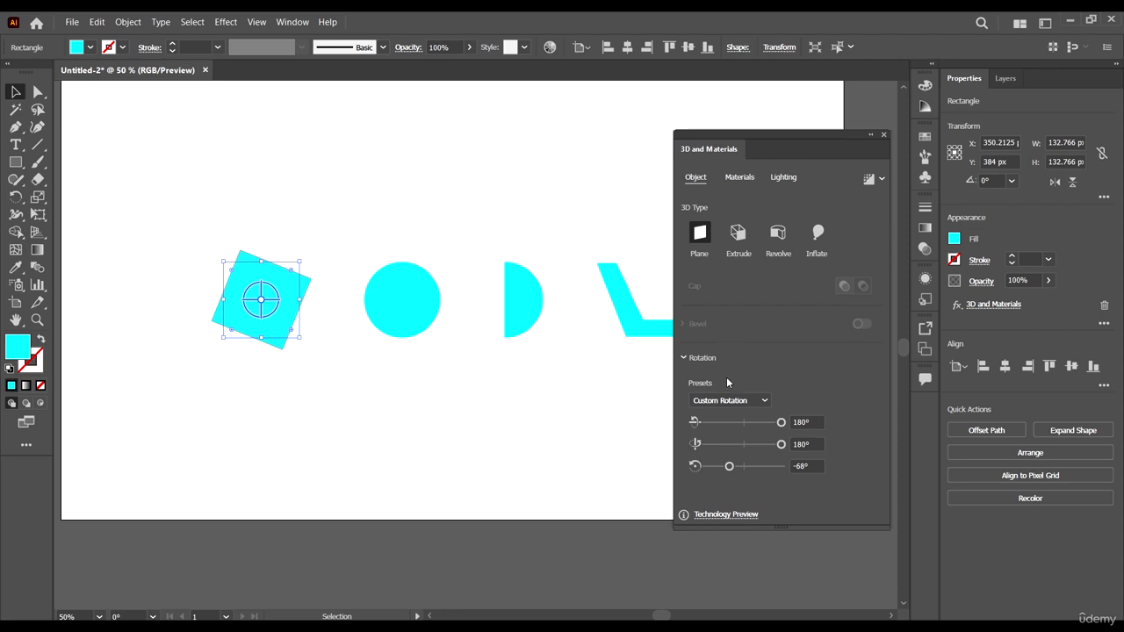
{"action": "left_click", "coordinate": [737, 232]}
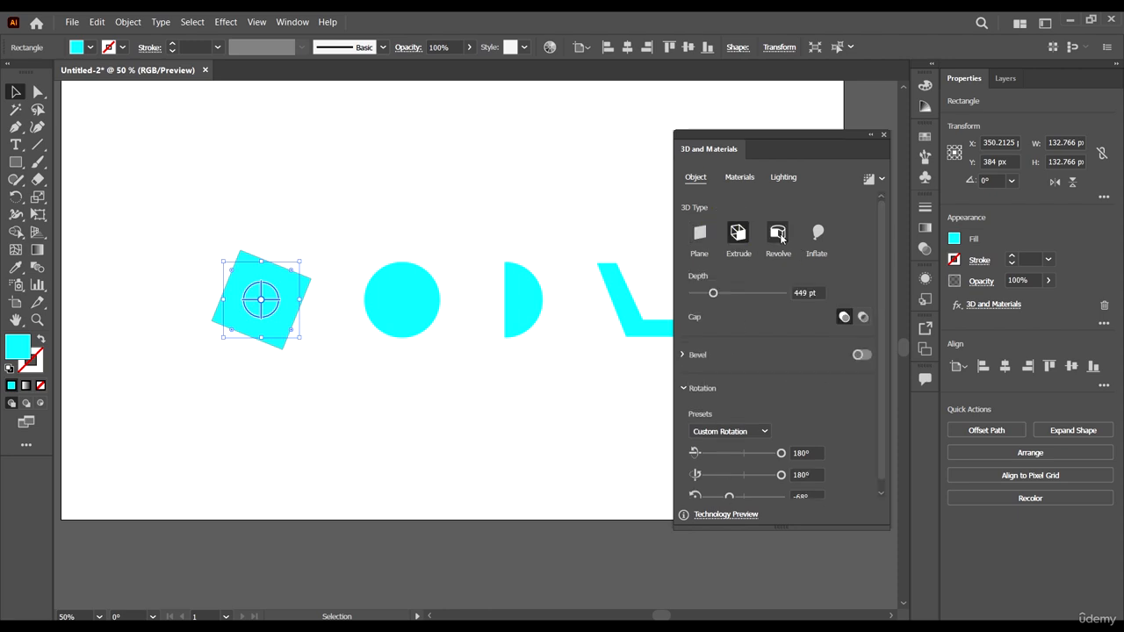
- Compare the Revolve and Extrude 3D types on the square, ending on Revolve, and test the revolve offset
{"action": "left_click", "coordinate": [778, 232]}
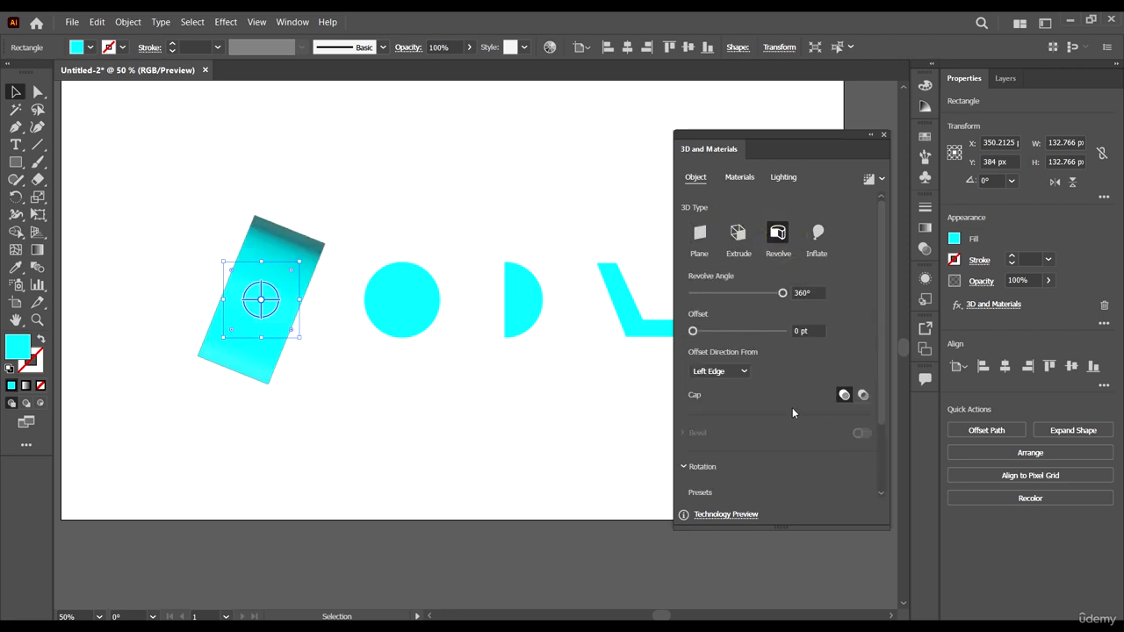
{"action": "left_click", "coordinate": [754, 249]}
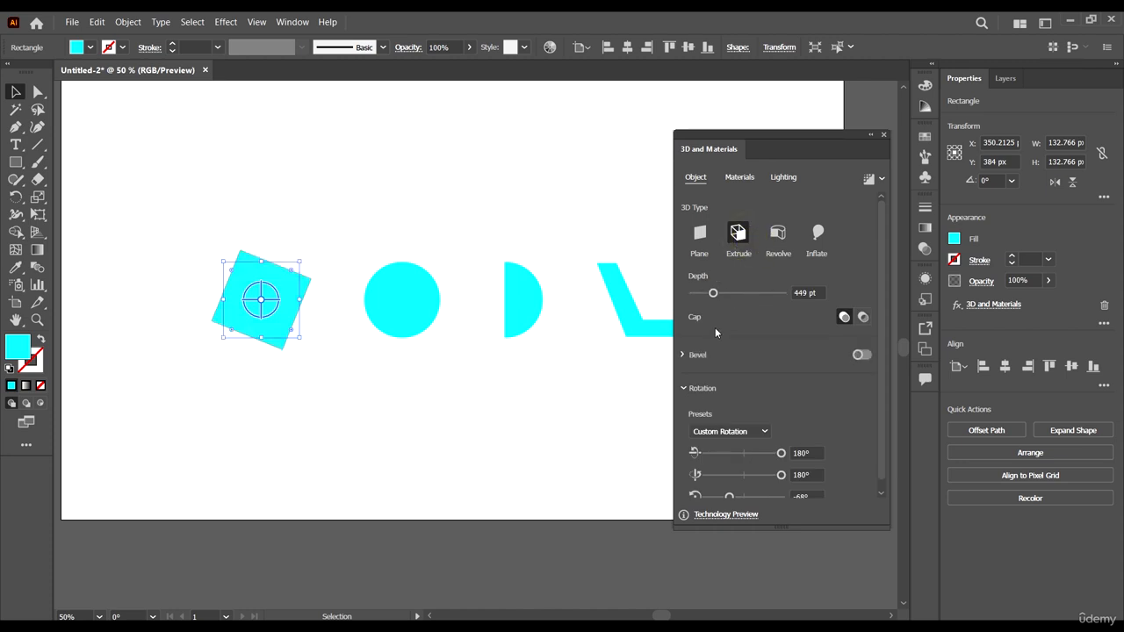
{"action": "left_click", "coordinate": [778, 233]}
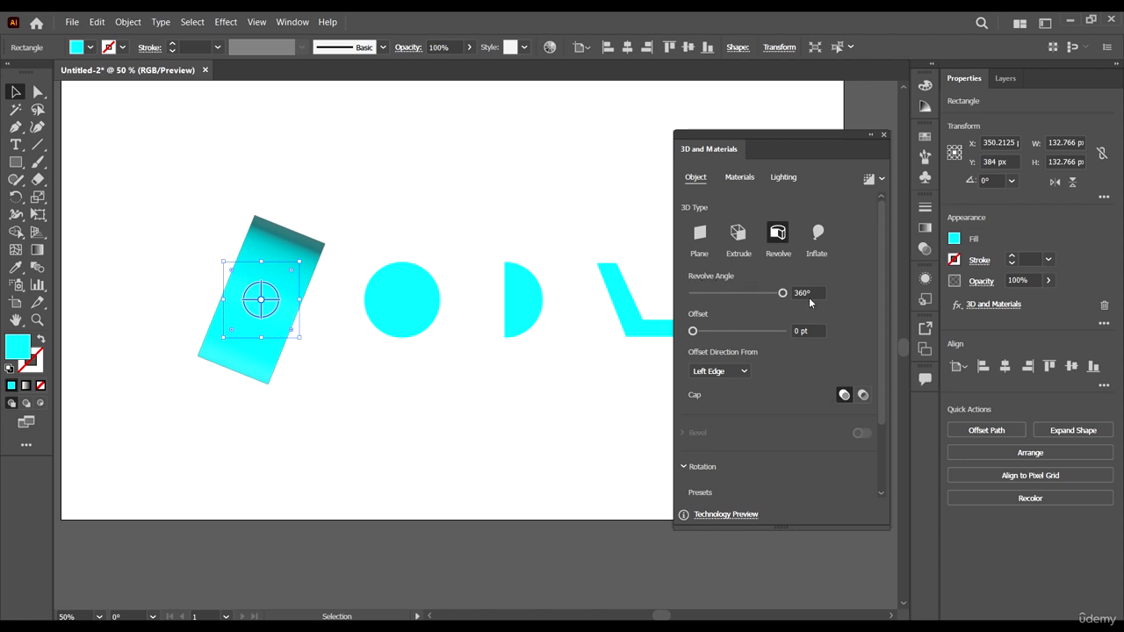
{"action": "mouse_move", "coordinate": [693, 331]}
{"action": "left_mouse_down"}
{"action": "mouse_move", "coordinate": [720, 331]}
{"action": "mouse_move", "coordinate": [692, 343]}
{"action": "left_mouse_up"}
- Try the Inflate 3D type on the square and test its volume, ending at 100%
{"action": "left_click", "coordinate": [817, 233]}
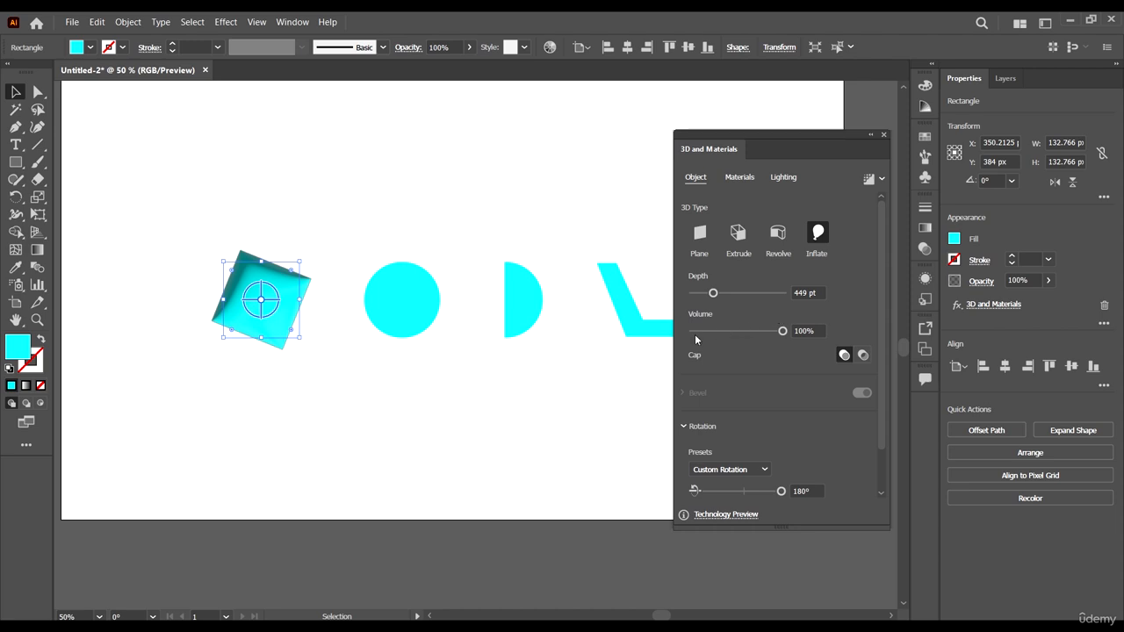
{"action": "mouse_move", "coordinate": [778, 332]}
{"action": "left_mouse_down"}
{"action": "mouse_move", "coordinate": [736, 330]}
{"action": "mouse_move", "coordinate": [821, 329]}
{"action": "left_mouse_up"}
{"action": "scroll", "coordinate": [877, 363], "scroll_direction": "down", "scroll_amount": 1}
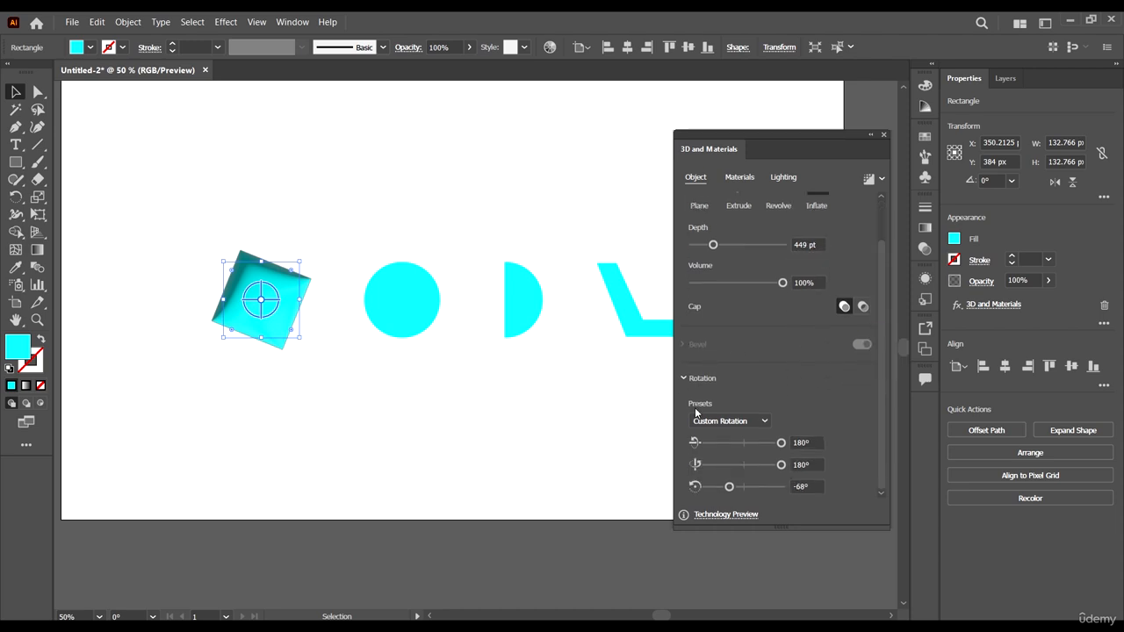
{"action": "scroll", "coordinate": [838, 392], "scroll_direction": "up", "scroll_amount": 1}
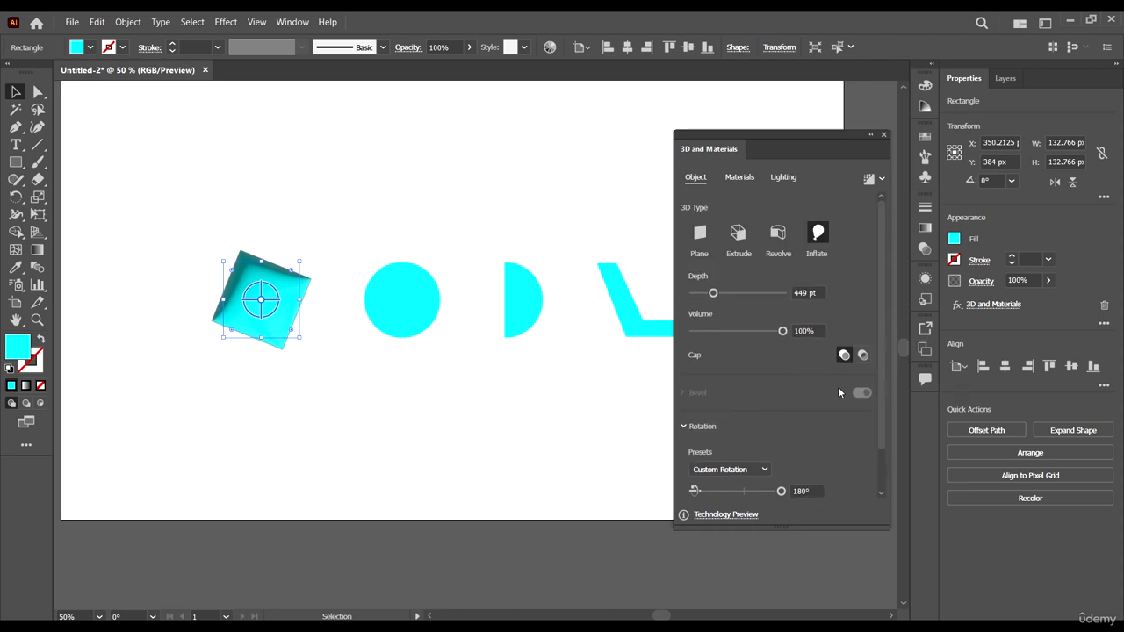
- Return the square to the Extrude type and apply the Isometric Left rotation preset
{"action": "left_click", "coordinate": [736, 232]}
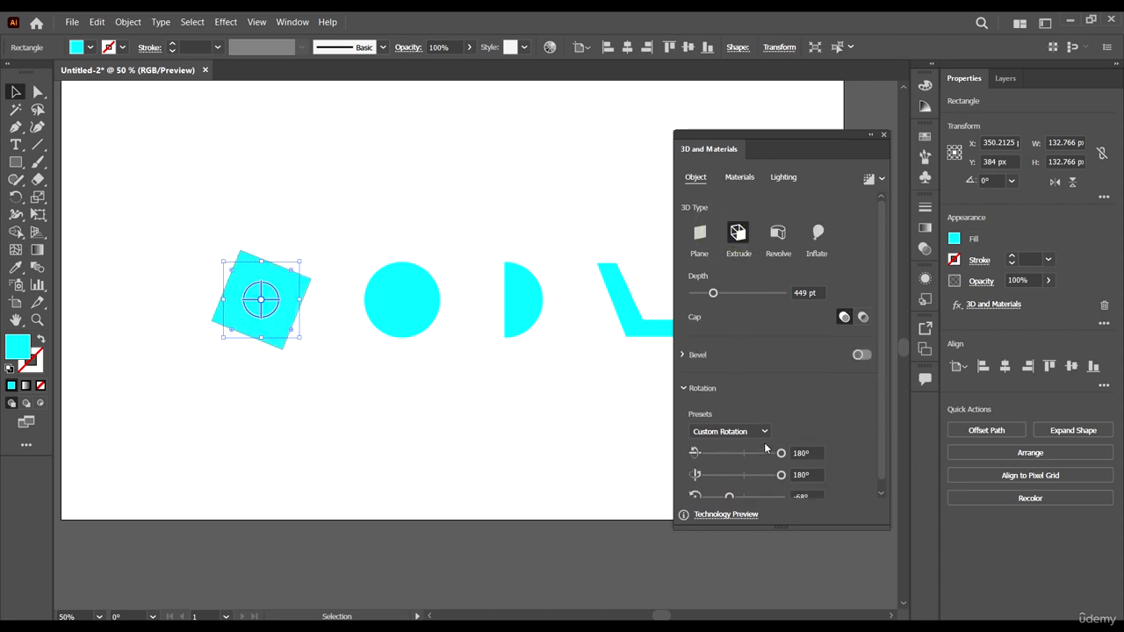
{"action": "left_click", "coordinate": [729, 431]}
{"action": "left_click", "coordinate": [753, 383]}
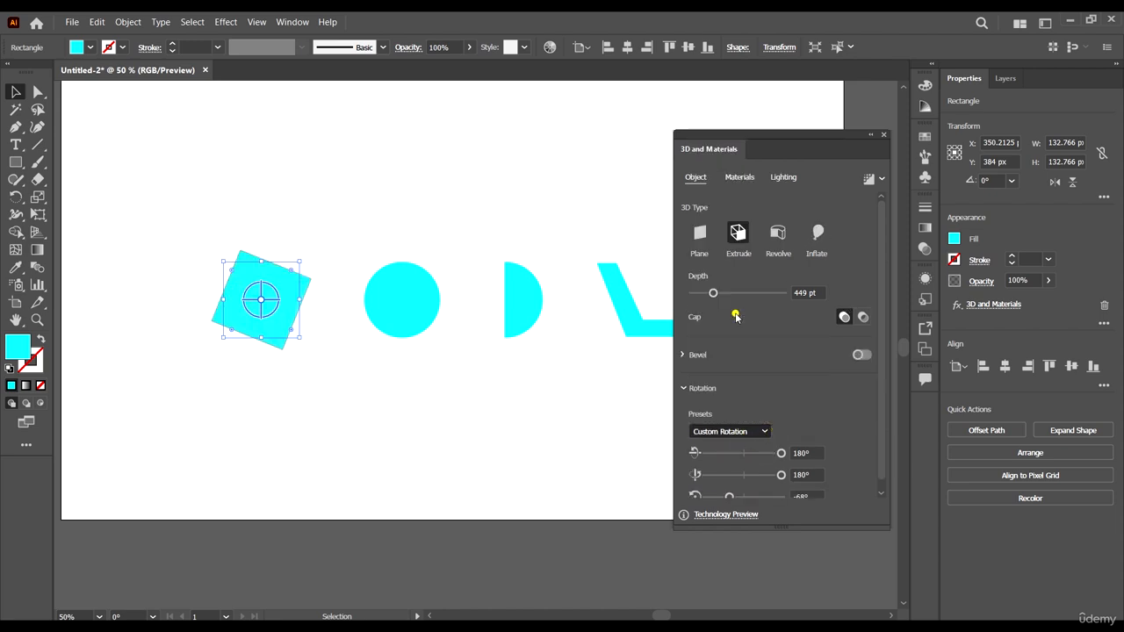
{"action": "left_click", "coordinate": [727, 431]}
{"action": "left_click", "coordinate": [727, 365]}
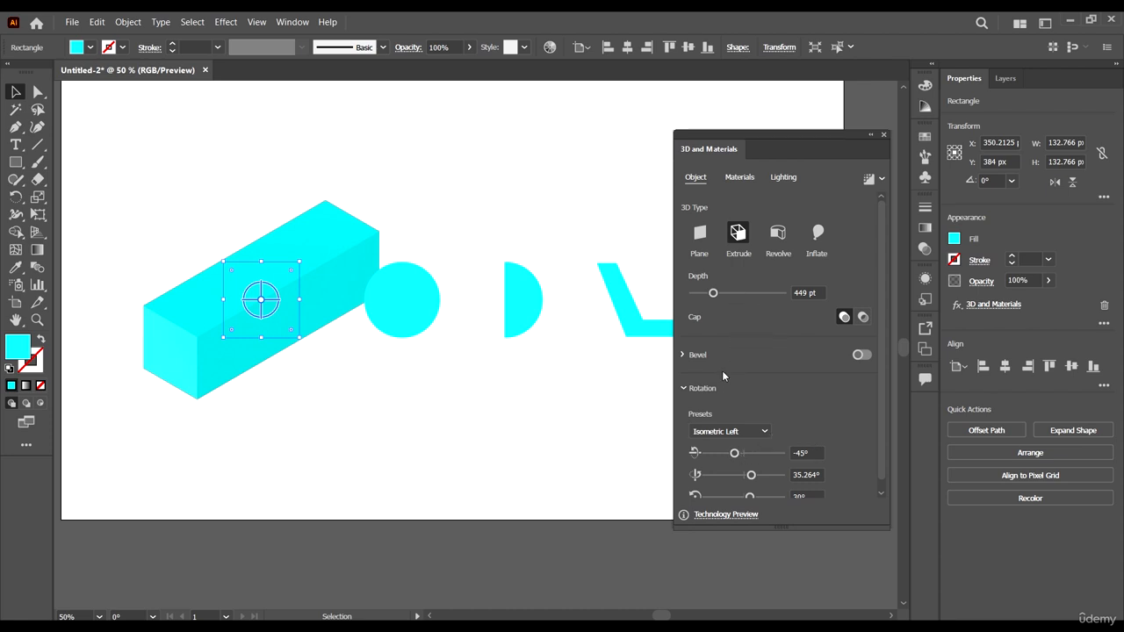
- Set the square's extrusion depth to 189 pt and customise its rotation to 41° around X and 35° around Y
{"action": "left_click_drag", "start_coordinate": [713, 292], "coordinate": [701, 293]}
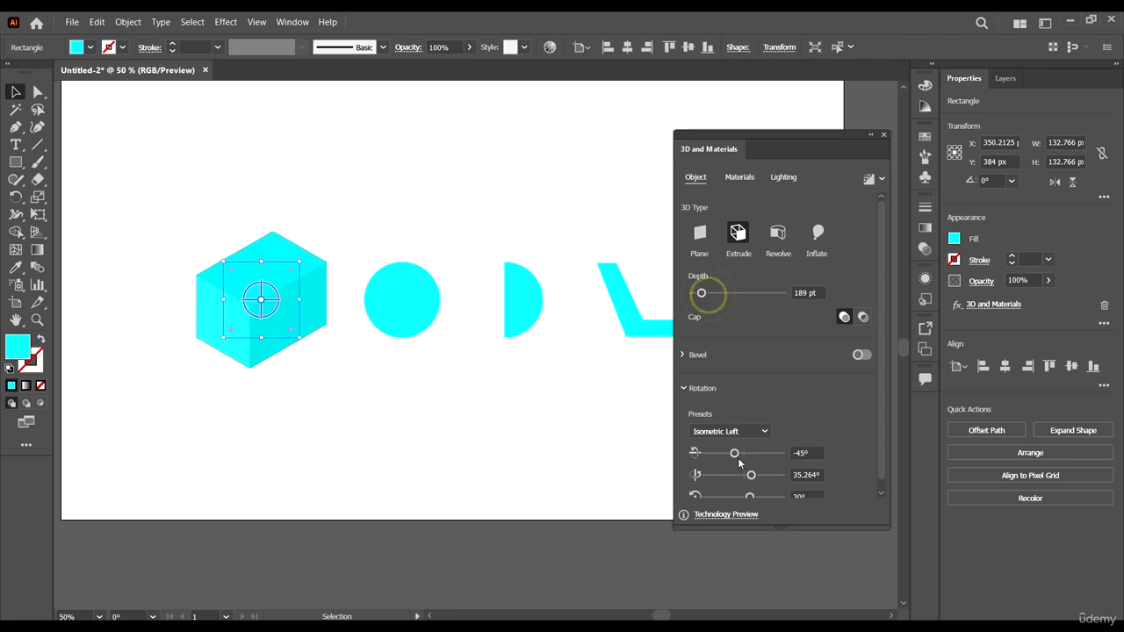
{"action": "left_click_drag", "start_coordinate": [773, 449], "coordinate": [752, 498]}
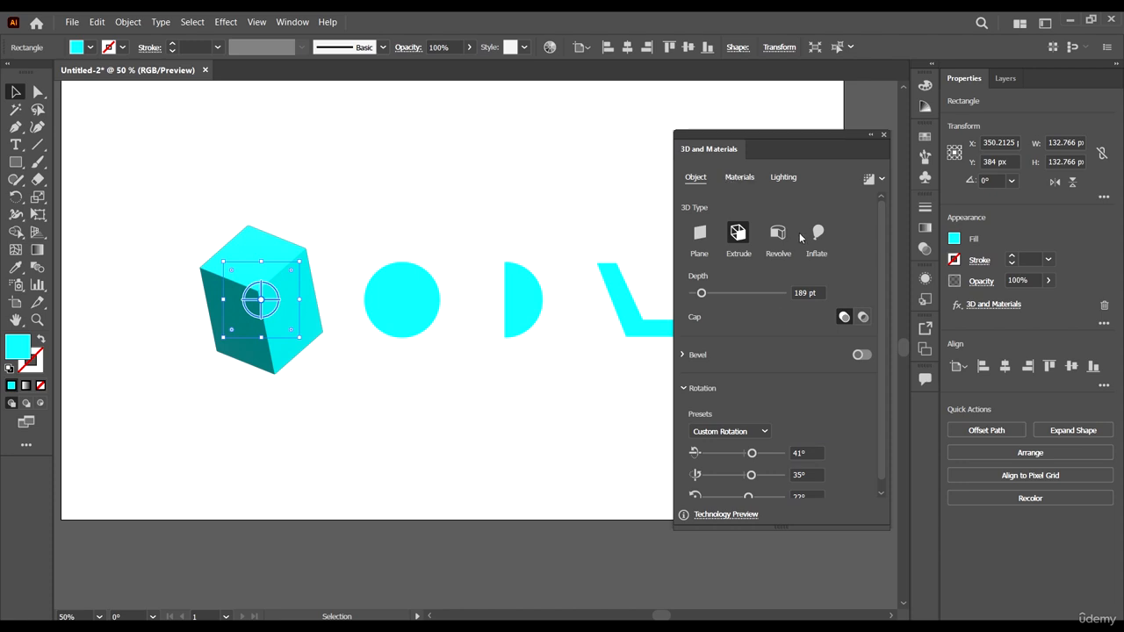
- Show the material settings for the extruded square
{"action": "left_click", "coordinate": [743, 176]}
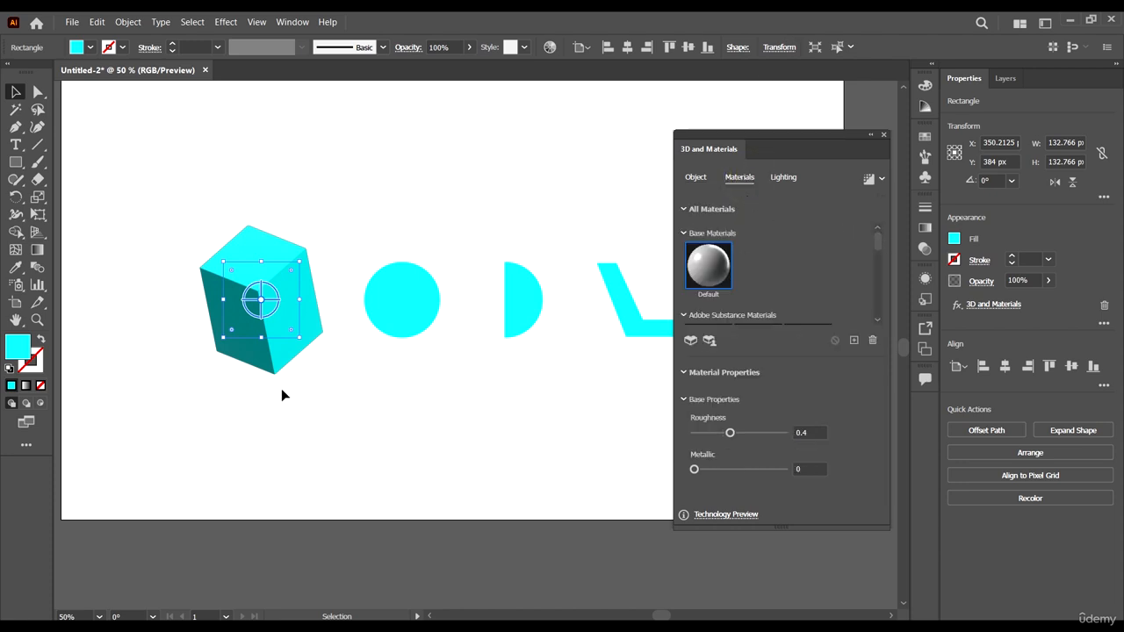
{"action": "scroll", "coordinate": [320, 307], "scroll_direction": "up", "scroll_amount": 2}
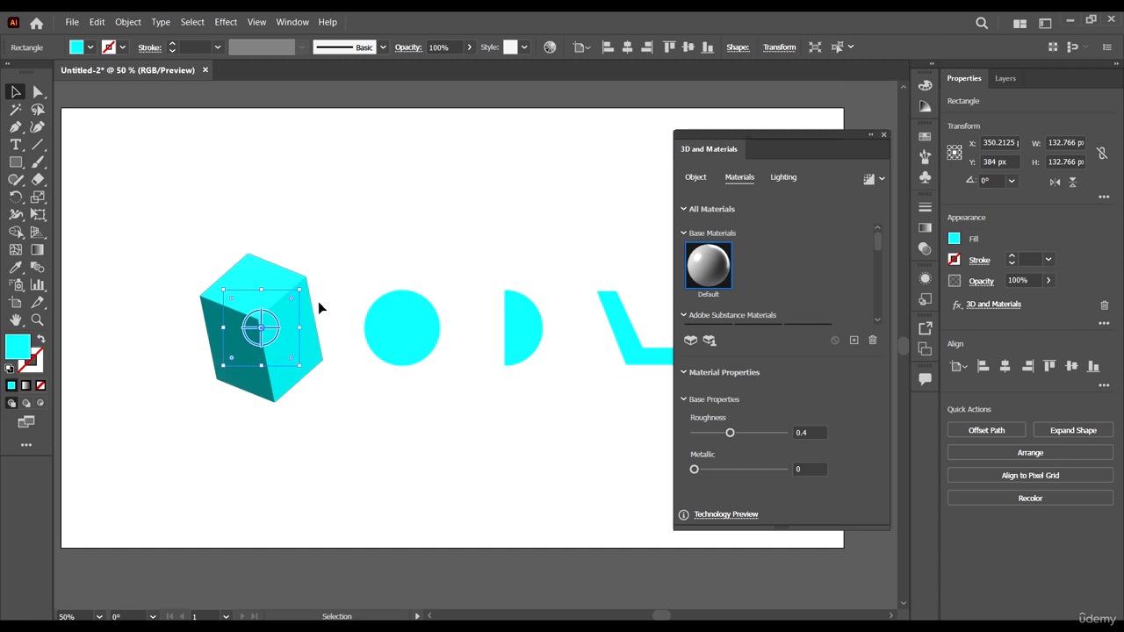
{"action": "scroll", "coordinate": [320, 301], "scroll_direction": "down", "scroll_amount": 1}
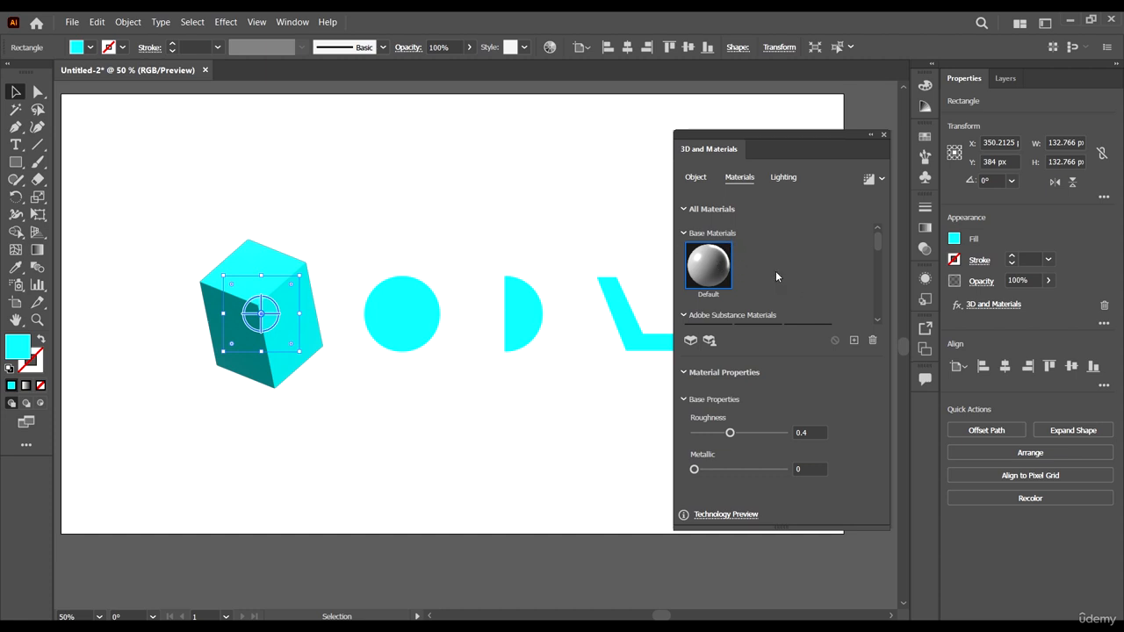
- Try the canopy diamond and then the carved concrete Adobe Substance materials on the extruded square
{"action": "scroll", "coordinate": [776, 286], "scroll_direction": "down", "scroll_amount": 2}
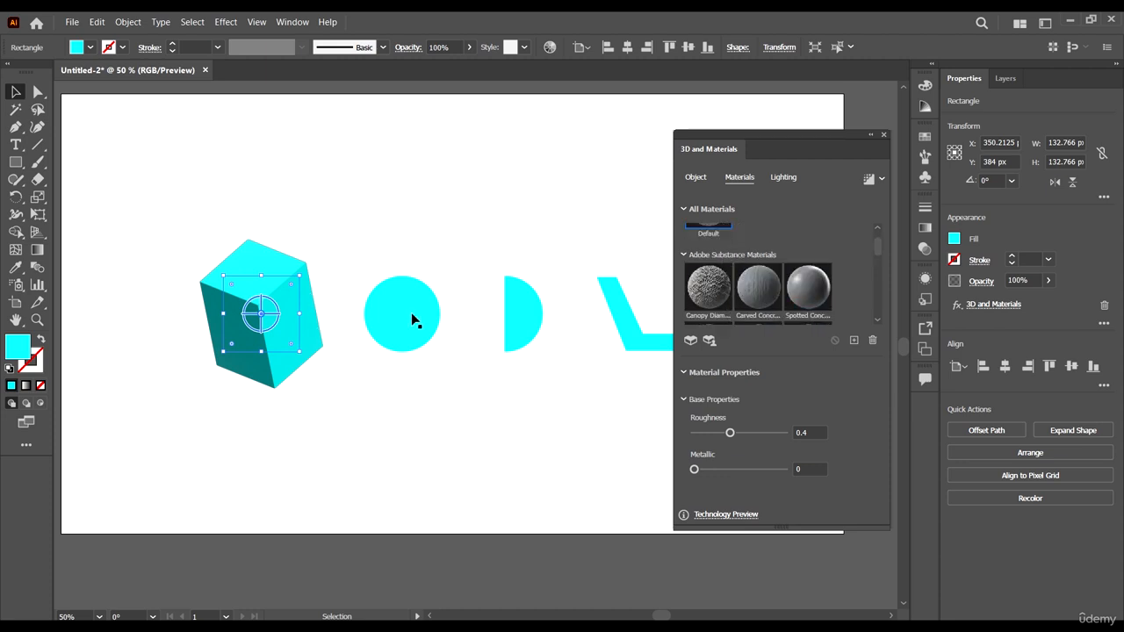
{"action": "left_click", "coordinate": [709, 288]}
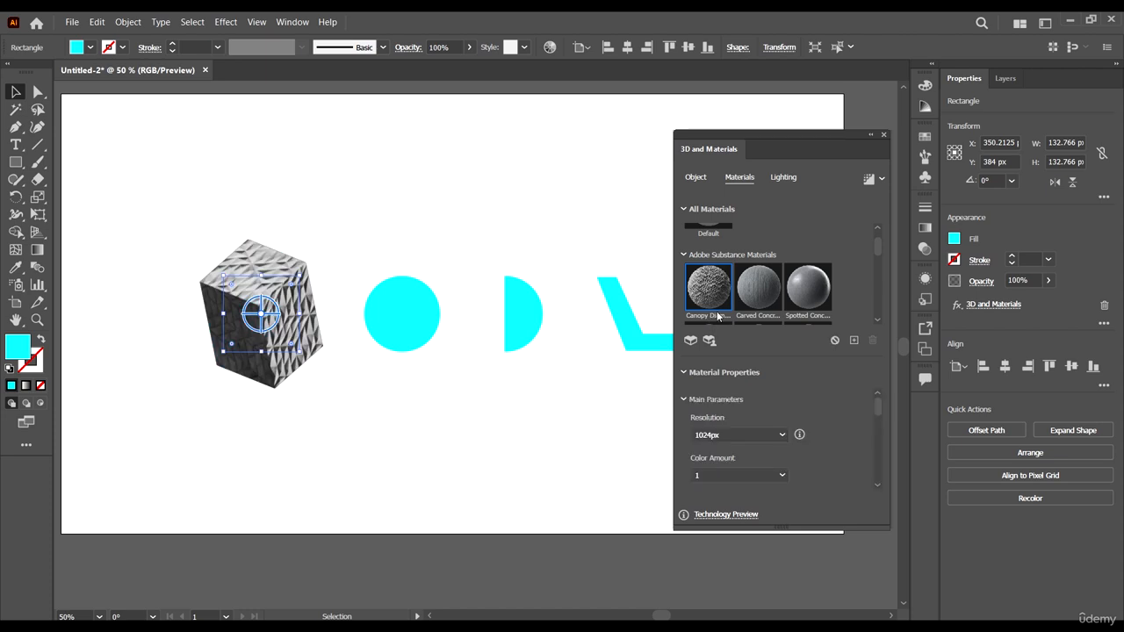
{"action": "left_click", "coordinate": [762, 292]}
- Find the soft hammered metal among the Adobe Substance materials and try it on the extruded square
{"action": "scroll", "coordinate": [766, 281], "scroll_direction": "down", "scroll_amount": 2}
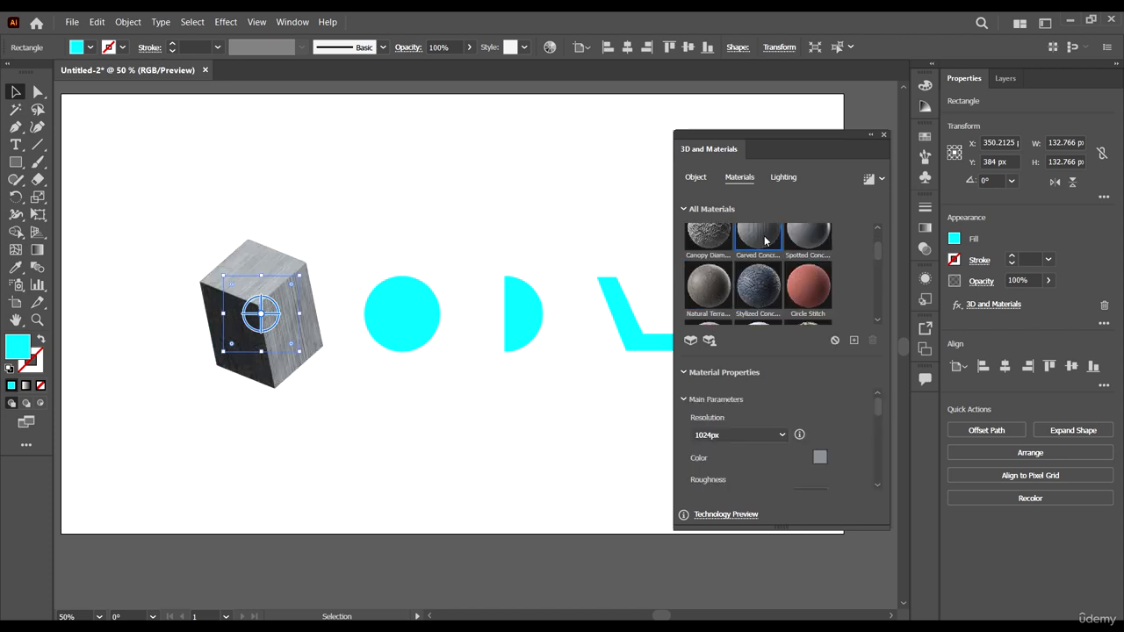
{"action": "scroll", "coordinate": [766, 264], "scroll_direction": "up", "scroll_amount": 1}
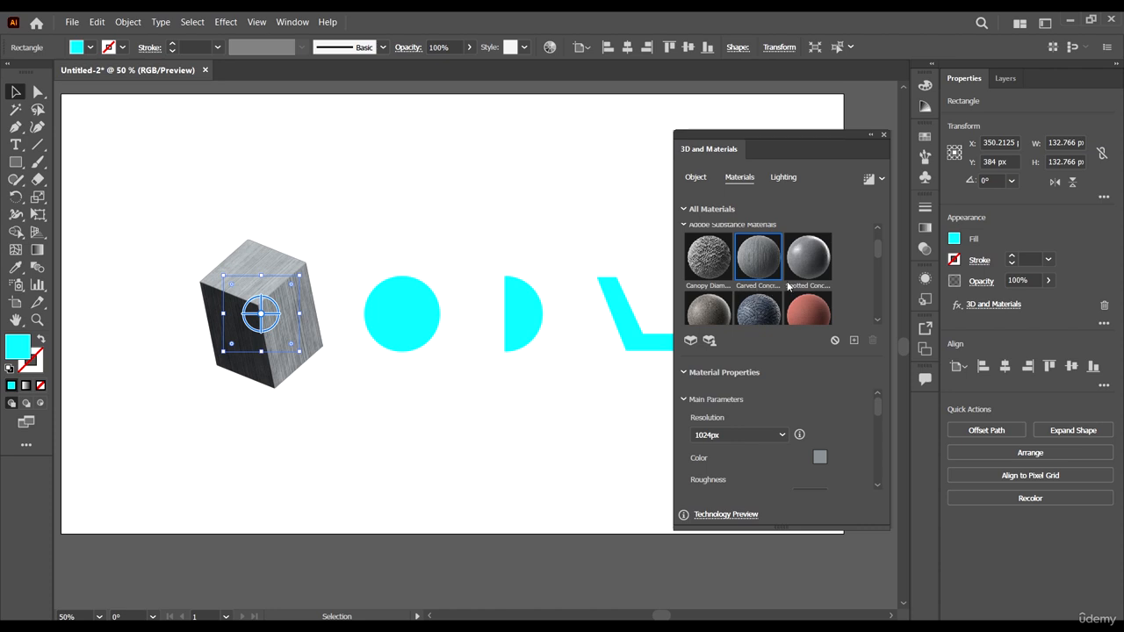
{"action": "scroll", "coordinate": [756, 266], "scroll_direction": "down", "scroll_amount": 2}
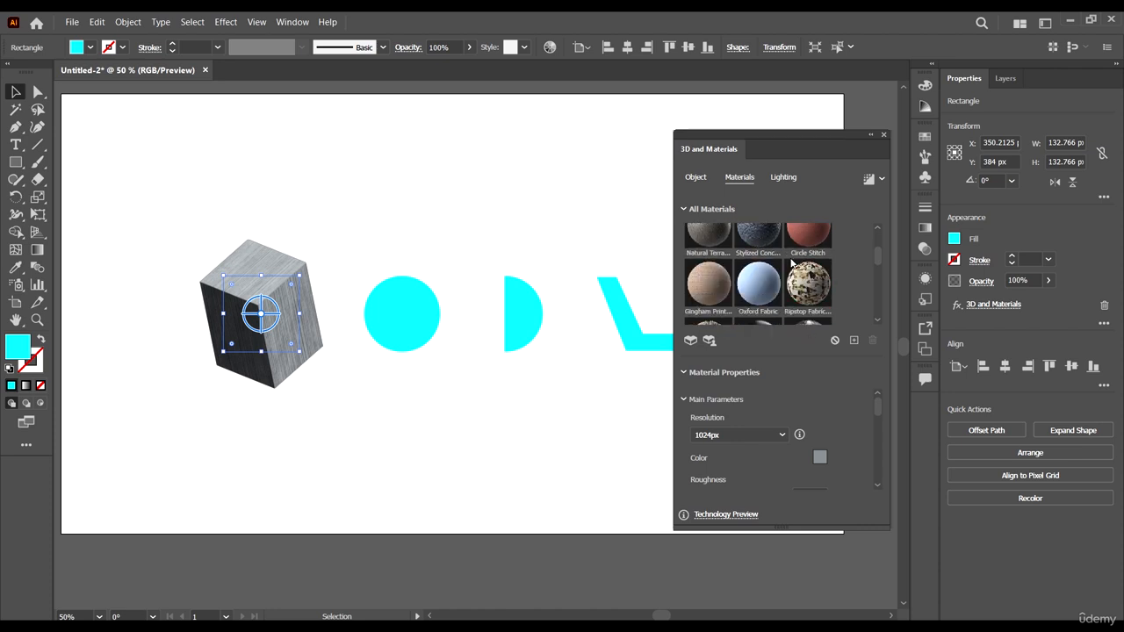
{"action": "scroll", "coordinate": [807, 283], "scroll_direction": "down", "scroll_amount": 3}
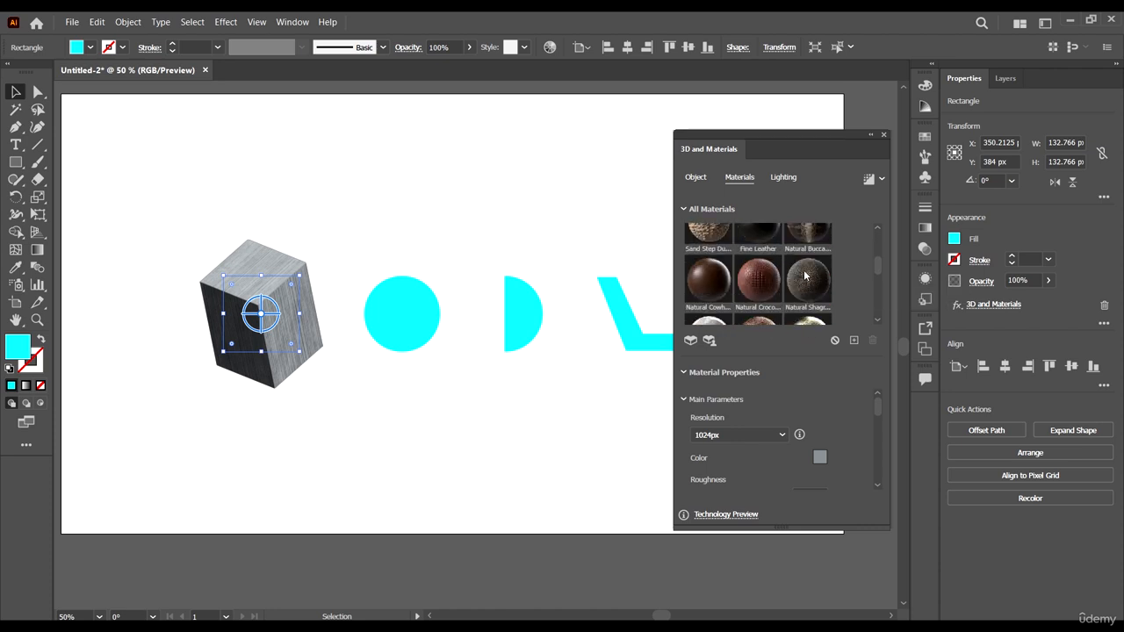
{"action": "scroll", "coordinate": [791, 286], "scroll_direction": "down", "scroll_amount": 5}
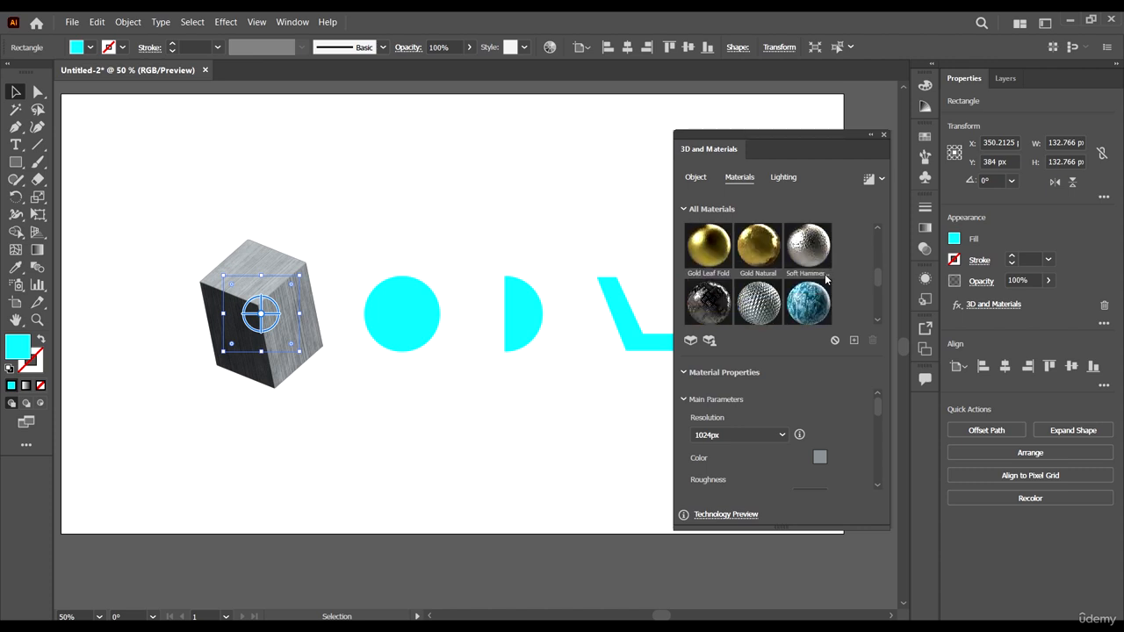
{"action": "left_click", "coordinate": [814, 257]}
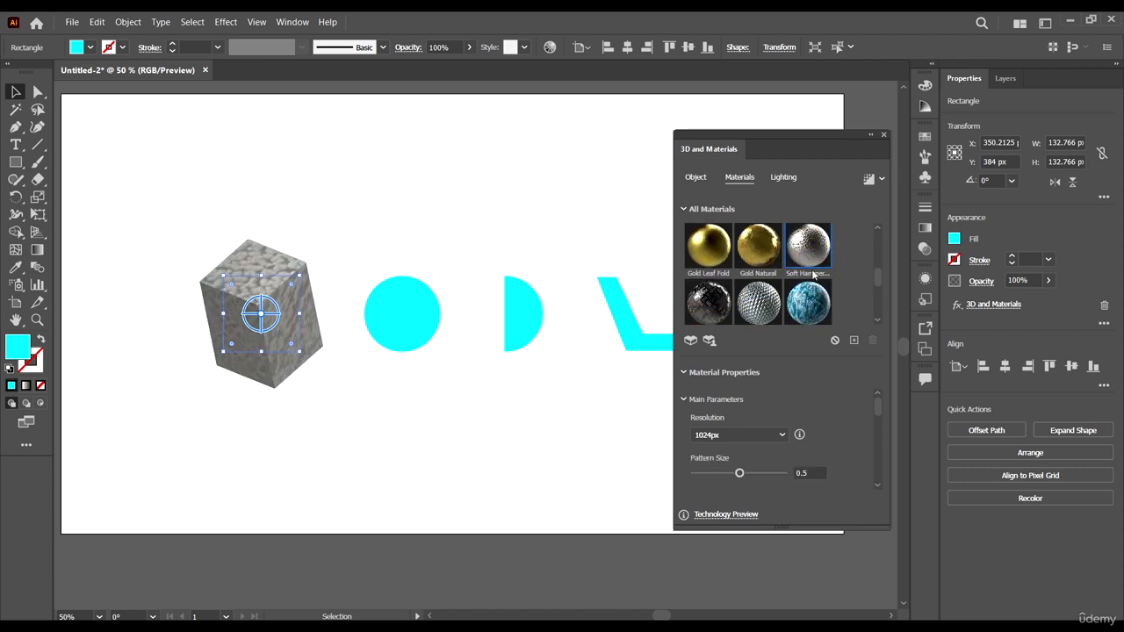
- Make the 3D and Materials panel taller and apply the Marble Paint material to the extruded square
{"action": "scroll", "coordinate": [837, 269], "scroll_direction": "down", "scroll_amount": 3}
{"action": "scroll", "coordinate": [859, 273], "scroll_direction": "down", "scroll_amount": 4}
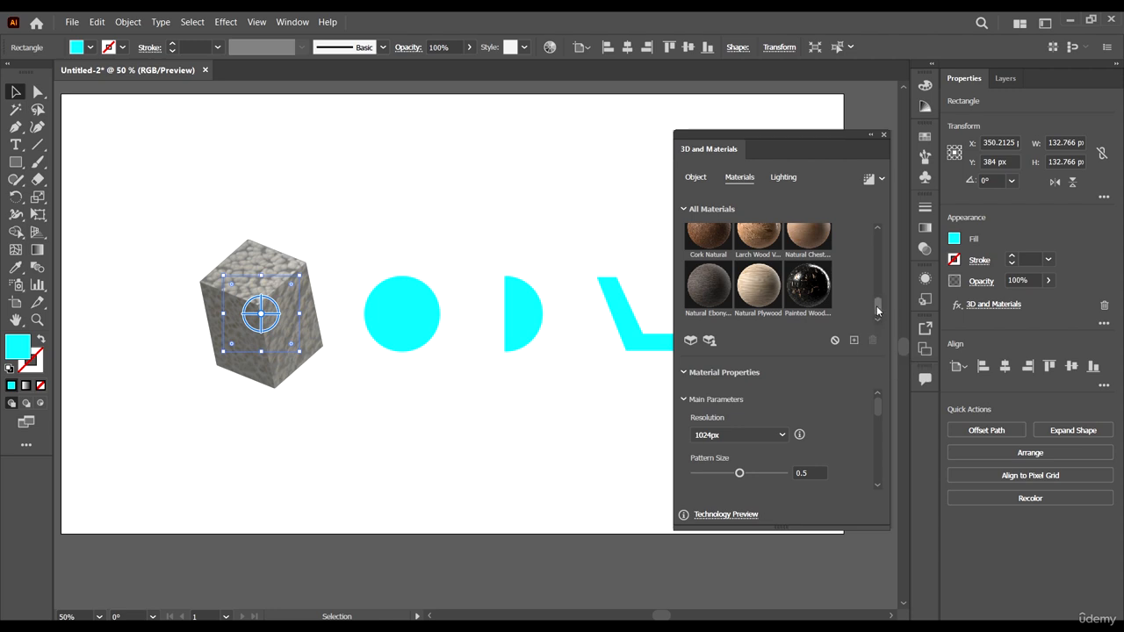
{"action": "left_click_drag", "start_coordinate": [877, 312], "coordinate": [893, 346]}
{"action": "left_click_drag", "start_coordinate": [792, 527], "coordinate": [793, 564]}
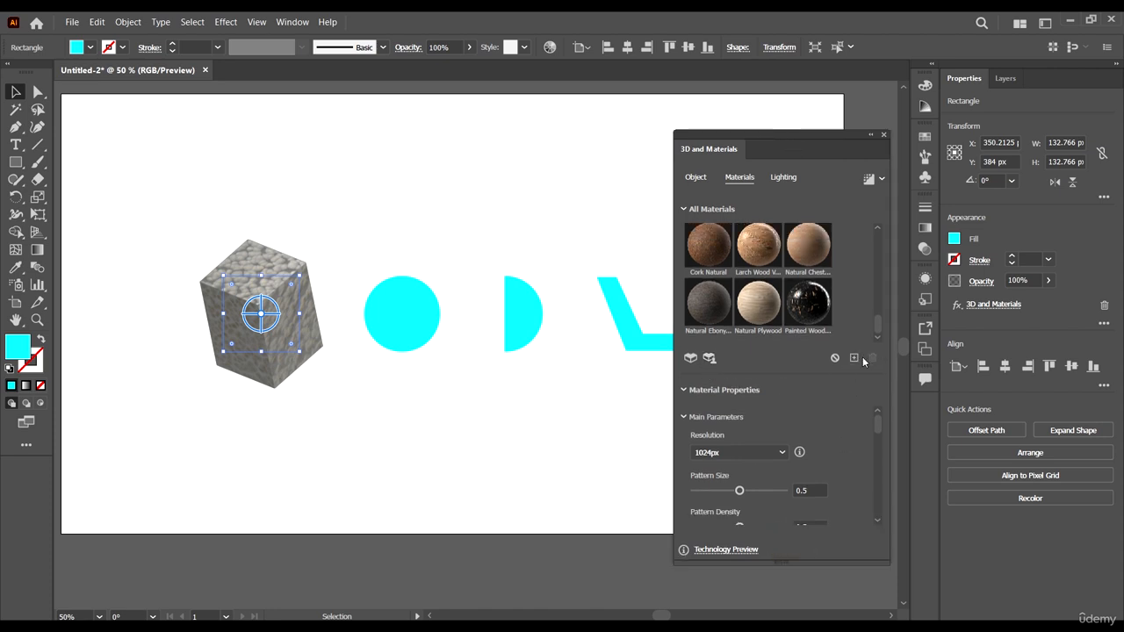
{"action": "scroll", "coordinate": [821, 307], "scroll_direction": "up", "scroll_amount": 3}
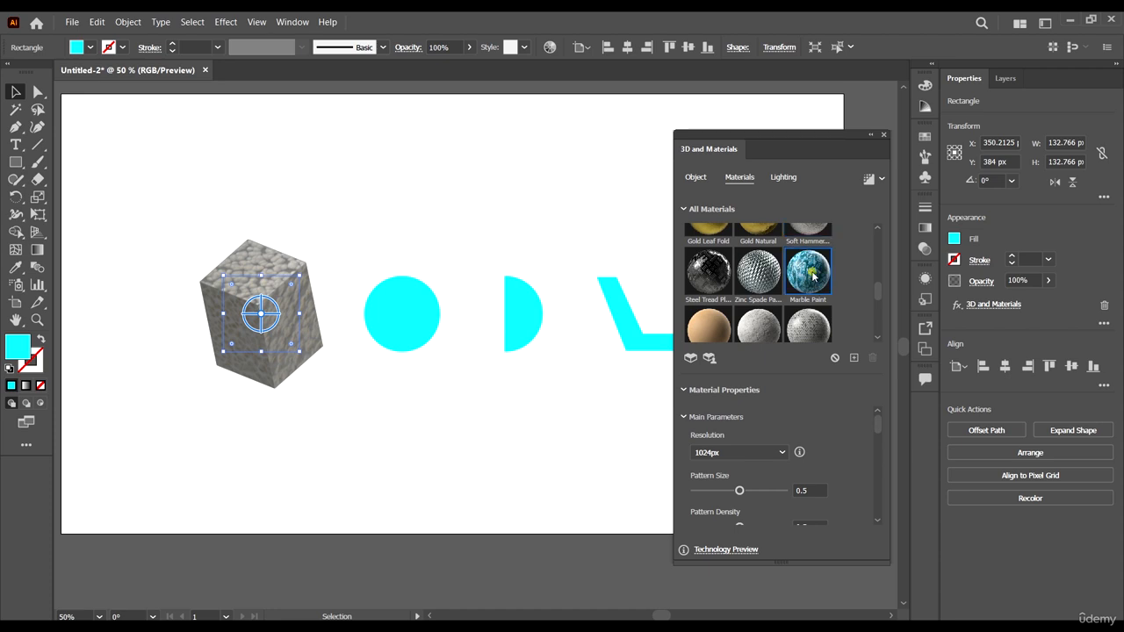
{"action": "scroll", "coordinate": [872, 312], "scroll_direction": "up", "scroll_amount": 2}
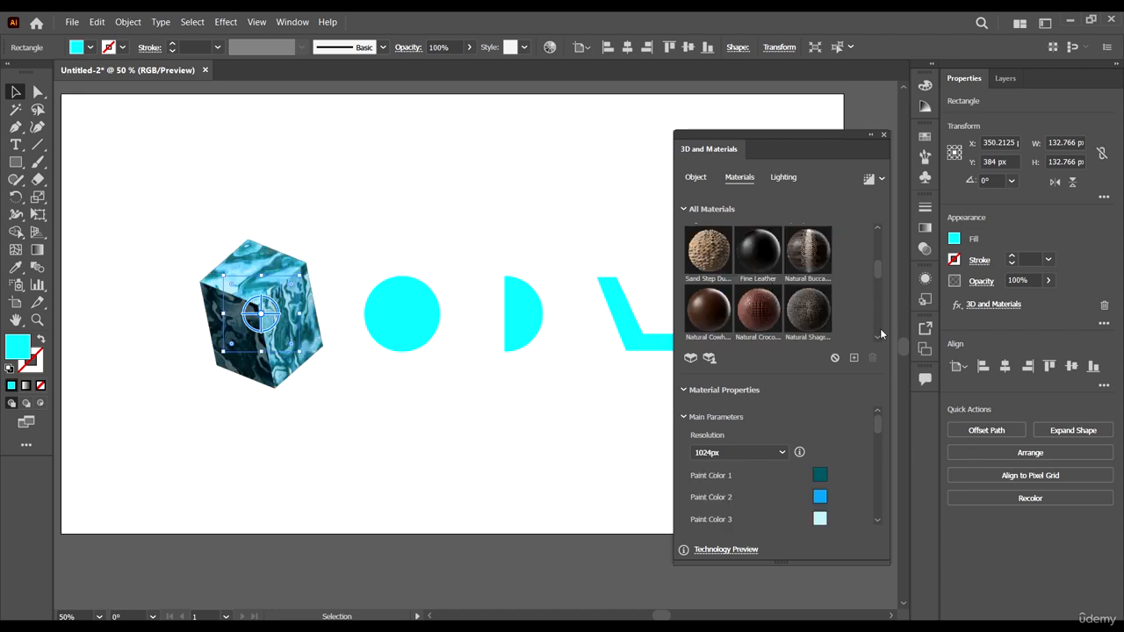
- Examine the material library and Marble Paint's main parameters, including the resolution choices, paint colors, roughness and pattern
{"action": "scroll", "coordinate": [809, 255], "scroll_direction": "up", "scroll_amount": 5}
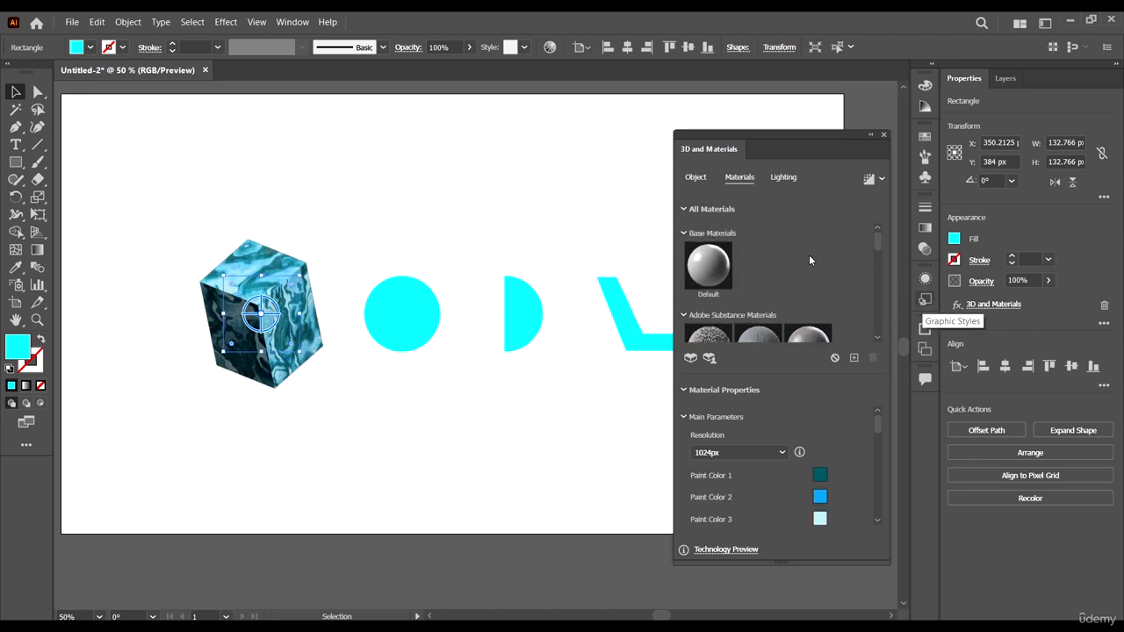
{"action": "scroll", "coordinate": [790, 262], "scroll_direction": "down", "scroll_amount": 5}
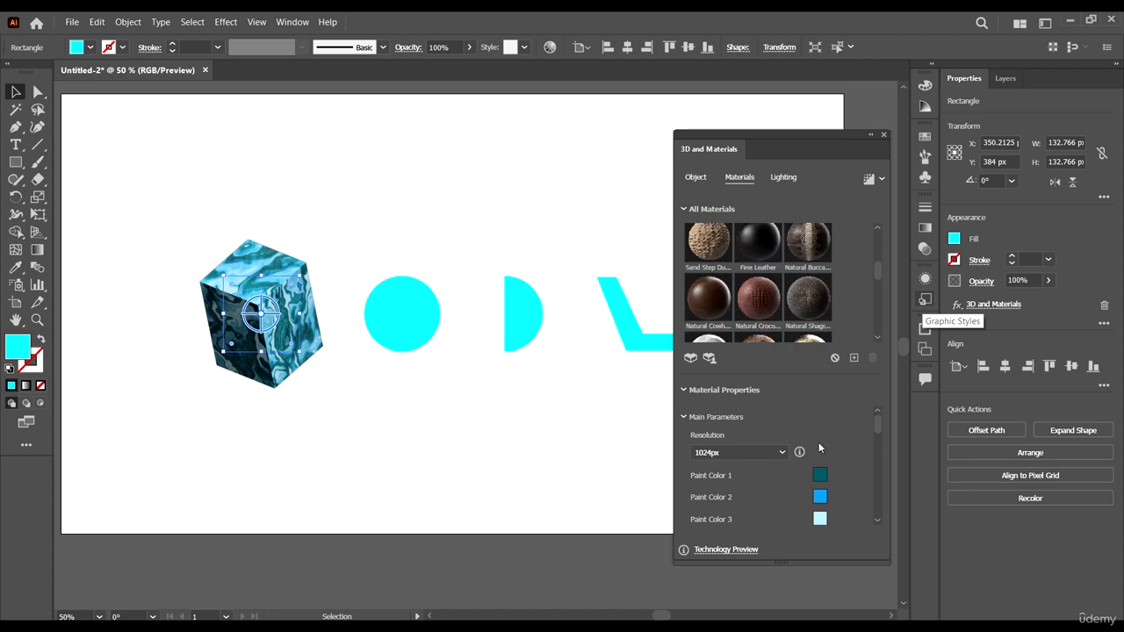
{"action": "scroll", "coordinate": [818, 441], "scroll_direction": "down", "scroll_amount": 3}
{"action": "scroll", "coordinate": [824, 427], "scroll_direction": "up", "scroll_amount": 2}
{"action": "scroll", "coordinate": [767, 423], "scroll_direction": "up", "scroll_amount": 2}
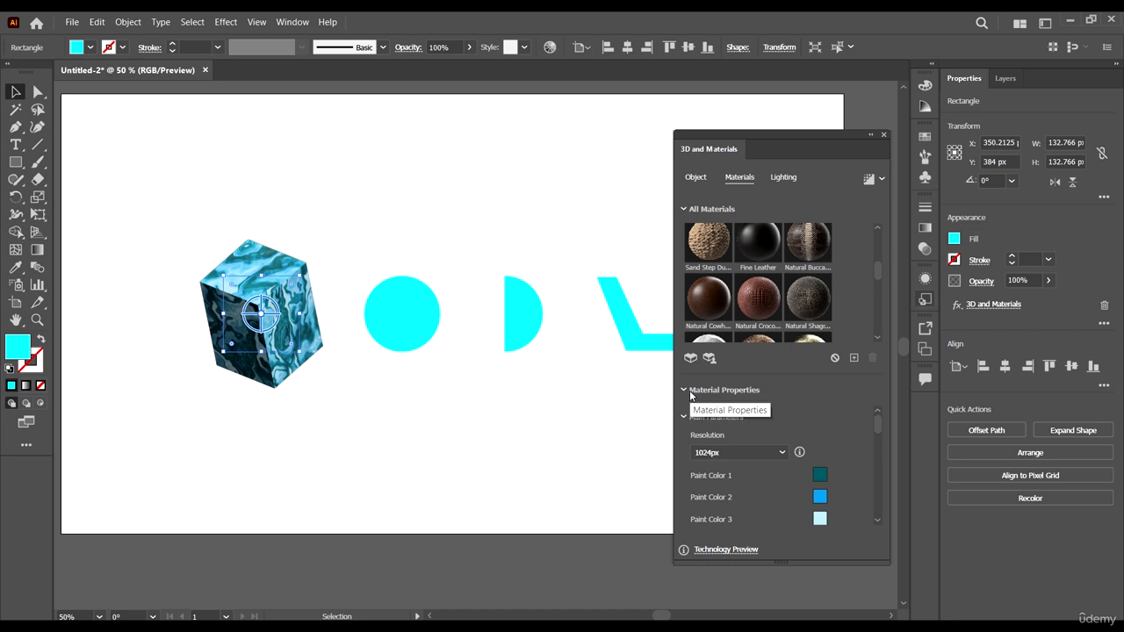
{"action": "left_click", "coordinate": [725, 452]}
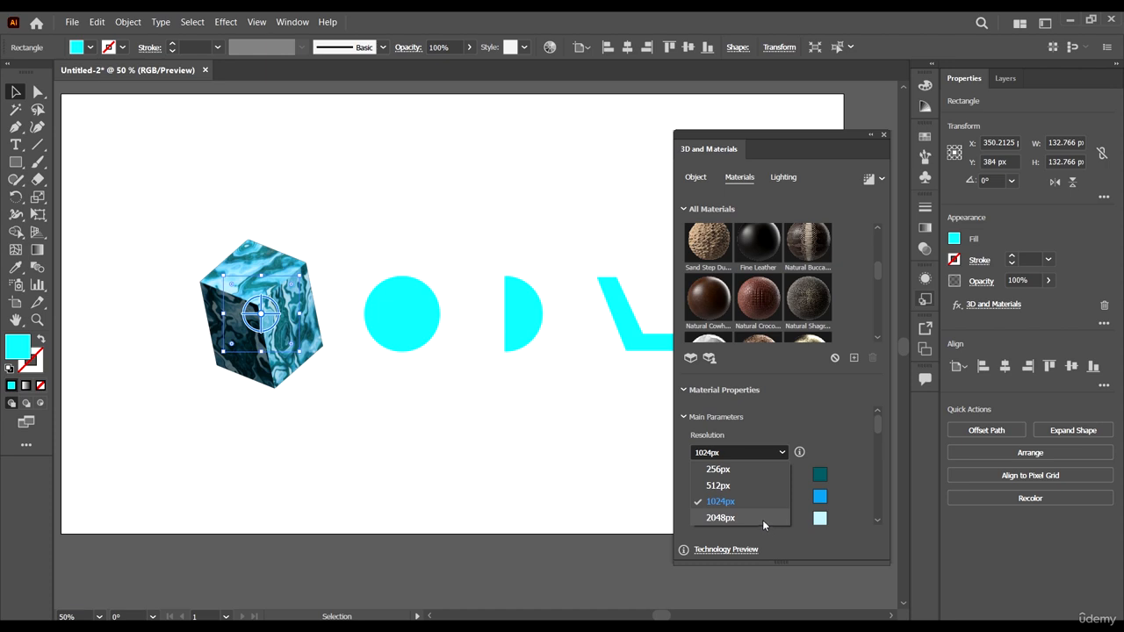
{"action": "left_click", "coordinate": [839, 449]}
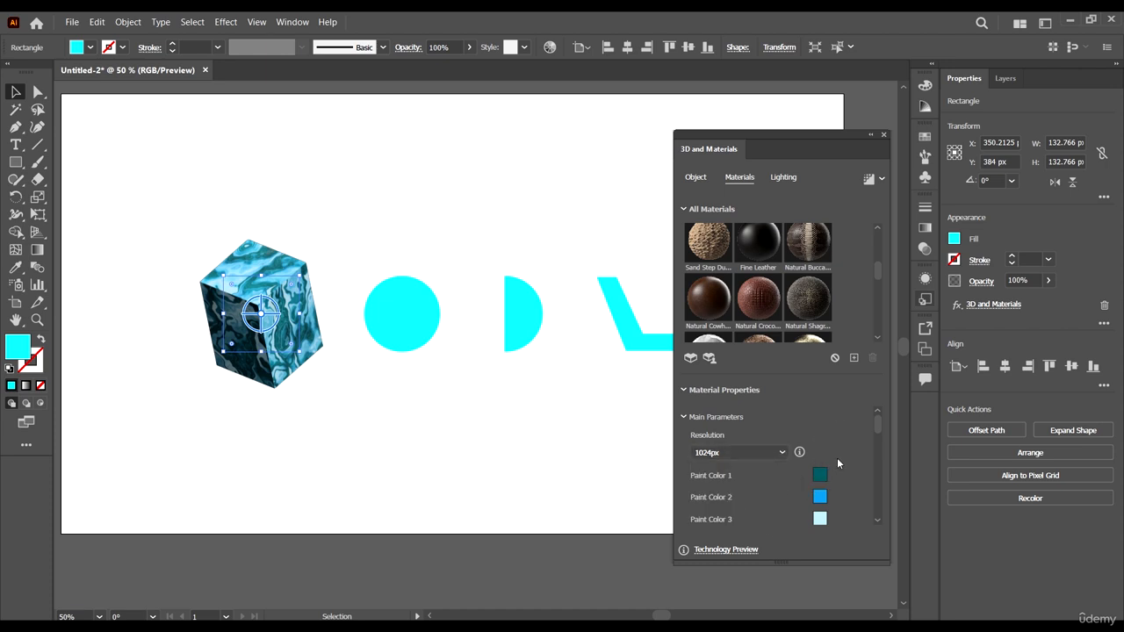
{"action": "left_click_drag", "start_coordinate": [875, 426], "coordinate": [874, 431]}
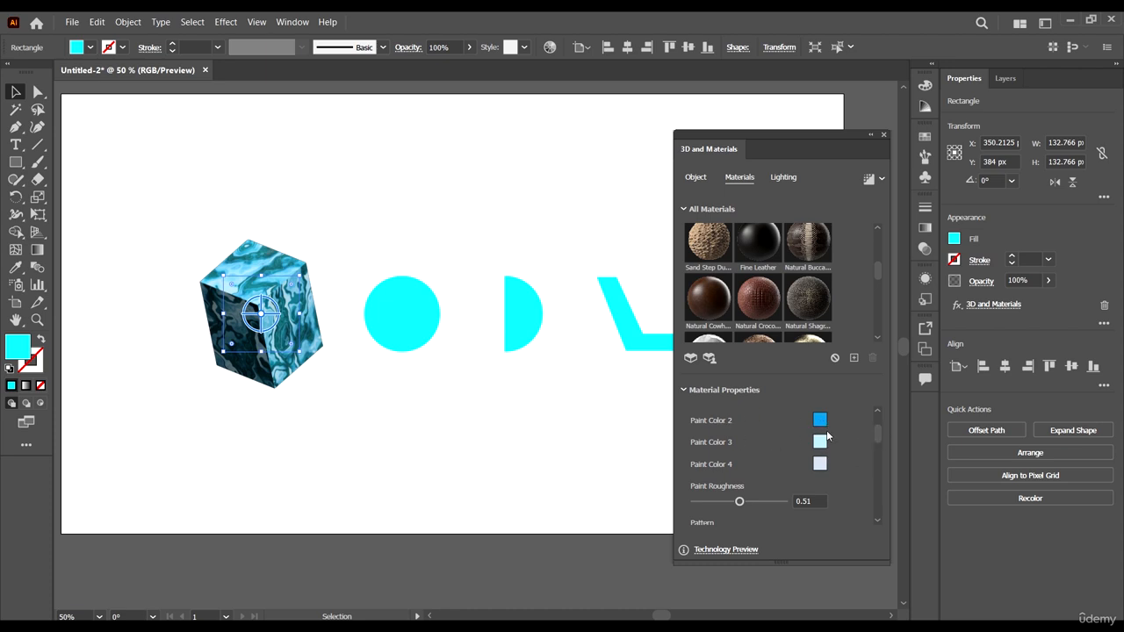
{"action": "scroll", "coordinate": [834, 458], "scroll_direction": "up", "scroll_amount": 2}
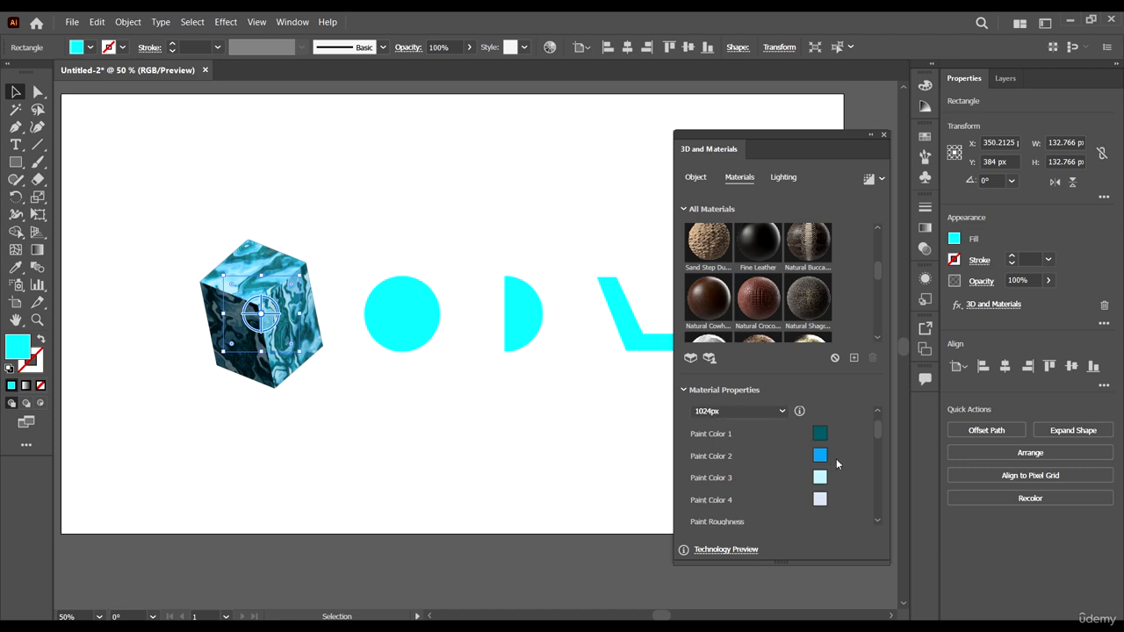
{"action": "scroll", "coordinate": [828, 444], "scroll_direction": "down", "scroll_amount": 3}
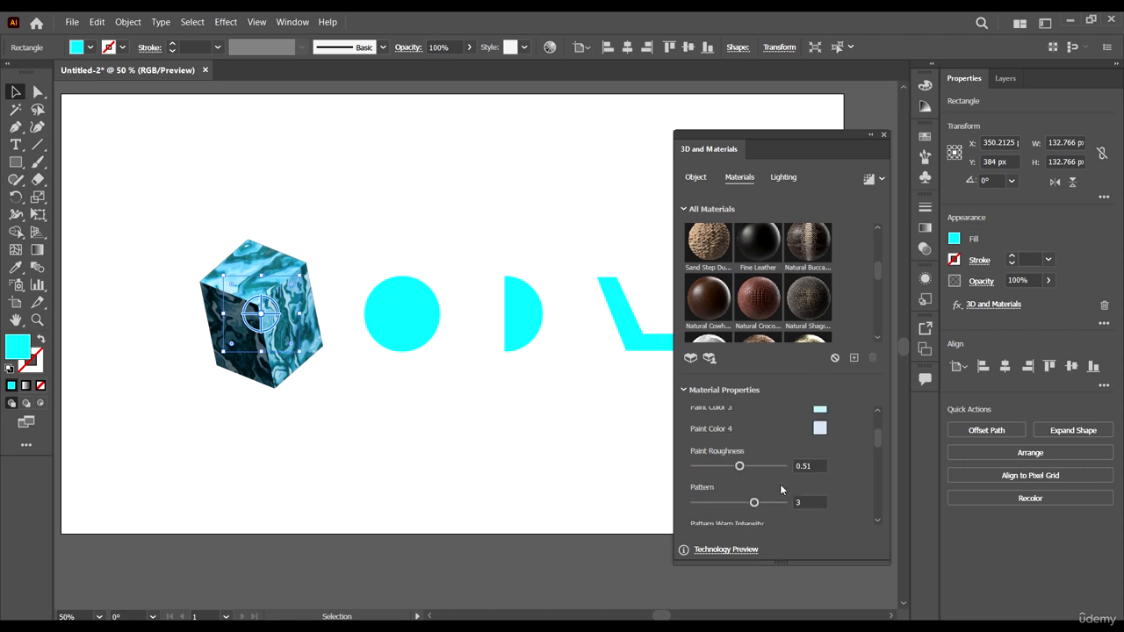
{"action": "scroll", "coordinate": [877, 446], "scroll_direction": "down", "scroll_amount": 1}
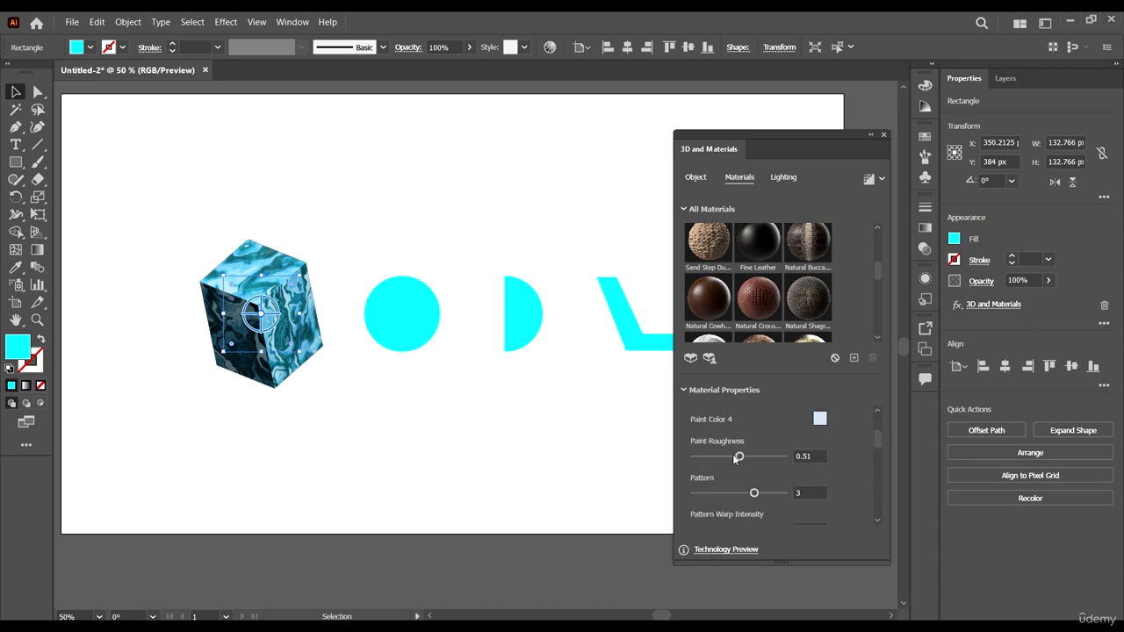
- Adjust the Marble Paint parameters, setting Pattern Warp Intensity to 0.74 and Stain Density to 0.83
{"action": "mouse_move", "coordinate": [731, 457]}
{"action": "left_mouse_down"}
{"action": "mouse_move", "coordinate": [771, 460]}
{"action": "mouse_move", "coordinate": [739, 495]}
{"action": "mouse_move", "coordinate": [753, 495]}
{"action": "left_mouse_up"}
{"action": "left_click", "coordinate": [723, 494]}
{"action": "left_click_drag", "start_coordinate": [878, 441], "coordinate": [879, 449]}
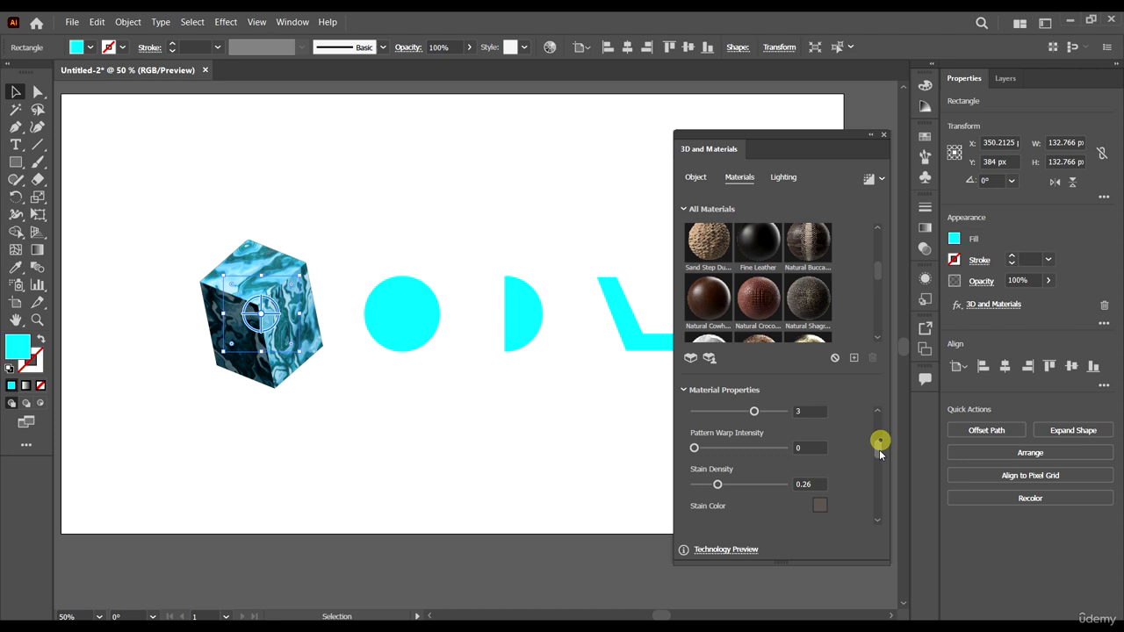
{"action": "left_click", "coordinate": [767, 413]}
{"action": "left_click", "coordinate": [727, 446]}
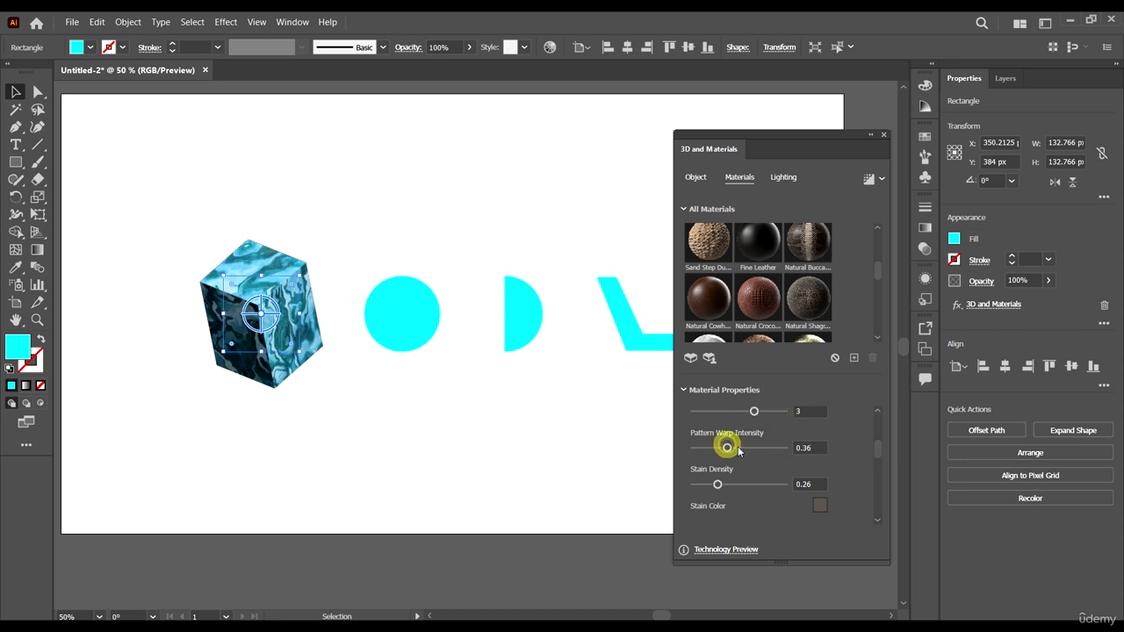
{"action": "left_click", "coordinate": [751, 449]}
{"action": "left_click", "coordinate": [760, 449]}
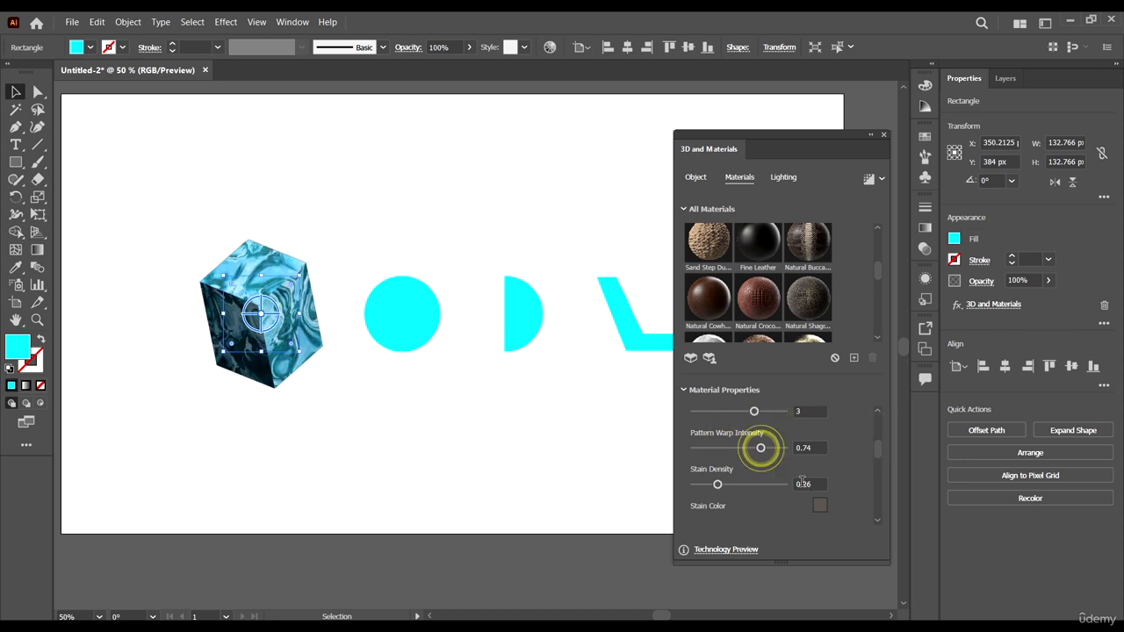
{"action": "left_click", "coordinate": [760, 484]}
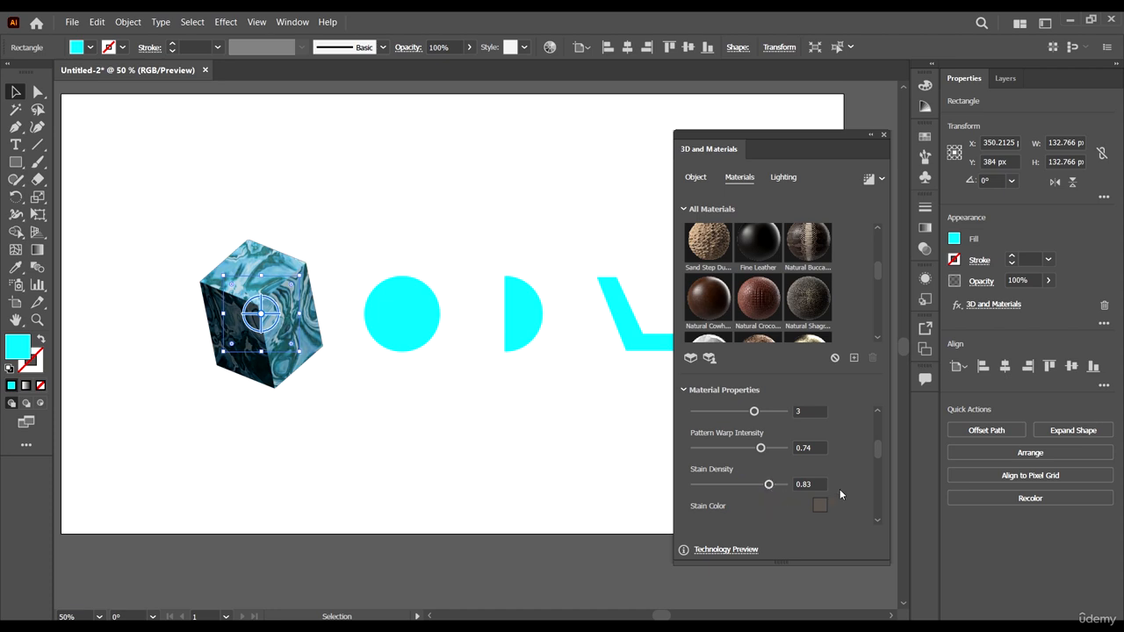
- Shift the Marble Paint texture's position to an Offset X of 482 and an Offset Y of 455
{"action": "scroll", "coordinate": [834, 492], "scroll_direction": "down", "scroll_amount": 3}
{"action": "scroll", "coordinate": [739, 444], "scroll_direction": "up", "scroll_amount": 2}
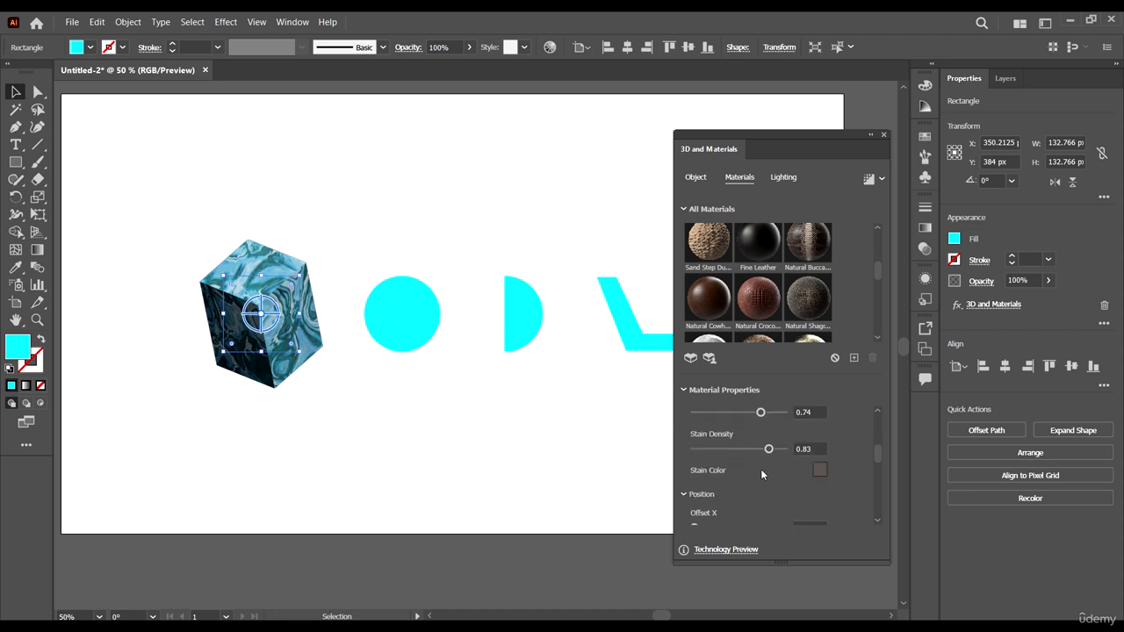
{"action": "scroll", "coordinate": [760, 469], "scroll_direction": "down", "scroll_amount": 2}
{"action": "left_click_drag", "start_coordinate": [694, 457], "coordinate": [745, 458]}
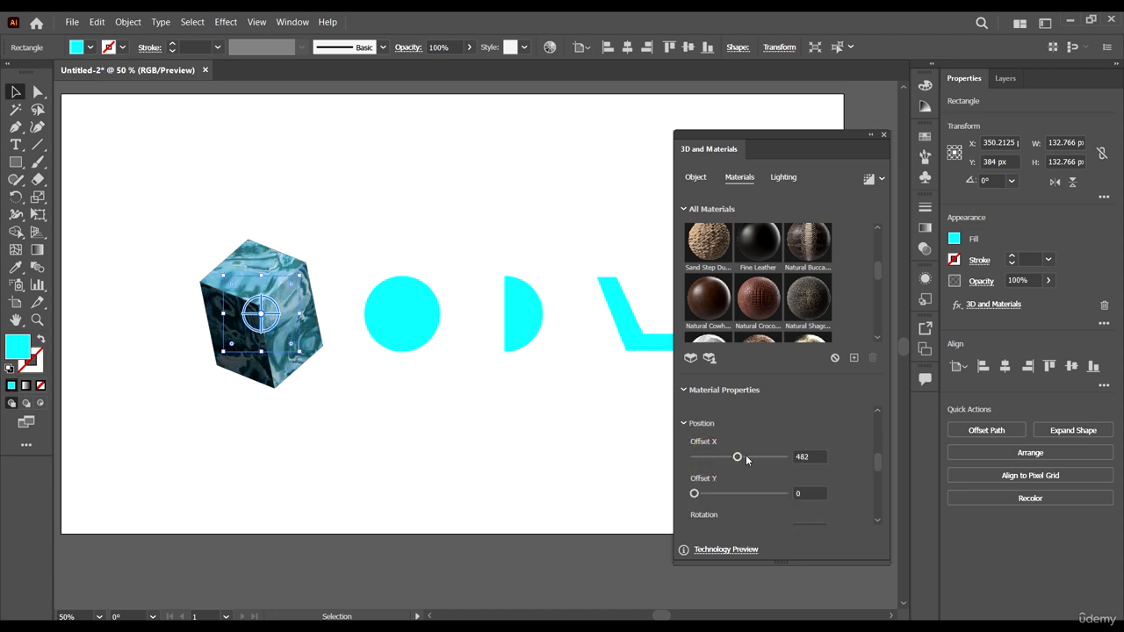
{"action": "left_click", "coordinate": [734, 492]}
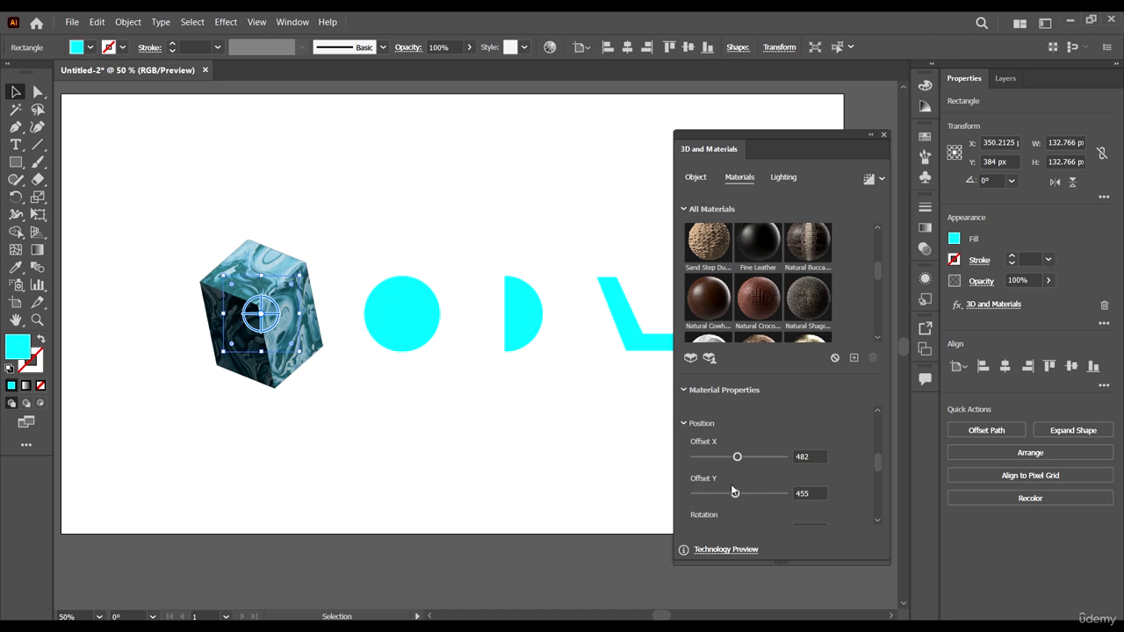
- Set the Marble Paint's Height Range to 0.85 and lower its Height Position
{"action": "scroll", "coordinate": [785, 469], "scroll_direction": "down", "scroll_amount": 10}
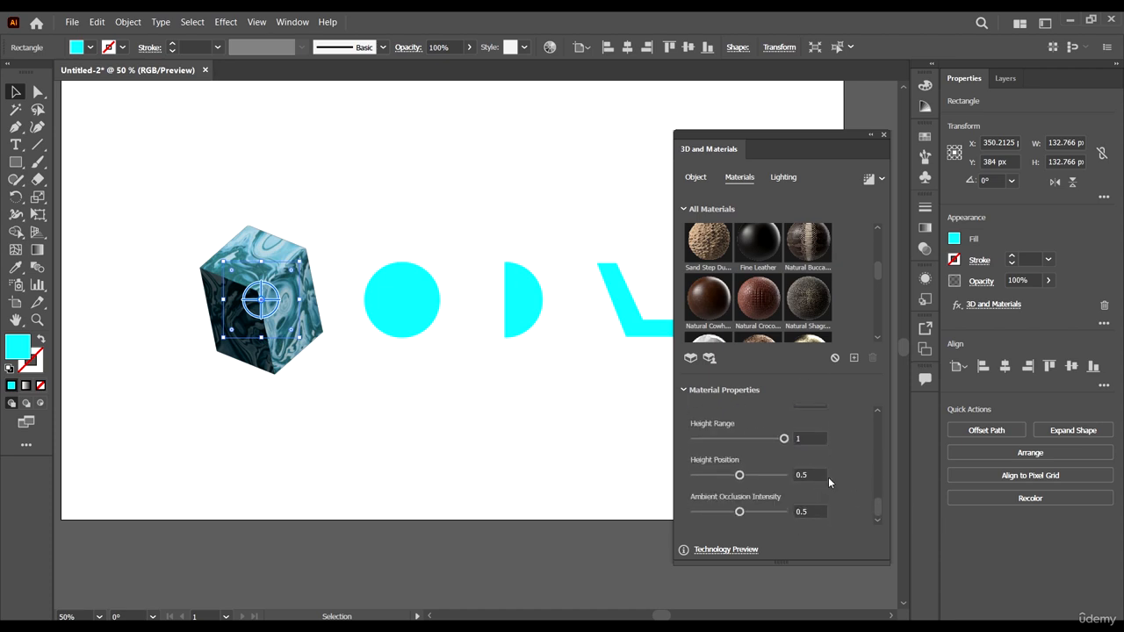
{"action": "scroll", "coordinate": [737, 428], "scroll_direction": "up", "scroll_amount": 1}
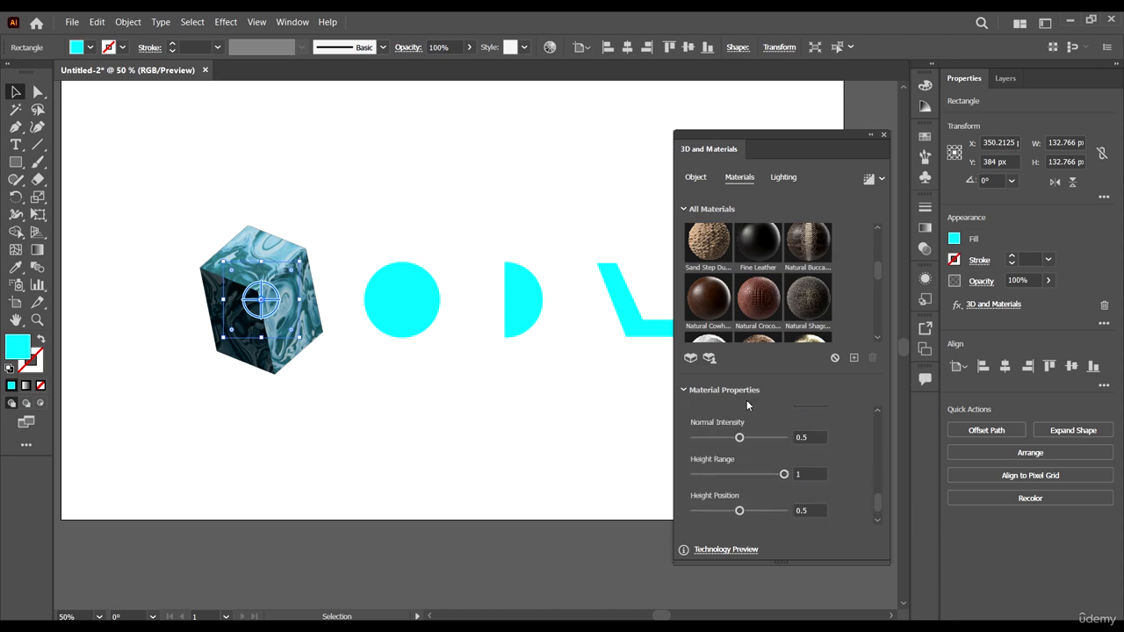
{"action": "scroll", "coordinate": [747, 464], "scroll_direction": "down", "scroll_amount": 1}
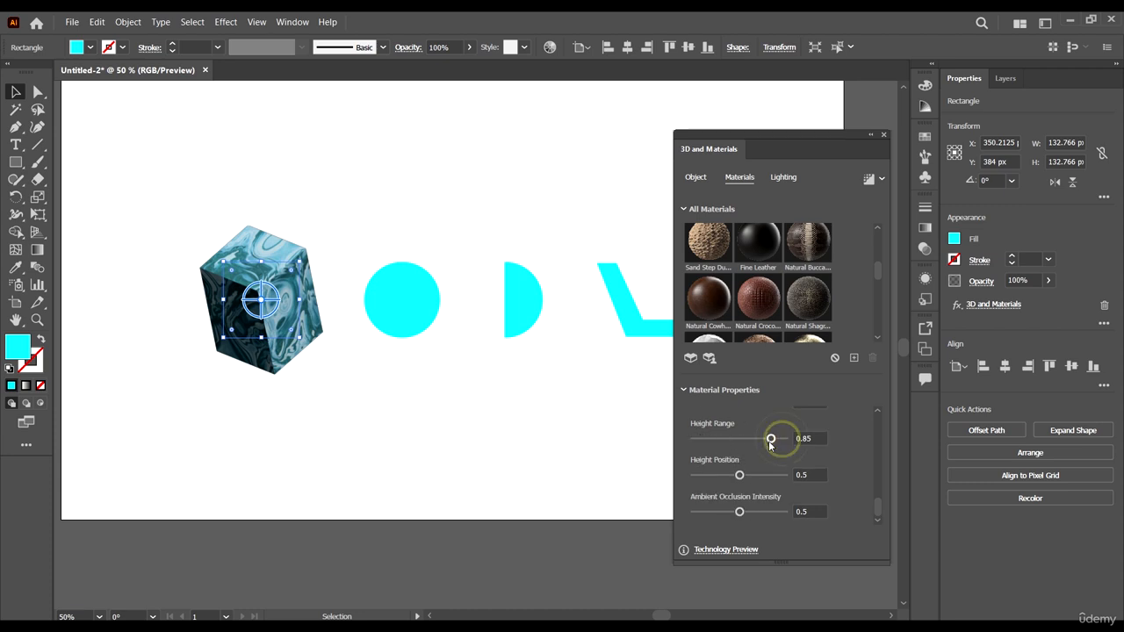
{"action": "left_click_drag", "start_coordinate": [739, 475], "coordinate": [712, 475]}
- Extend the 3D and Materials panel's height further and apply the Natural Shagreen material to the extruded square
{"action": "scroll", "coordinate": [835, 477], "scroll_direction": "down", "scroll_amount": 3}
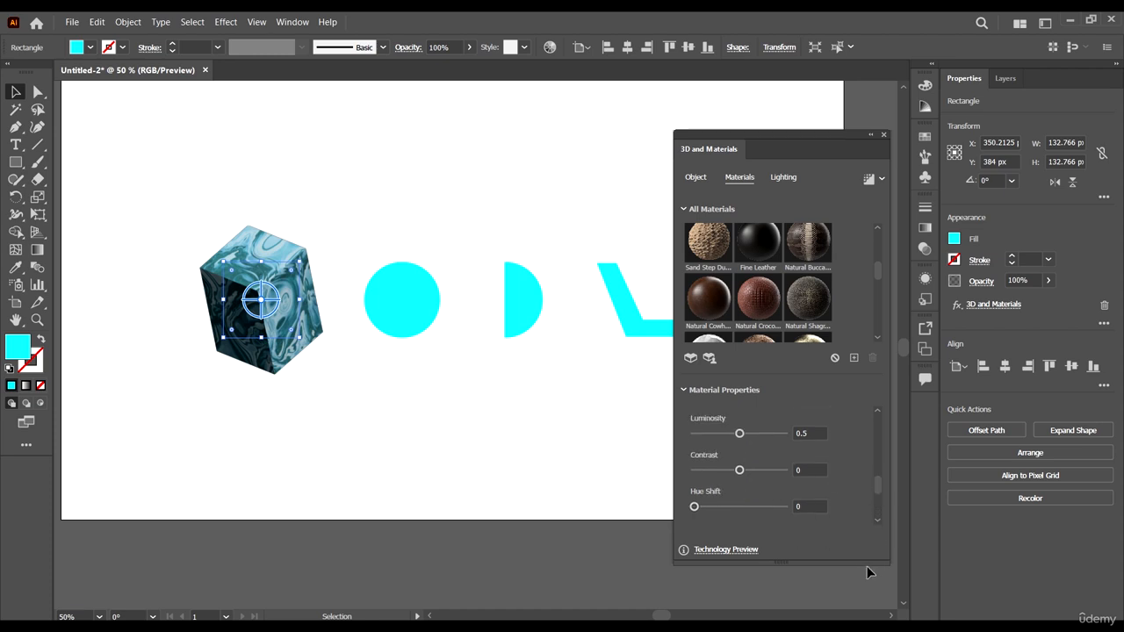
{"action": "left_click_drag", "start_coordinate": [865, 562], "coordinate": [866, 590]}
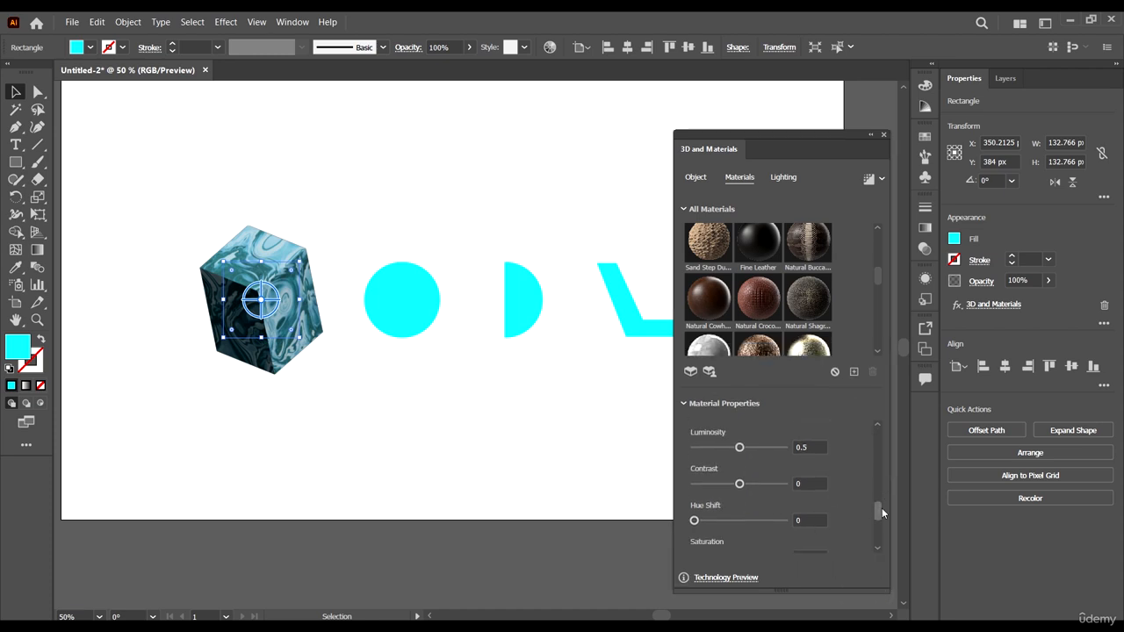
{"action": "left_click_drag", "start_coordinate": [881, 508], "coordinate": [865, 430]}
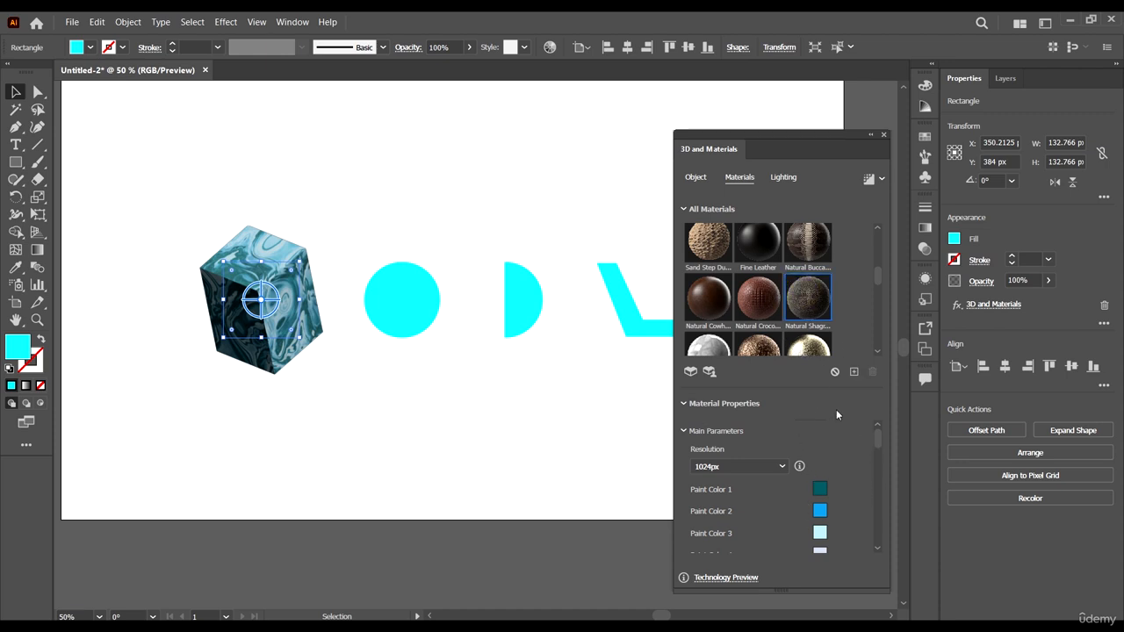
{"action": "left_click", "coordinate": [807, 298]}
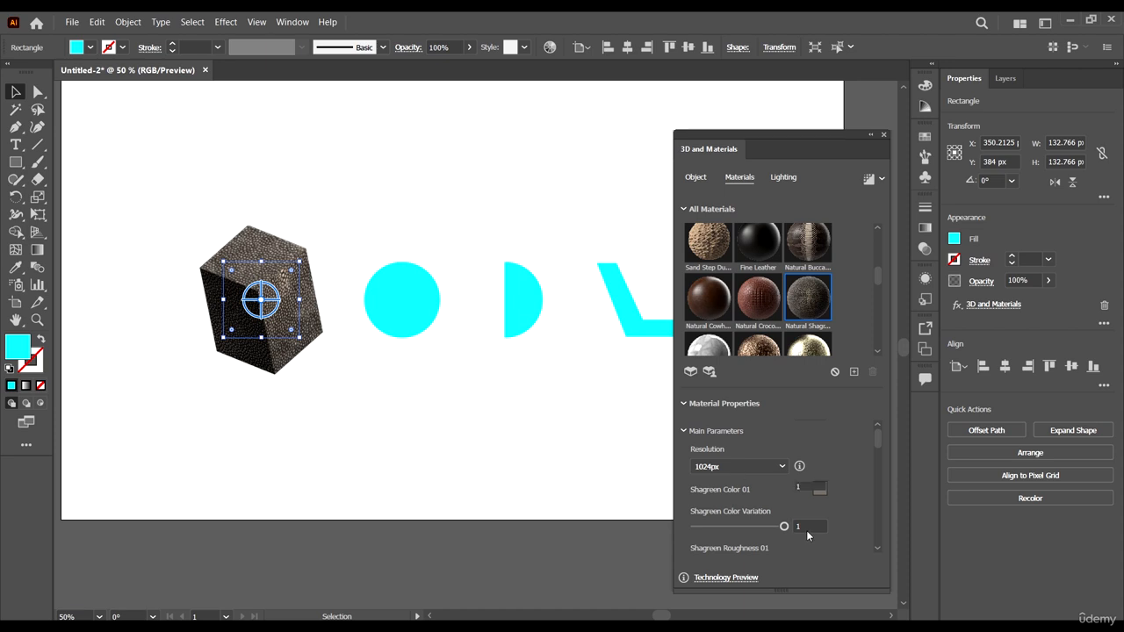
- Move the 3D and Materials panel slightly up and show its lighting settings
{"action": "scroll", "coordinate": [748, 435], "scroll_direction": "down", "scroll_amount": 2}
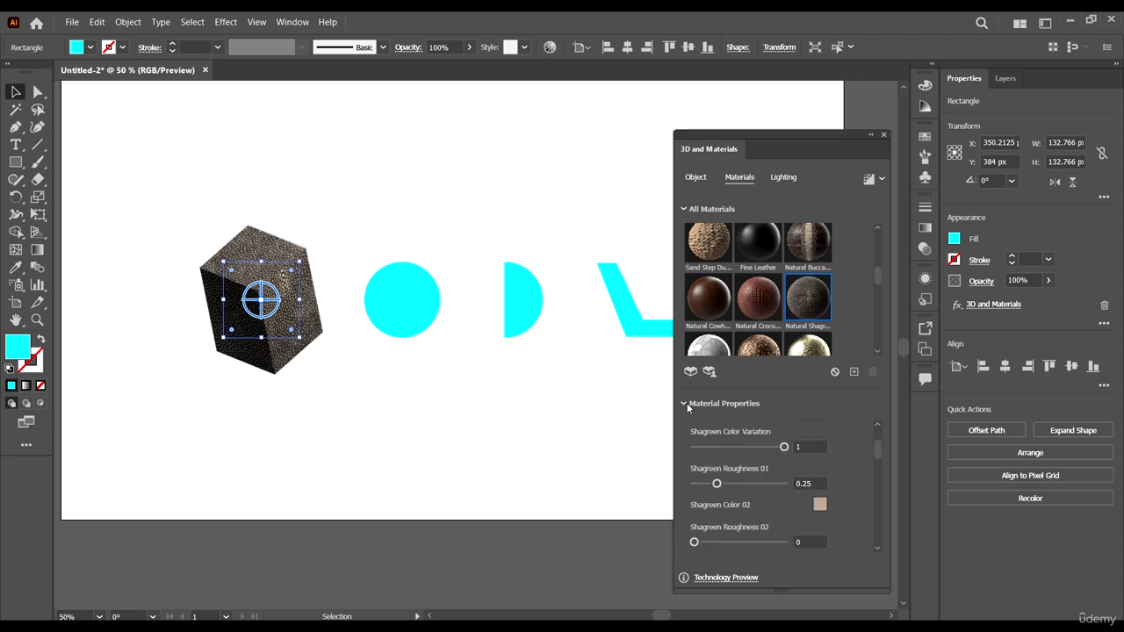
{"action": "left_click_drag", "start_coordinate": [876, 452], "coordinate": [791, 126]}
{"action": "left_click", "coordinate": [763, 159]}
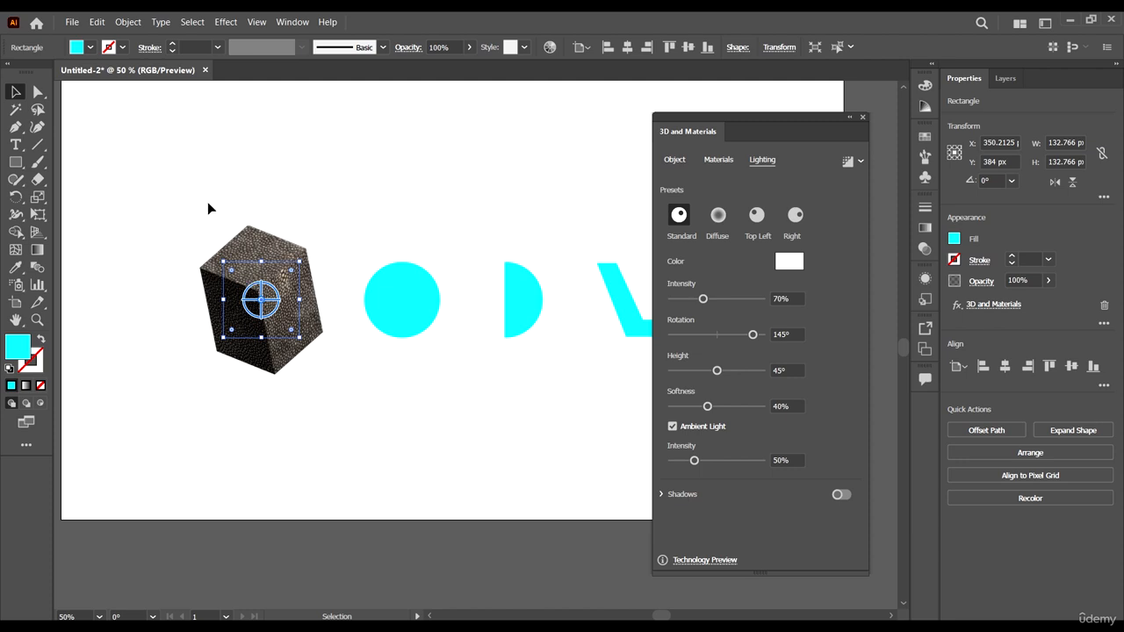
- Try the Diffuse, Top Left and Right lighting presets on the extruded square and return to Standard
{"action": "left_click", "coordinate": [678, 218]}
{"action": "left_click", "coordinate": [676, 225]}
{"action": "left_click", "coordinate": [721, 217]}
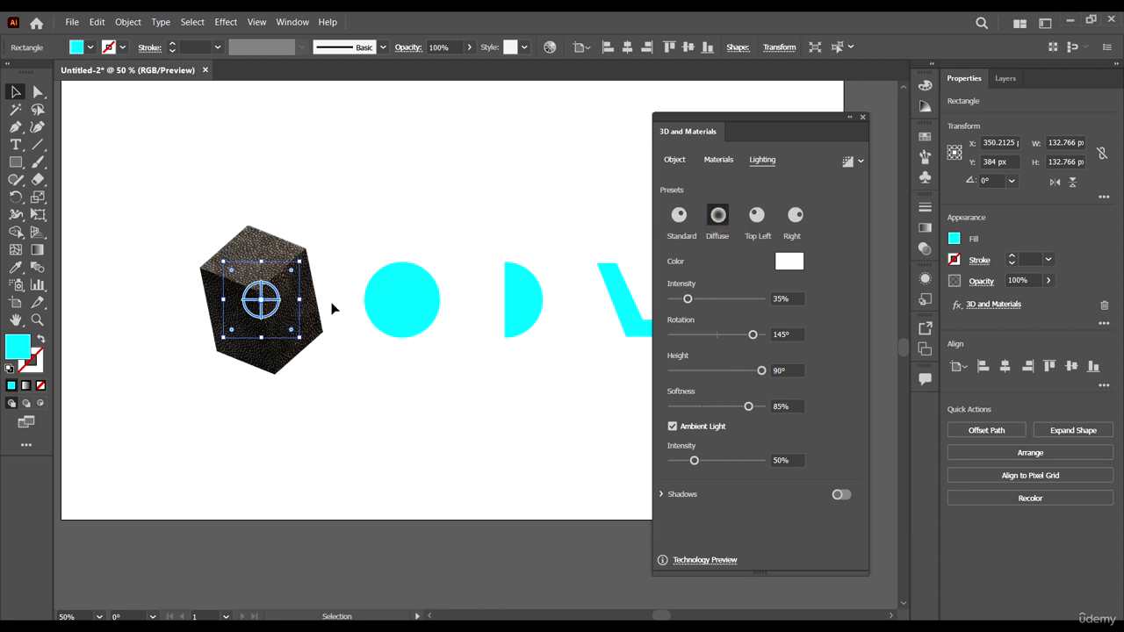
{"action": "left_click", "coordinate": [756, 225]}
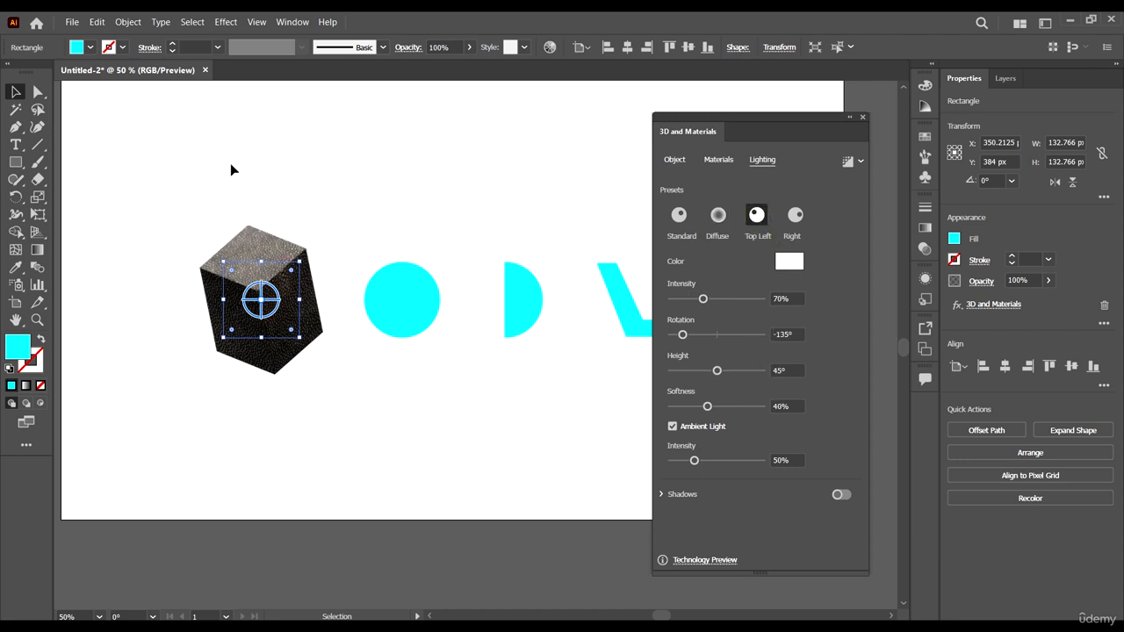
{"action": "left_click", "coordinate": [793, 222]}
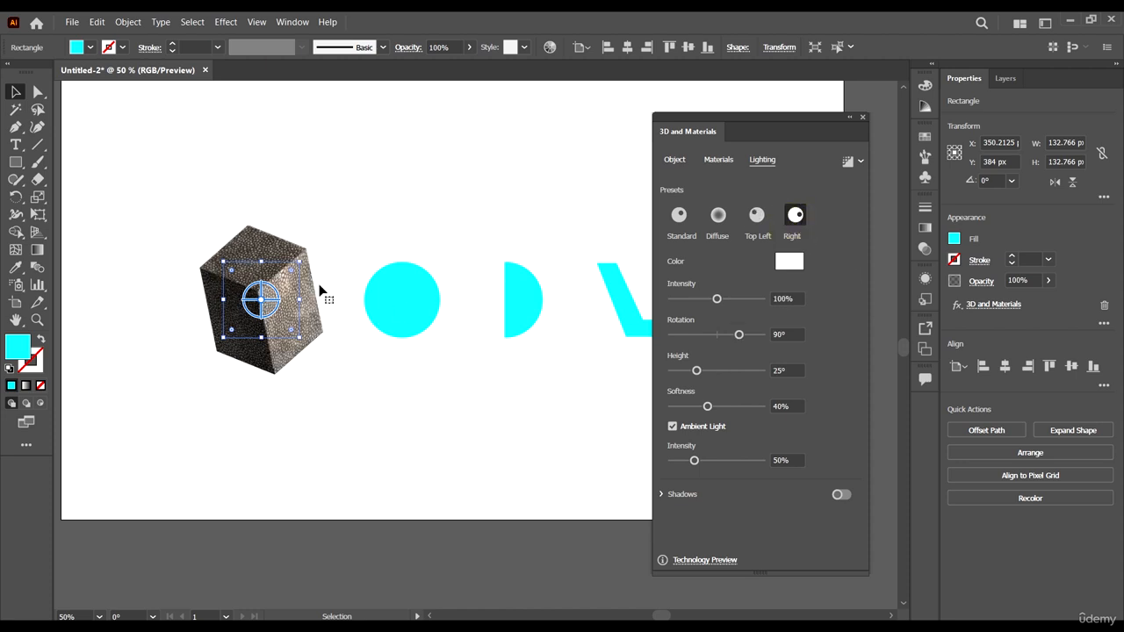
{"action": "left_click", "coordinate": [679, 215]}
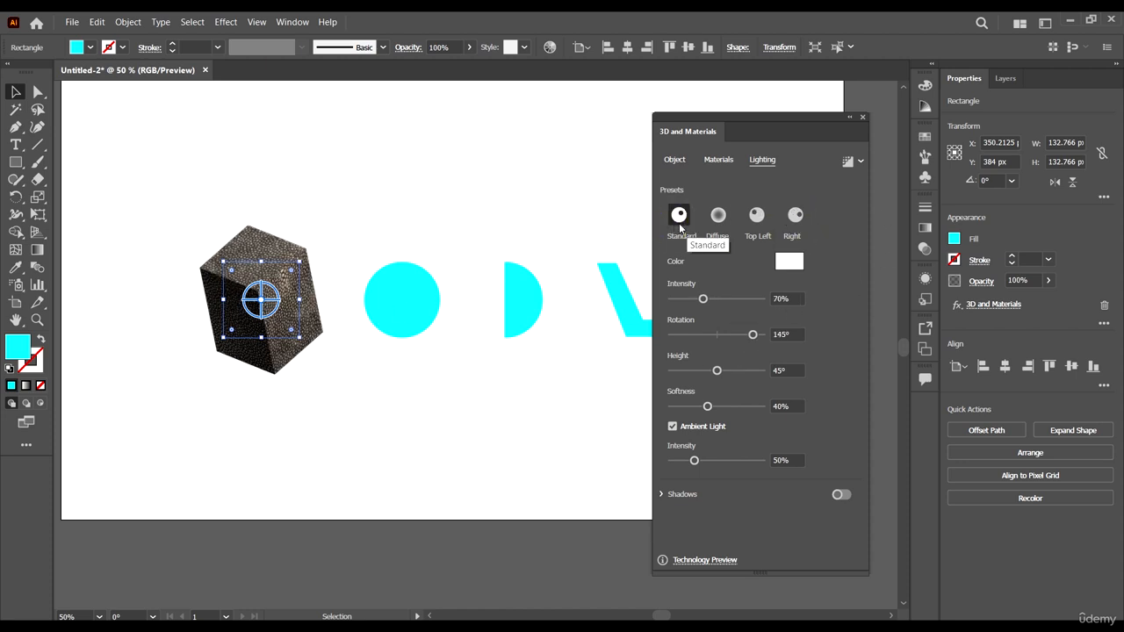
- Change the light color on the extruded square to a bright red
{"action": "left_click", "coordinate": [794, 263]}
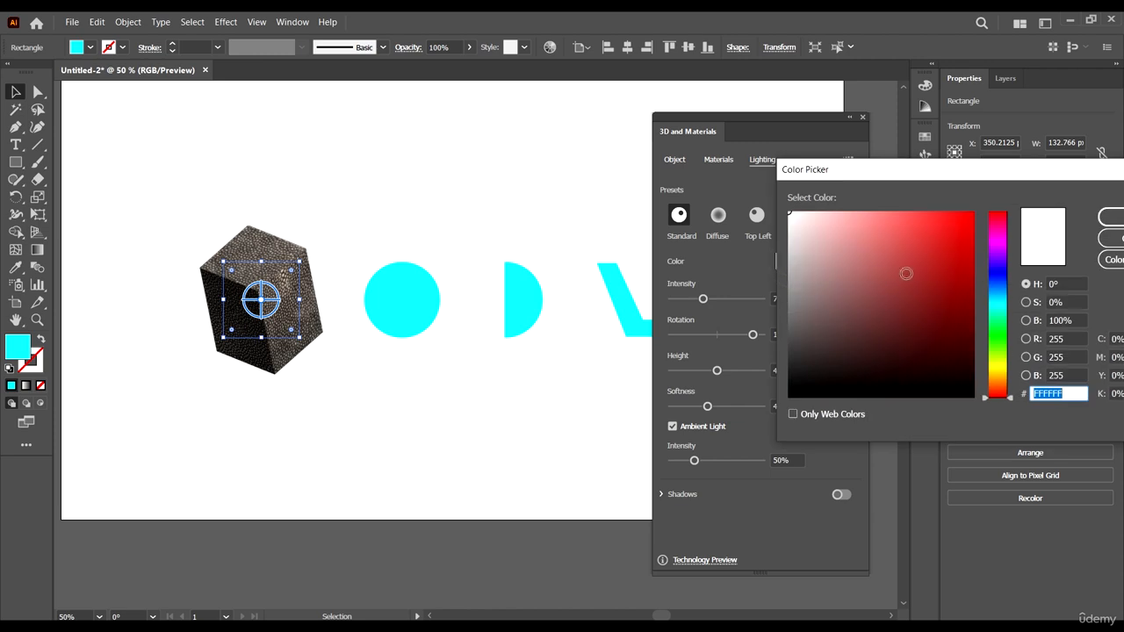
{"action": "left_click", "coordinate": [941, 227]}
{"action": "left_click", "coordinate": [1113, 220]}
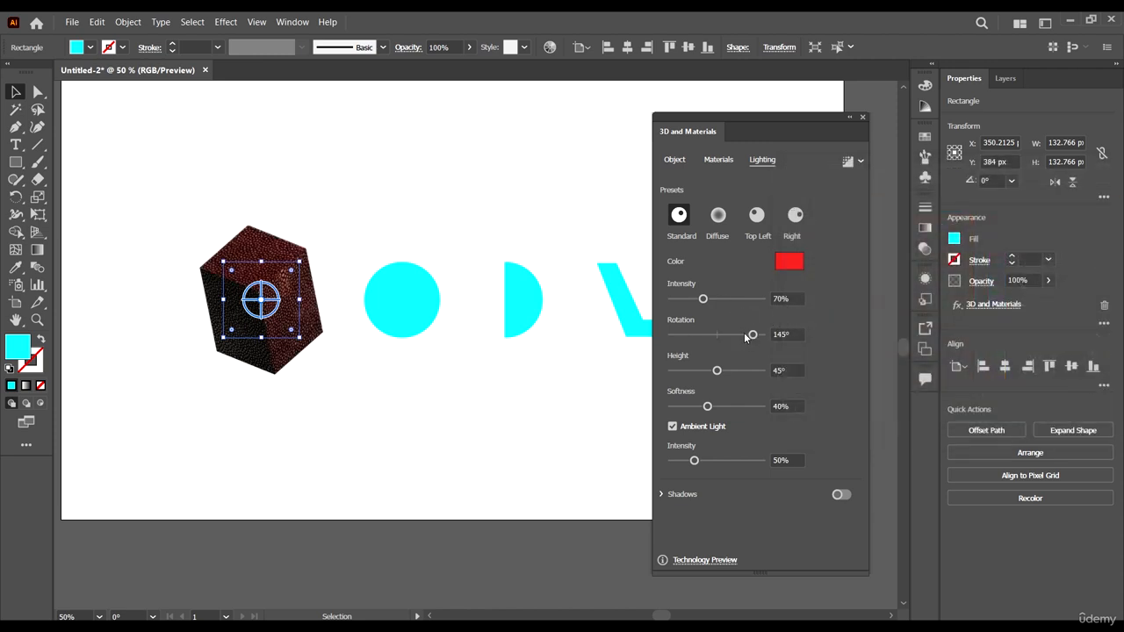
- Set the light's Rotation to 177° and its Intensity to 200%
{"action": "mouse_move", "coordinate": [745, 336]}
{"action": "left_mouse_down"}
{"action": "mouse_move", "coordinate": [721, 332]}
{"action": "mouse_move", "coordinate": [774, 341]}
{"action": "mouse_move", "coordinate": [745, 332]}
{"action": "mouse_move", "coordinate": [760, 335]}
{"action": "left_mouse_up"}
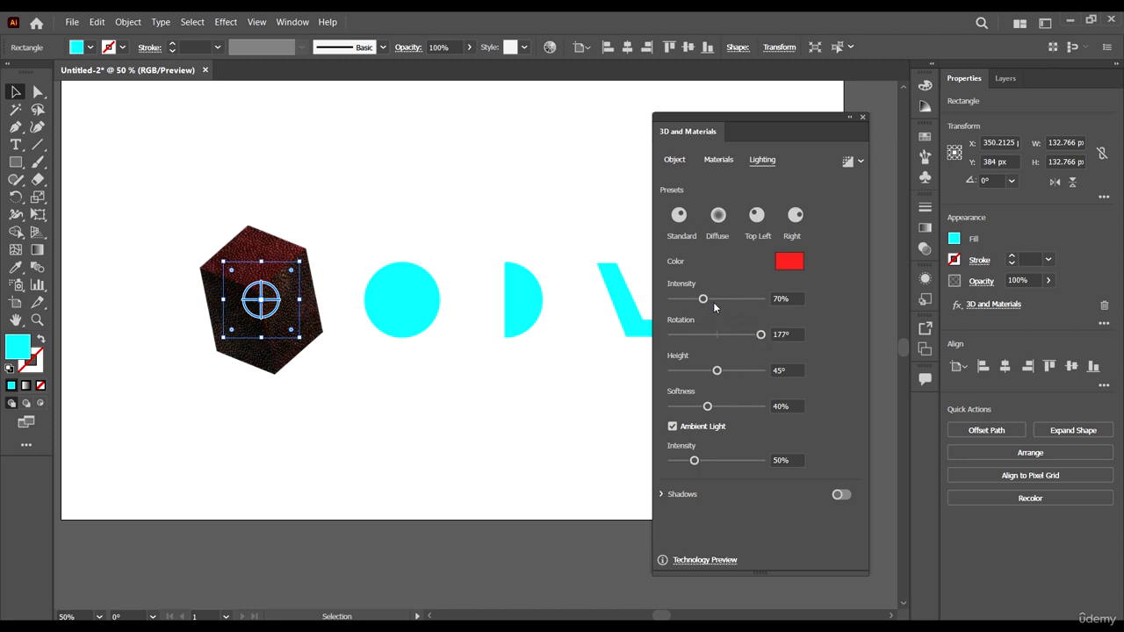
{"action": "left_click_drag", "start_coordinate": [714, 298], "coordinate": [654, 304]}
{"action": "left_click_drag", "start_coordinate": [741, 299], "coordinate": [792, 299]}
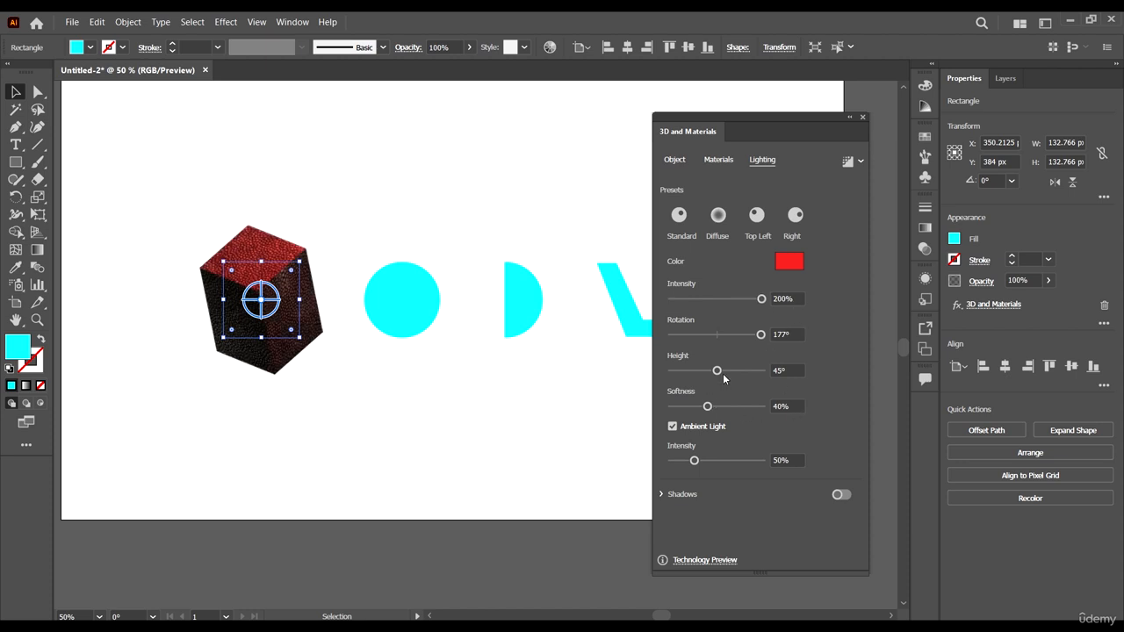
- Try the extremes of the light's Height, settle on 57°, and raise Softness to 100%
{"action": "left_click_drag", "start_coordinate": [721, 373], "coordinate": [764, 372]}
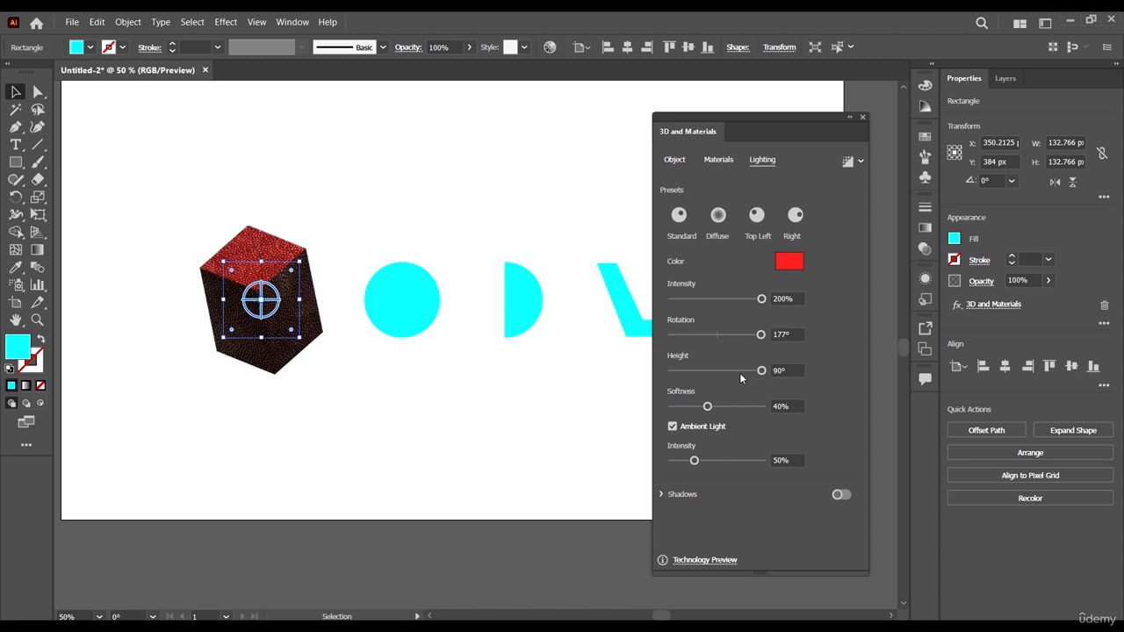
{"action": "left_click_drag", "start_coordinate": [739, 372], "coordinate": [709, 377]}
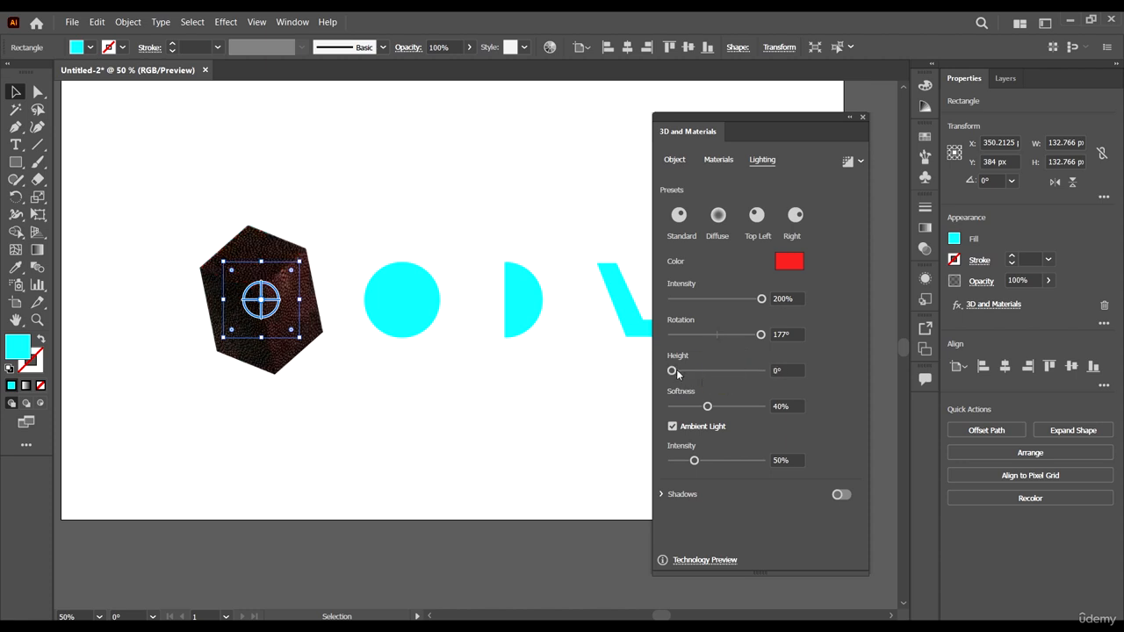
{"action": "left_click", "coordinate": [681, 371]}
{"action": "left_click", "coordinate": [681, 371]}
{"action": "mouse_move", "coordinate": [682, 371]}
{"action": "left_mouse_down"}
{"action": "mouse_move", "coordinate": [761, 371]}
{"action": "mouse_move", "coordinate": [728, 371]}
{"action": "mouse_move", "coordinate": [702, 406]}
{"action": "mouse_move", "coordinate": [671, 406]}
{"action": "mouse_move", "coordinate": [757, 410]}
{"action": "left_mouse_up"}
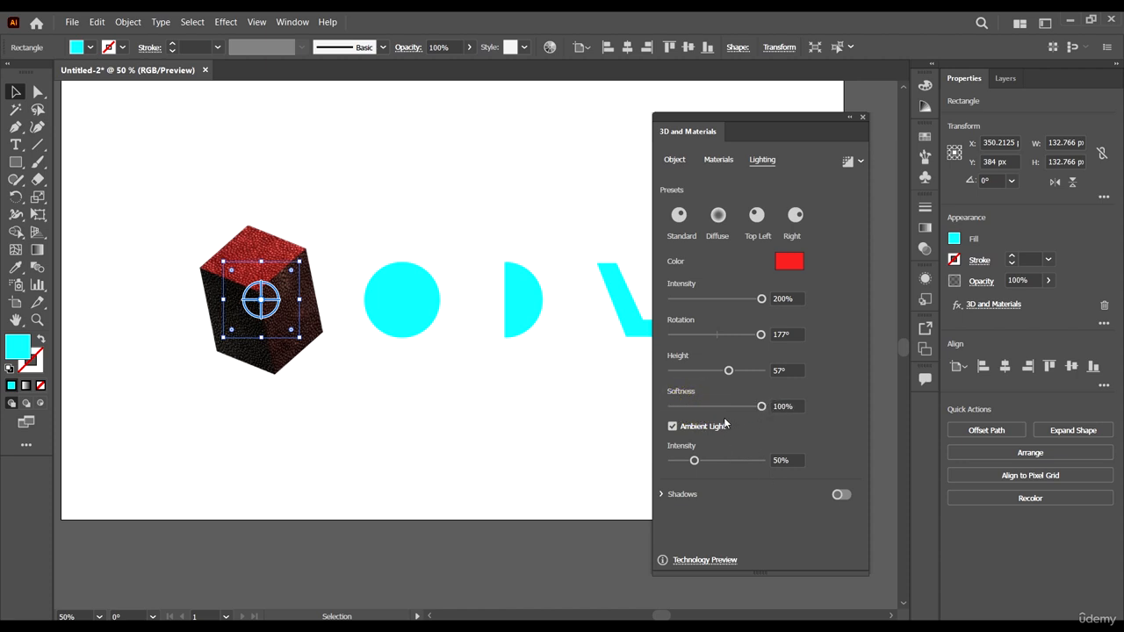
- Switch Ambient Light off and on again to compare, and set its intensity to 53%
{"action": "left_click", "coordinate": [673, 427]}
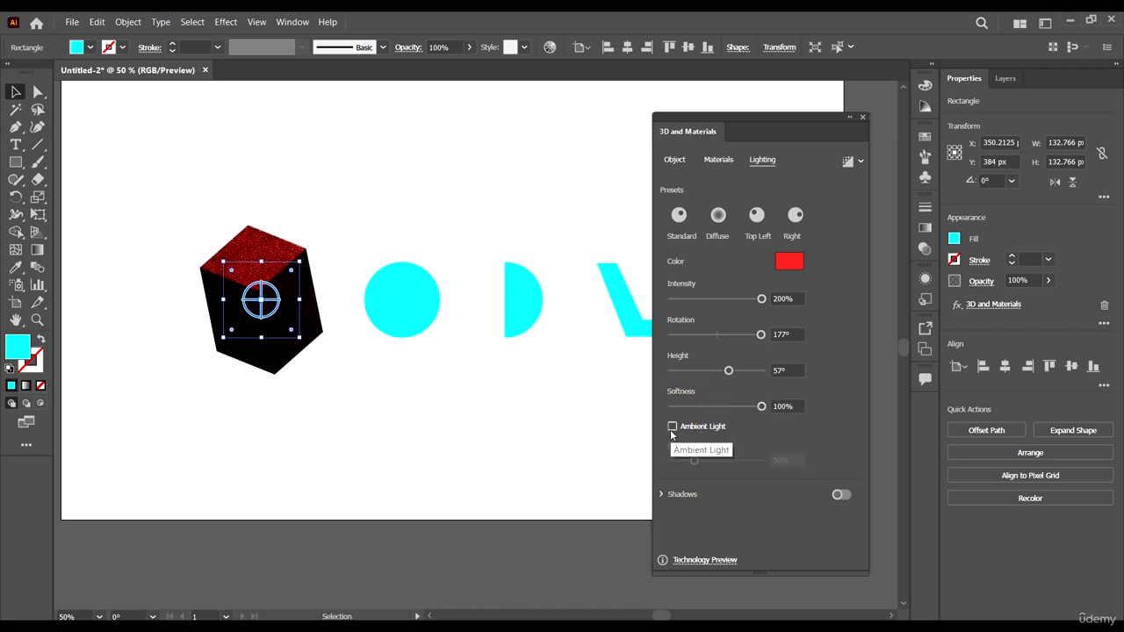
{"action": "left_click", "coordinate": [672, 426]}
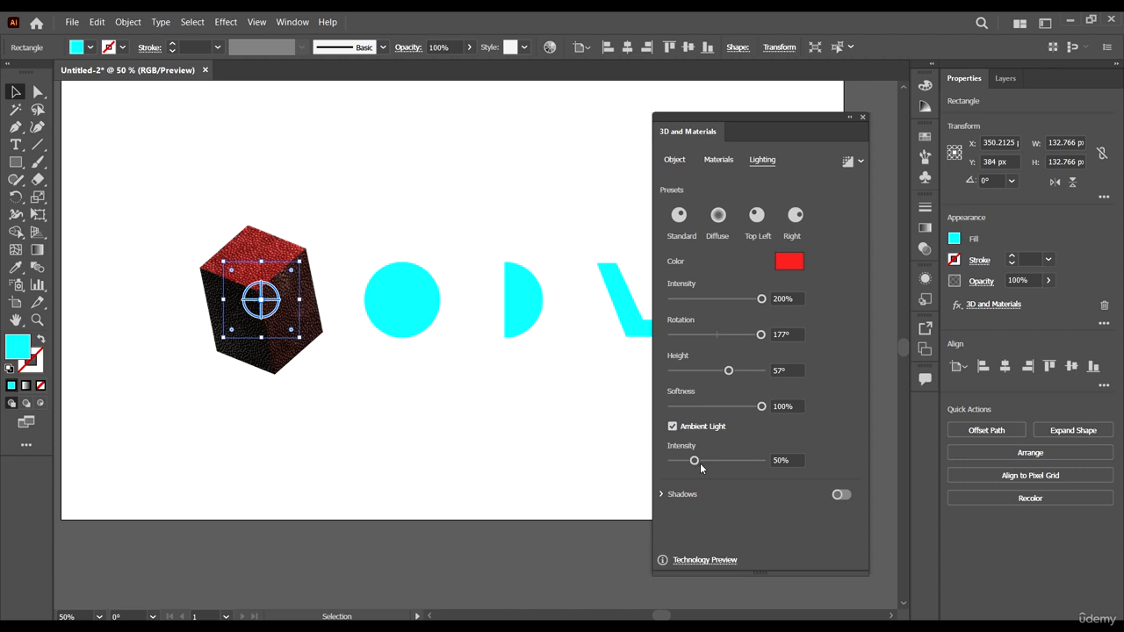
{"action": "mouse_move", "coordinate": [697, 460]}
{"action": "left_mouse_down"}
{"action": "mouse_move", "coordinate": [733, 462]}
{"action": "mouse_move", "coordinate": [696, 461]}
{"action": "left_mouse_up"}
- Expand the Shadows settings and turn the extruded square's shadow on, toggling it to compare
{"action": "left_click", "coordinate": [664, 494]}
{"action": "scroll", "coordinate": [830, 469], "scroll_direction": "down", "scroll_amount": 2}
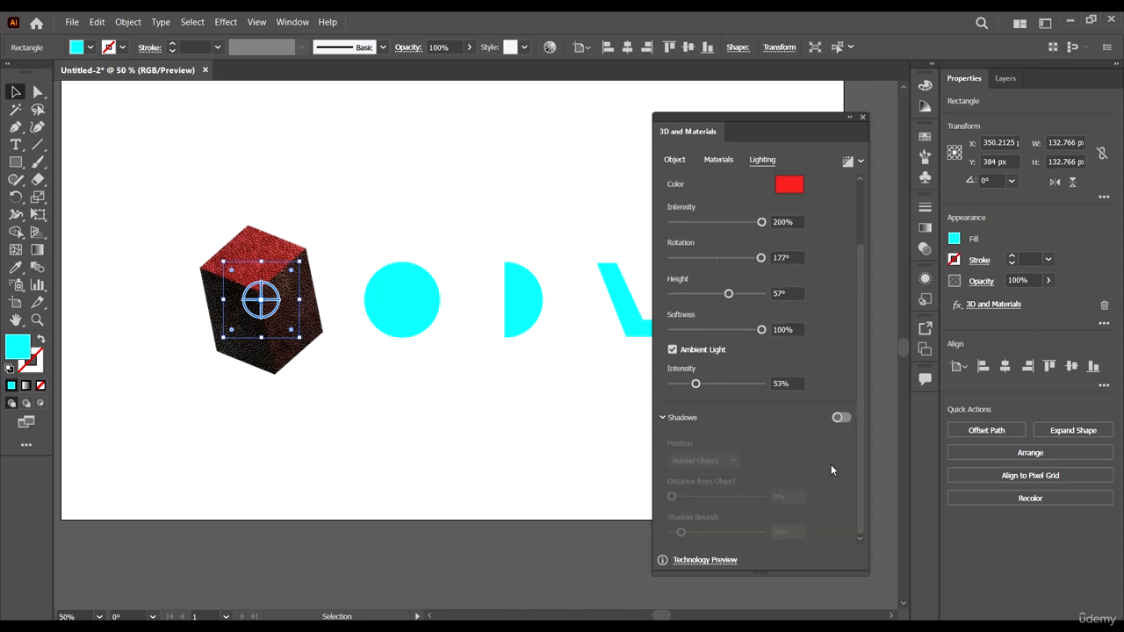
{"action": "left_click", "coordinate": [840, 418]}
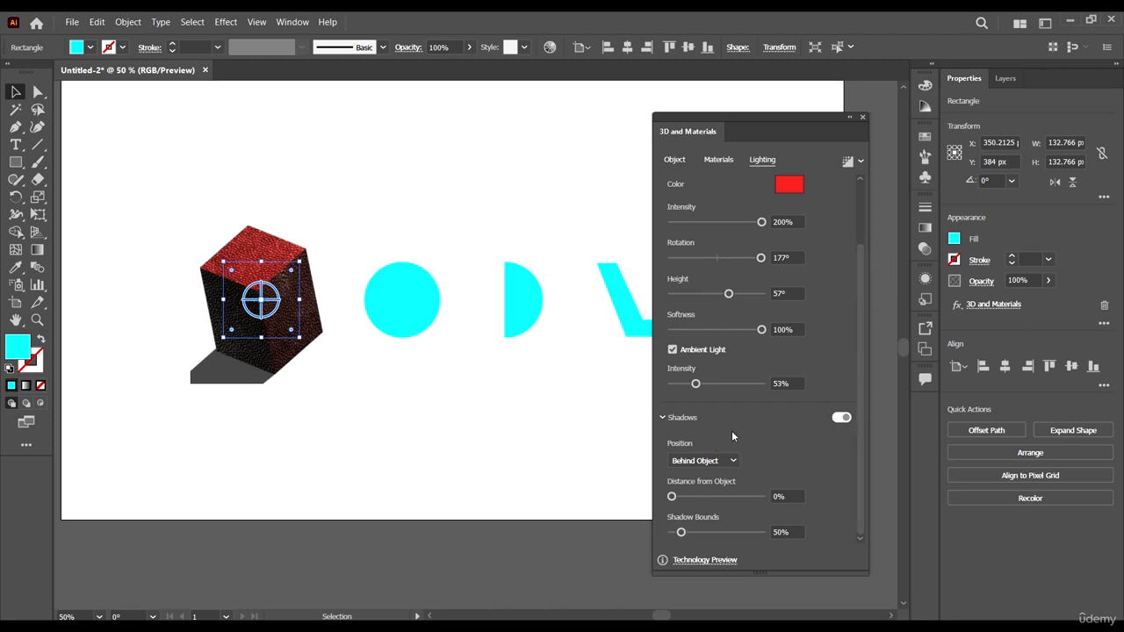
{"action": "left_click", "coordinate": [841, 417]}
{"action": "scroll", "coordinate": [838, 351], "scroll_direction": "up", "scroll_amount": 2}
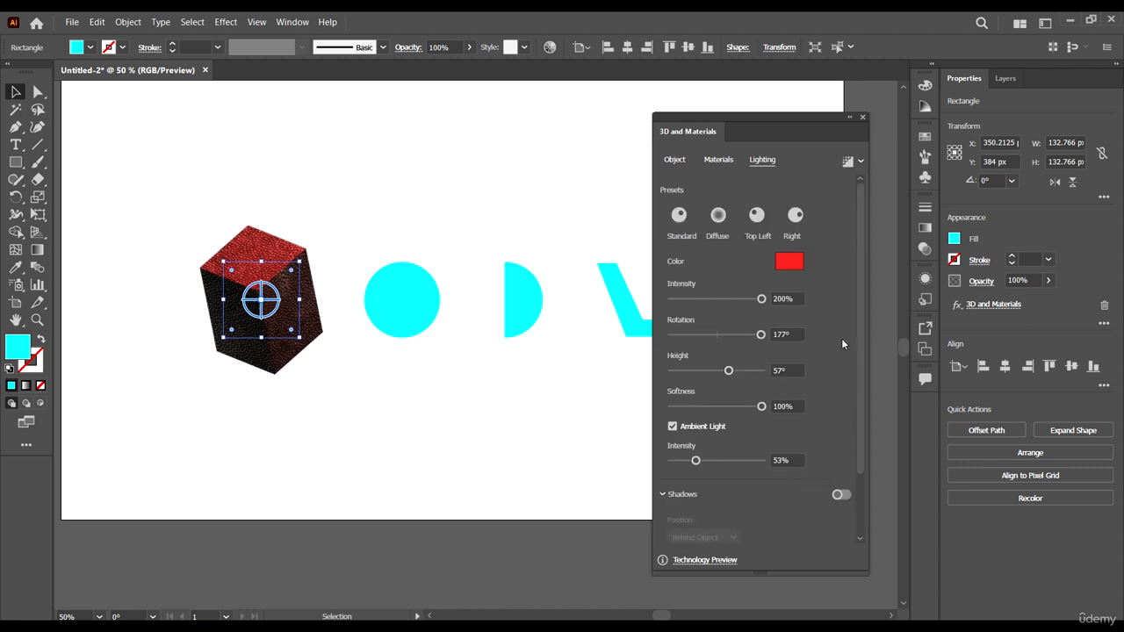
{"action": "left_click", "coordinate": [842, 495]}
{"action": "left_click", "coordinate": [843, 496]}
{"action": "left_click", "coordinate": [843, 496]}
{"action": "scroll", "coordinate": [758, 498], "scroll_direction": "down", "scroll_amount": 2}
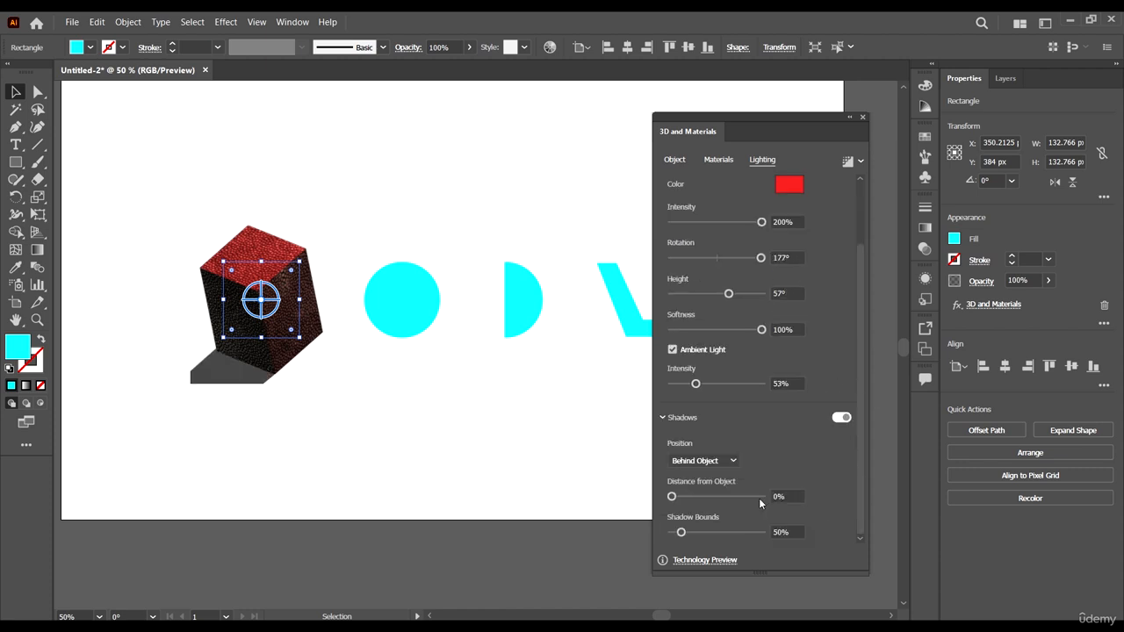
- Try the Below Object shadow position and switch back to Behind Object
{"action": "left_click", "coordinate": [687, 464]}
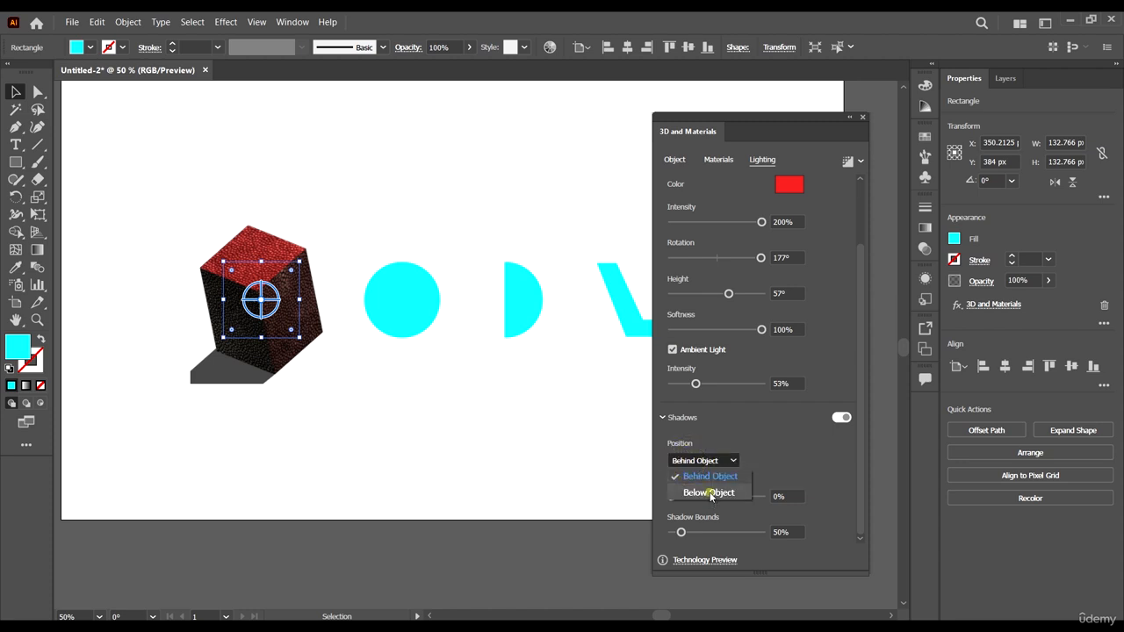
{"action": "left_click", "coordinate": [711, 493]}
{"action": "left_click", "coordinate": [715, 458]}
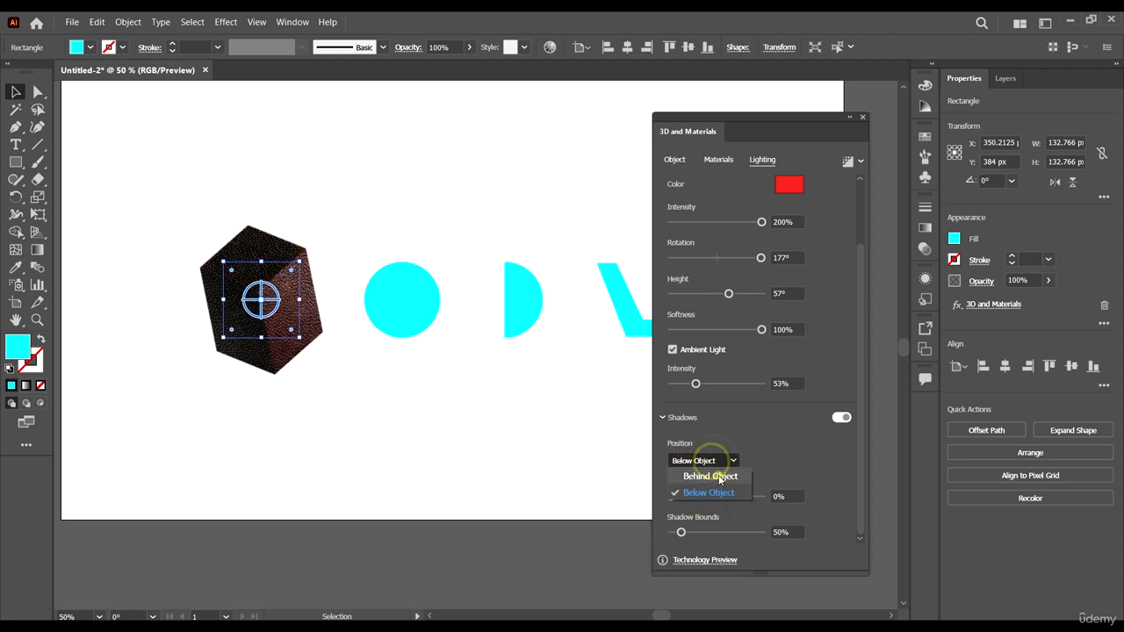
{"action": "left_click", "coordinate": [718, 474]}
- Set the shadow's Distance from Object to 35% and Shadow Bounds to 400%
{"action": "left_click_drag", "start_coordinate": [672, 496], "coordinate": [832, 513]}
{"action": "mouse_move", "coordinate": [700, 501]}
{"action": "left_mouse_down"}
{"action": "mouse_move", "coordinate": [677, 496]}
{"action": "mouse_move", "coordinate": [703, 496]}
{"action": "left_mouse_up"}
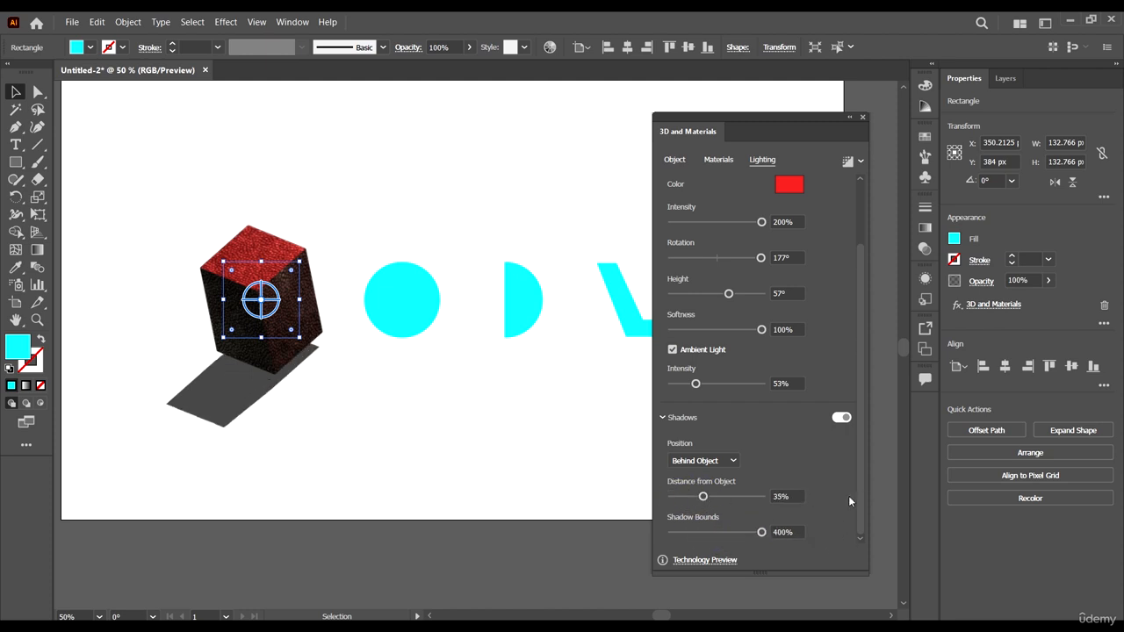
{"action": "scroll", "coordinate": [827, 480], "scroll_direction": "up", "scroll_amount": 3}
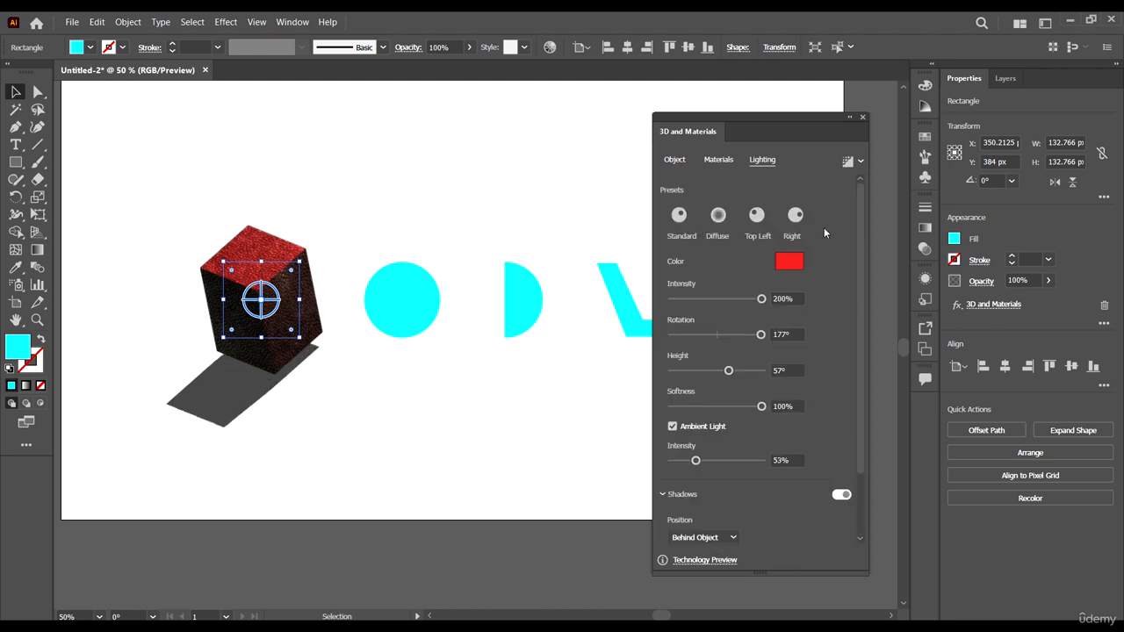
- Move the 3D and Materials panel slightly down and turn on Ray Tracing in the render settings
{"action": "left_click", "coordinate": [862, 164]}
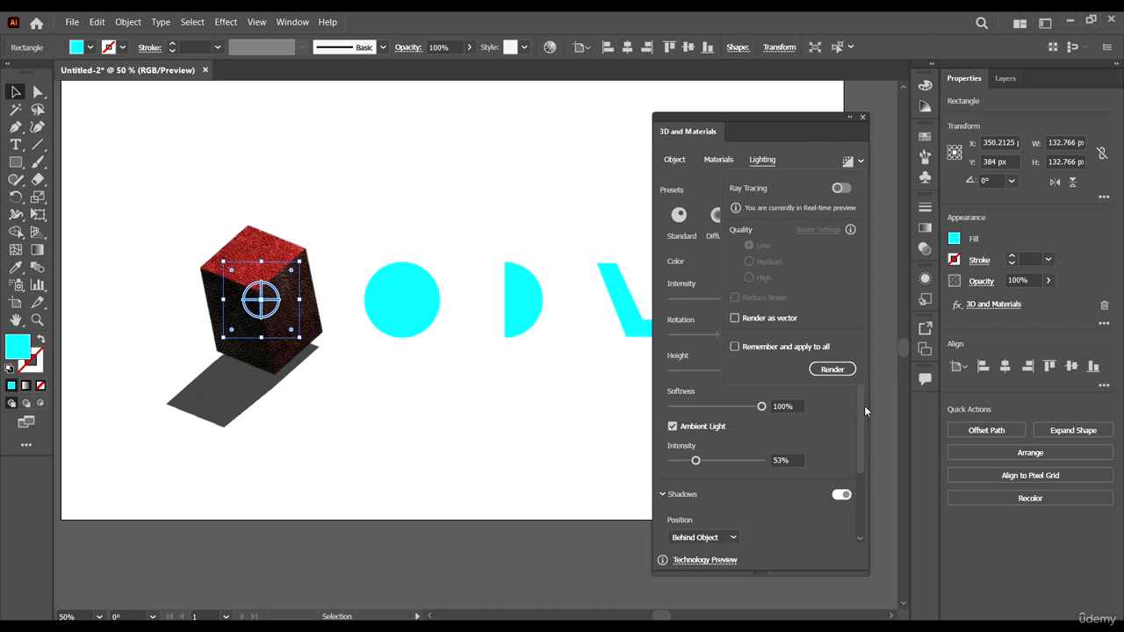
{"action": "left_click", "coordinate": [798, 121]}
{"action": "left_click_drag", "start_coordinate": [802, 115], "coordinate": [802, 131]}
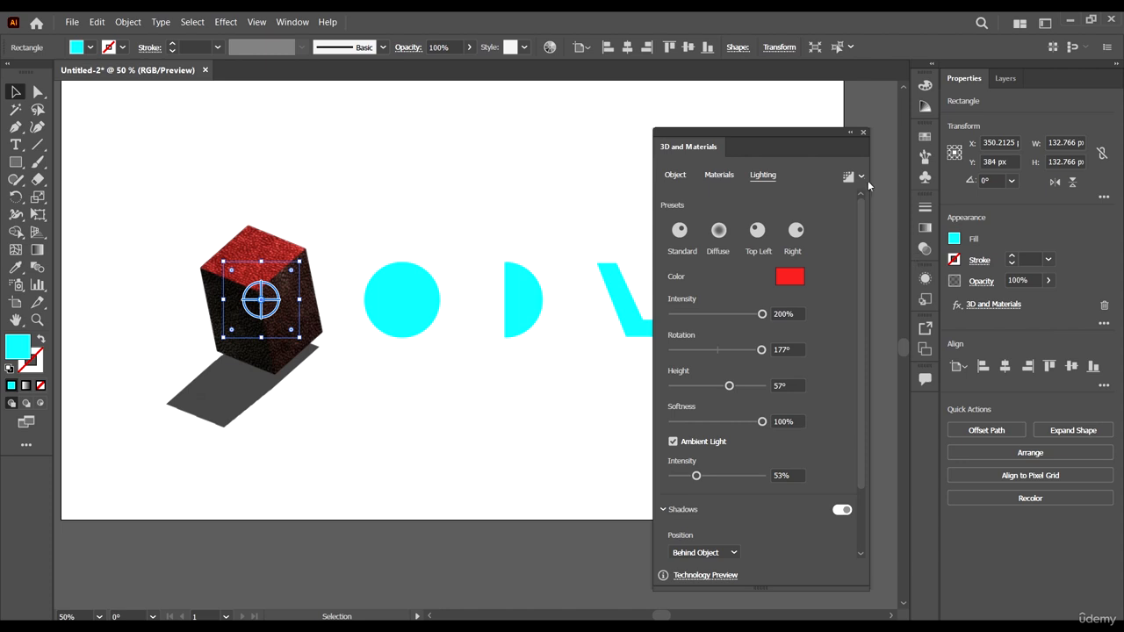
{"action": "left_click", "coordinate": [862, 176]}
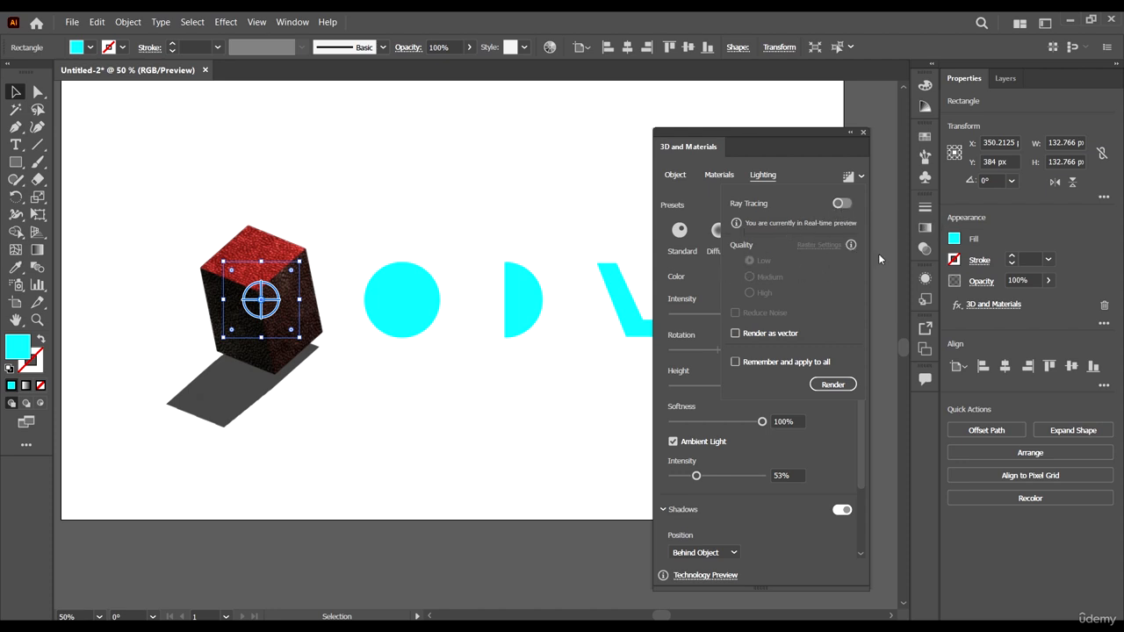
{"action": "left_click", "coordinate": [841, 204]}
- Look through the resolution options in the Document Raster Effects Settings and leave without applying changes
{"action": "left_click", "coordinate": [818, 245]}
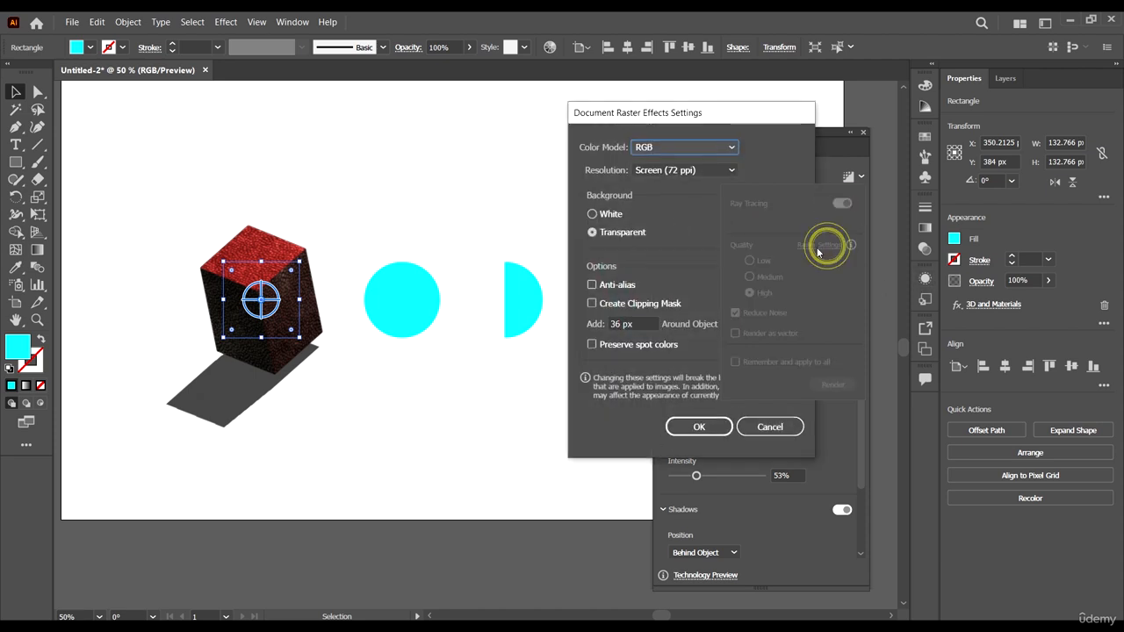
{"action": "left_click_drag", "start_coordinate": [732, 121], "coordinate": [558, 129]}
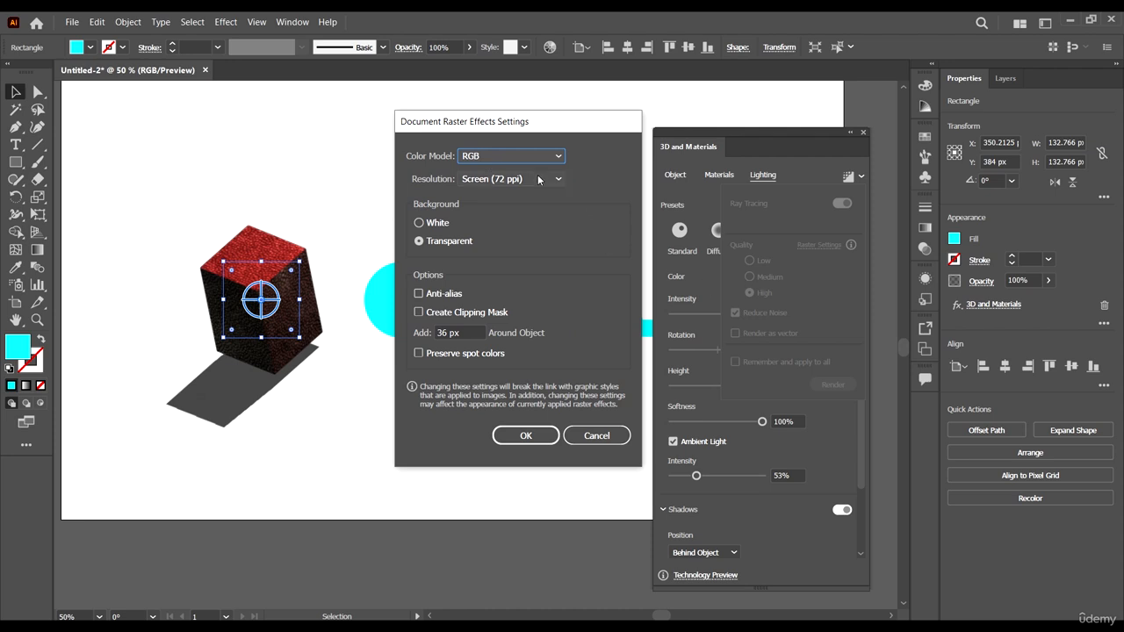
{"action": "left_click", "coordinate": [491, 180]}
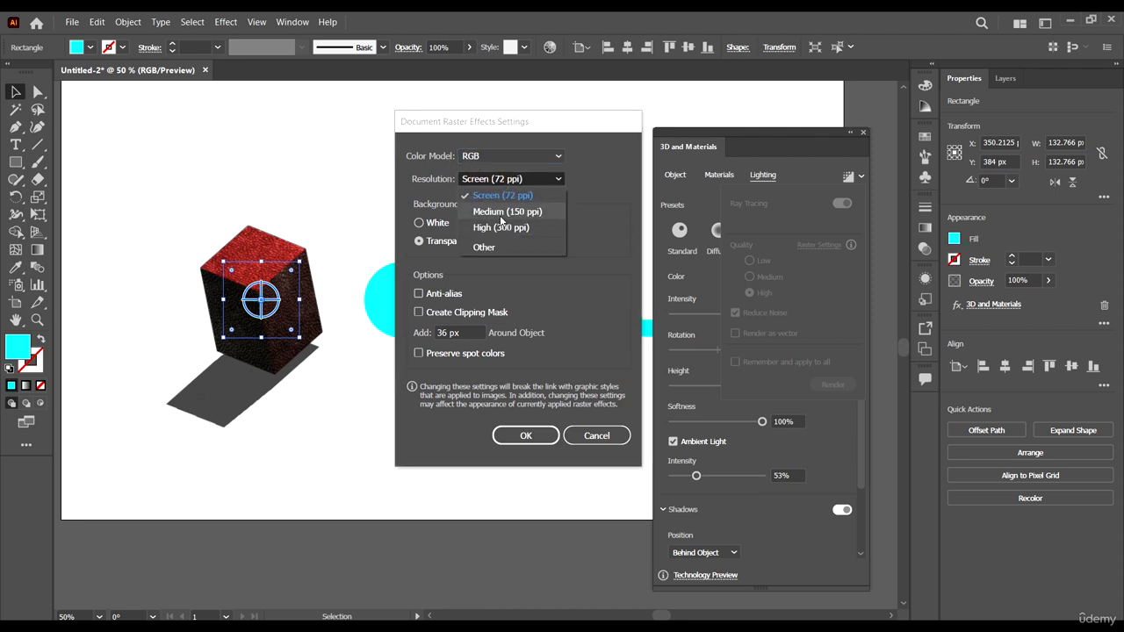
{"action": "left_click", "coordinate": [616, 296]}
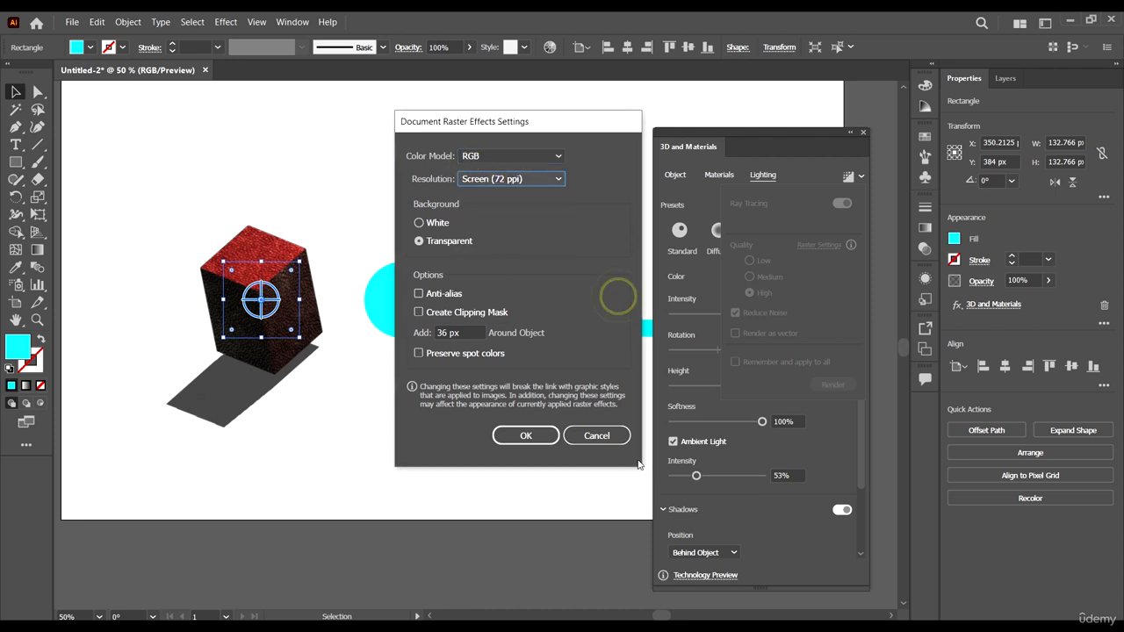
{"action": "left_click", "coordinate": [615, 436]}
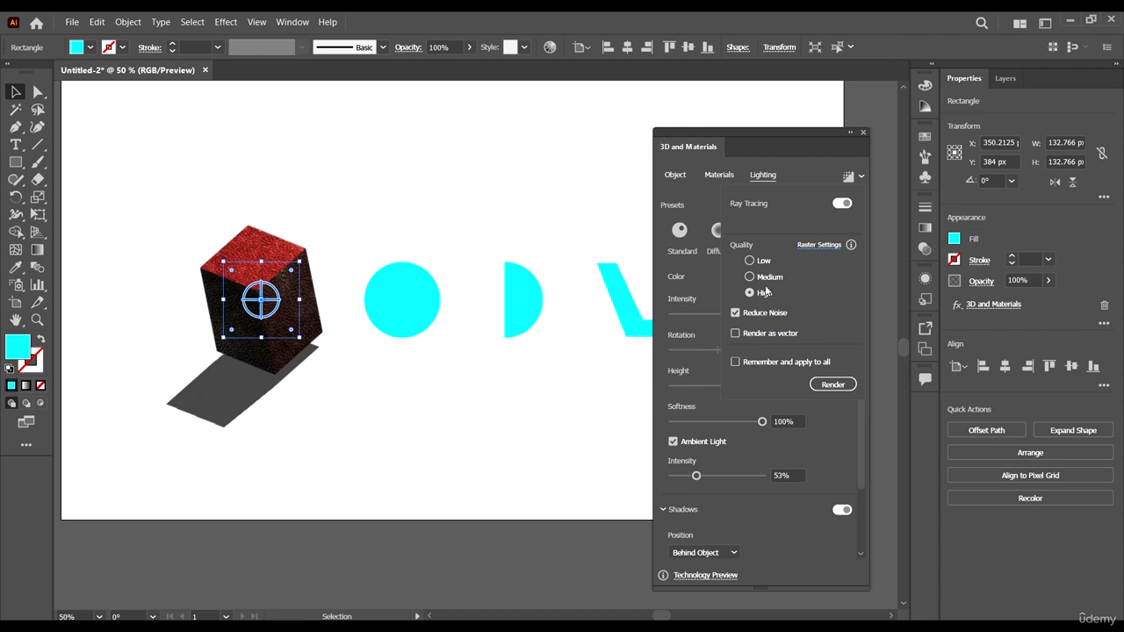
- Try the Low, Medium and High ray tracing qualities, choose Medium, and reposition the 3D and Materials panel
{"action": "left_click", "coordinate": [752, 262]}
{"action": "left_click", "coordinate": [769, 278]}
{"action": "left_click", "coordinate": [764, 293]}
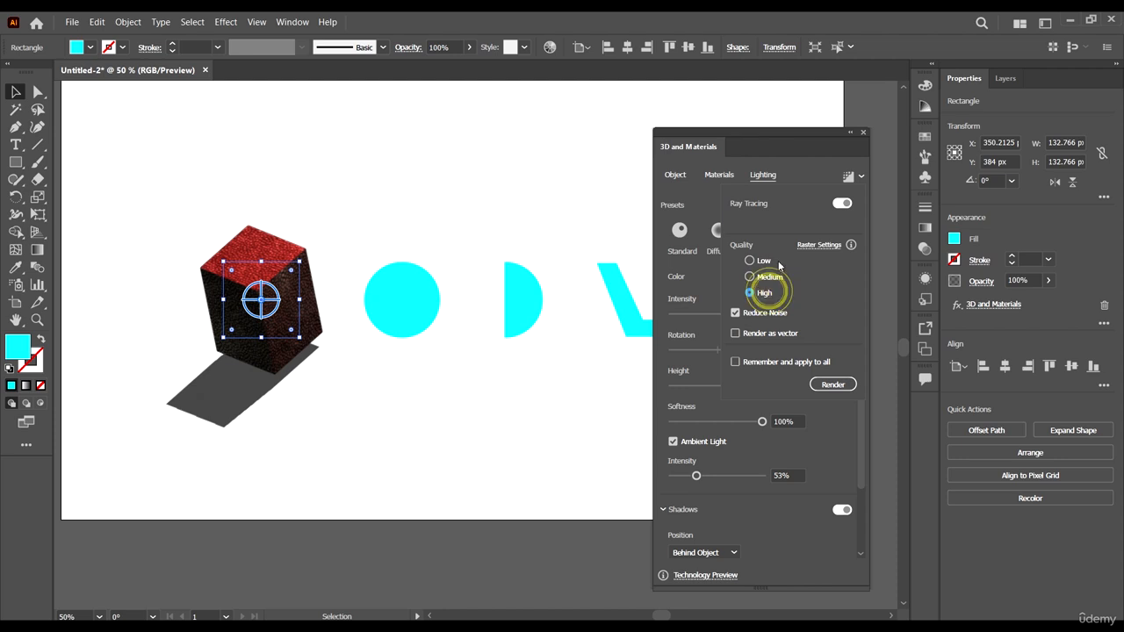
{"action": "left_click", "coordinate": [757, 261]}
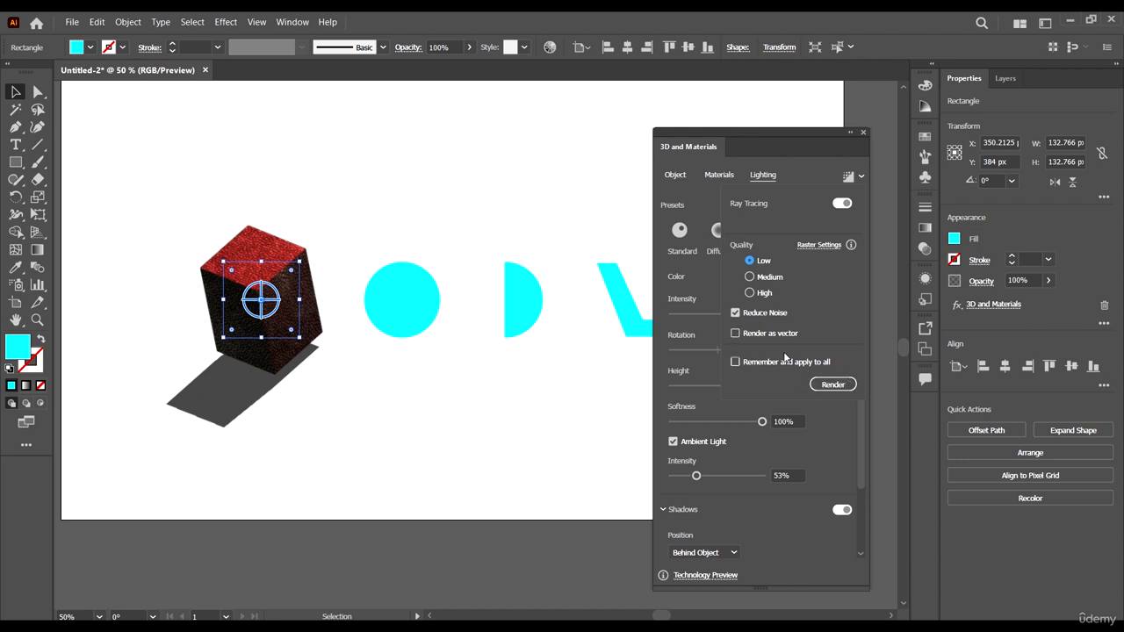
{"action": "left_click", "coordinate": [760, 278]}
{"action": "left_click", "coordinate": [788, 136]}
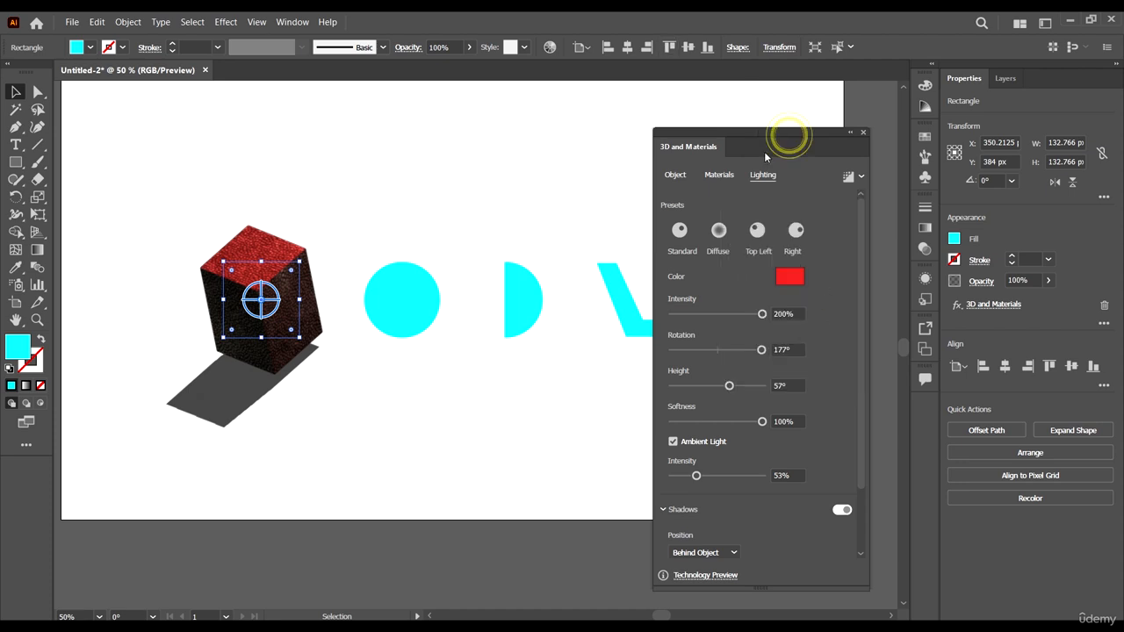
{"action": "left_click_drag", "start_coordinate": [789, 136], "coordinate": [764, 112]}
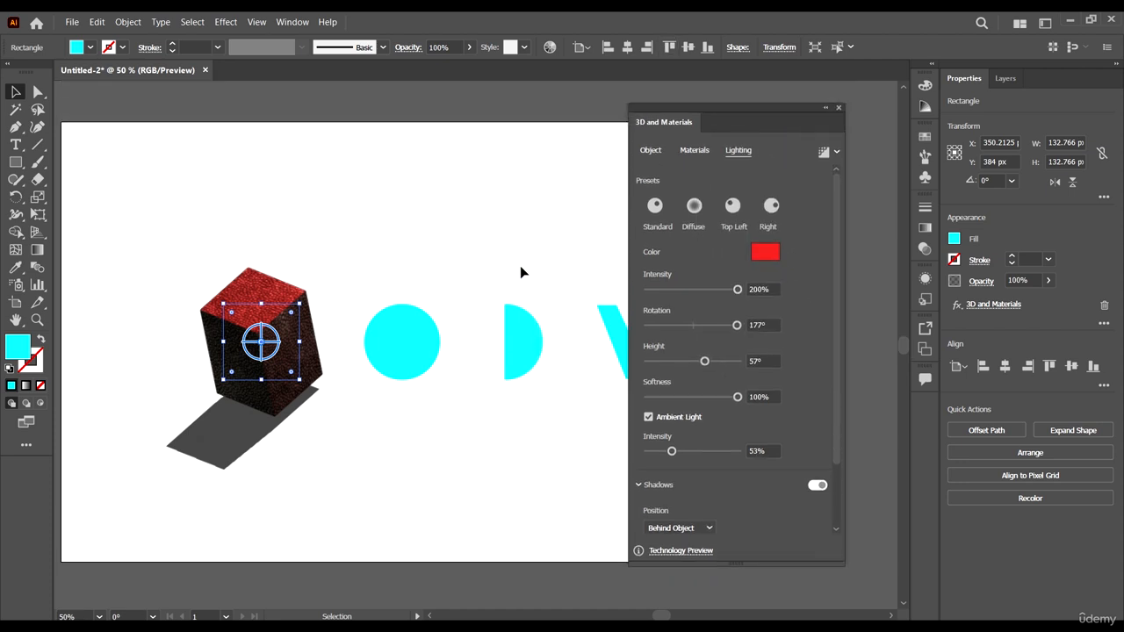
- Render the extruded square with Ray Tracing turned off in the render settings
{"action": "scroll", "coordinate": [575, 412], "scroll_direction": "down", "scroll_amount": 1}
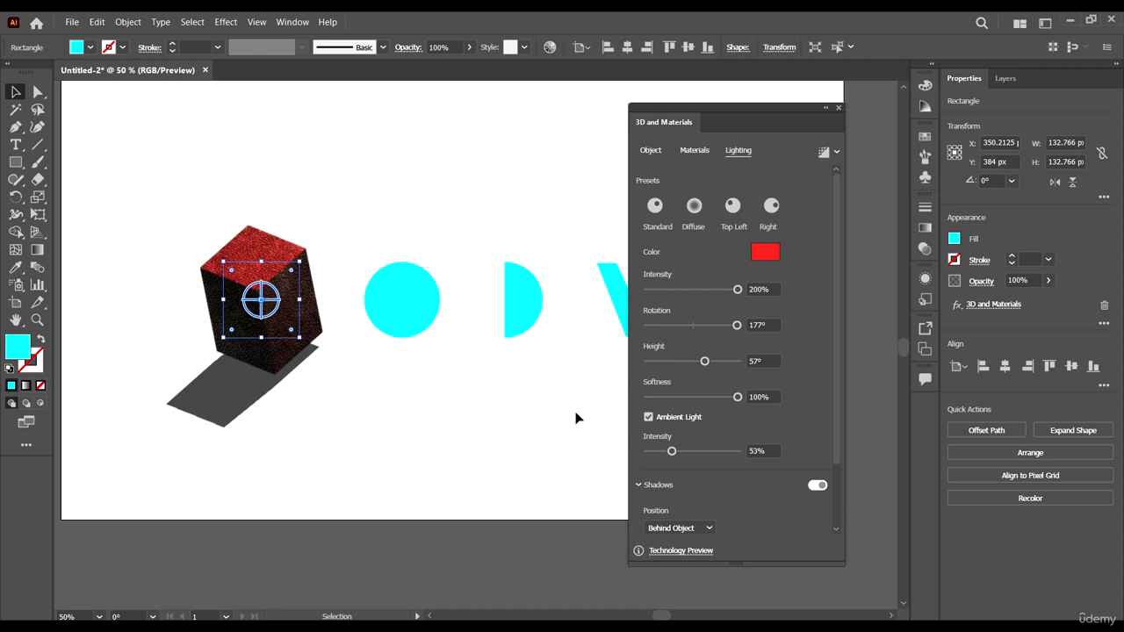
{"action": "left_click", "coordinate": [836, 154]}
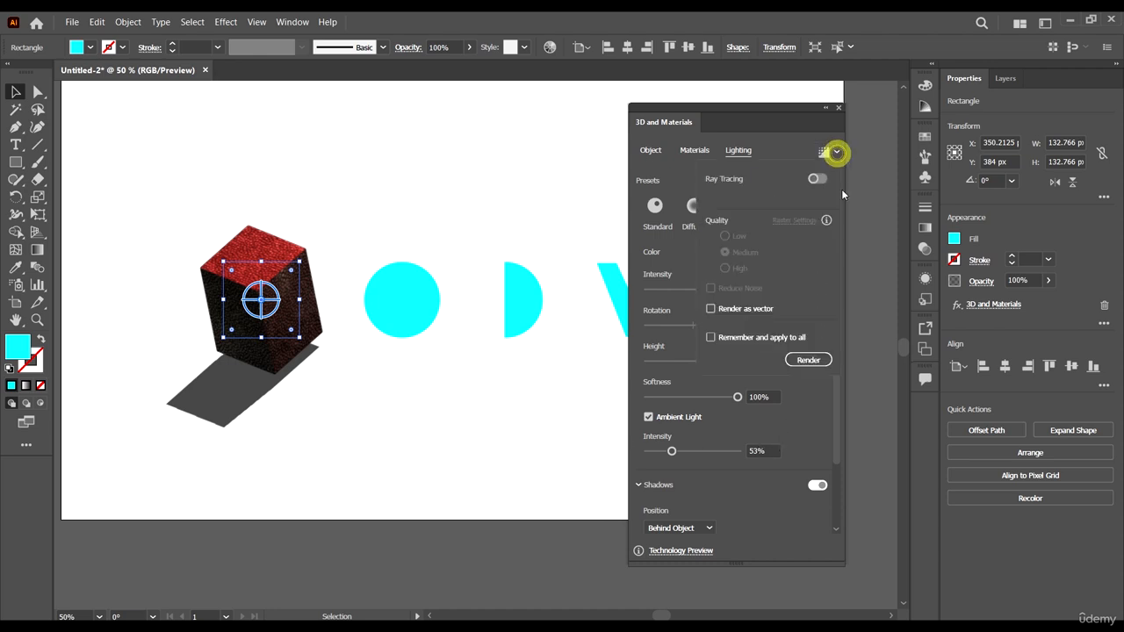
{"action": "left_click", "coordinate": [815, 424]}
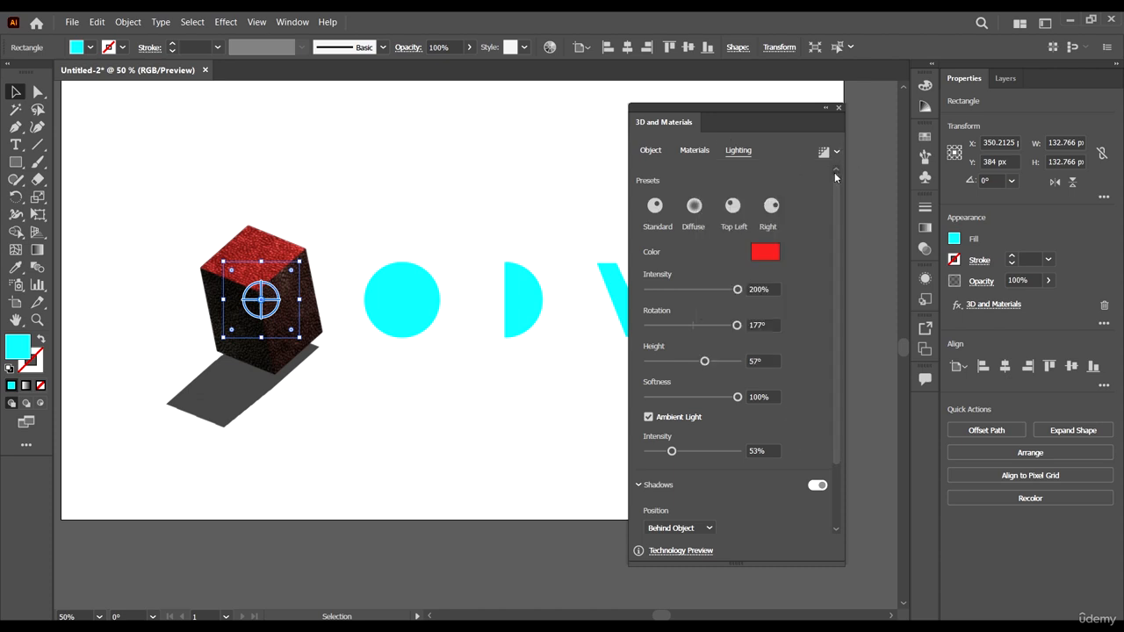
{"action": "left_click", "coordinate": [836, 152]}
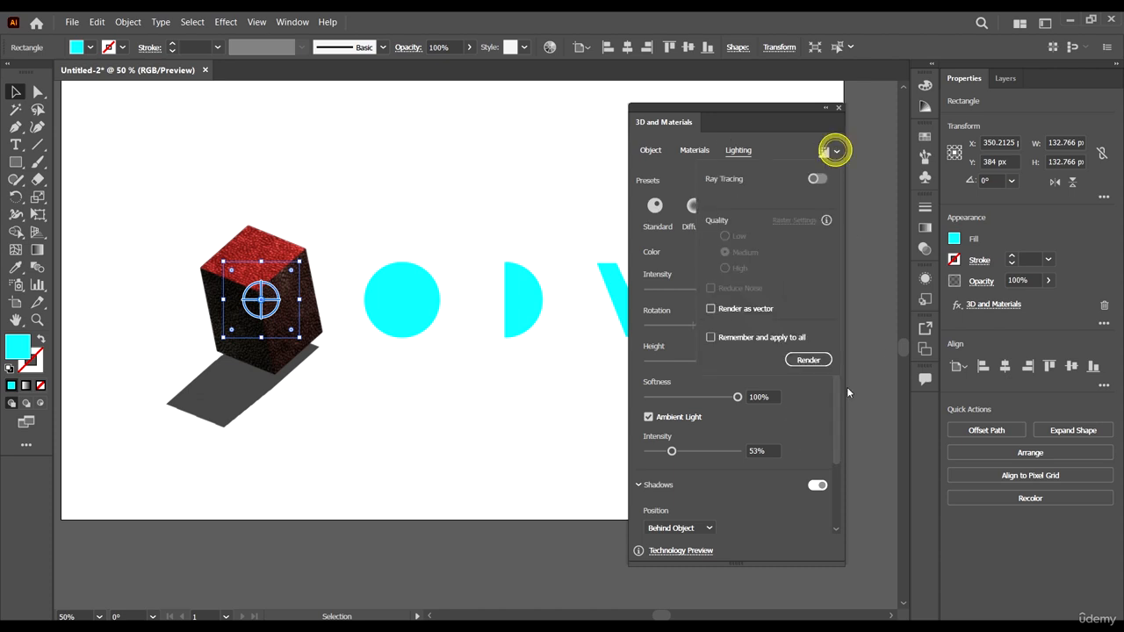
{"action": "left_click", "coordinate": [807, 359]}
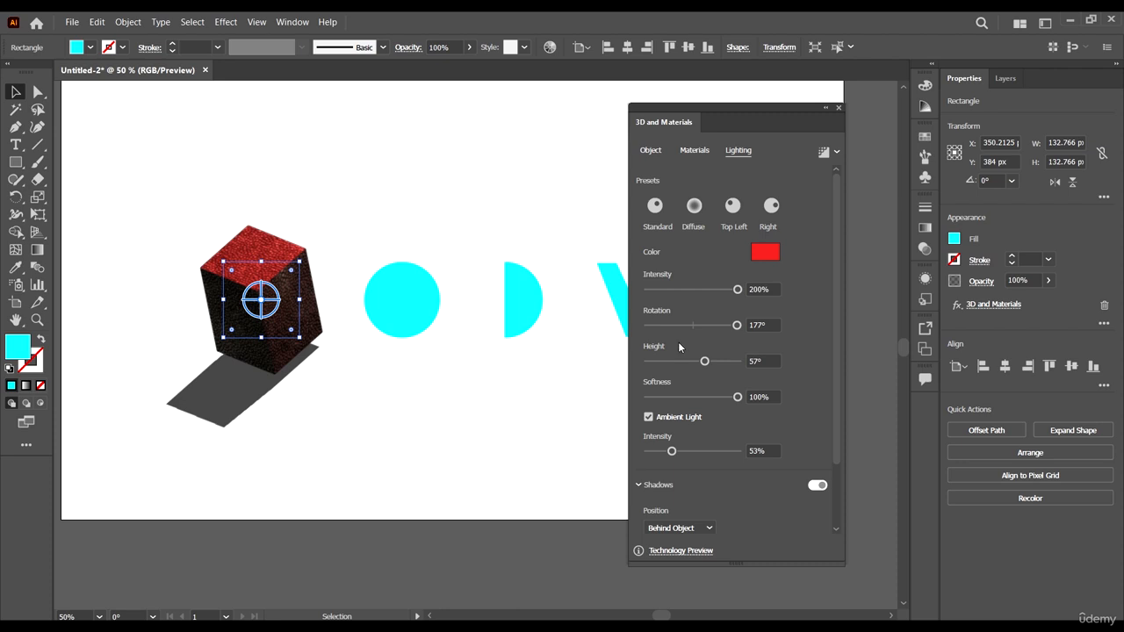
- Reposition the 3D and Materials panel, render the extruded square with ray tracing, and deselect it
{"action": "left_click_drag", "start_coordinate": [784, 122], "coordinate": [747, 125]}
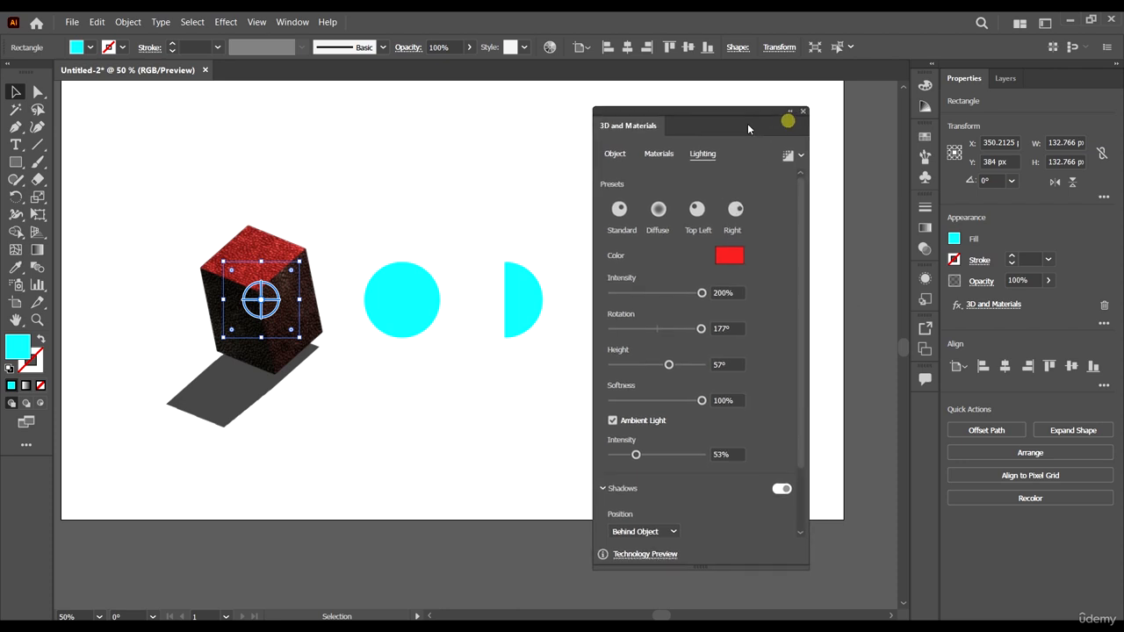
{"action": "left_click", "coordinate": [800, 155]}
{"action": "left_click", "coordinate": [799, 155]}
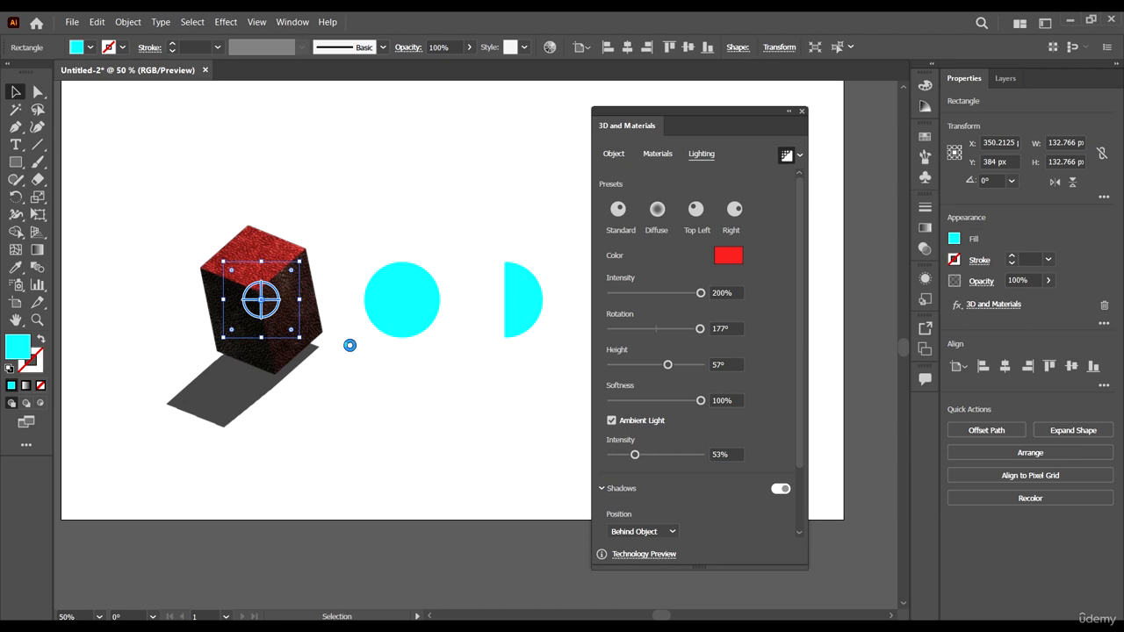
{"action": "scroll", "coordinate": [314, 356], "scroll_direction": "up", "scroll_amount": 2}
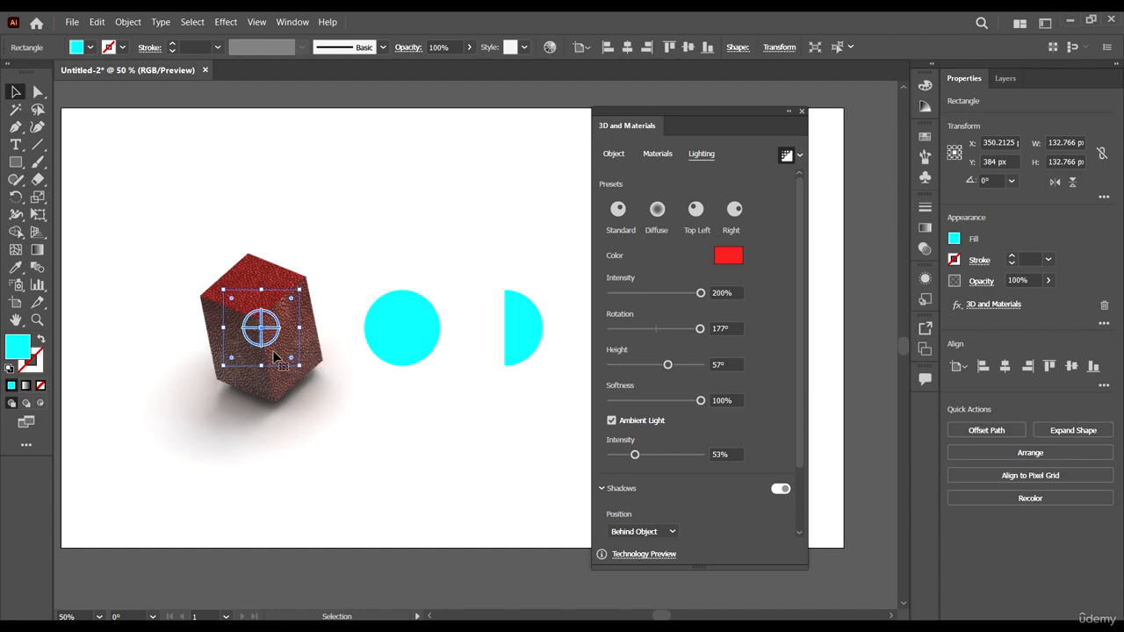
{"action": "scroll", "coordinate": [387, 302], "scroll_direction": "down", "scroll_amount": 1}
{"action": "left_click", "coordinate": [439, 449]}
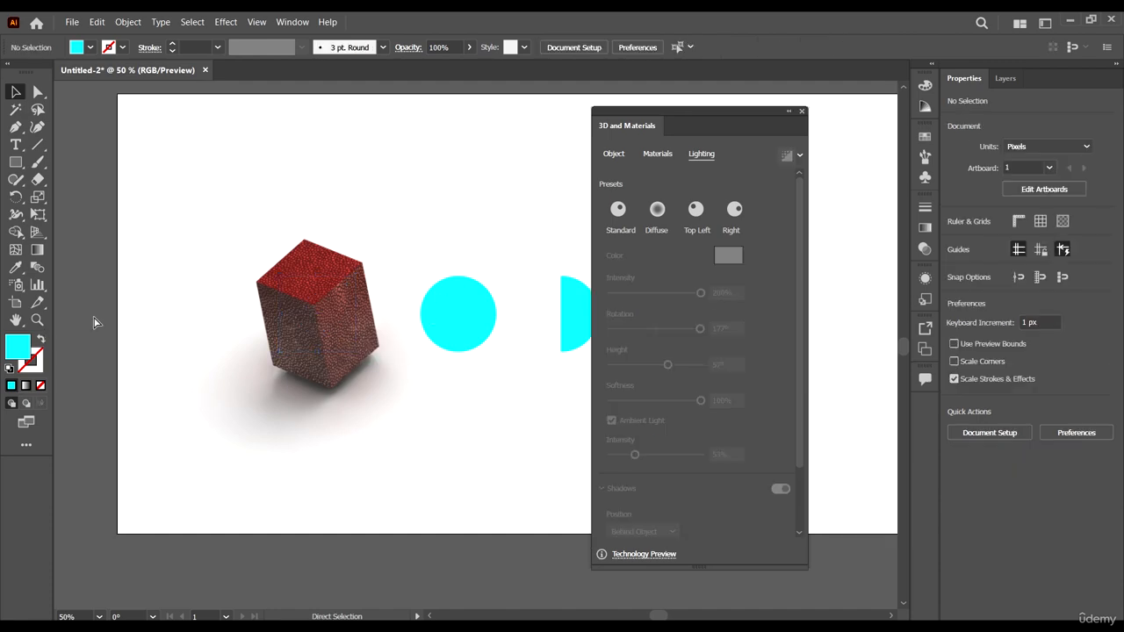
- Examine the surface texture and shadow of the ray-traced cube at close and distant zoom levels
{"action": "scroll", "coordinate": [229, 316], "scroll_direction": "up", "scroll_amount": 2}
{"action": "scroll", "coordinate": [352, 318], "scroll_direction": "down", "scroll_amount": 1}
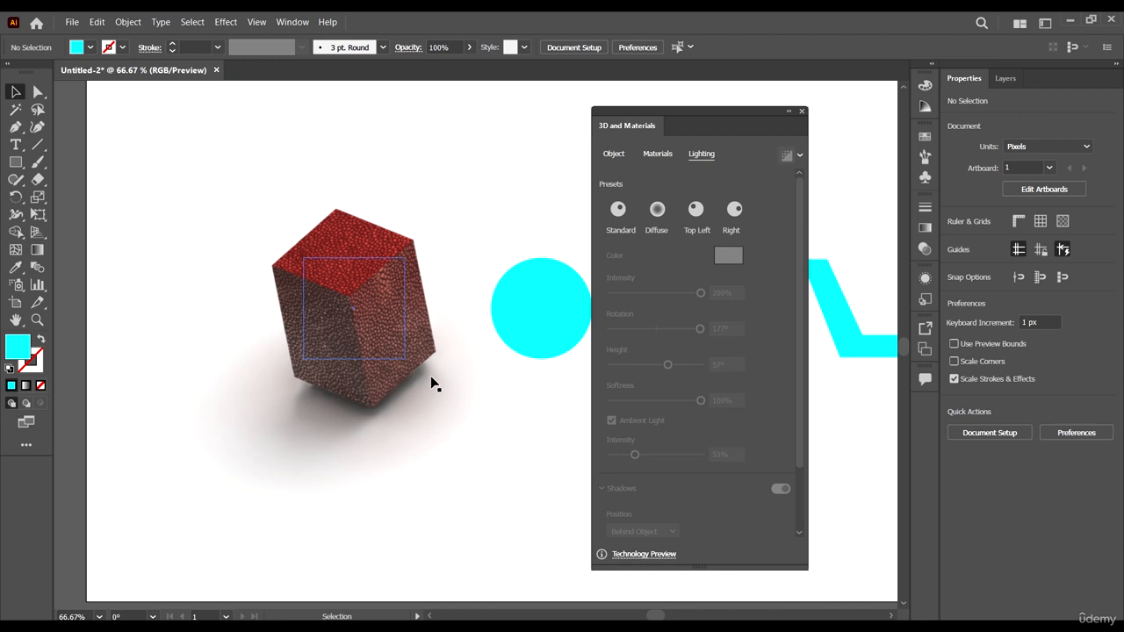
{"action": "scroll", "coordinate": [342, 334], "scroll_direction": "right", "scroll_amount": 2}
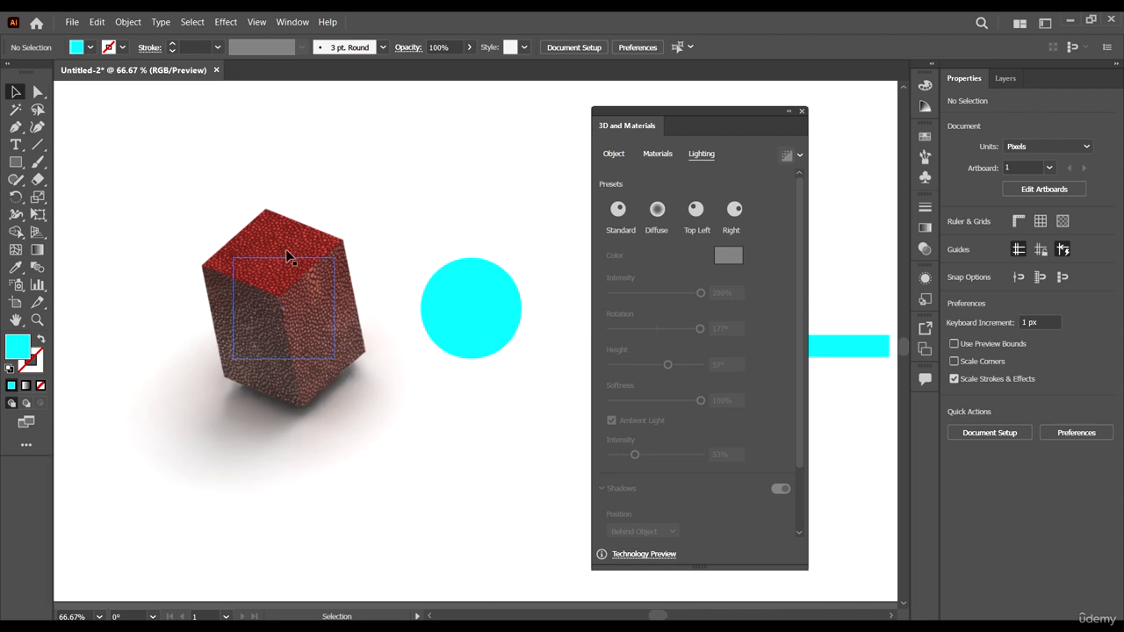
{"action": "scroll", "coordinate": [332, 281], "scroll_direction": "down", "scroll_amount": 2}
{"action": "scroll", "coordinate": [264, 318], "scroll_direction": "left", "scroll_amount": 2}
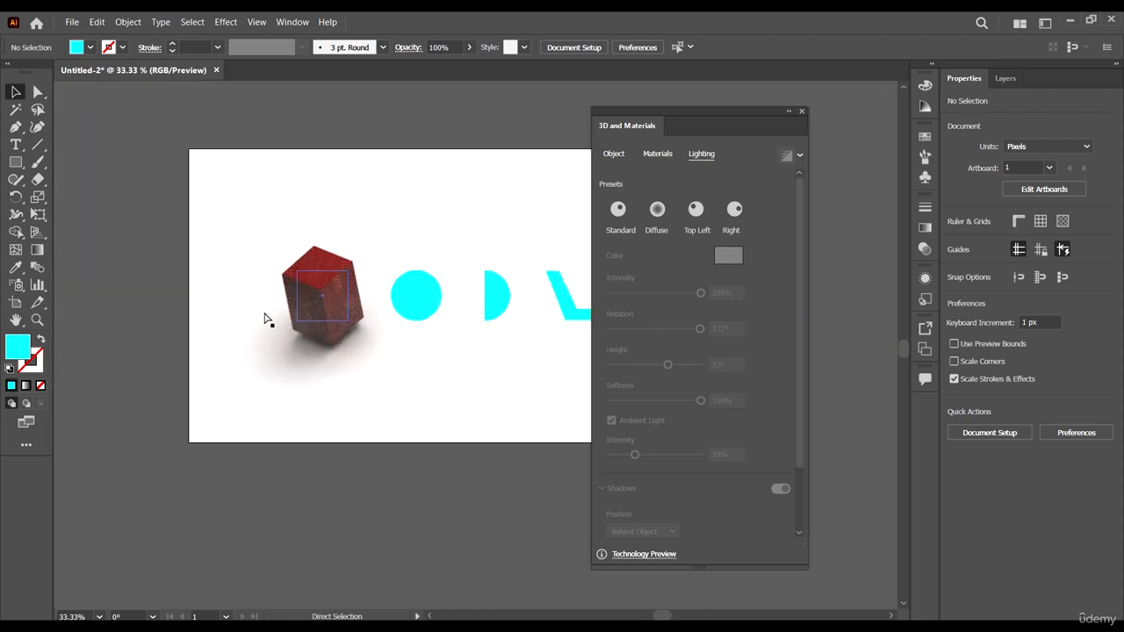
{"action": "scroll", "coordinate": [387, 307], "scroll_direction": "right", "scroll_amount": 2}
{"action": "scroll", "coordinate": [376, 296], "scroll_direction": "up", "scroll_amount": 2}
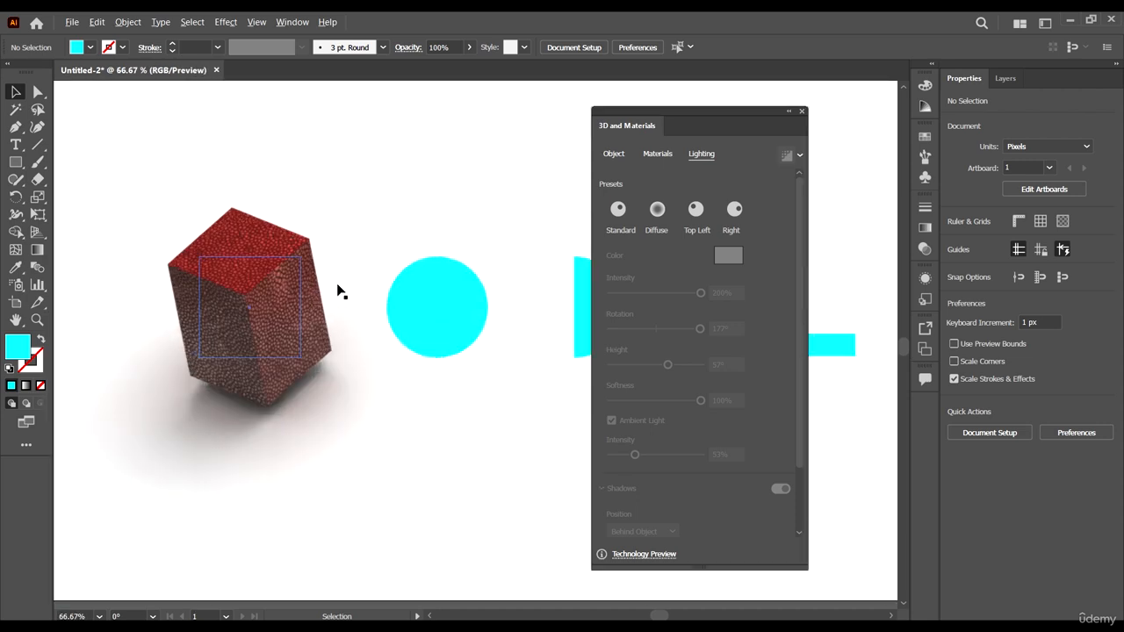
{"action": "scroll", "coordinate": [346, 298], "scroll_direction": "right", "scroll_amount": 1}
{"action": "scroll", "coordinate": [351, 296], "scroll_direction": "left", "scroll_amount": 2}
{"action": "scroll", "coordinate": [432, 310], "scroll_direction": "down", "scroll_amount": 2}
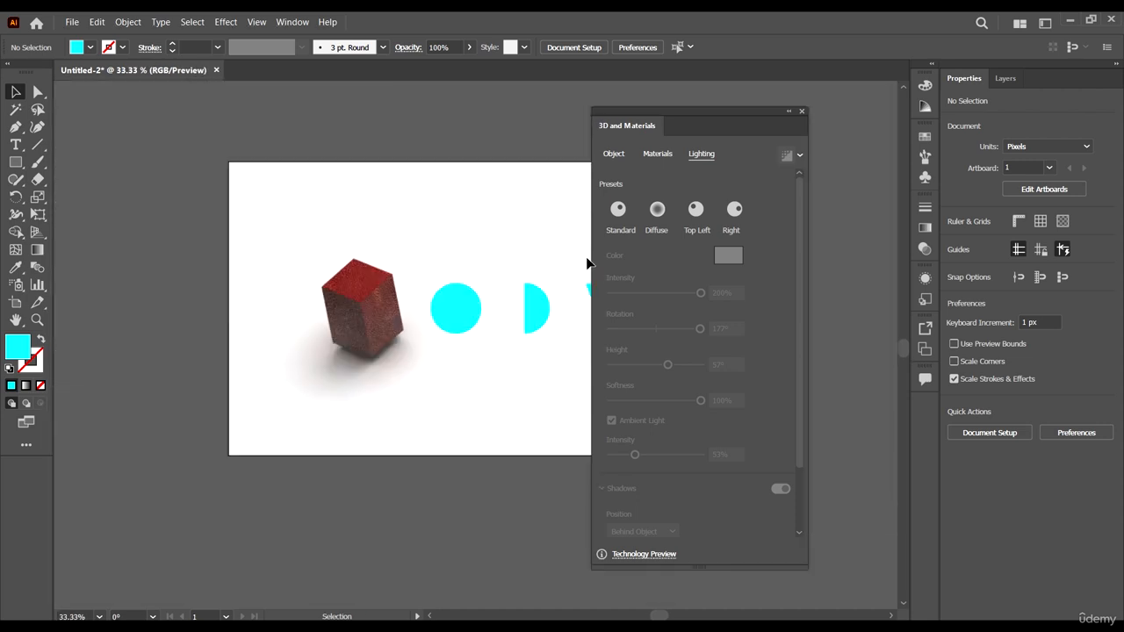
{"action": "scroll", "coordinate": [424, 336], "scroll_direction": "up", "scroll_amount": 2}
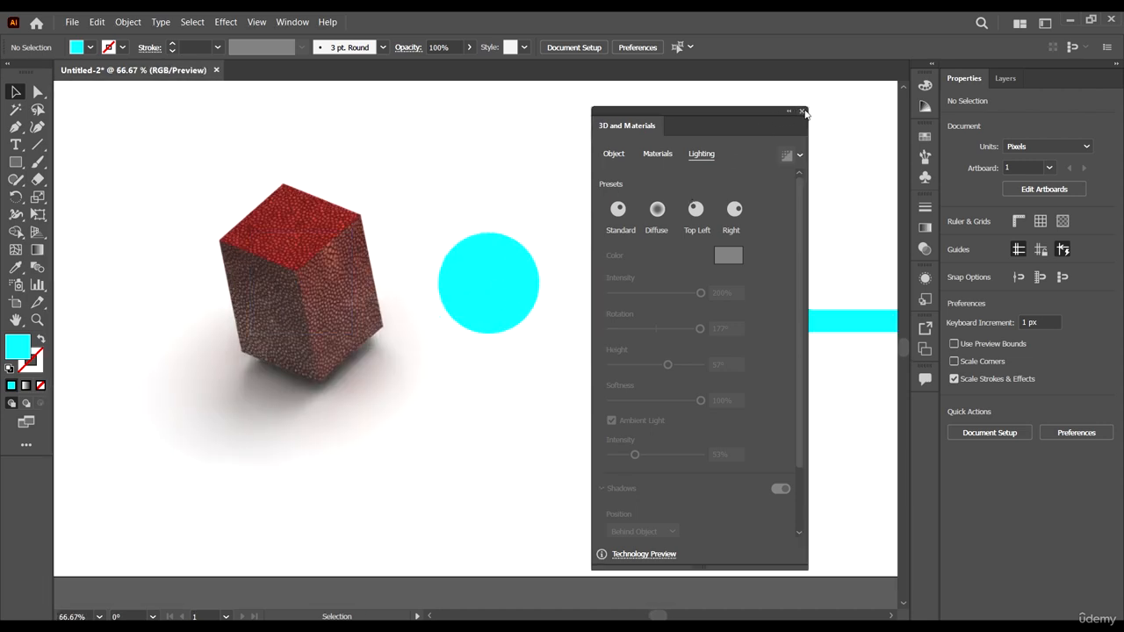
- Move the 3D and Materials panel aside and delete the rendered cube from the artboard
{"action": "left_click_drag", "start_coordinate": [741, 113], "coordinate": [854, 118]}
{"action": "scroll", "coordinate": [378, 235], "scroll_direction": "down", "scroll_amount": 2}
{"action": "left_click", "coordinate": [350, 295]}
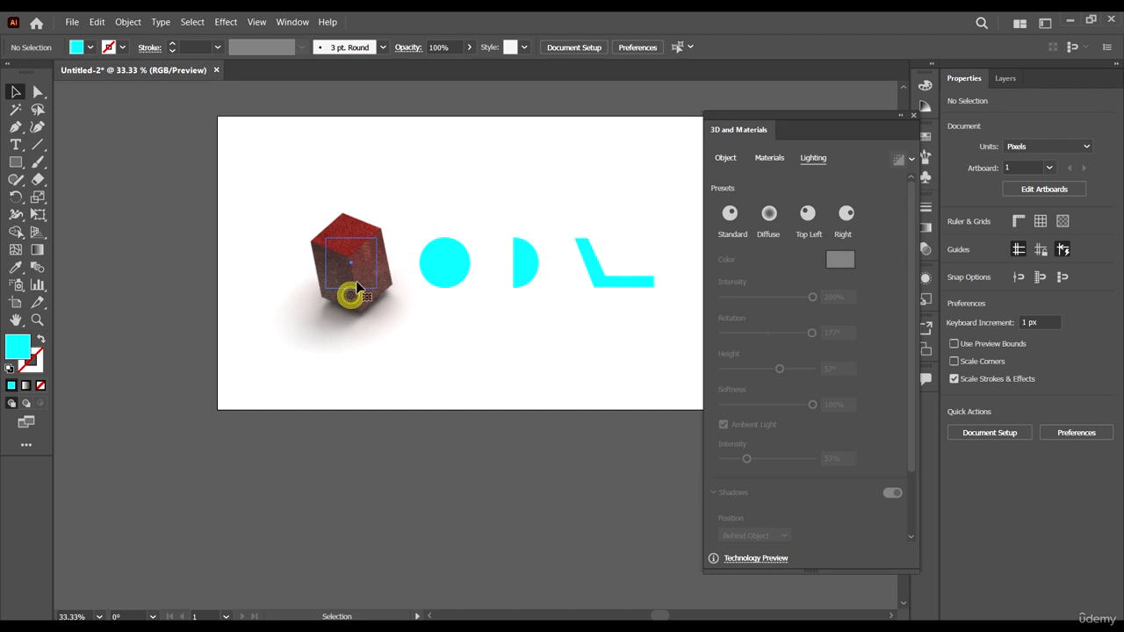
{"action": "key", "text": "Delete"}
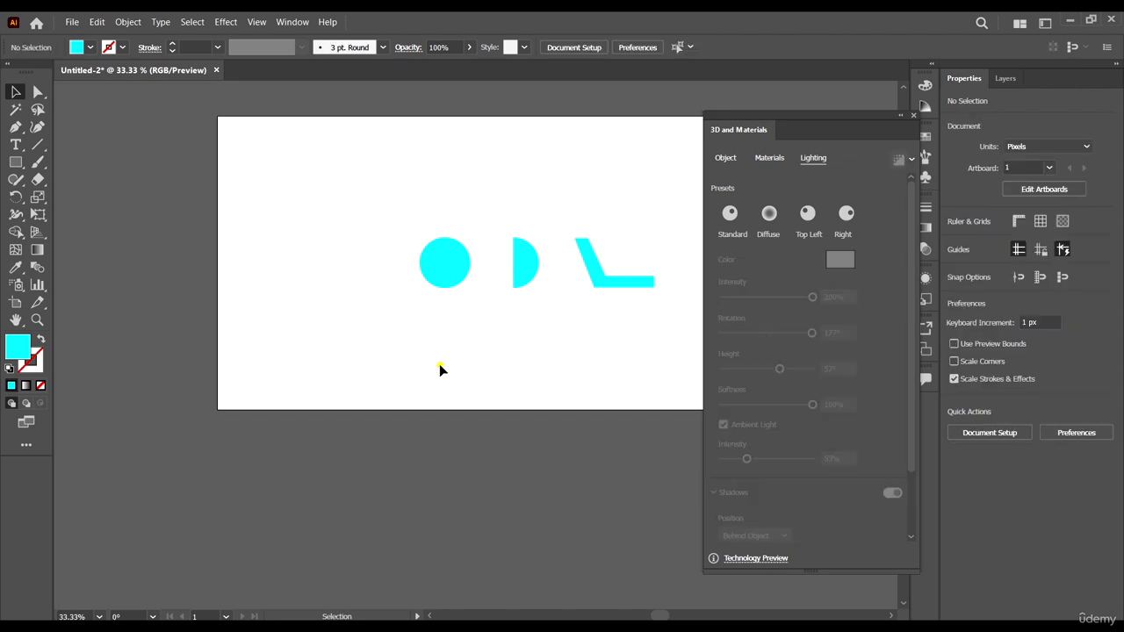
{"action": "left_click", "coordinate": [439, 363]}
- Draw a cyan square about 135 px wide beside the circle and shift it closer to line up with the row
{"action": "scroll", "coordinate": [193, 234], "scroll_direction": "left", "scroll_amount": 1}
{"action": "left_click", "coordinate": [16, 161]}
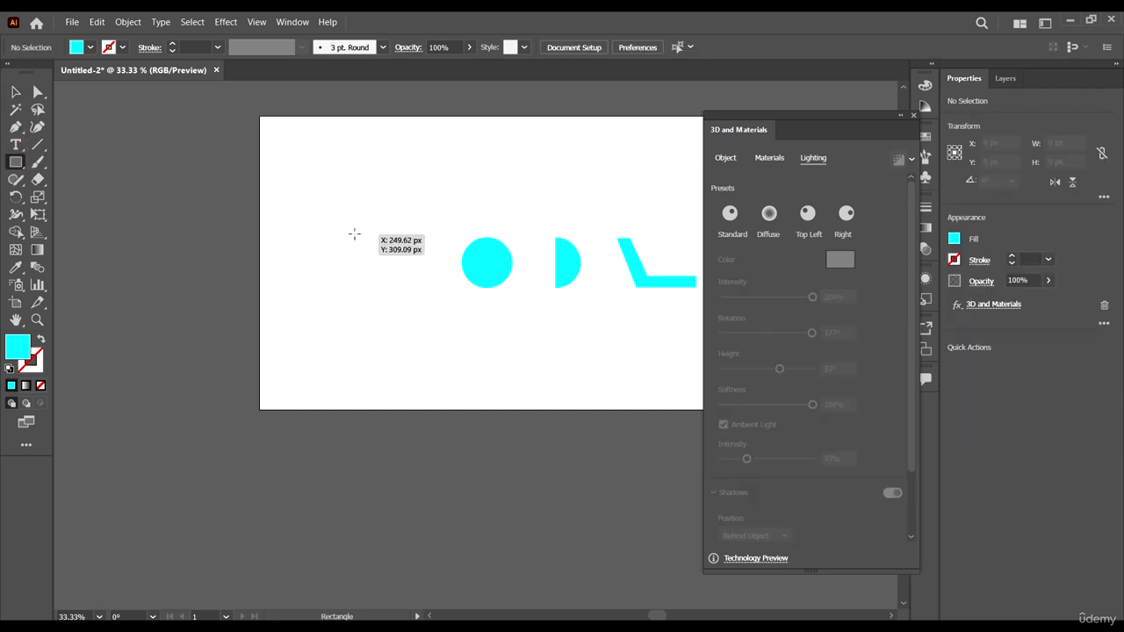
{"action": "left_click_drag", "start_coordinate": [353, 234], "coordinate": [407, 286]}
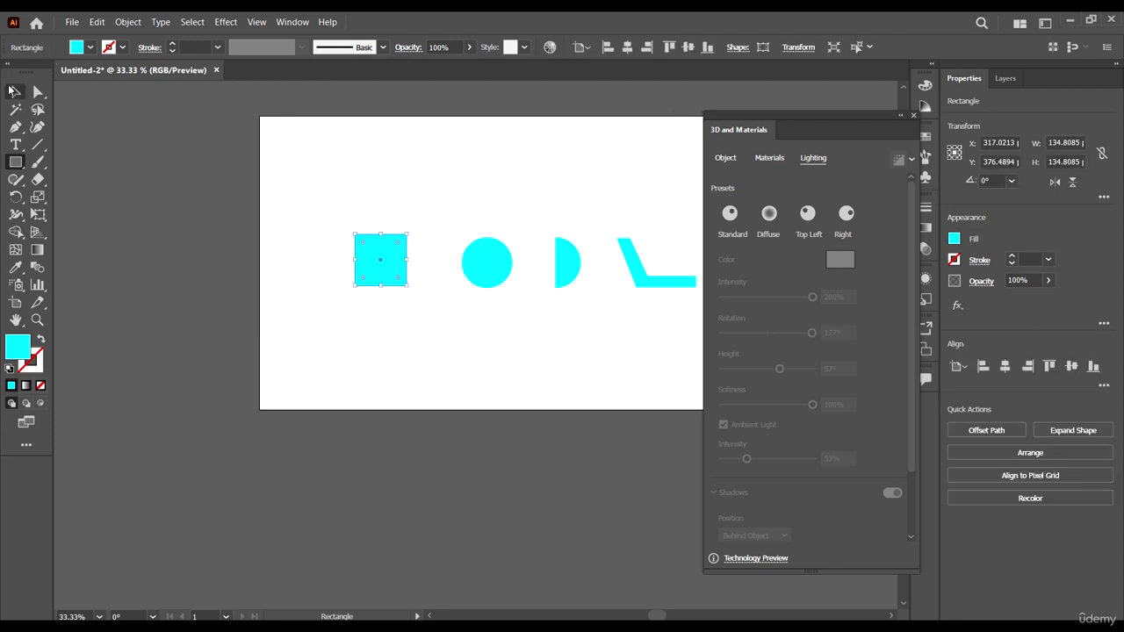
{"action": "left_click", "coordinate": [10, 90]}
{"action": "scroll", "coordinate": [431, 252], "scroll_direction": "right", "scroll_amount": 1}
{"action": "left_click_drag", "start_coordinate": [344, 271], "coordinate": [356, 281]}
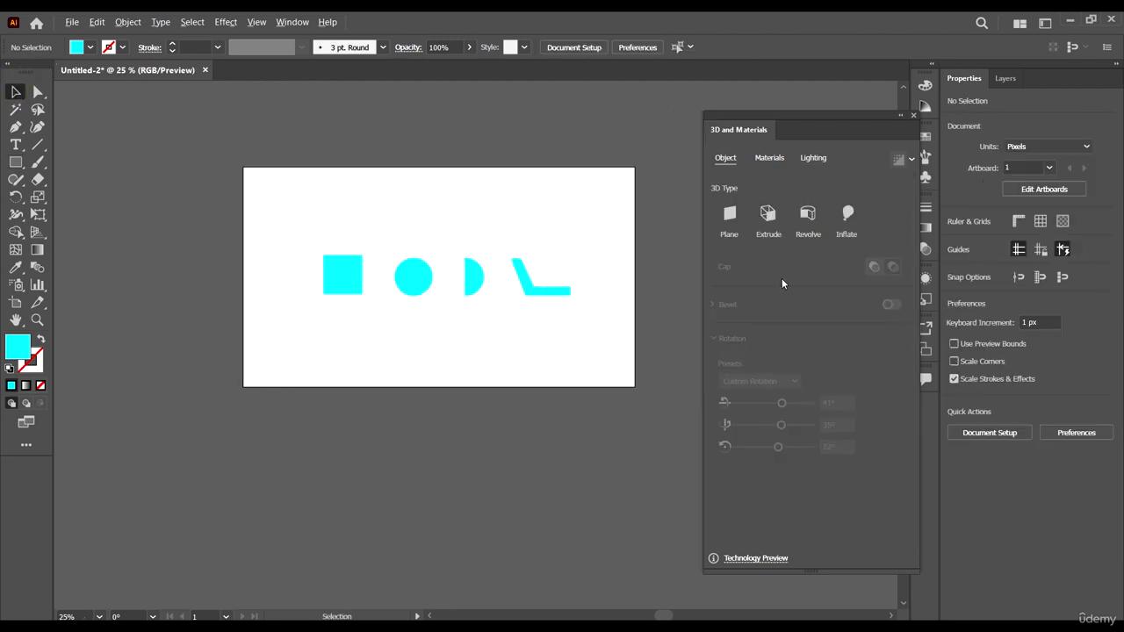
{"action": "scroll", "coordinate": [463, 275], "scroll_direction": "up", "scroll_amount": 2}
{"action": "scroll", "coordinate": [596, 300], "scroll_direction": "down", "scroll_amount": 1}
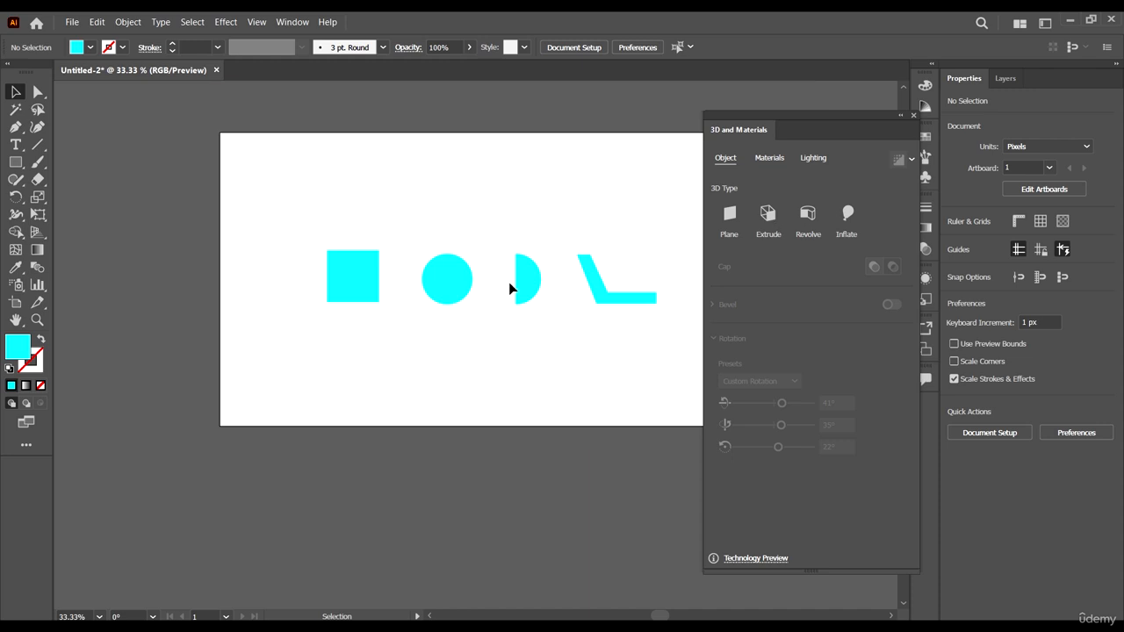
{"action": "scroll", "coordinate": [509, 286], "scroll_direction": "up", "scroll_amount": 1}
{"action": "scroll", "coordinate": [430, 329], "scroll_direction": "right", "scroll_amount": 2}
{"action": "scroll", "coordinate": [402, 298], "scroll_direction": "down", "scroll_amount": 2}
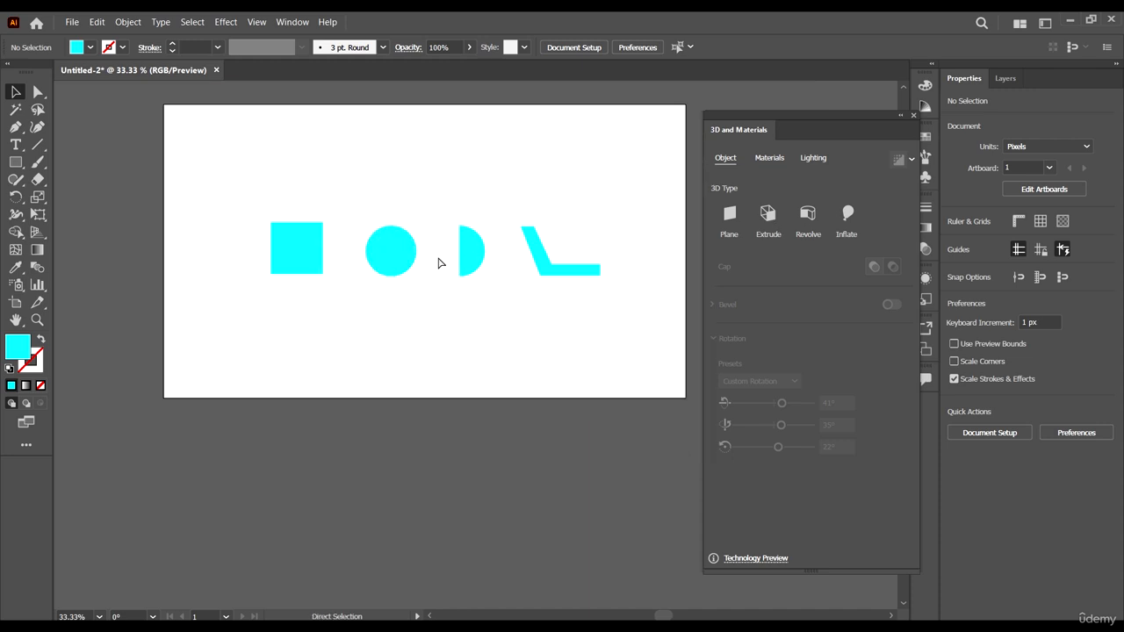
{"action": "scroll", "coordinate": [435, 259], "scroll_direction": "right", "scroll_amount": 1}
{"action": "scroll", "coordinate": [404, 241], "scroll_direction": "up", "scroll_amount": 1}
{"action": "scroll", "coordinate": [386, 241], "scroll_direction": "up", "scroll_amount": 2}
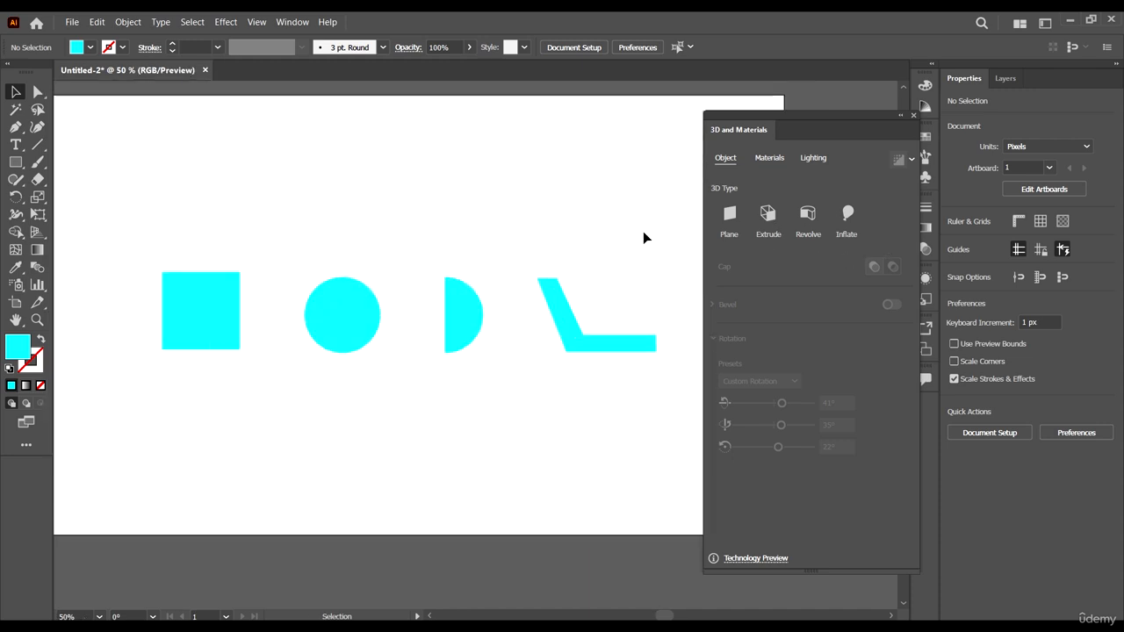
- Change the fill of the L-shaped path to the dark teal 017F7C
{"action": "left_click", "coordinate": [589, 336]}
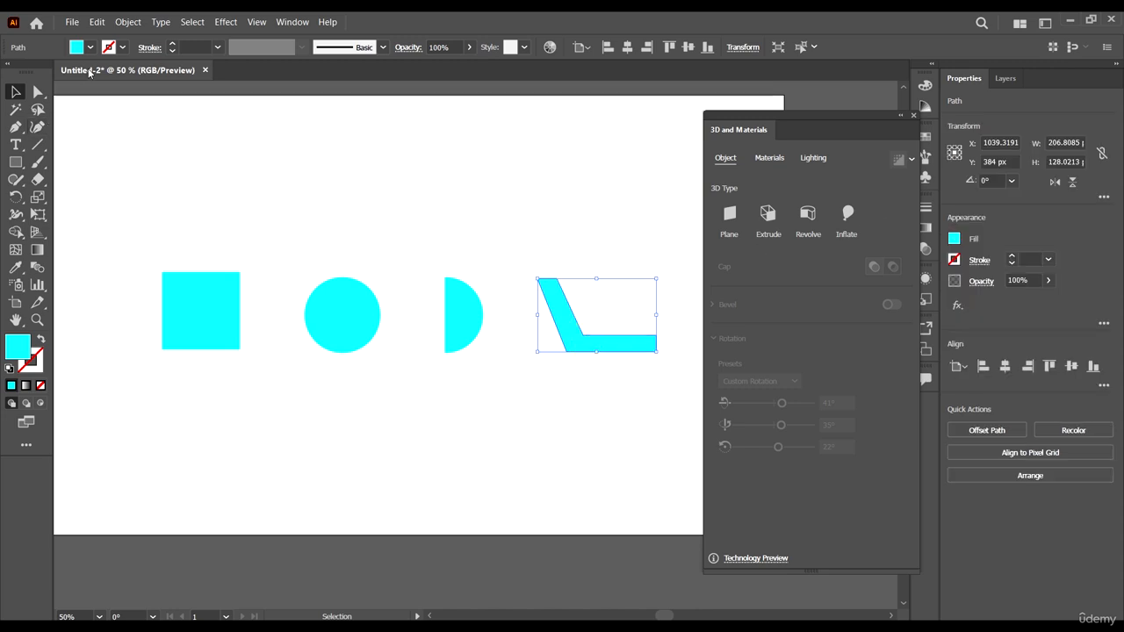
{"action": "double_click", "coordinate": [17, 345]}
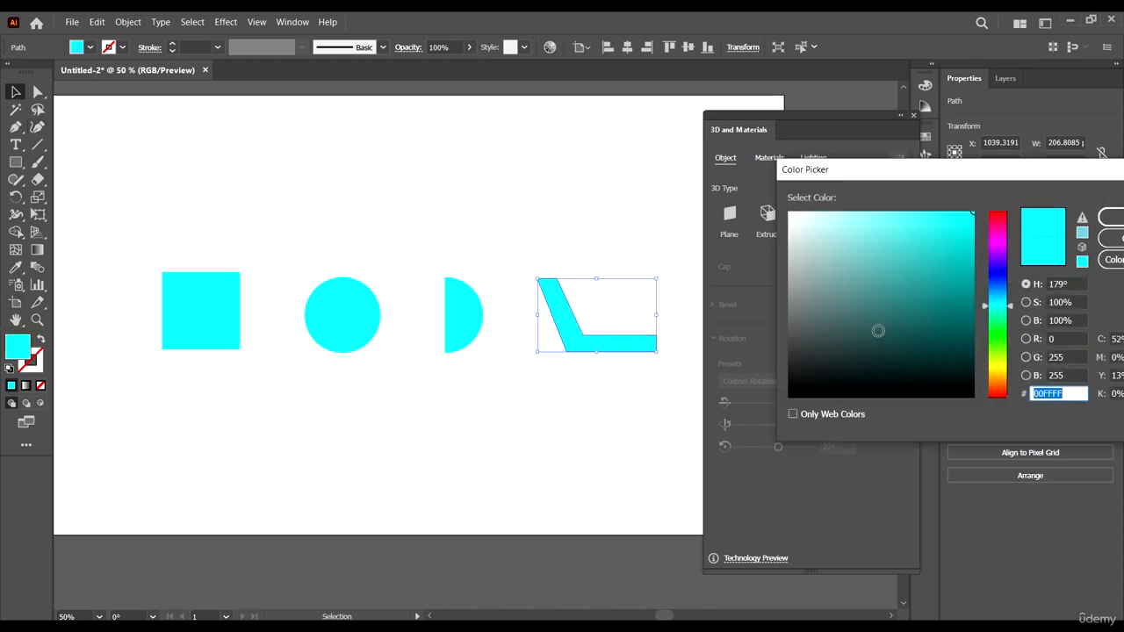
{"action": "left_click_drag", "start_coordinate": [969, 271], "coordinate": [971, 303]}
{"action": "left_click", "coordinate": [1112, 218]}
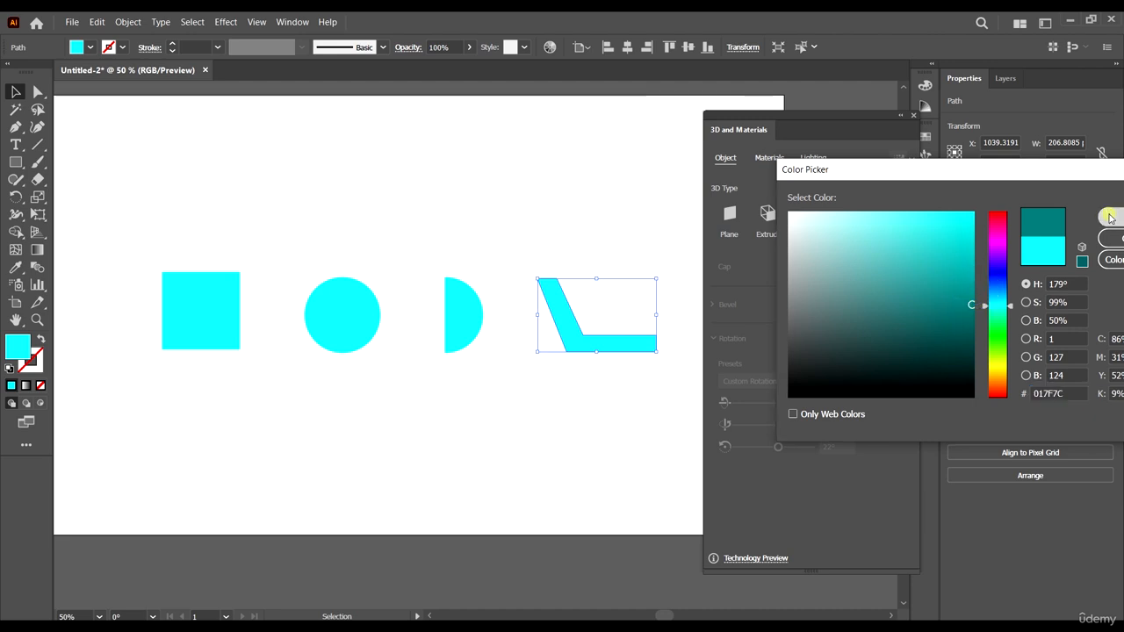
{"action": "scroll", "coordinate": [488, 319], "scroll_direction": "right", "scroll_amount": 1}
{"action": "scroll", "coordinate": [488, 318], "scroll_direction": "right", "scroll_amount": 1}
{"action": "key", "text": "v"}
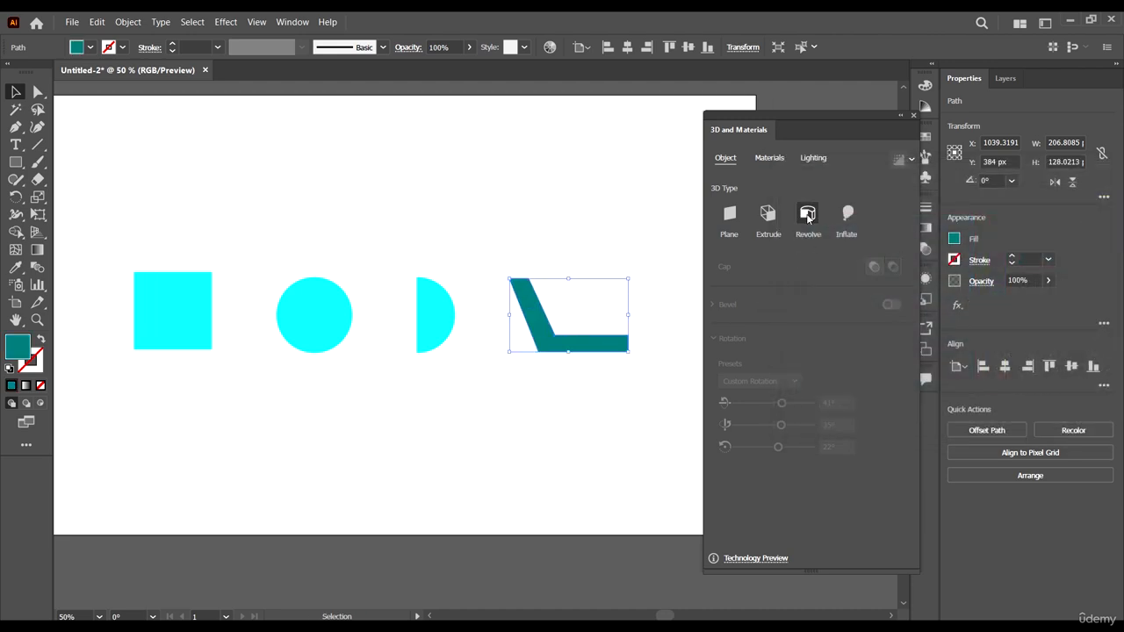
- Apply Revolve to the teal L-shaped path and move the resulting 3D object away from the half circle
{"action": "left_click", "coordinate": [808, 216]}
{"action": "scroll", "coordinate": [584, 305], "scroll_direction": "right", "scroll_amount": 3}
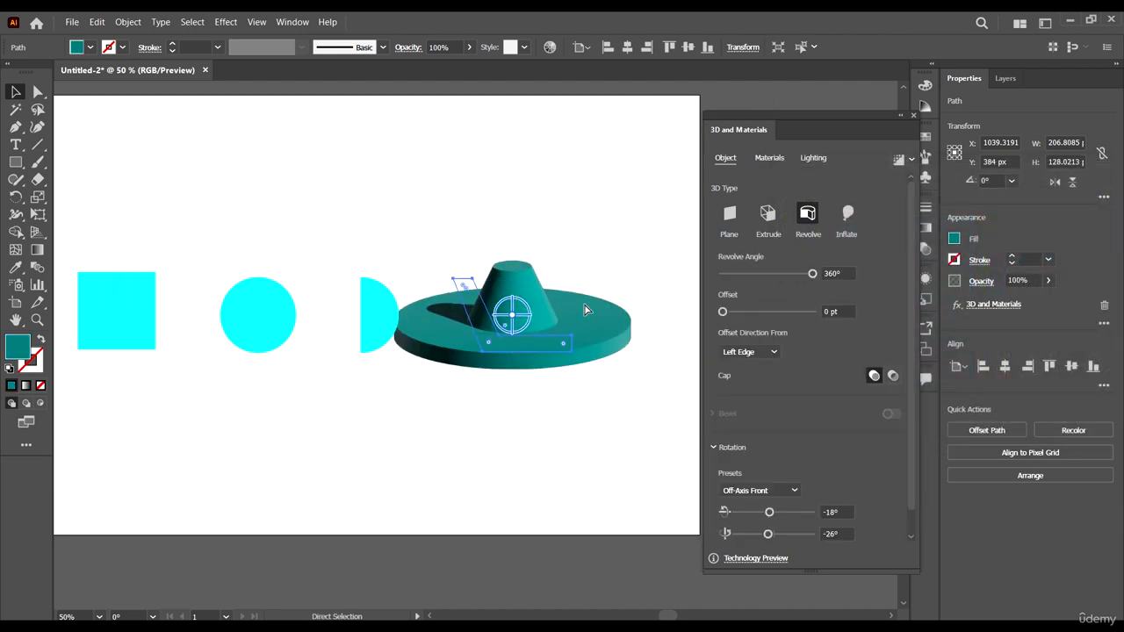
{"action": "left_click_drag", "start_coordinate": [491, 290], "coordinate": [542, 281]}
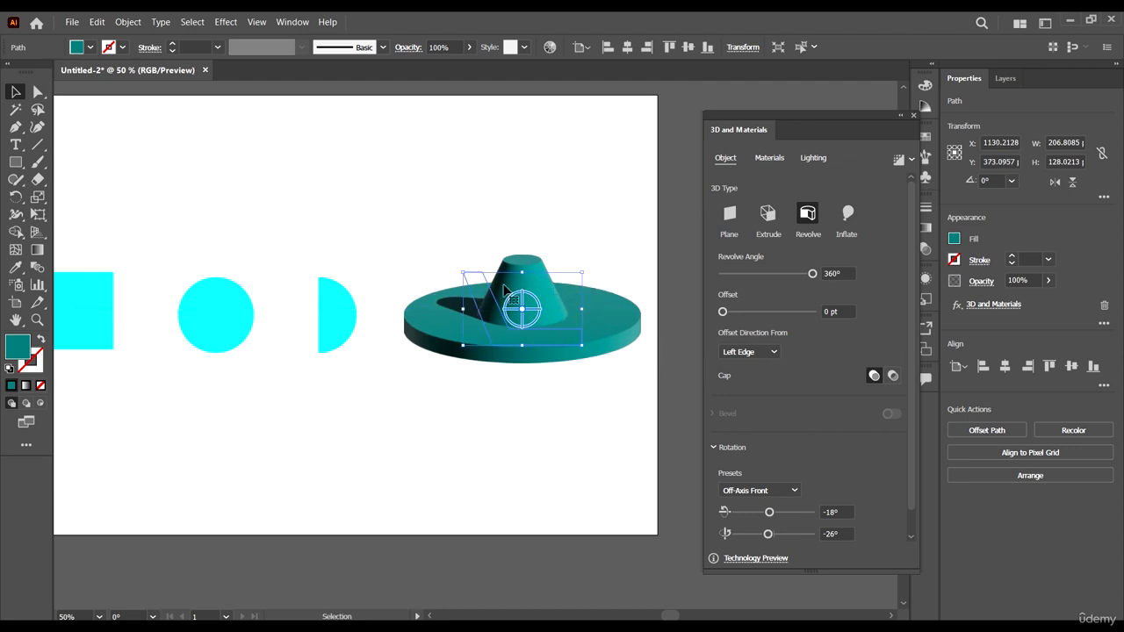
{"action": "left_click", "coordinate": [606, 446]}
{"action": "left_click", "coordinate": [525, 261]}
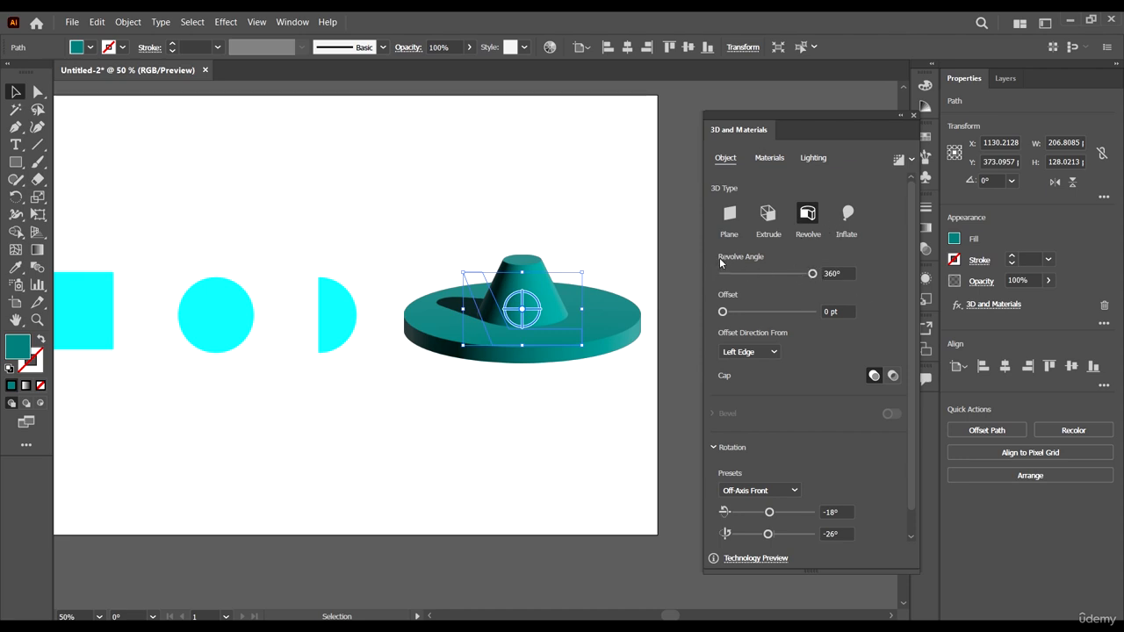
- Try the Revolve Angle and Offset, leave them at 360° and 0 pt, and set Offset Direction From to Right Edge
{"action": "left_click_drag", "start_coordinate": [815, 279], "coordinate": [872, 297]}
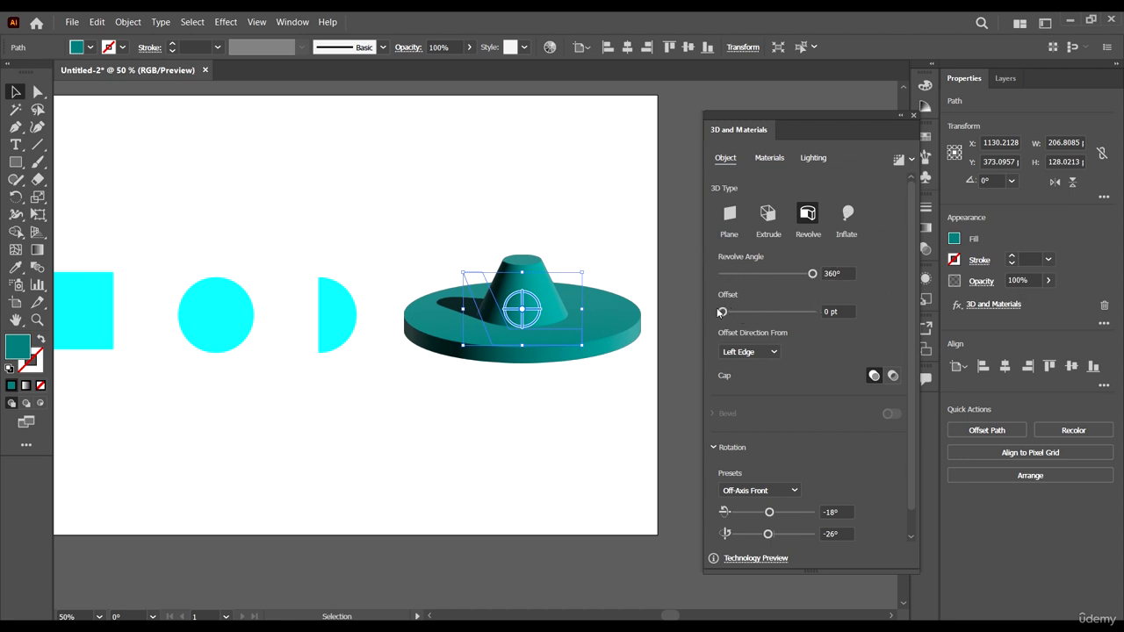
{"action": "mouse_move", "coordinate": [723, 312]}
{"action": "left_mouse_down"}
{"action": "mouse_move", "coordinate": [746, 311]}
{"action": "mouse_move", "coordinate": [723, 314]}
{"action": "left_mouse_up"}
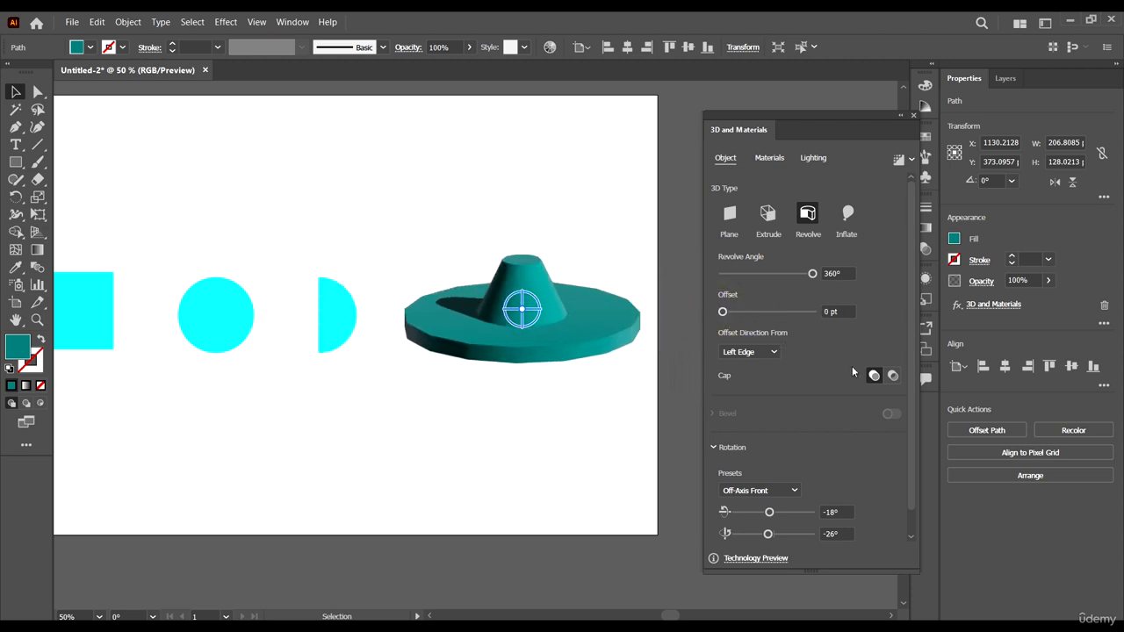
{"action": "left_click", "coordinate": [765, 352]}
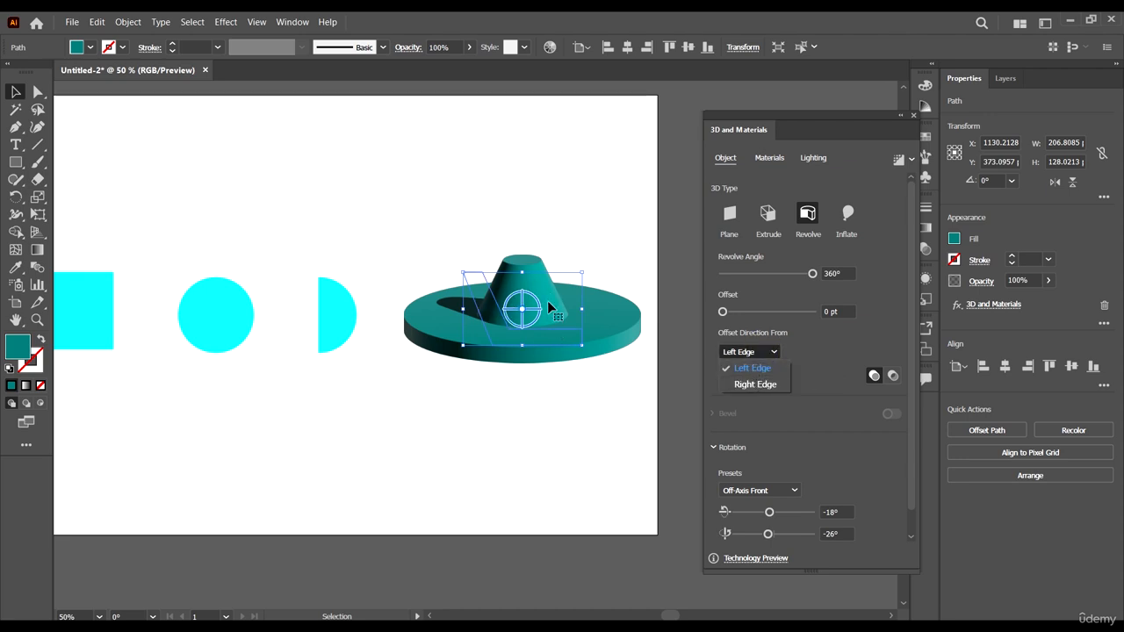
{"action": "left_click", "coordinate": [761, 385]}
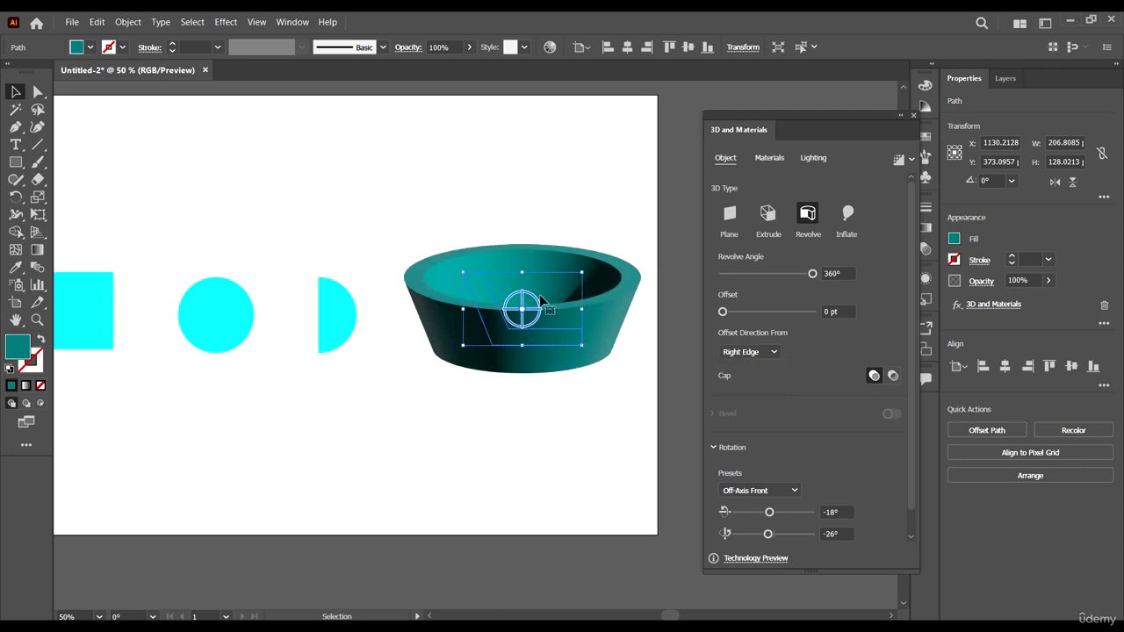
{"action": "scroll", "coordinate": [570, 312], "scroll_direction": "right", "scroll_amount": 2}
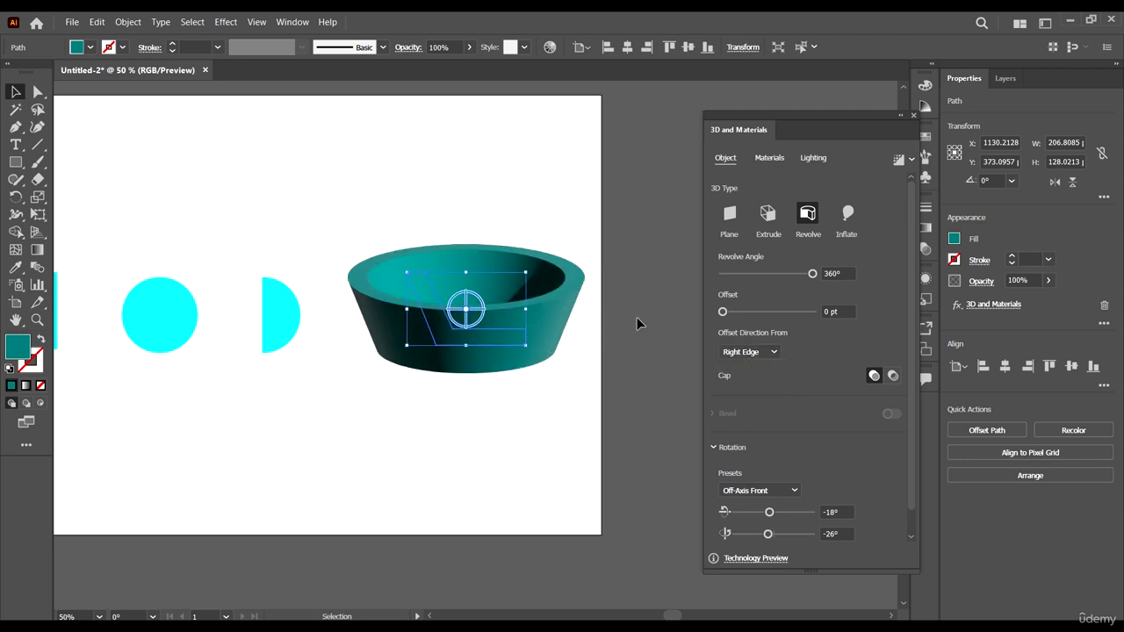
- Try the hollow cap on the revolved bowl, and switch it back to the solid cap
{"action": "left_click", "coordinate": [892, 375]}
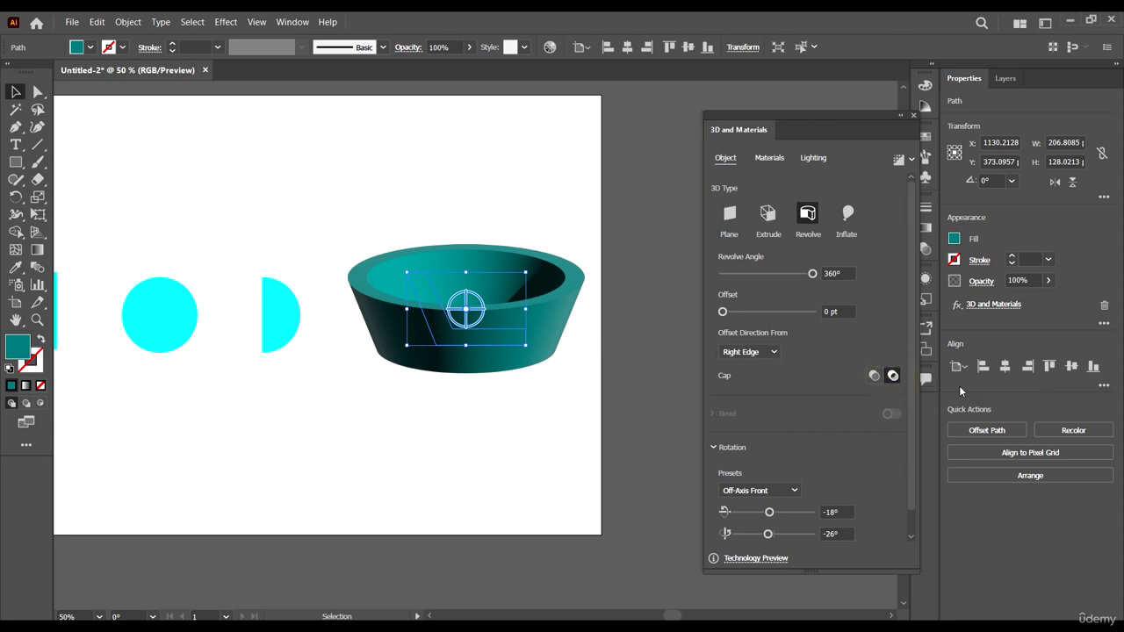
{"action": "left_click", "coordinate": [871, 377]}
{"action": "scroll", "coordinate": [483, 361], "scroll_direction": "down", "scroll_amount": 1}
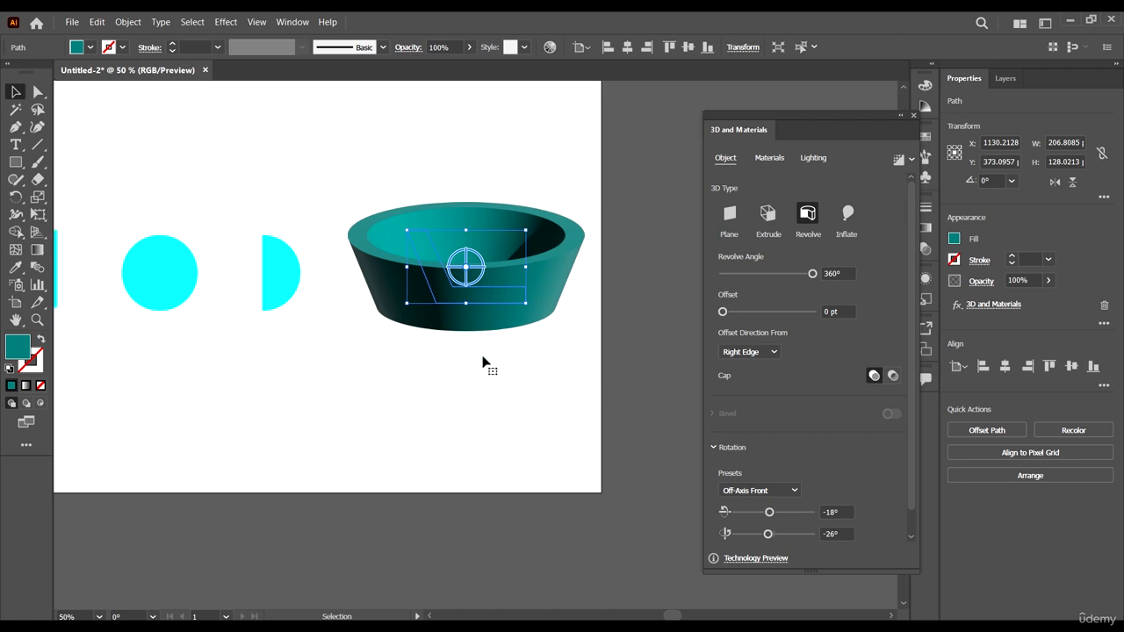
{"action": "scroll", "coordinate": [885, 490], "scroll_direction": "up", "scroll_amount": 2}
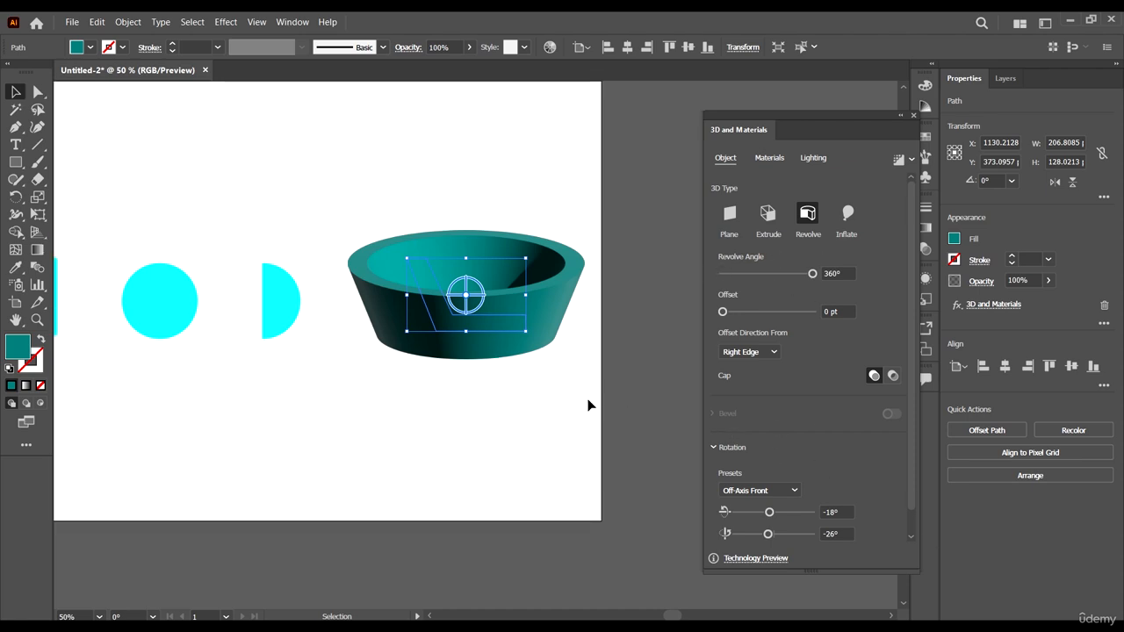
{"action": "scroll", "coordinate": [512, 317], "scroll_direction": "up", "scroll_amount": 4}
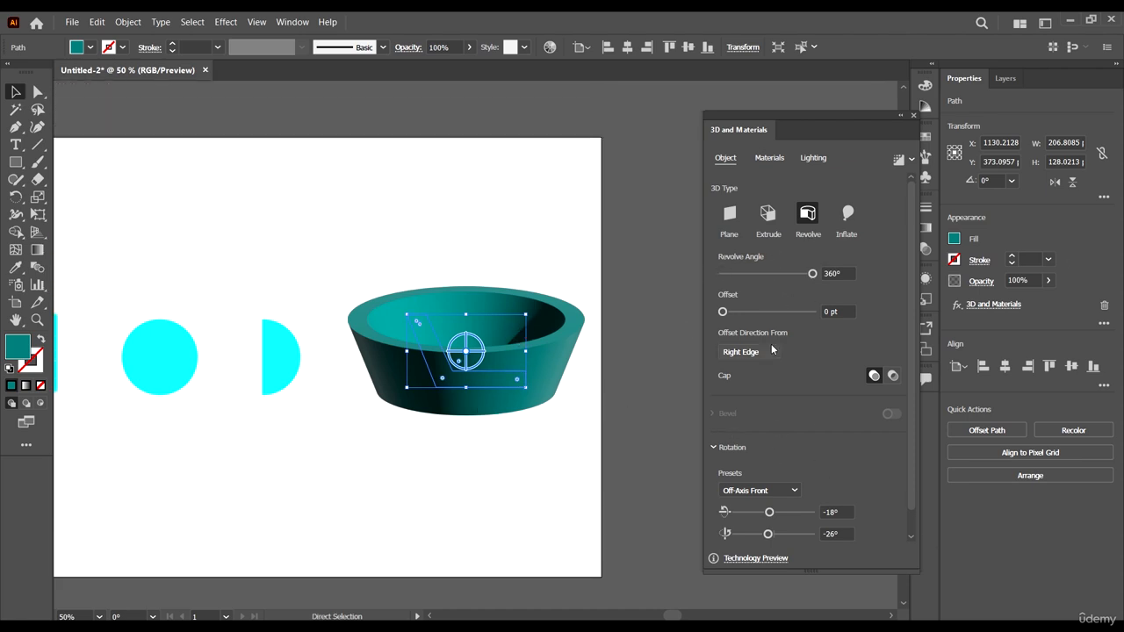
- Place a copy of the cyan half circle below the bowl, revolve it 360° into a sphere, and shift it right
{"action": "scroll", "coordinate": [567, 331], "scroll_direction": "left", "scroll_amount": 4}
{"action": "scroll", "coordinate": [101, 244], "scroll_direction": "down", "scroll_amount": 5}
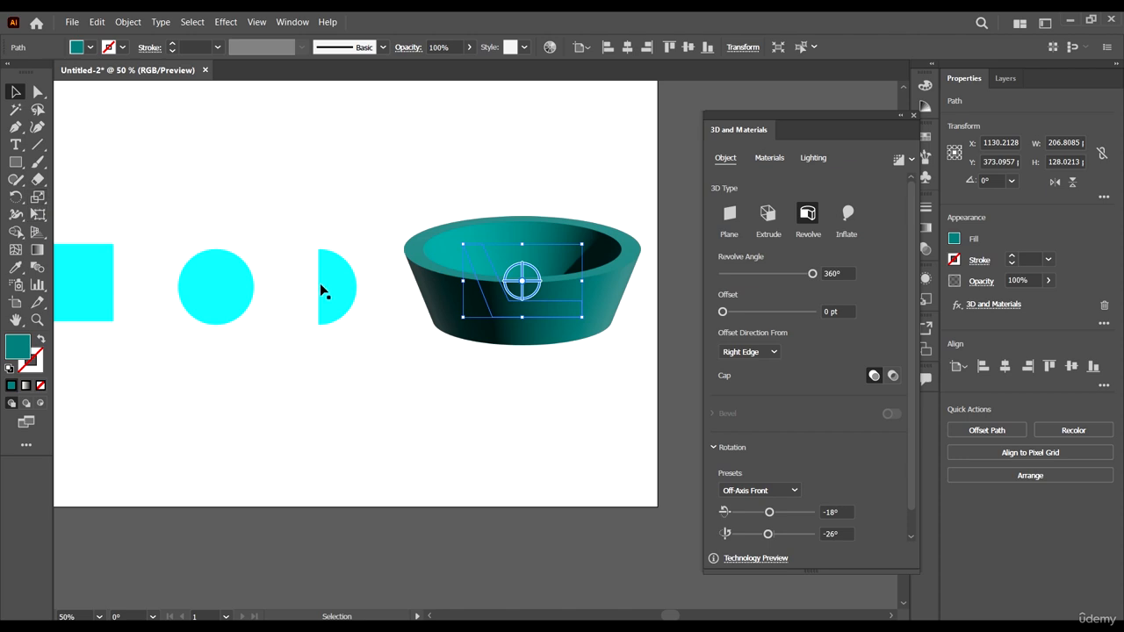
{"action": "left_click_drag", "start_coordinate": [321, 290], "coordinate": [482, 405]}
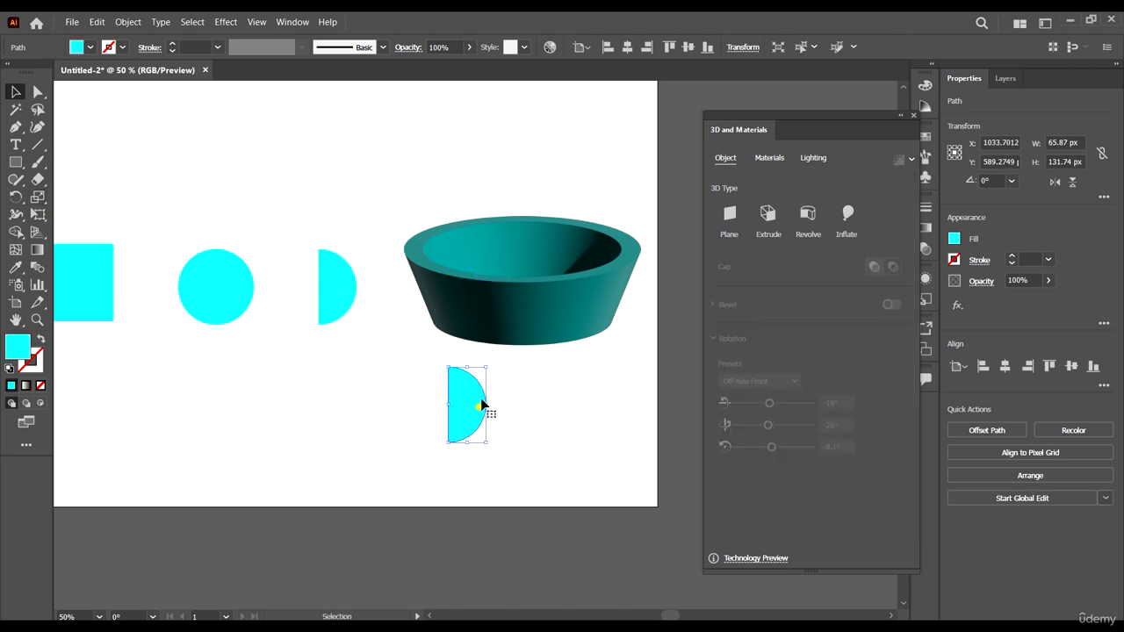
{"action": "left_click", "coordinate": [808, 223]}
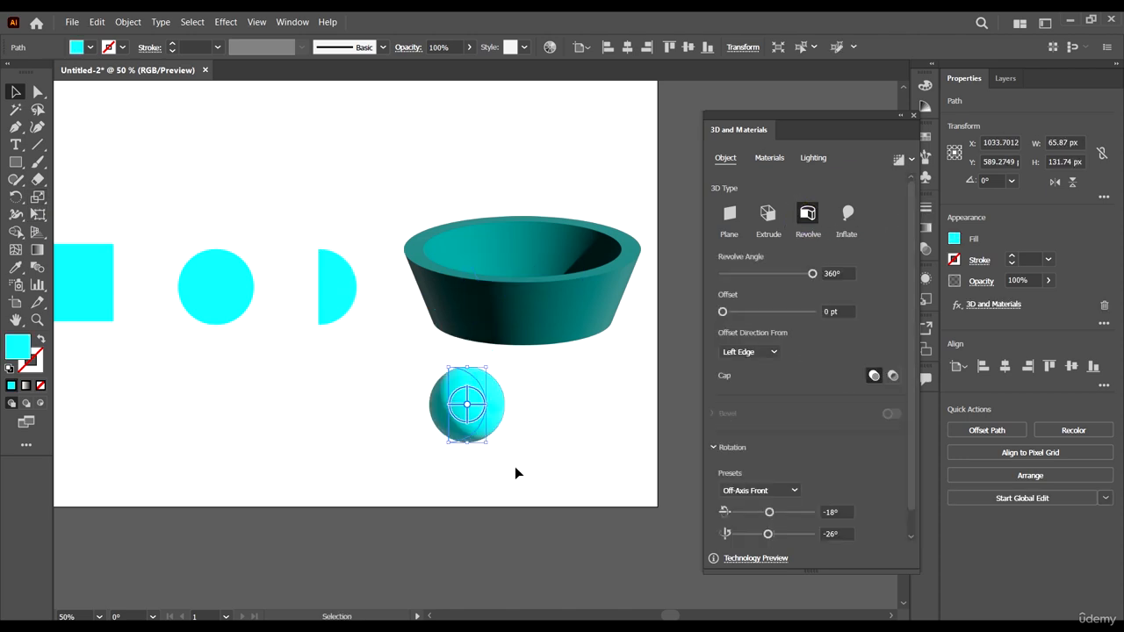
{"action": "left_click", "coordinate": [578, 434]}
{"action": "left_click_drag", "start_coordinate": [497, 409], "coordinate": [584, 386]}
{"action": "left_click", "coordinate": [615, 397]}
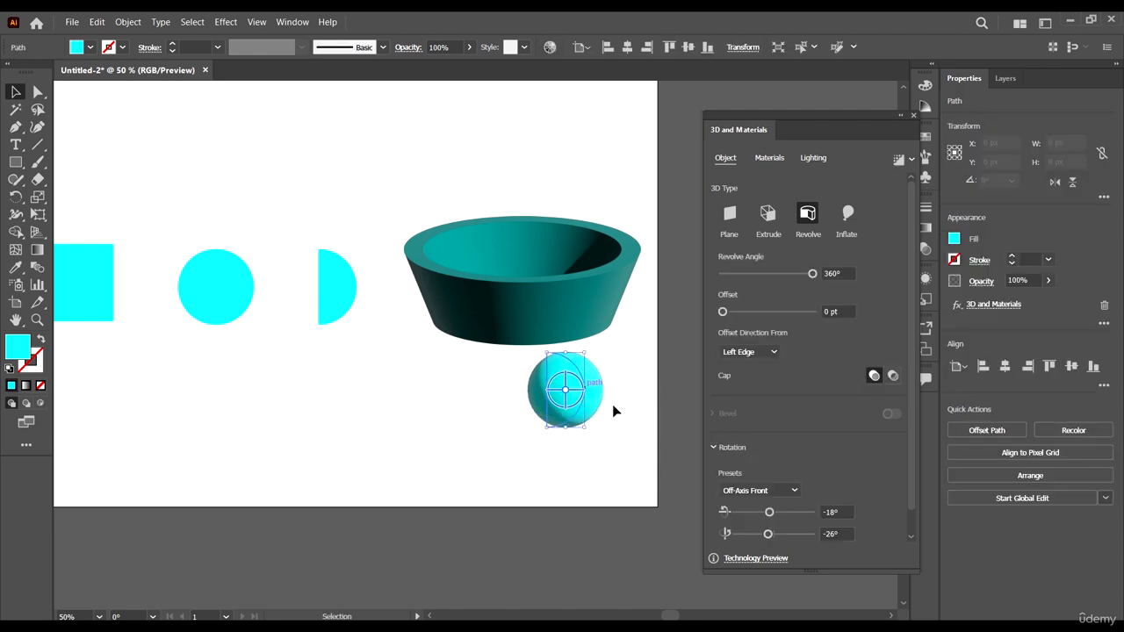
- Place a copy of the cyan circle below the bowl and revolve it 360° from its left edge
{"action": "left_click_drag", "start_coordinate": [231, 289], "coordinate": [445, 406]}
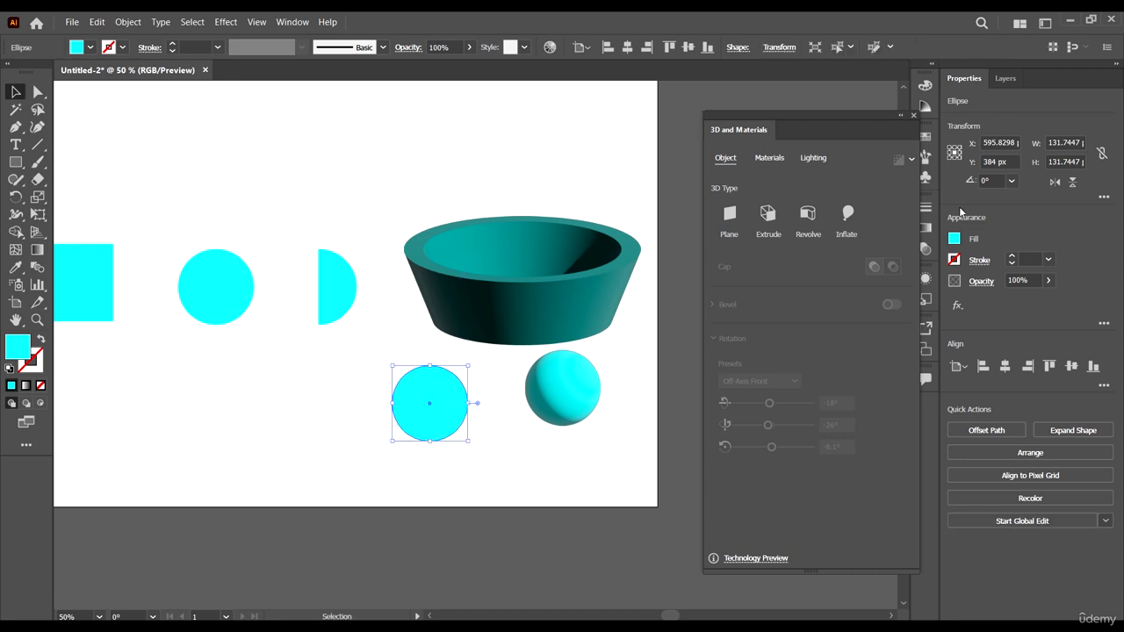
{"action": "left_click", "coordinate": [807, 215]}
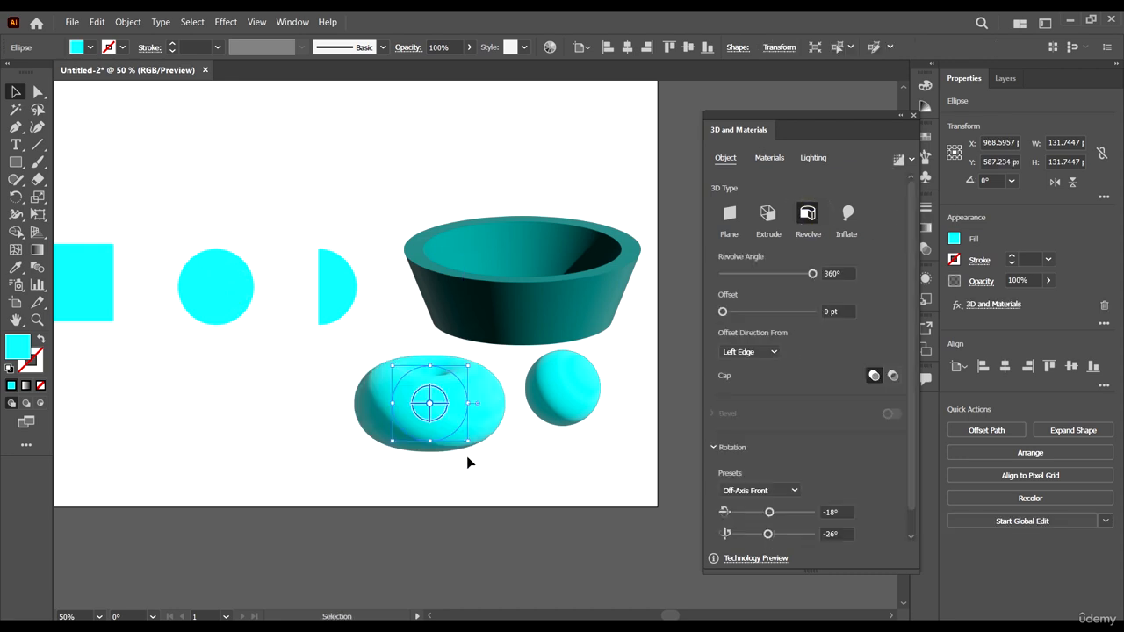
{"action": "left_click", "coordinate": [521, 479]}
- Flatten the revolved circle's profile to about 93 px high and move the shape above the bowl
{"action": "left_click", "coordinate": [471, 414]}
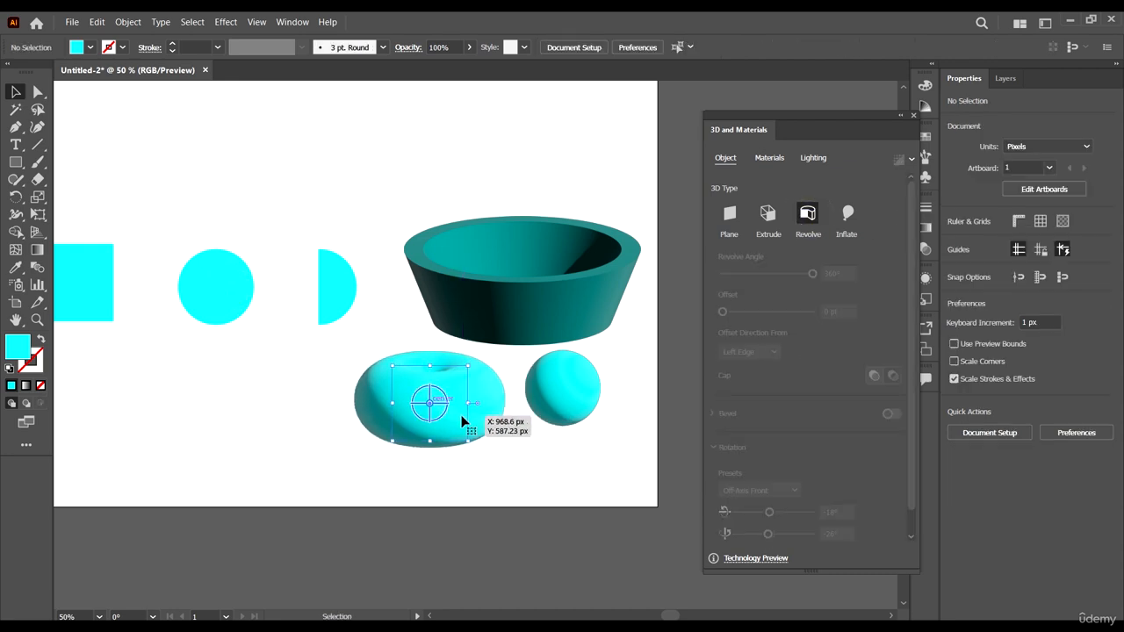
{"action": "left_click_drag", "start_coordinate": [432, 363], "coordinate": [431, 387]}
{"action": "left_click_drag", "start_coordinate": [497, 432], "coordinate": [638, 154]}
- Draw a narrow rectangle about 32 by 134 px below the bowl, revolve it into a cylinder, and shift it slightly right
{"action": "left_click", "coordinate": [15, 162]}
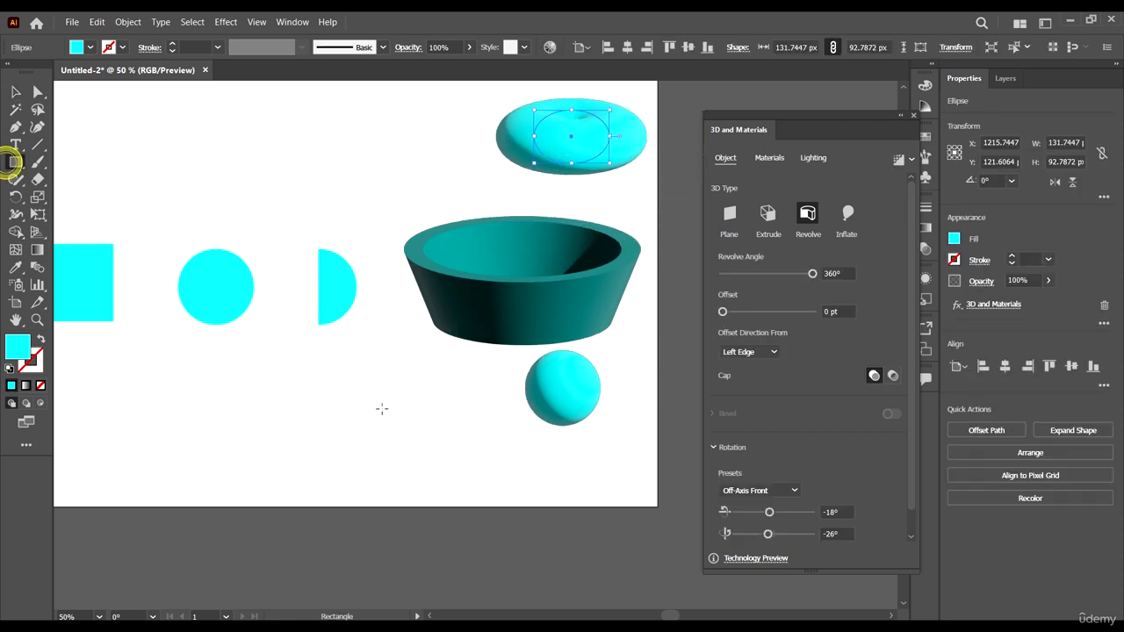
{"action": "left_click_drag", "start_coordinate": [390, 376], "coordinate": [406, 452]}
{"action": "key", "text": "v"}
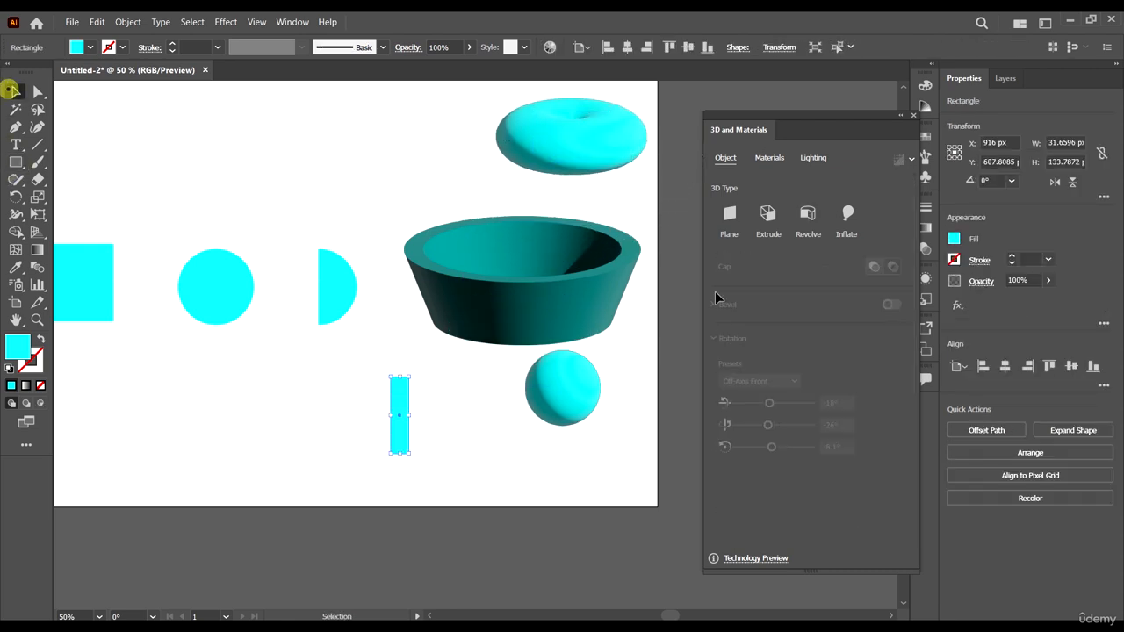
{"action": "left_click", "coordinate": [485, 474]}
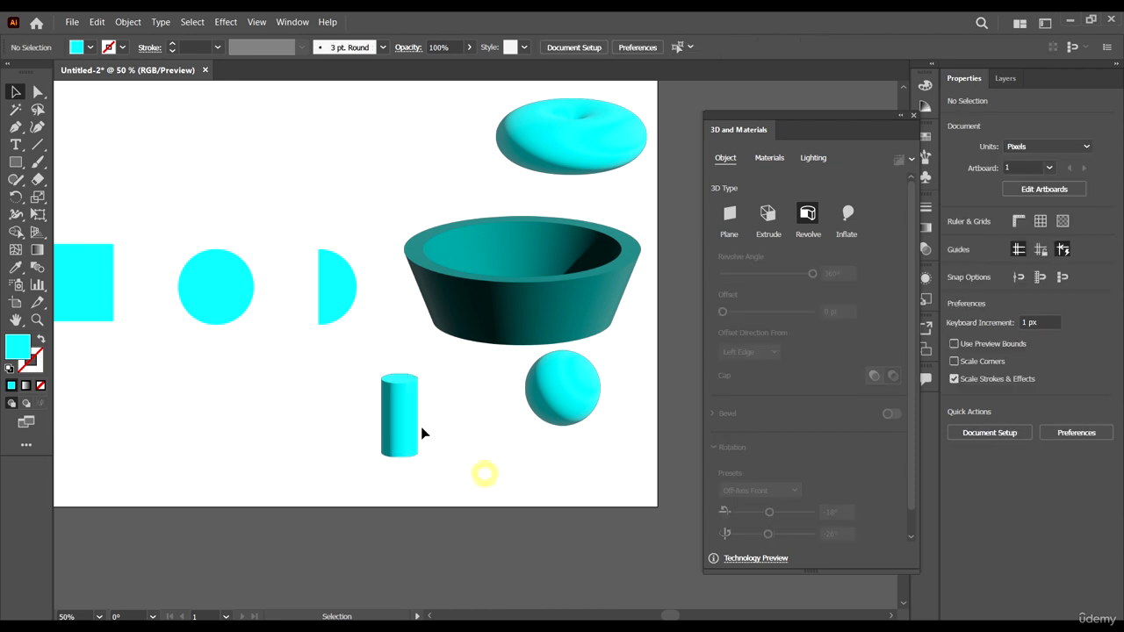
{"action": "left_click_drag", "start_coordinate": [406, 415], "coordinate": [432, 401]}
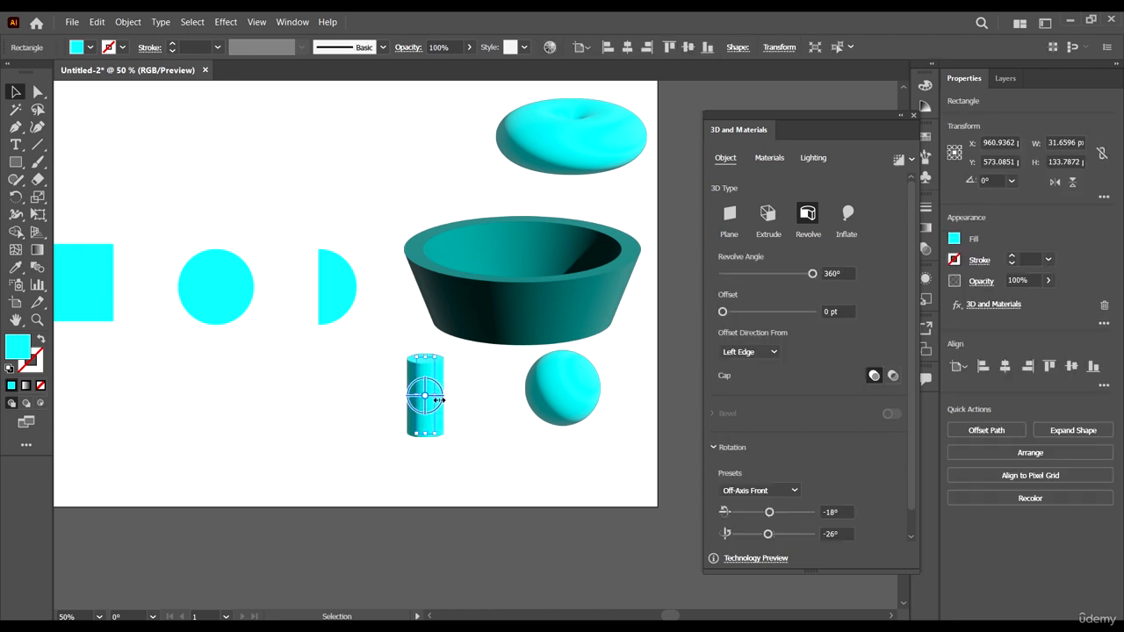
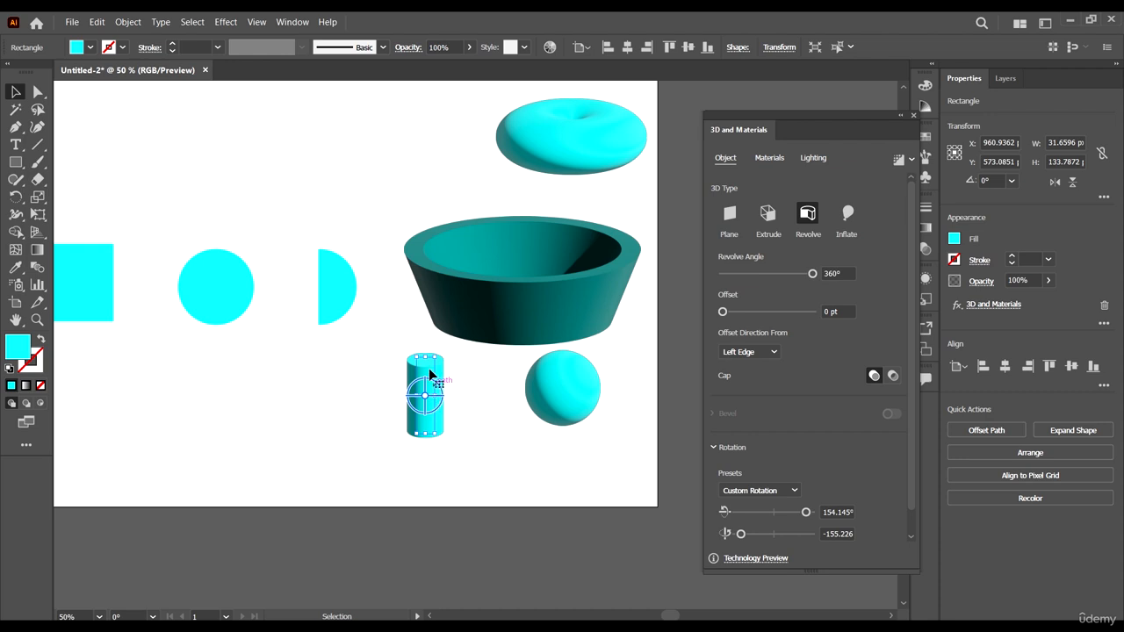
- Tilt the teal bowl in 3D to show more of its inside, and move it slightly up
{"action": "left_click", "coordinate": [522, 290]}
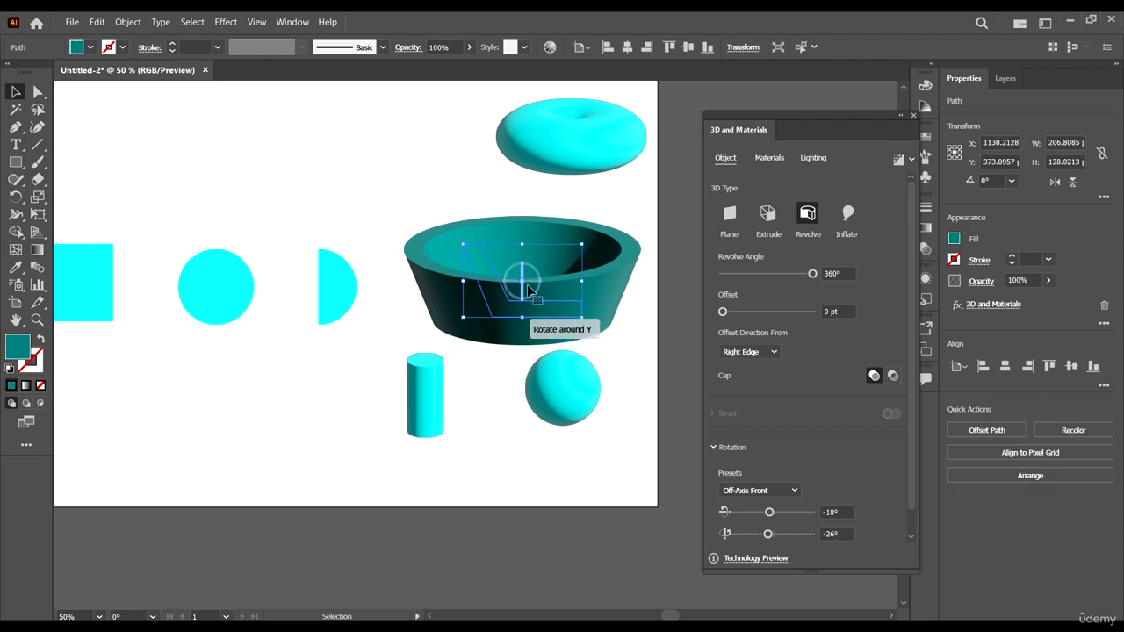
{"action": "left_click_drag", "start_coordinate": [534, 282], "coordinate": [544, 298]}
{"action": "left_click_drag", "start_coordinate": [596, 261], "coordinate": [595, 220]}
- Tilt the flattened revolved circle steeply in 3D at the artboard's right edge, and move the cylinder above the half circle
{"action": "left_click", "coordinate": [580, 130]}
{"action": "left_click_drag", "start_coordinate": [569, 132], "coordinate": [676, 177]}
{"action": "left_click", "coordinate": [436, 414]}
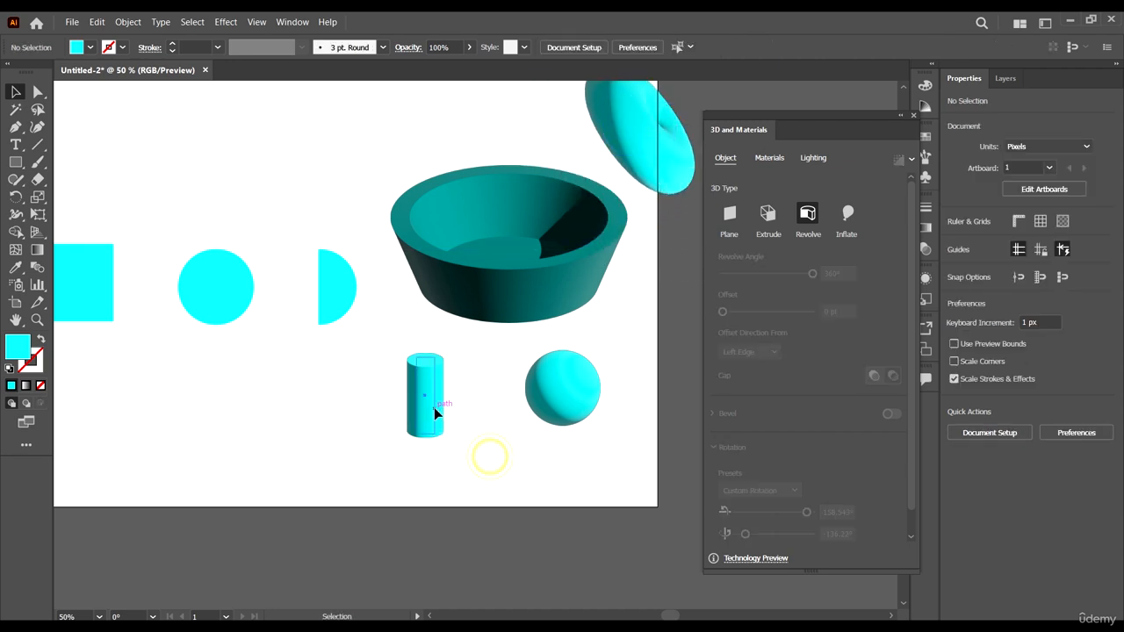
{"action": "left_click_drag", "start_coordinate": [436, 413], "coordinate": [360, 146]}
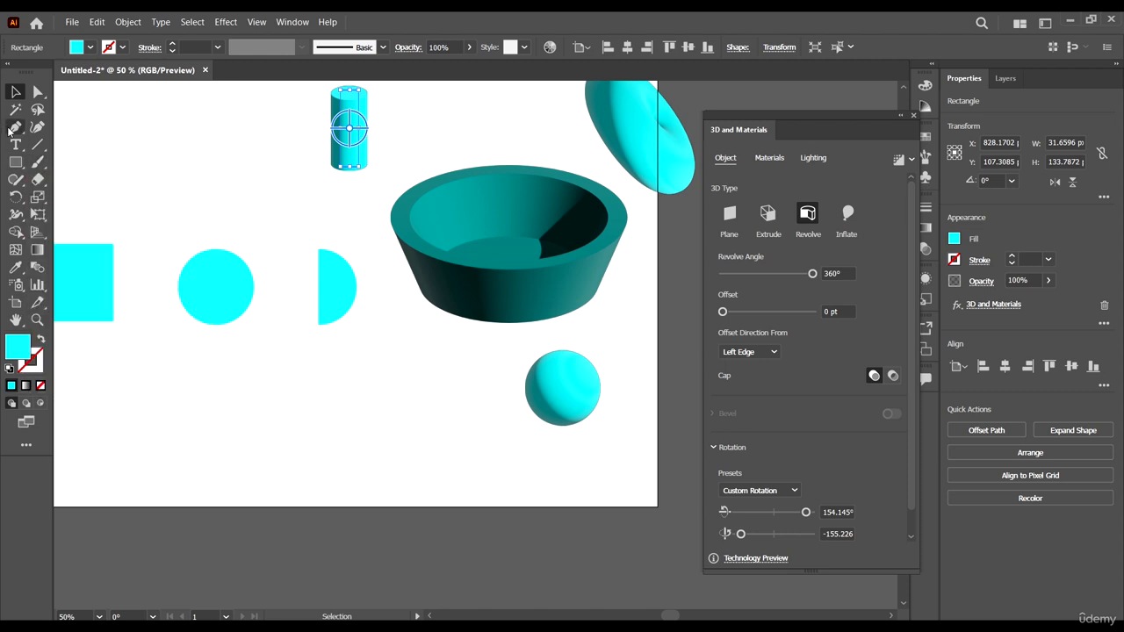
- Draw a closed, curvy vase-like profile about 250 px wide with the Pen tool in the empty area below the bowl
{"action": "left_click", "coordinate": [15, 127]}
{"action": "left_click", "coordinate": [421, 372]}
{"action": "mouse_move", "coordinate": [338, 428]}
{"action": "left_mouse_down"}
{"action": "mouse_move", "coordinate": [408, 475]}
{"action": "mouse_move", "coordinate": [418, 444]}
{"action": "mouse_move", "coordinate": [372, 389]}
{"action": "left_mouse_up"}
{"action": "left_click", "coordinate": [357, 542]}
{"action": "mouse_move", "coordinate": [460, 408]}
{"action": "left_mouse_down"}
{"action": "mouse_move", "coordinate": [477, 396]}
{"action": "mouse_move", "coordinate": [459, 413]}
{"action": "mouse_move", "coordinate": [444, 392]}
{"action": "mouse_move", "coordinate": [395, 389]}
{"action": "mouse_move", "coordinate": [366, 412]}
{"action": "mouse_move", "coordinate": [339, 390]}
{"action": "left_mouse_up"}
{"action": "key", "text": "v"}
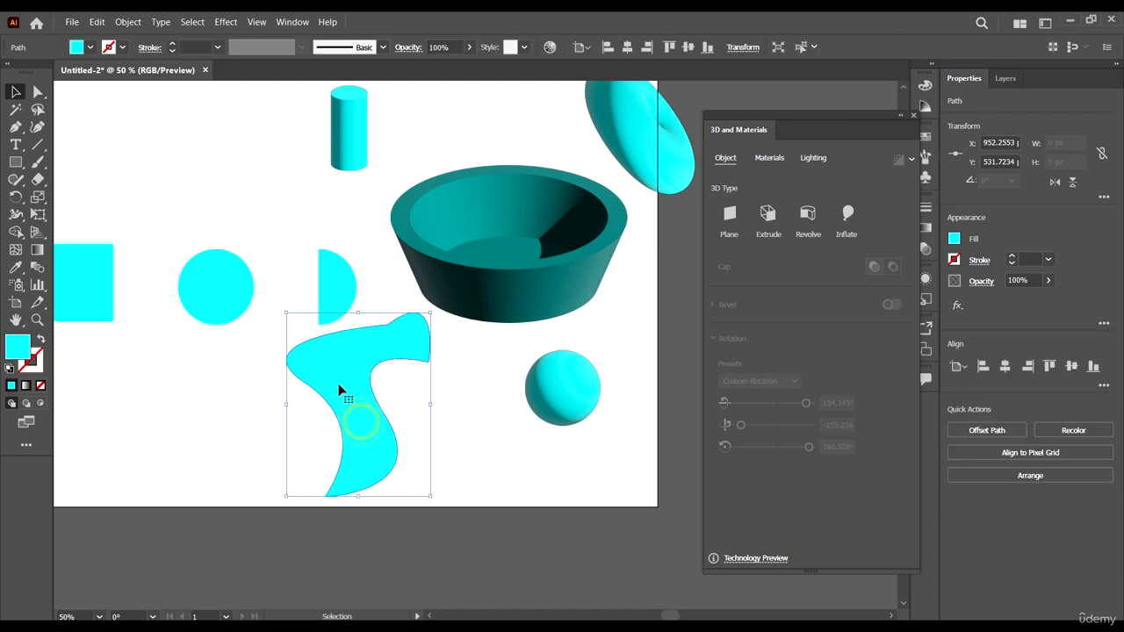
- Reshape the profile's upper edge by lowering its top anchor point and steepening its handle, and round that corner by about 85 px
{"action": "key", "text": "a"}
{"action": "left_click", "coordinate": [387, 327]}
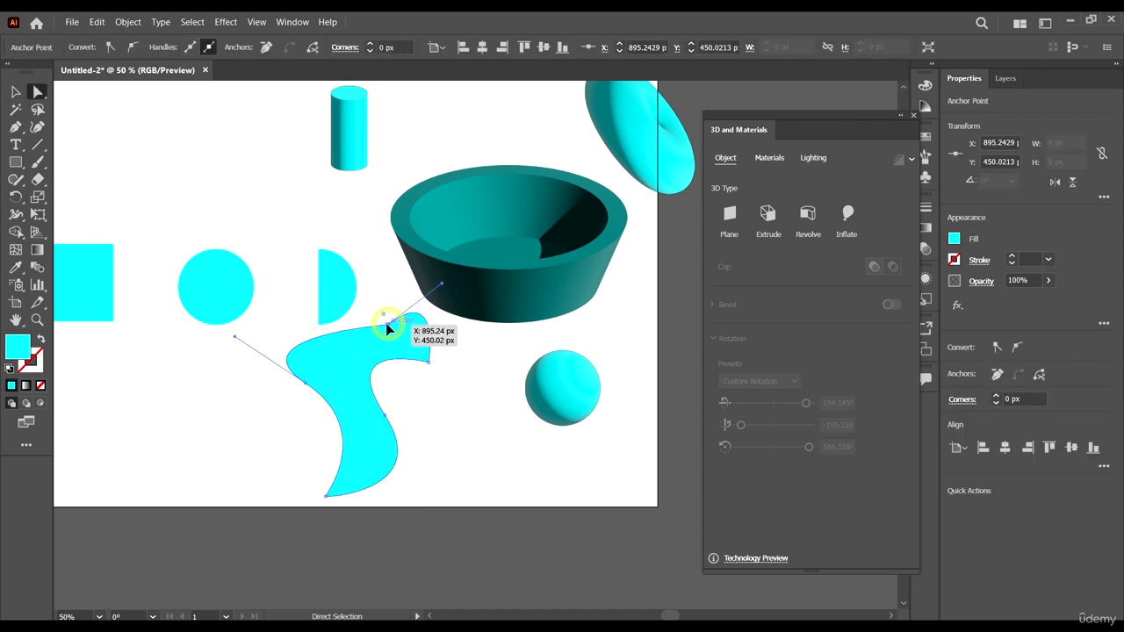
{"action": "left_click_drag", "start_coordinate": [387, 327], "coordinate": [391, 339]}
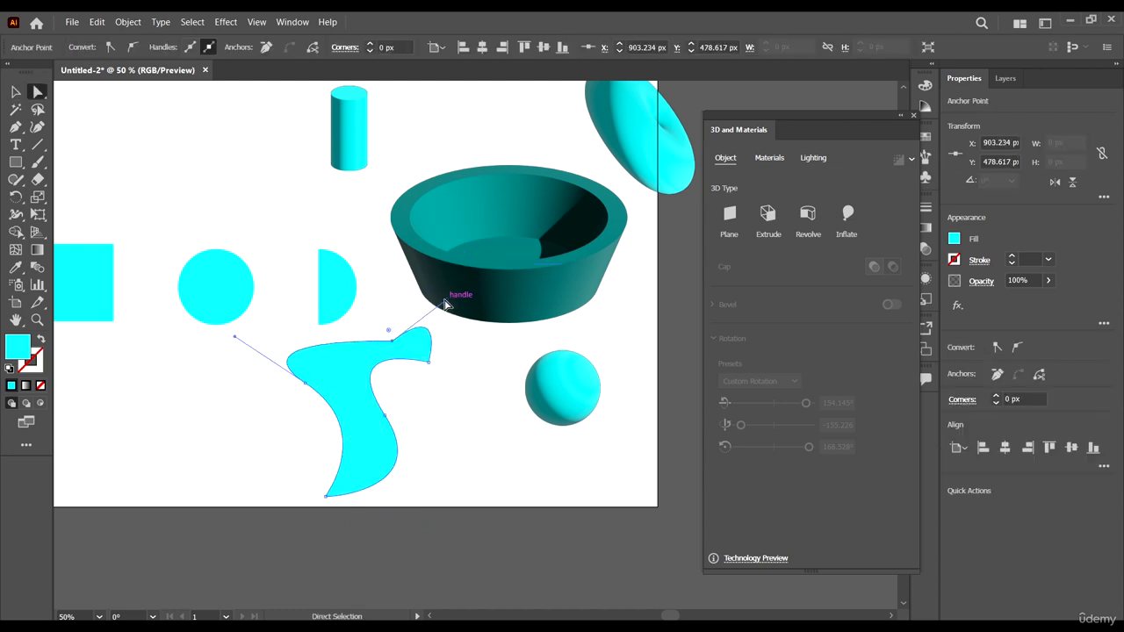
{"action": "left_click_drag", "start_coordinate": [445, 302], "coordinate": [430, 281]}
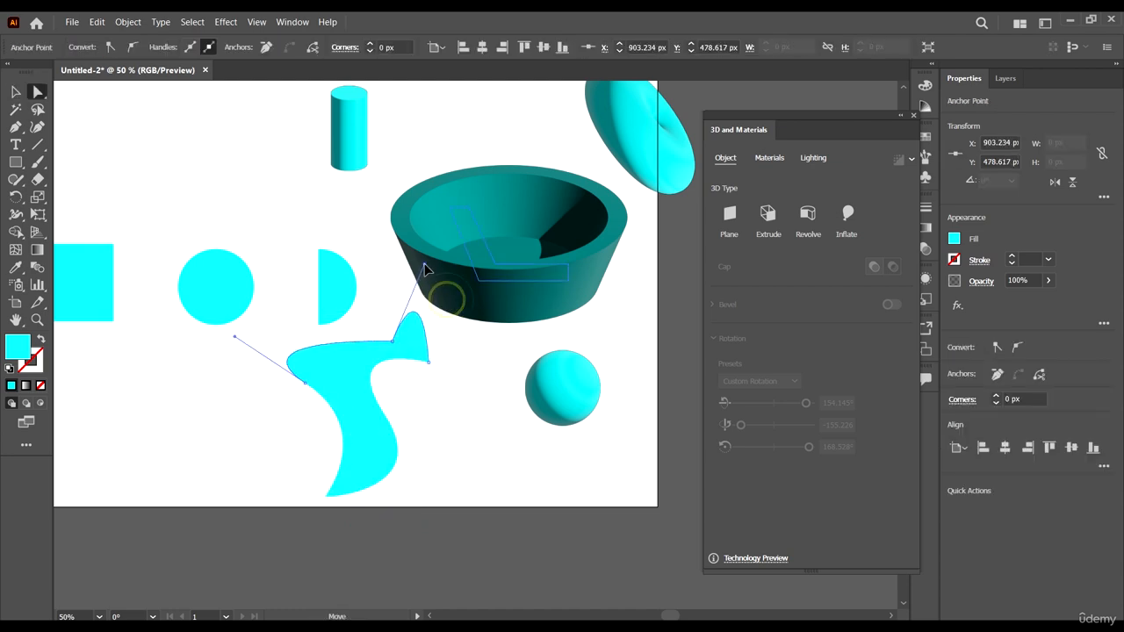
{"action": "left_click_drag", "start_coordinate": [339, 520], "coordinate": [318, 490]}
{"action": "left_click", "coordinate": [348, 526]}
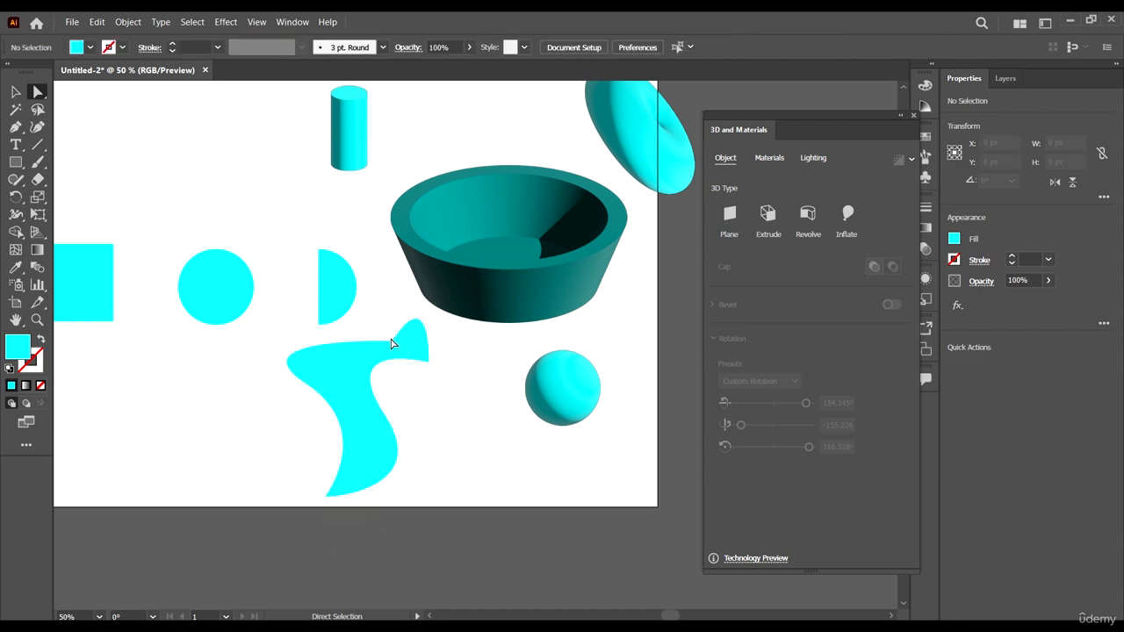
{"action": "left_click", "coordinate": [390, 341]}
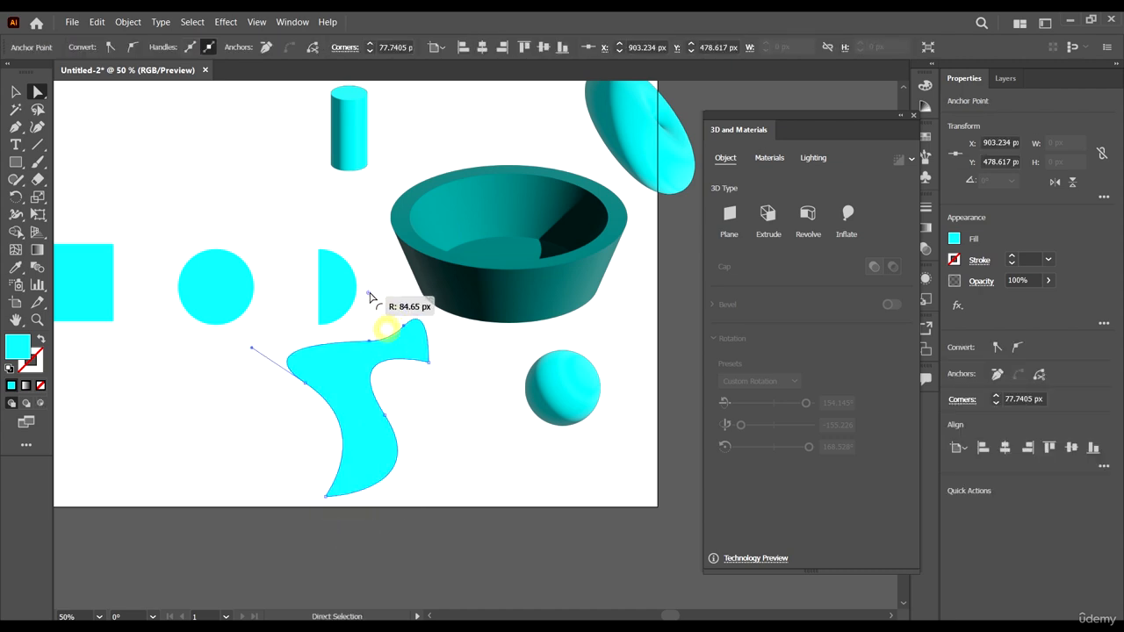
- Move the curvy profile slightly right and set its fill to the dark teal 008480
{"action": "left_click", "coordinate": [12, 91]}
{"action": "left_click_drag", "start_coordinate": [316, 373], "coordinate": [355, 368]}
{"action": "left_click", "coordinate": [90, 47]}
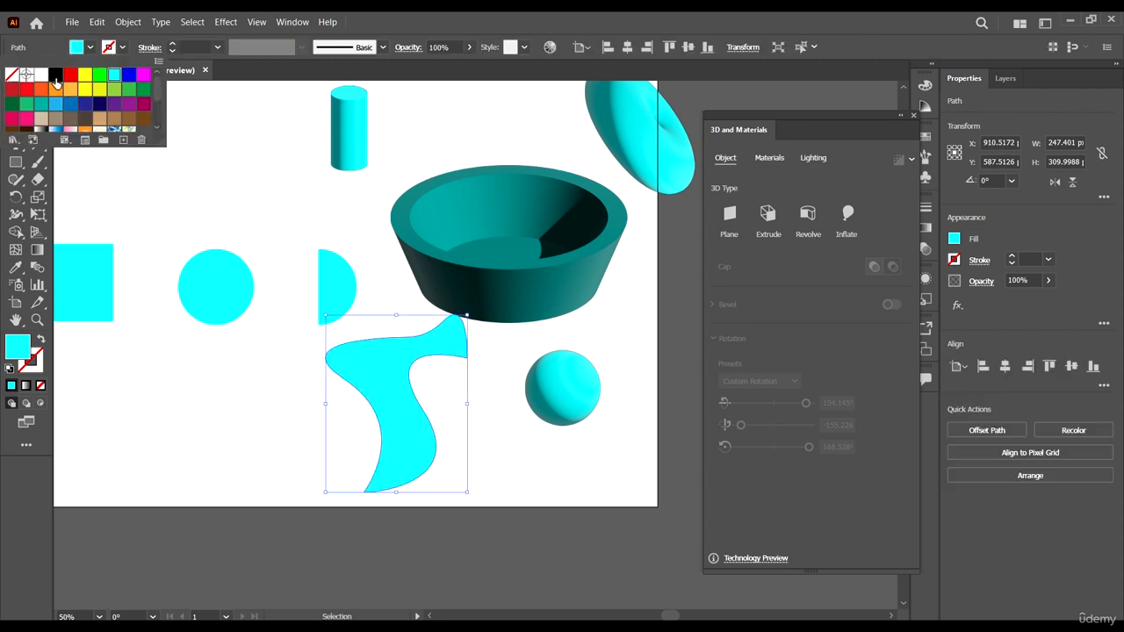
{"action": "double_click", "coordinate": [17, 345]}
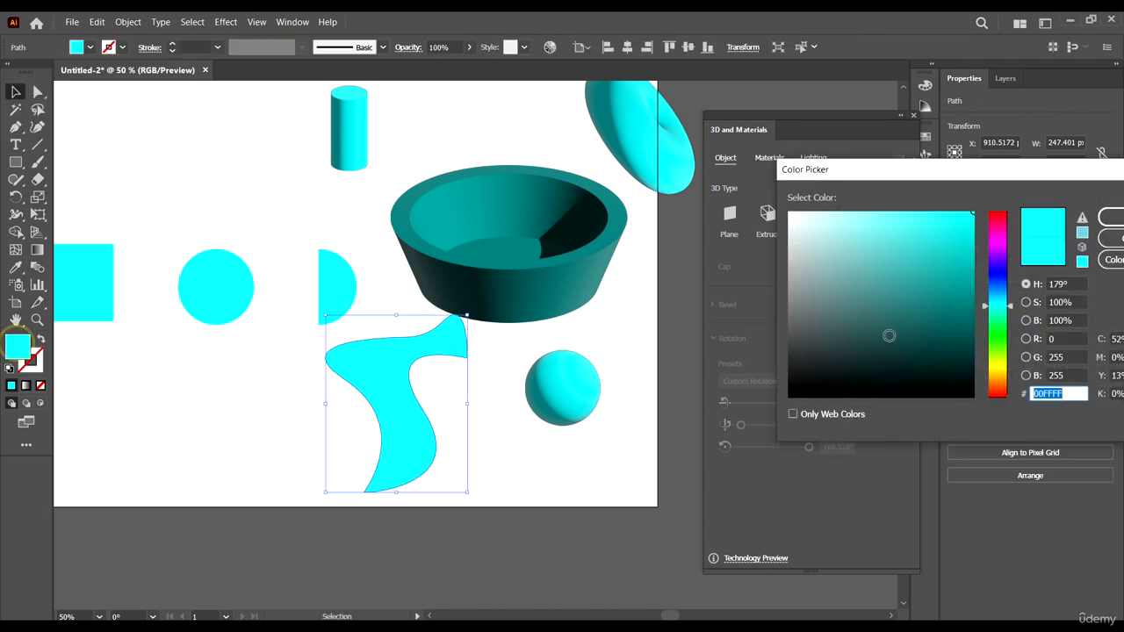
{"action": "left_click", "coordinate": [967, 316]}
{"action": "left_click", "coordinate": [1113, 217]}
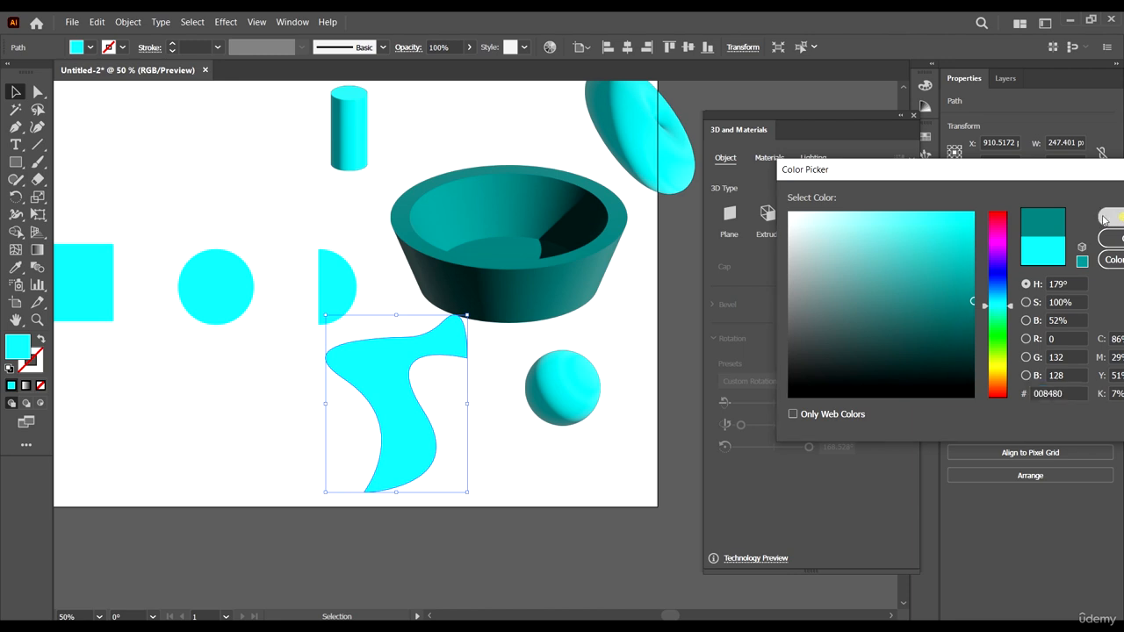
- Move the bowl up and the sphere right, and place the teal profile in the freed space below the bowl
{"action": "left_click_drag", "start_coordinate": [591, 261], "coordinate": [583, 183]}
{"action": "left_click_drag", "start_coordinate": [583, 367], "coordinate": [624, 336]}
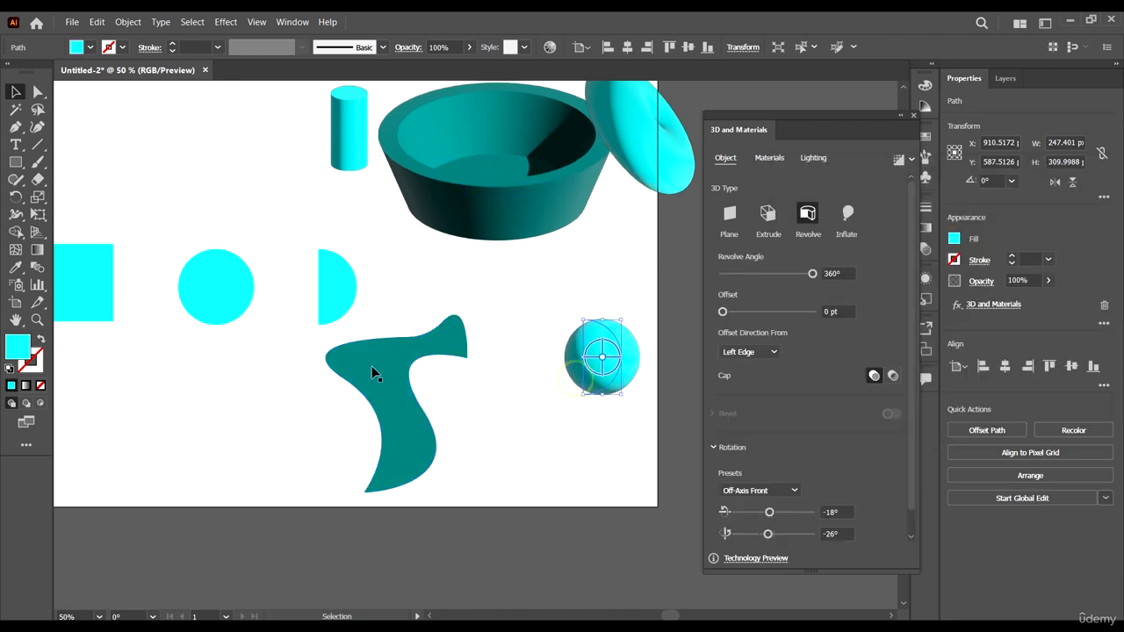
{"action": "left_click_drag", "start_coordinate": [371, 367], "coordinate": [440, 347]}
- Revolve the teal profile 360° from its left edge, and reposition the sphere and the revolved shape so they stay apart
{"action": "left_click", "coordinate": [812, 221]}
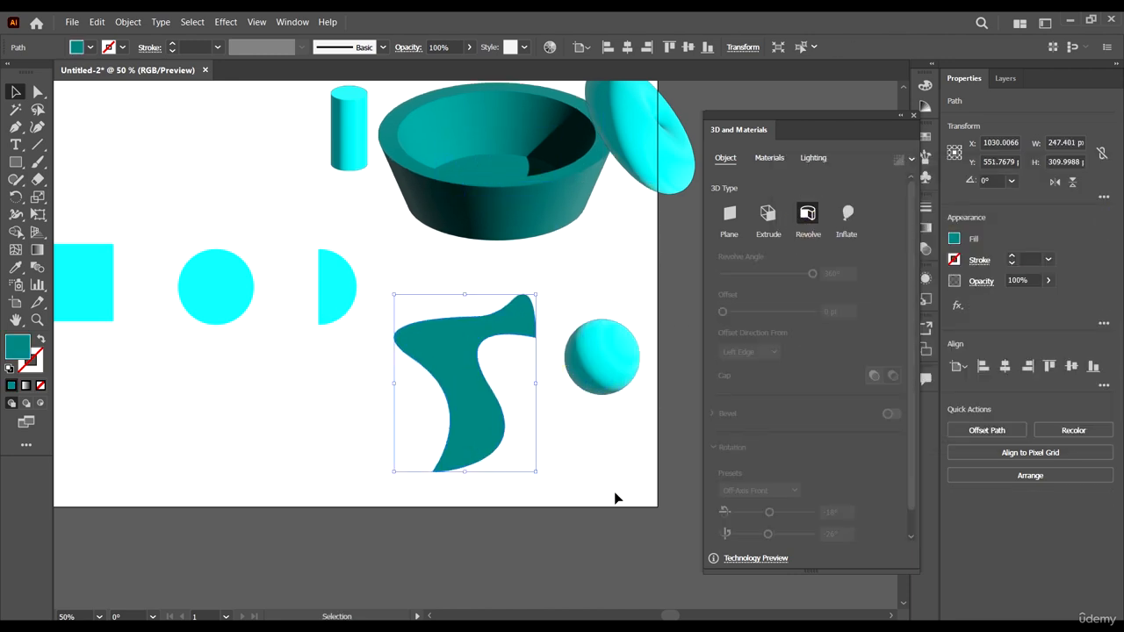
{"action": "left_click", "coordinate": [618, 425]}
{"action": "left_click_drag", "start_coordinate": [611, 369], "coordinate": [652, 256]}
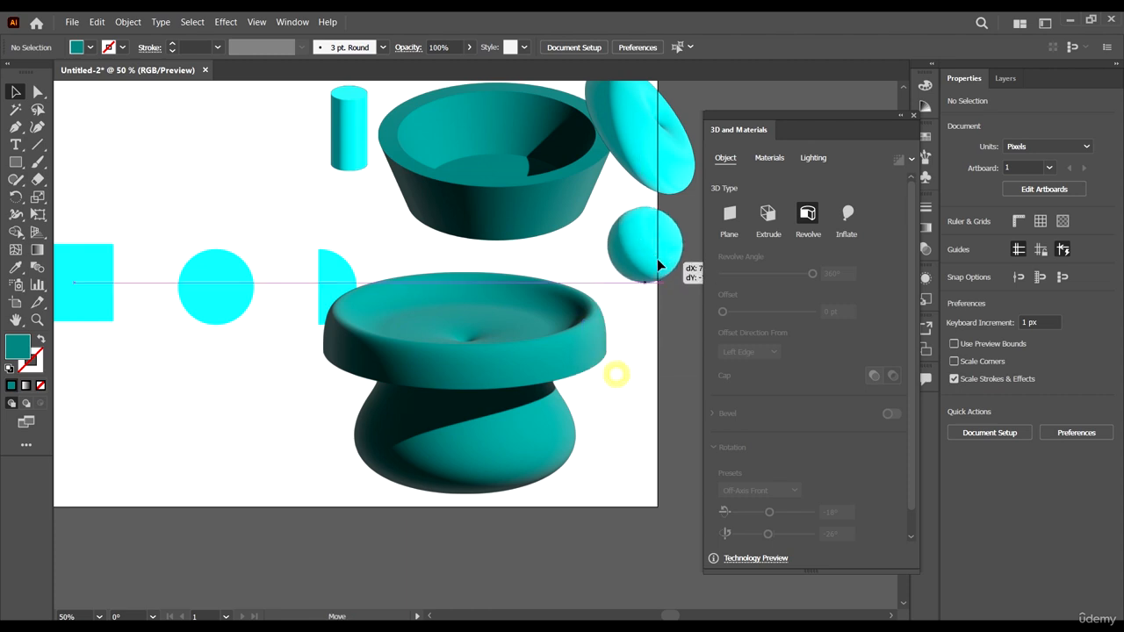
{"action": "left_click_drag", "start_coordinate": [547, 358], "coordinate": [601, 360]}
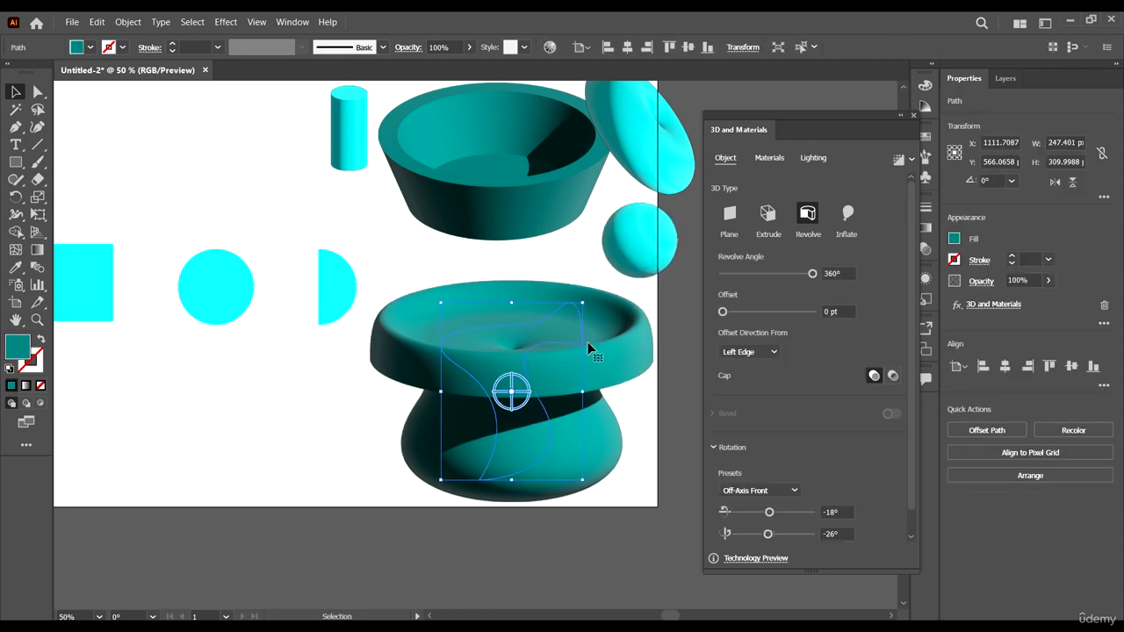
- Try tilting the revolved teal shape in 3D, and undo the rotation
{"action": "left_click_drag", "start_coordinate": [511, 385], "coordinate": [550, 311]}
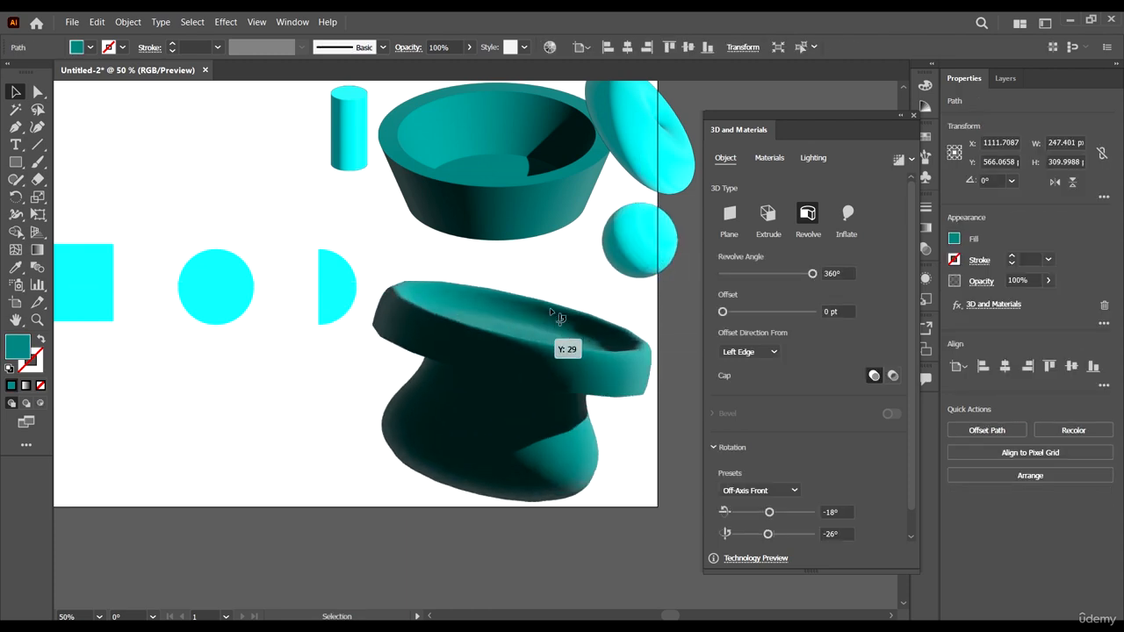
{"action": "mouse_move", "coordinate": [498, 406]}
{"action": "left_mouse_down"}
{"action": "mouse_move", "coordinate": [475, 398]}
{"action": "mouse_move", "coordinate": [493, 386]}
{"action": "left_mouse_up"}
{"action": "key", "text": "ctrl+z"}
{"action": "key", "text": "ctrl+z"}
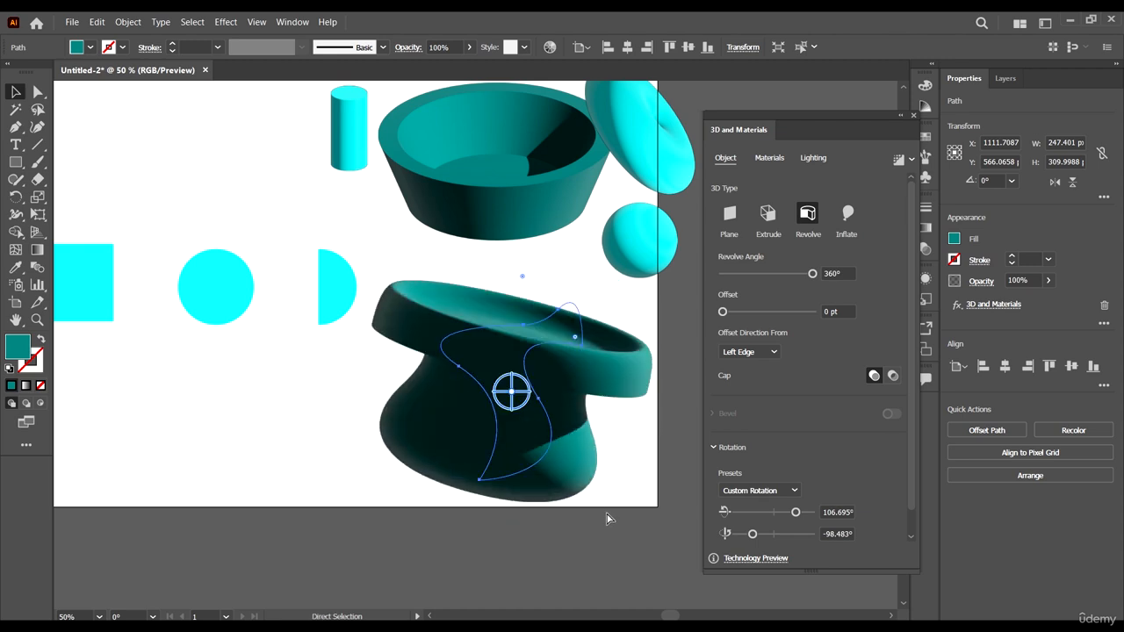
- Switch the revolved teal shape's offset direction to the right edge, and move it to below the cyan square and circle
{"action": "left_click", "coordinate": [766, 352]}
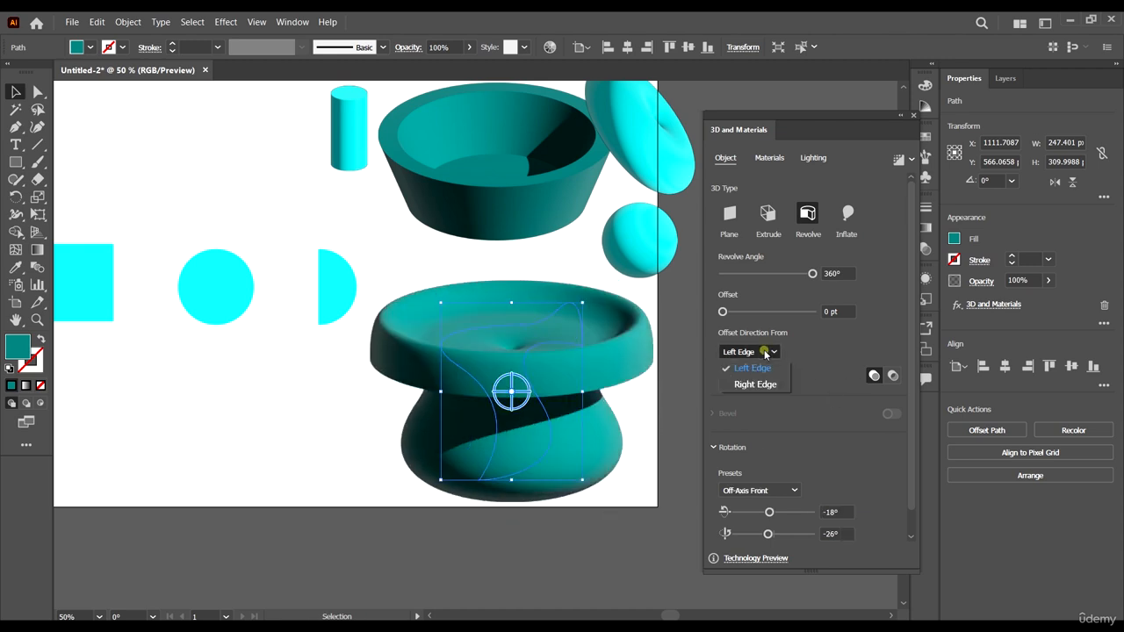
{"action": "left_click", "coordinate": [754, 385]}
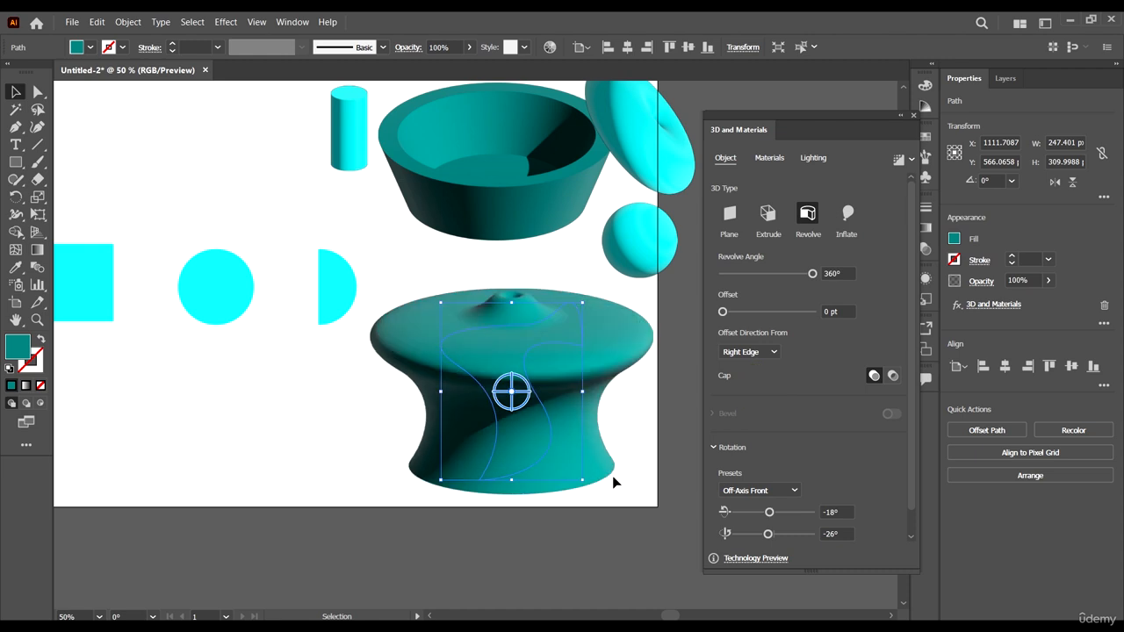
{"action": "left_click", "coordinate": [631, 524]}
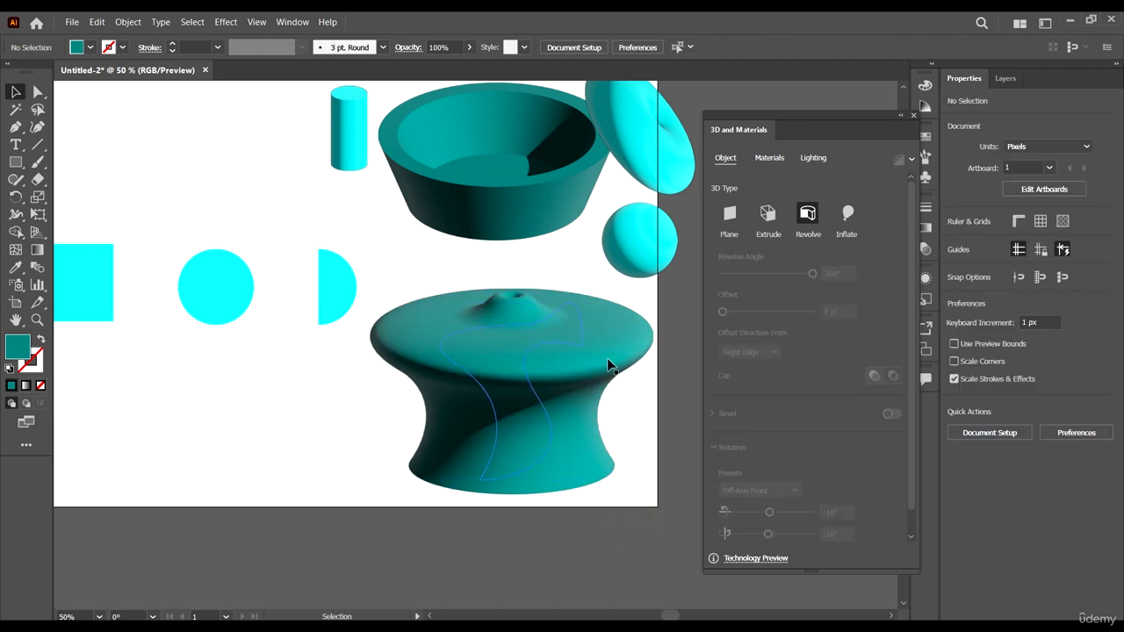
{"action": "left_click_drag", "start_coordinate": [607, 363], "coordinate": [266, 400]}
{"action": "left_click", "coordinate": [464, 449]}
- Draw a closed, S-curved teal profile about 170 px wide and 389 px high below the bowl with the Pen tool
{"action": "left_click", "coordinate": [15, 126]}
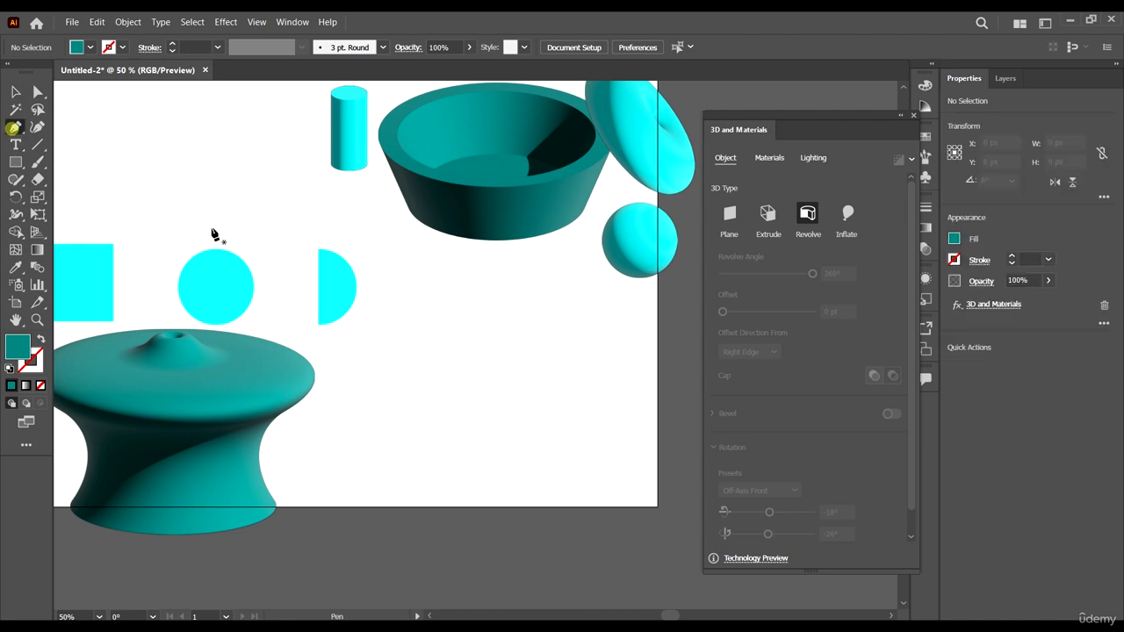
{"action": "left_click", "coordinate": [490, 286]}
{"action": "left_click_drag", "start_coordinate": [523, 410], "coordinate": [523, 410]}
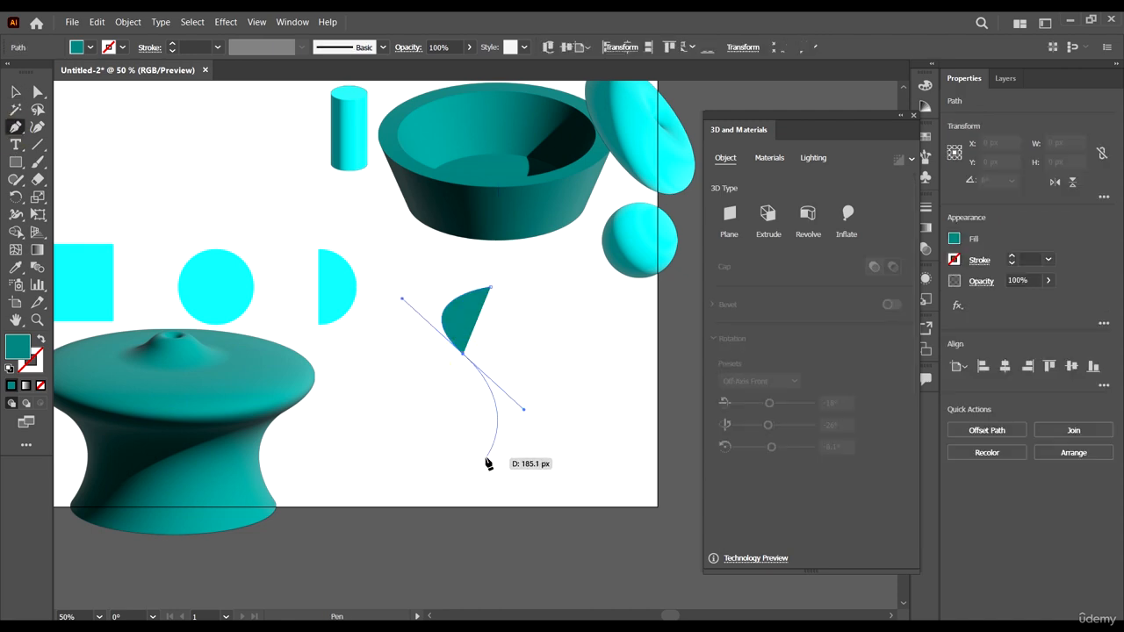
{"action": "mouse_move", "coordinate": [482, 457]}
{"action": "left_mouse_down"}
{"action": "mouse_move", "coordinate": [514, 458]}
{"action": "mouse_move", "coordinate": [511, 475]}
{"action": "mouse_move", "coordinate": [504, 459]}
{"action": "left_mouse_up"}
{"action": "left_click", "coordinate": [503, 456]}
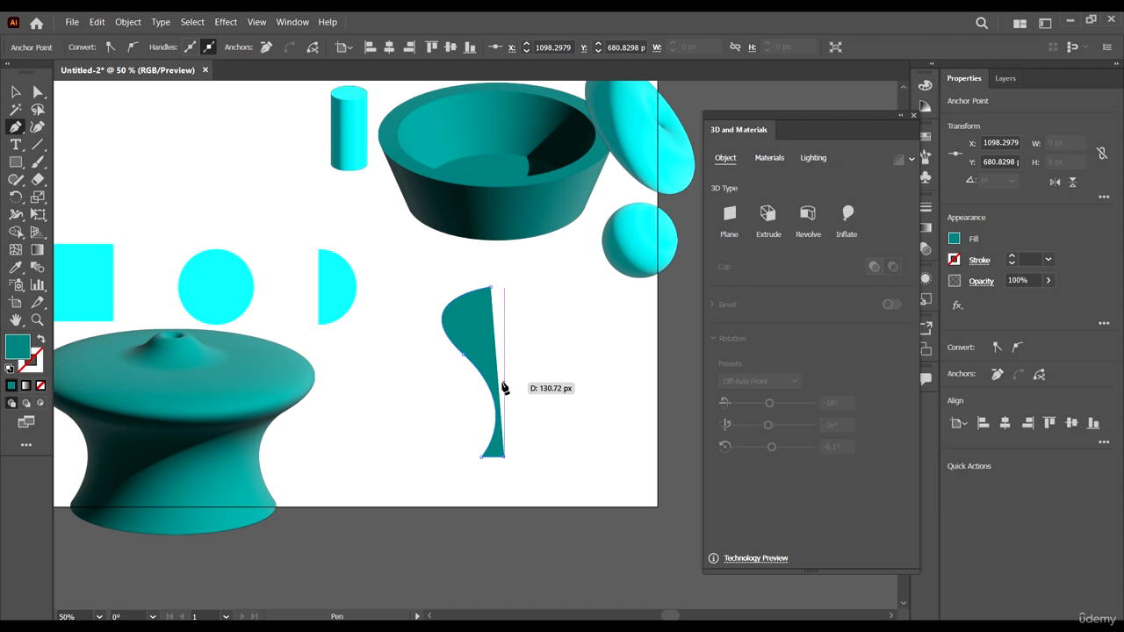
{"action": "left_click_drag", "start_coordinate": [502, 382], "coordinate": [480, 346]}
{"action": "left_click_drag", "start_coordinate": [521, 295], "coordinate": [565, 285]}
{"action": "mouse_move", "coordinate": [497, 235]}
{"action": "left_mouse_down"}
{"action": "mouse_move", "coordinate": [469, 251]}
{"action": "mouse_move", "coordinate": [506, 249]}
{"action": "left_mouse_up"}
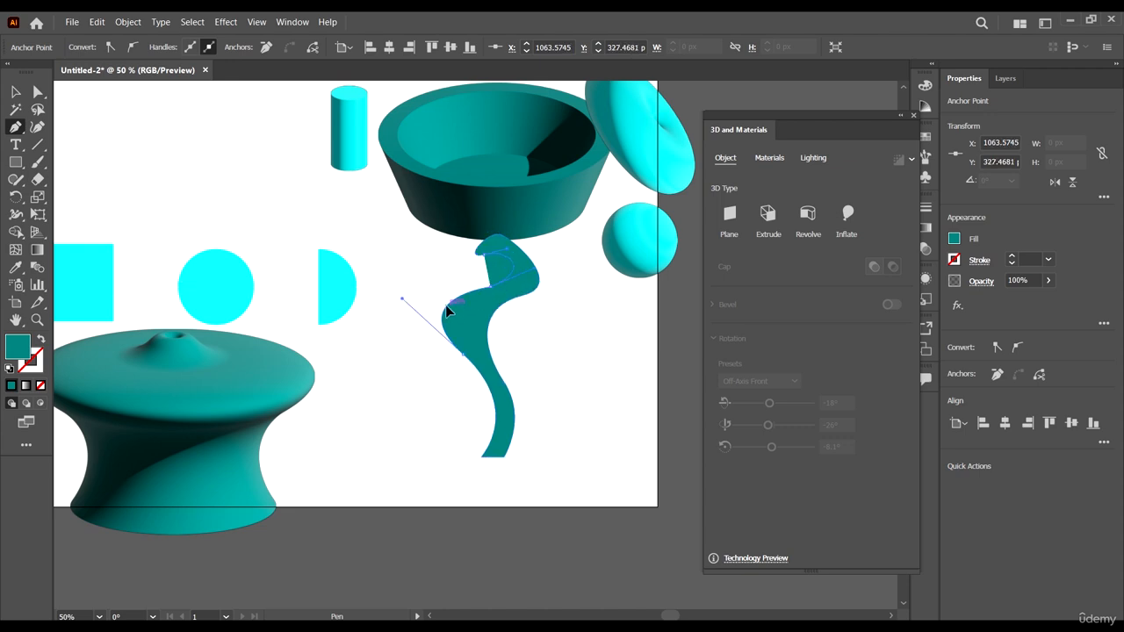
{"action": "left_click", "coordinate": [449, 305]}
- Move the new curvy profile slightly down and revolve it 360° from its right edge
{"action": "left_click", "coordinate": [15, 91]}
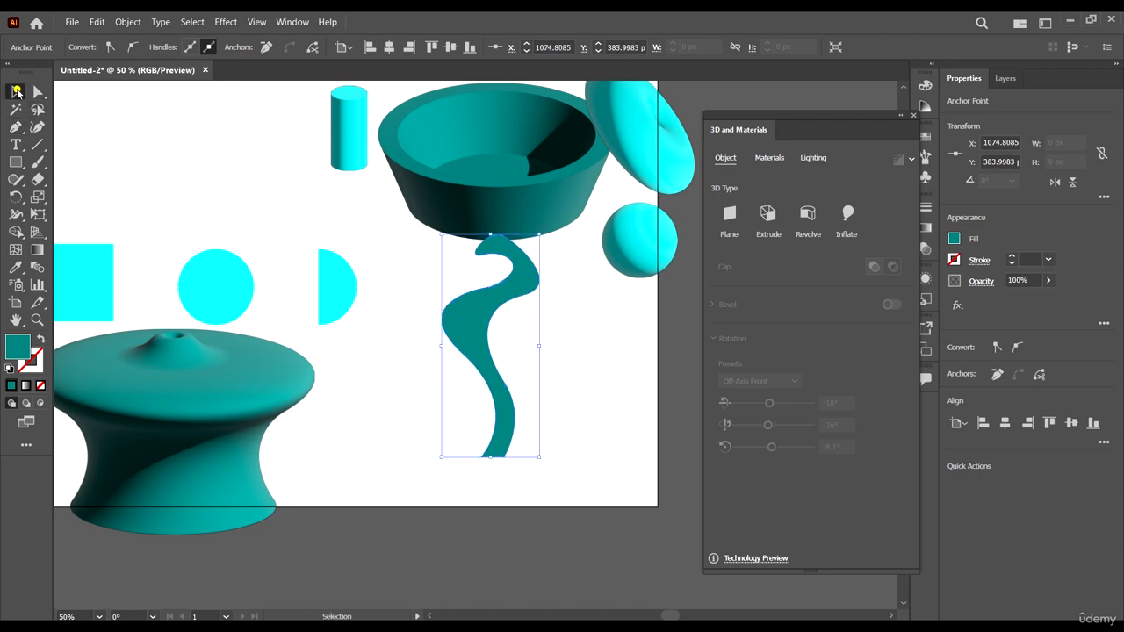
{"action": "left_click_drag", "start_coordinate": [520, 260], "coordinate": [519, 291]}
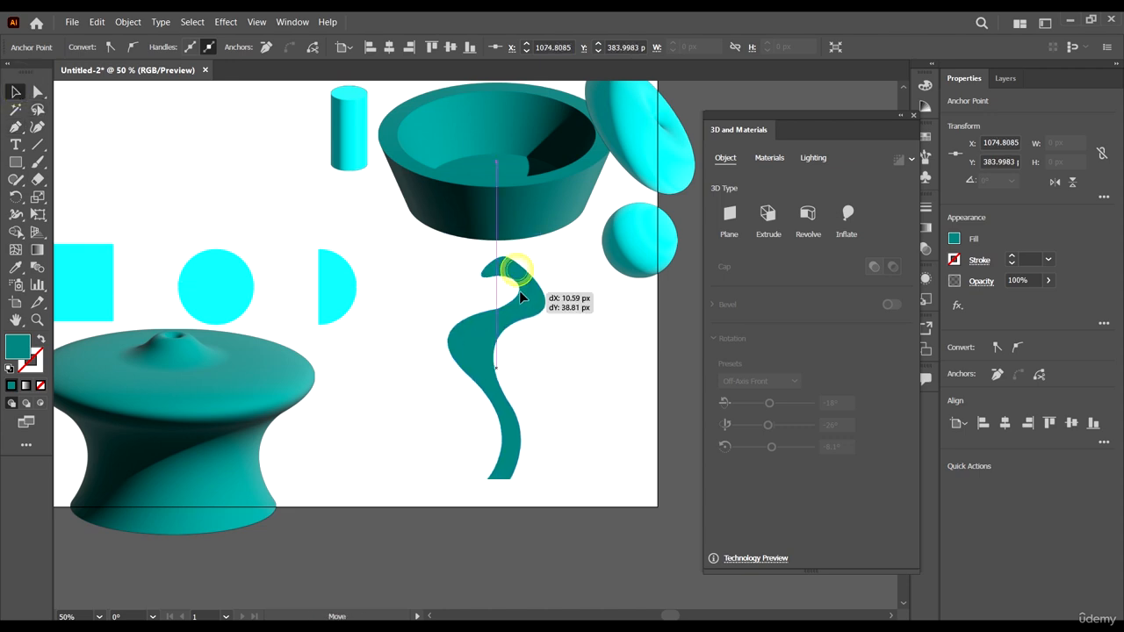
{"action": "left_click", "coordinate": [806, 215]}
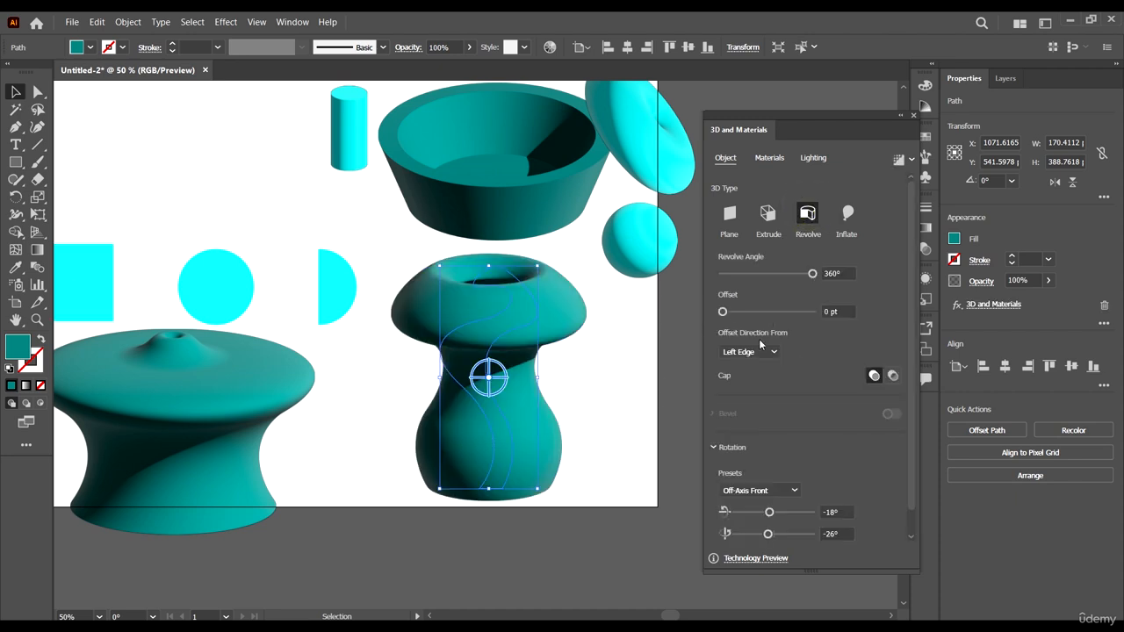
{"action": "left_click", "coordinate": [748, 354]}
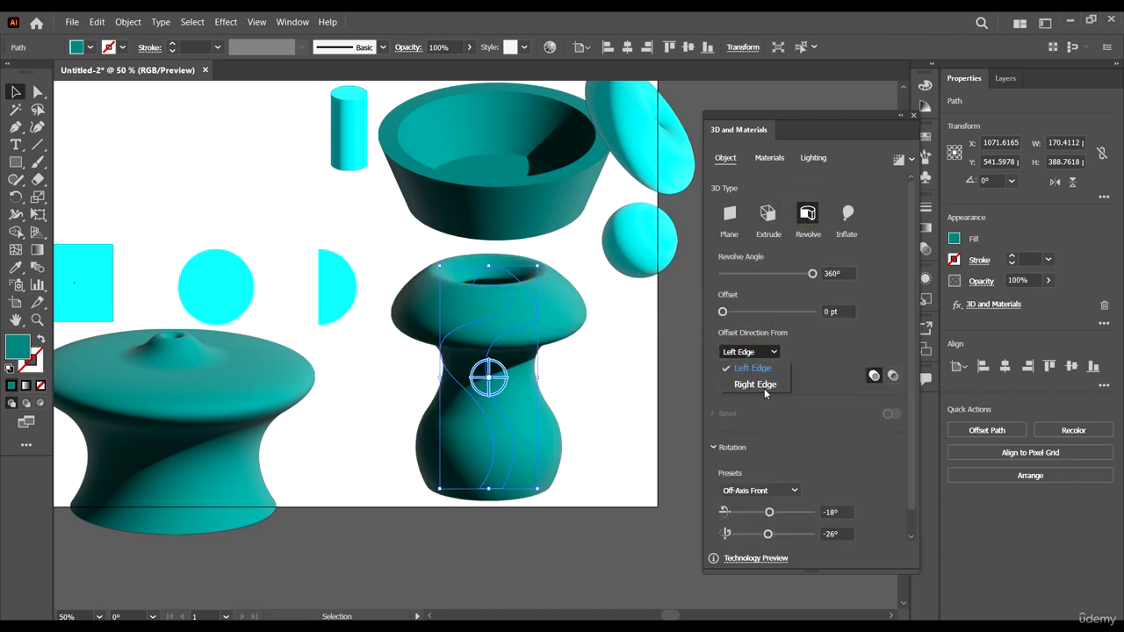
{"action": "left_click", "coordinate": [763, 386]}
{"action": "left_click", "coordinate": [605, 382]}
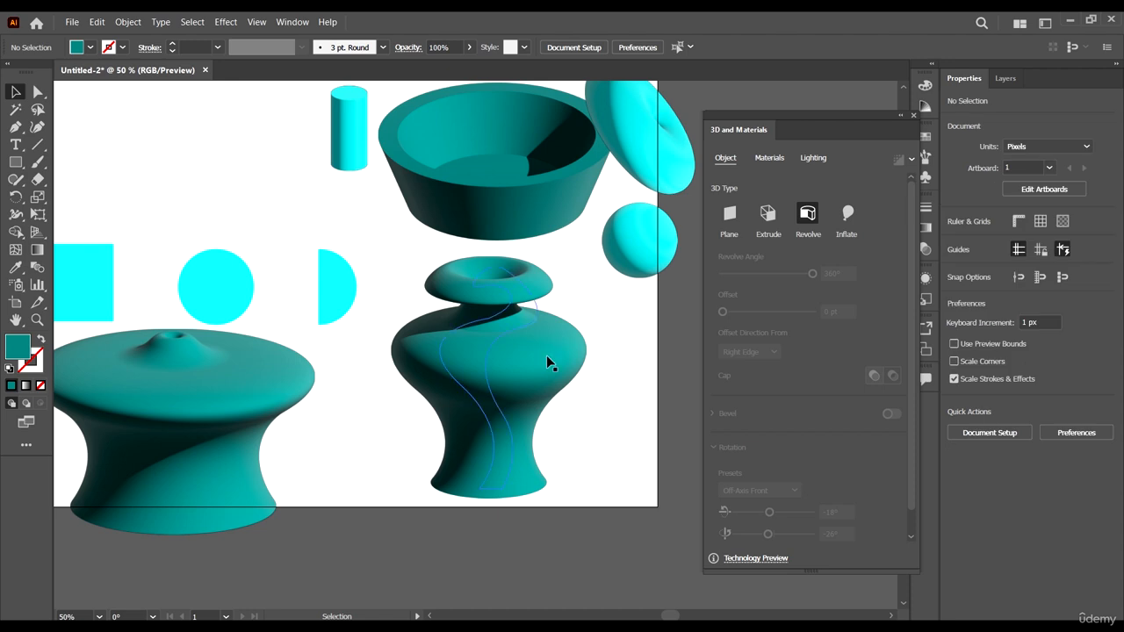
- Move the revolved vase and the wide revolved shape off the artboard, just beyond its right edge
{"action": "left_click_drag", "start_coordinate": [546, 354], "coordinate": [596, 332]}
{"action": "scroll", "coordinate": [401, 340], "scroll_direction": "down", "scroll_amount": 3}
{"action": "left_click", "coordinate": [489, 369]}
{"action": "scroll", "coordinate": [456, 332], "scroll_direction": "up", "scroll_amount": 2}
{"action": "left_click_drag", "start_coordinate": [487, 329], "coordinate": [606, 352]}
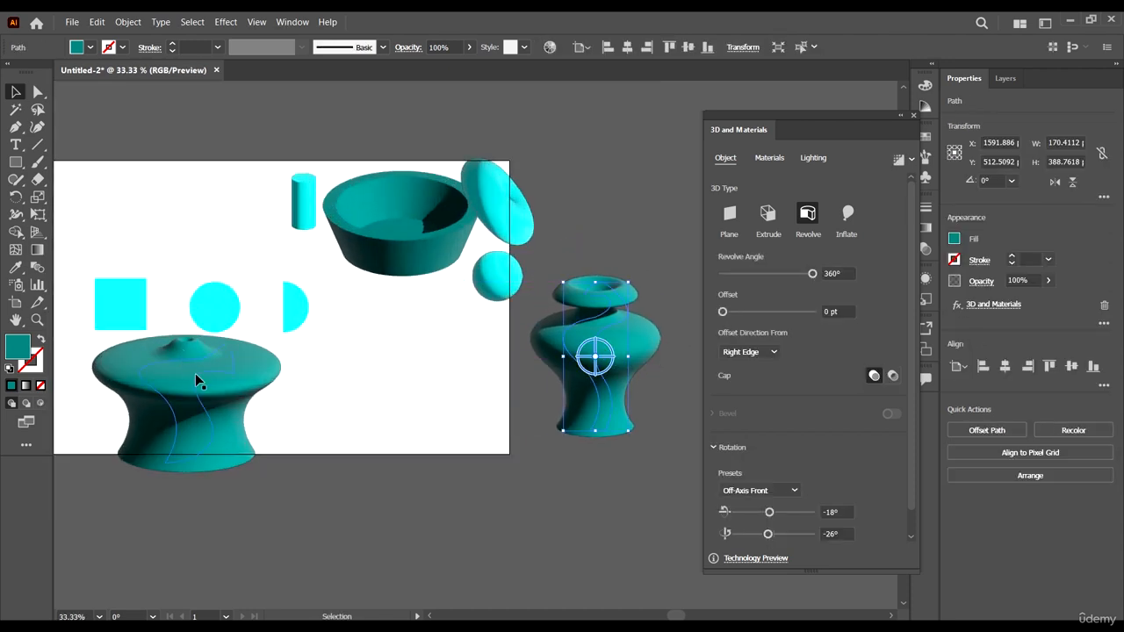
{"action": "left_click_drag", "start_coordinate": [196, 377], "coordinate": [671, 430]}
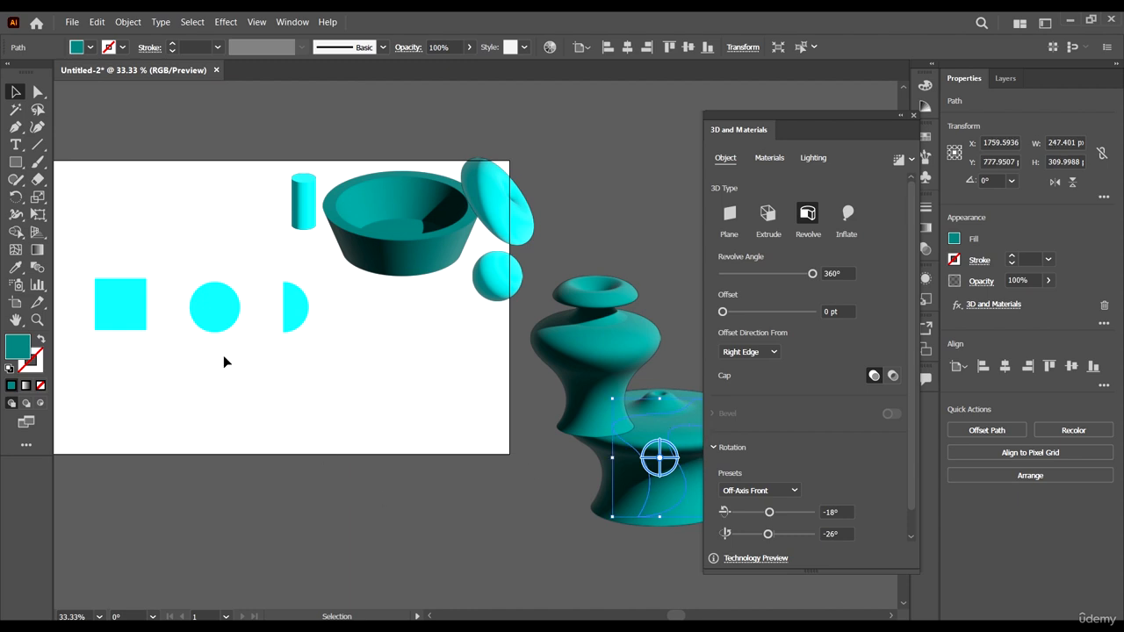
- Shift the cyan circle slightly and place a copy of it in the empty space below the bowl
{"action": "scroll", "coordinate": [193, 332], "scroll_direction": "left", "scroll_amount": 2}
{"action": "scroll", "coordinate": [166, 309], "scroll_direction": "up", "scroll_amount": 1}
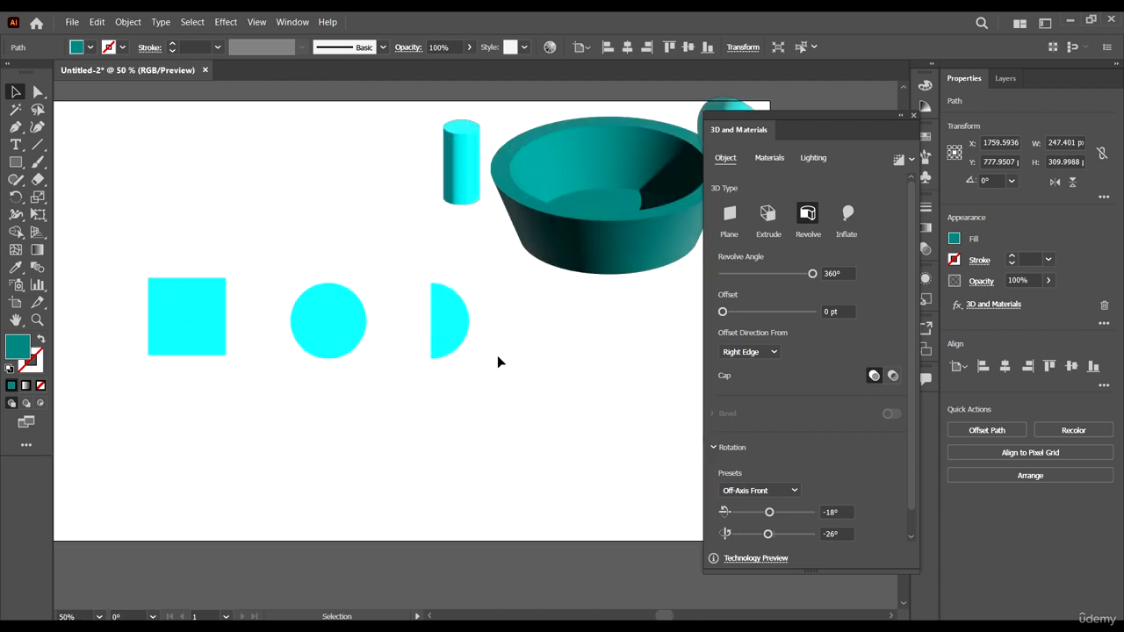
{"action": "left_click_drag", "start_coordinate": [324, 325], "coordinate": [311, 336]}
{"action": "left_click_drag", "start_coordinate": [317, 336], "coordinate": [608, 390]}
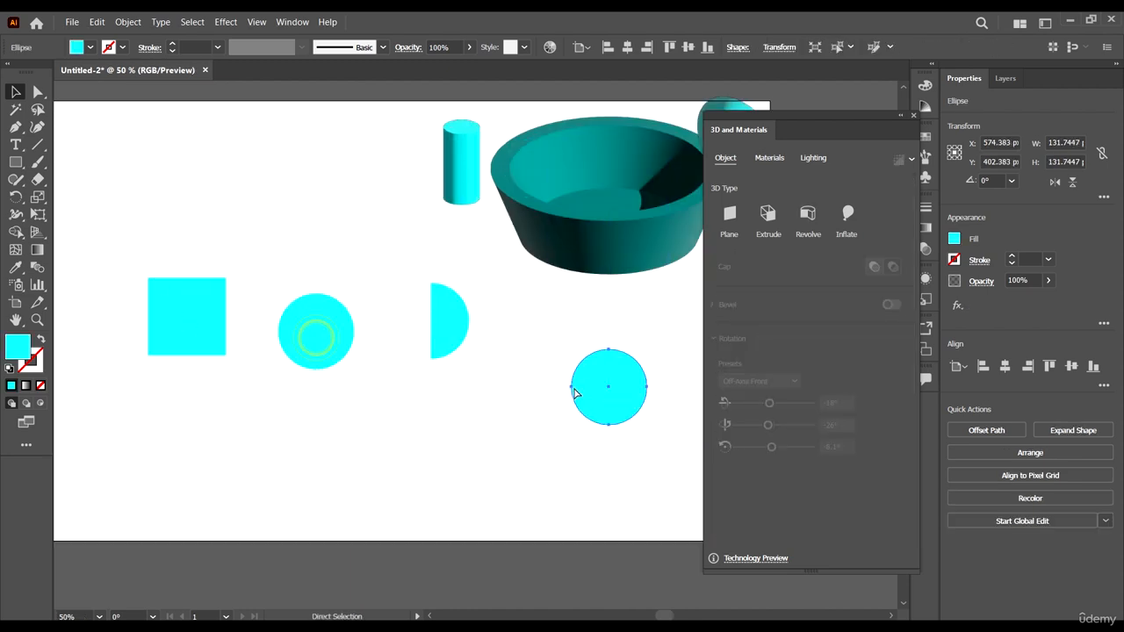
- Inflate the copied circle with a depth of 930 pt and a volume of 100%
{"action": "scroll", "coordinate": [575, 390], "scroll_direction": "right", "scroll_amount": 1}
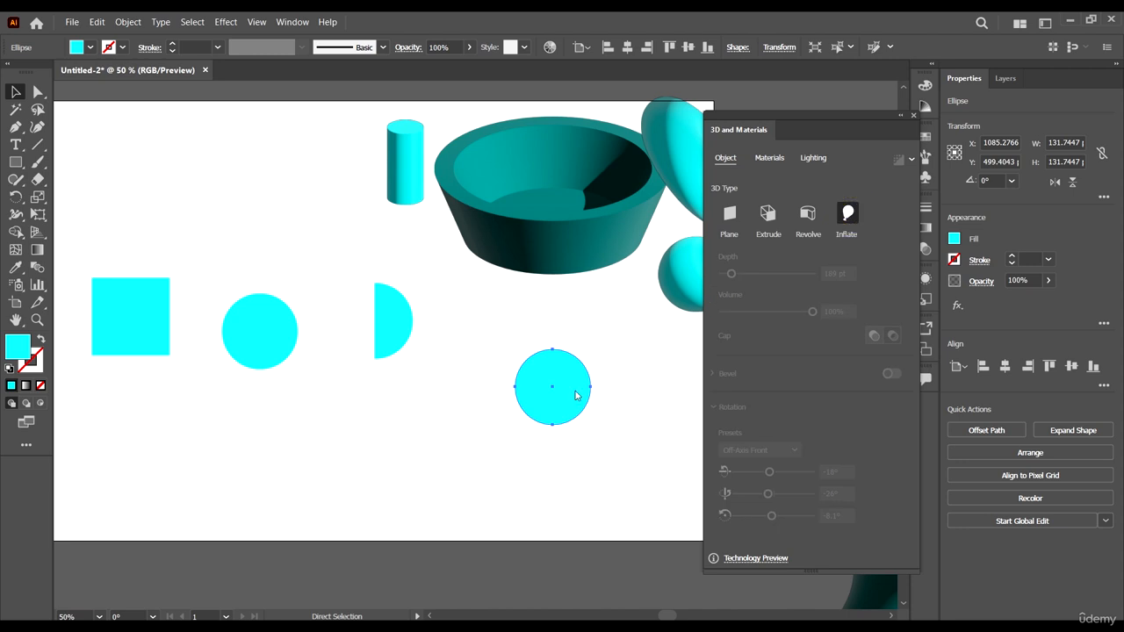
{"action": "scroll", "coordinate": [567, 344], "scroll_direction": "down", "scroll_amount": 4}
{"action": "scroll", "coordinate": [609, 304], "scroll_direction": "up", "scroll_amount": 3}
{"action": "scroll", "coordinate": [376, 384], "scroll_direction": "right", "scroll_amount": 3}
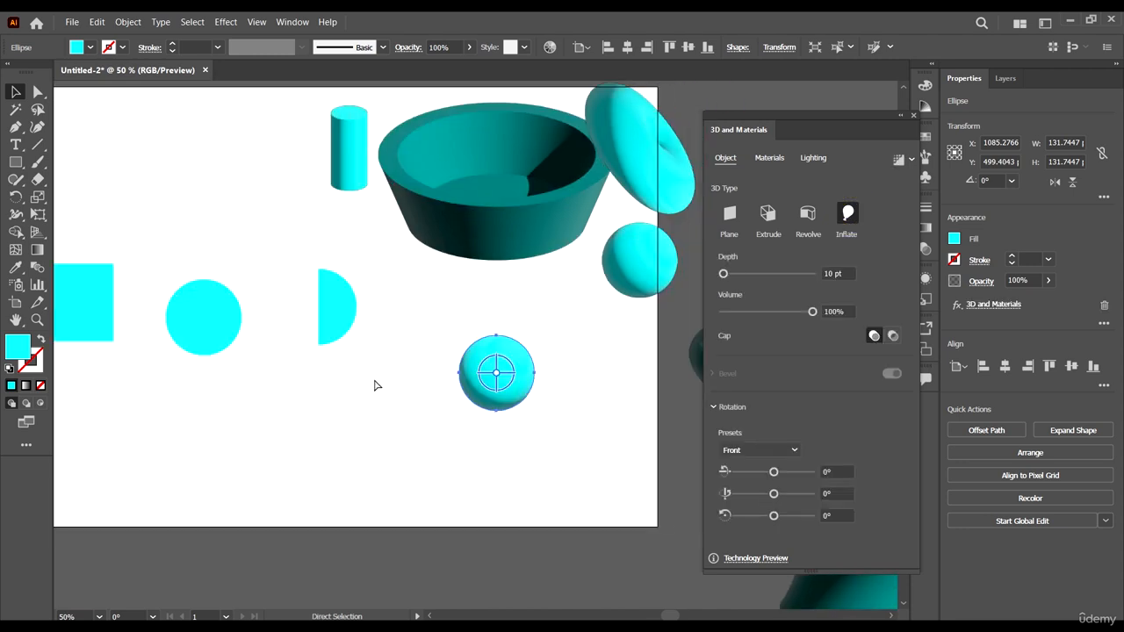
{"action": "left_click_drag", "start_coordinate": [754, 273], "coordinate": [813, 311]}
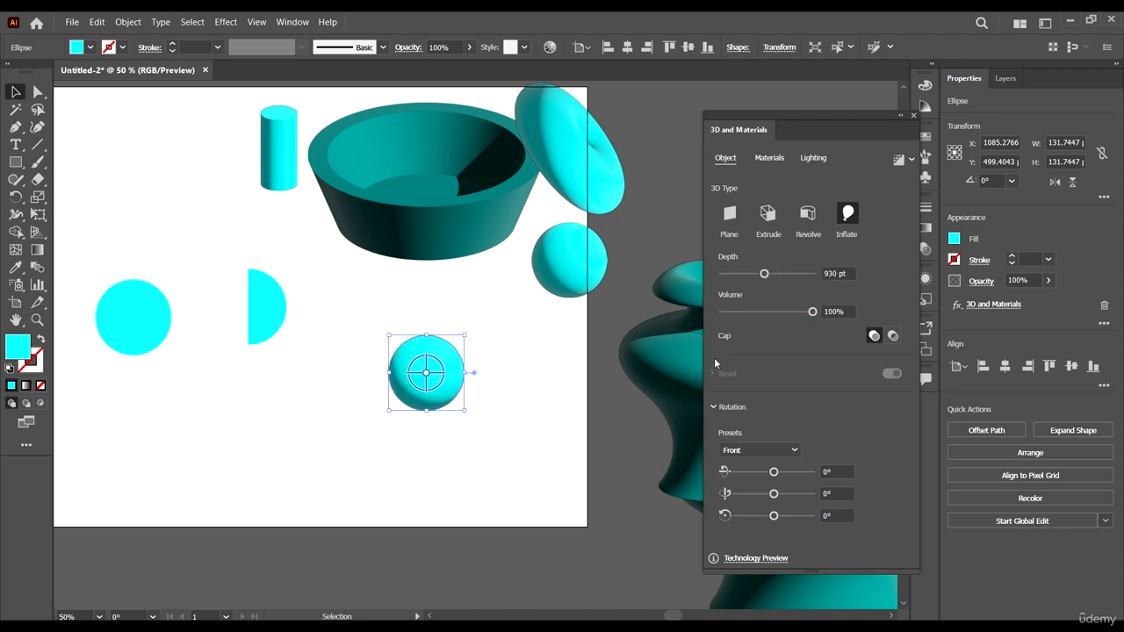
- Copy the cyan half circle to beside the inflated ball, and inflate it with a depth of 1307 pt and a volume of 100%
{"action": "left_click", "coordinate": [255, 286]}
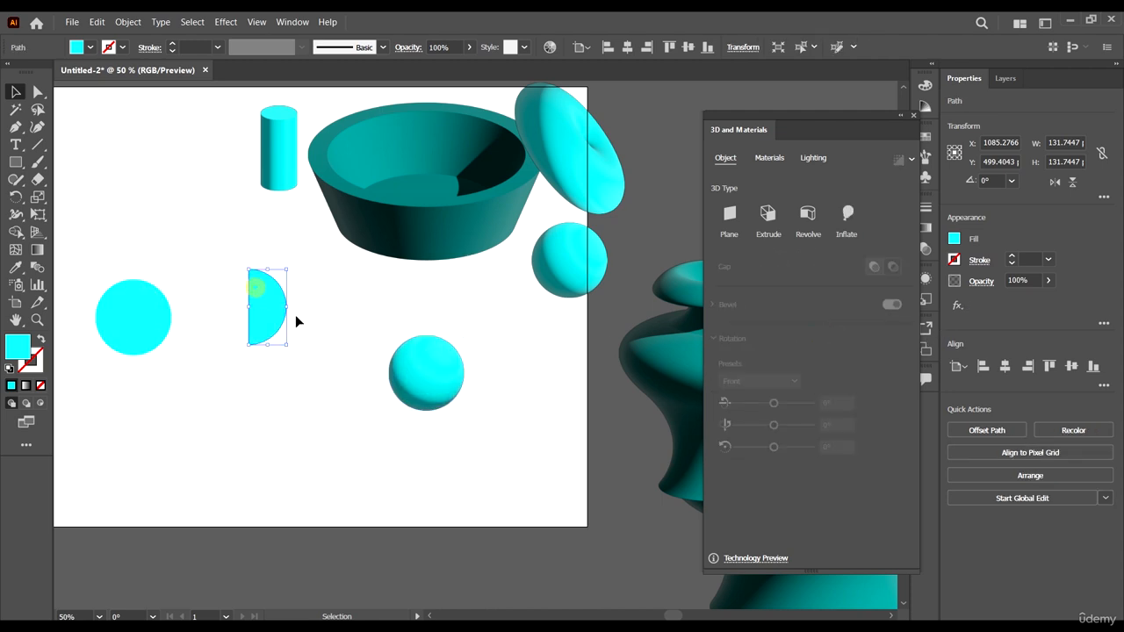
{"action": "left_click_drag", "start_coordinate": [282, 305], "coordinate": [565, 378]}
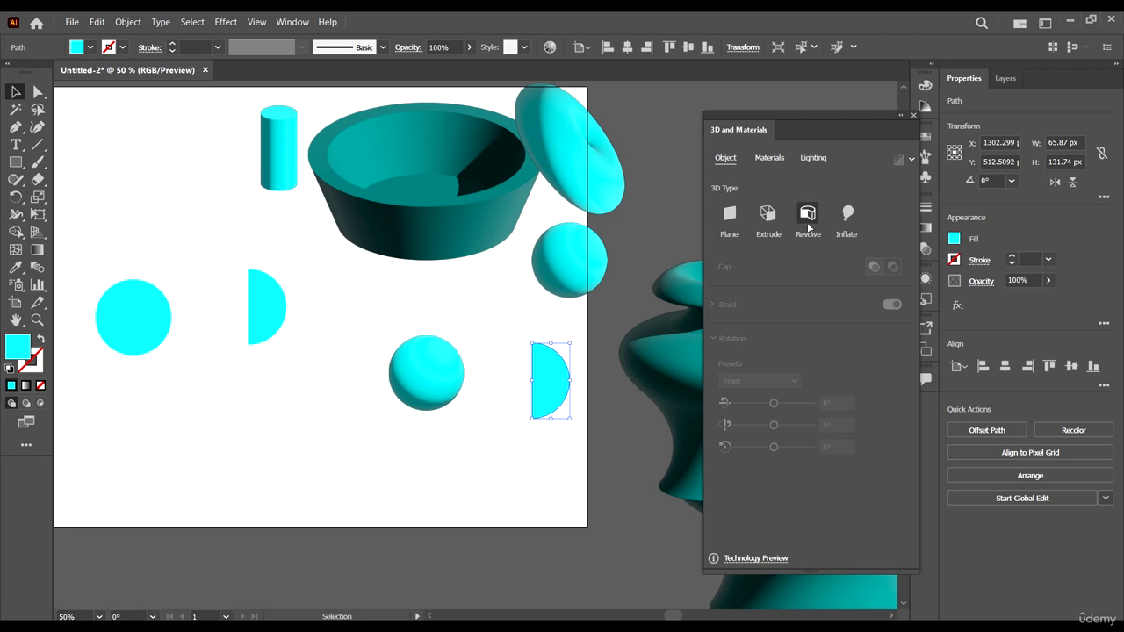
{"action": "left_click", "coordinate": [847, 219]}
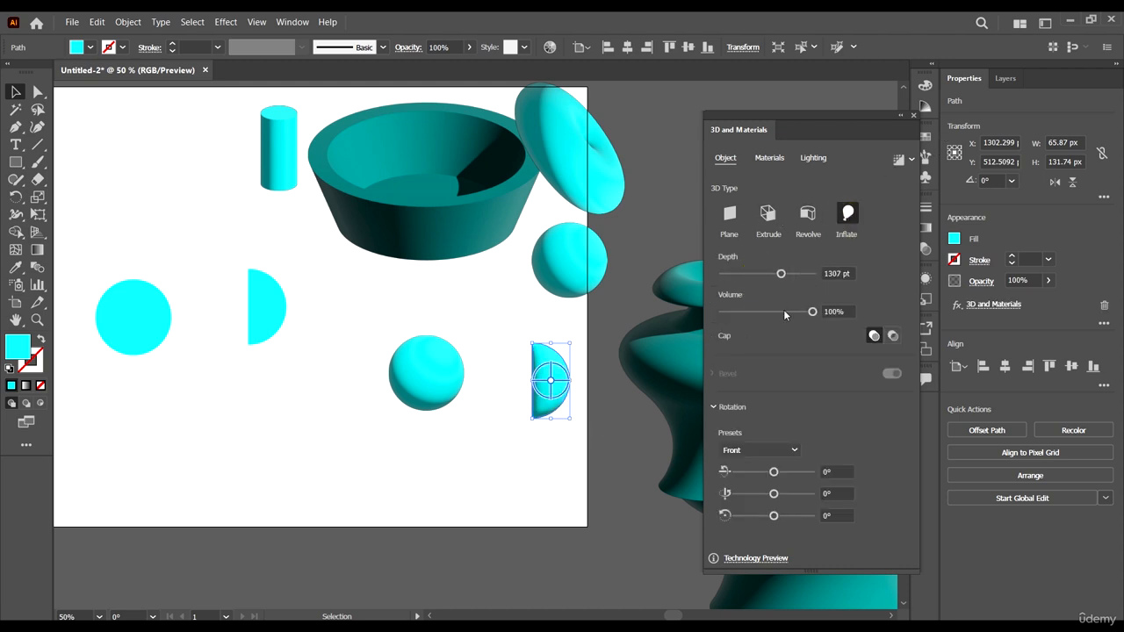
{"action": "left_click_drag", "start_coordinate": [783, 311], "coordinate": [865, 326]}
- Rotate the inflated half circle to about 144.48° and move it off the artboard beside the vase
{"action": "left_click_drag", "start_coordinate": [576, 379], "coordinate": [545, 326]}
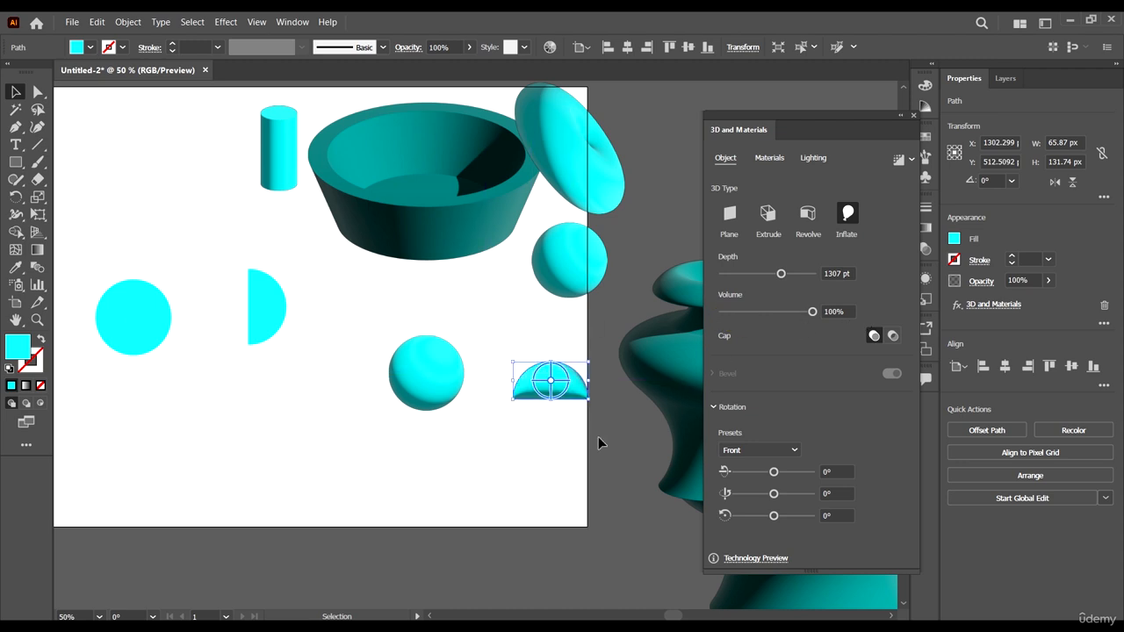
{"action": "left_click_drag", "start_coordinate": [592, 401], "coordinate": [589, 431]}
{"action": "left_click", "coordinate": [594, 396]}
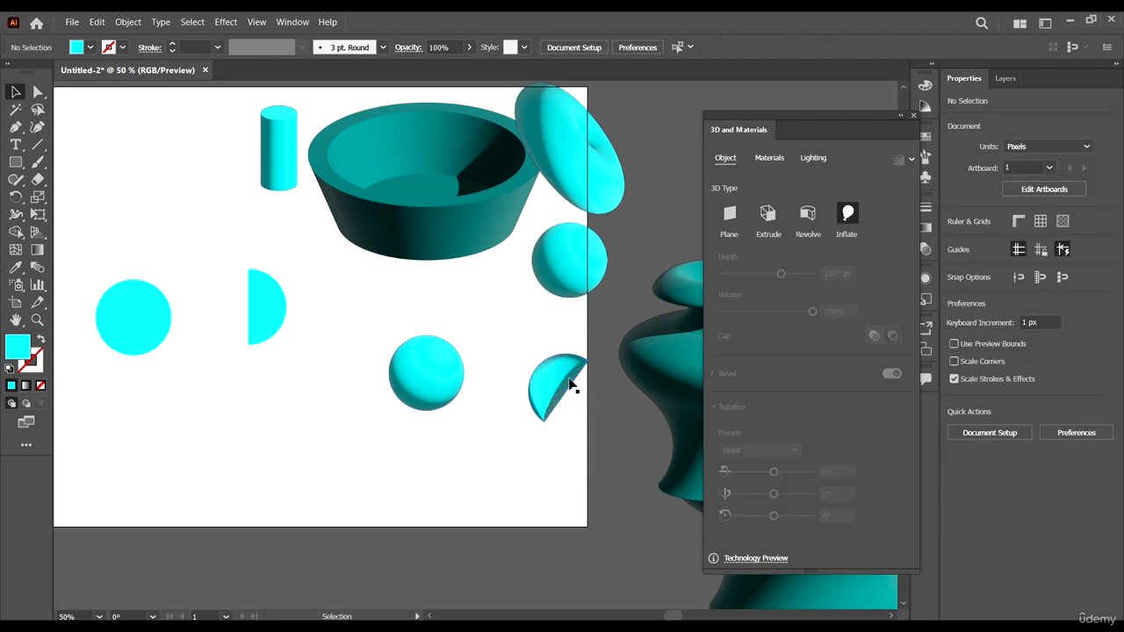
{"action": "left_click_drag", "start_coordinate": [556, 379], "coordinate": [651, 456]}
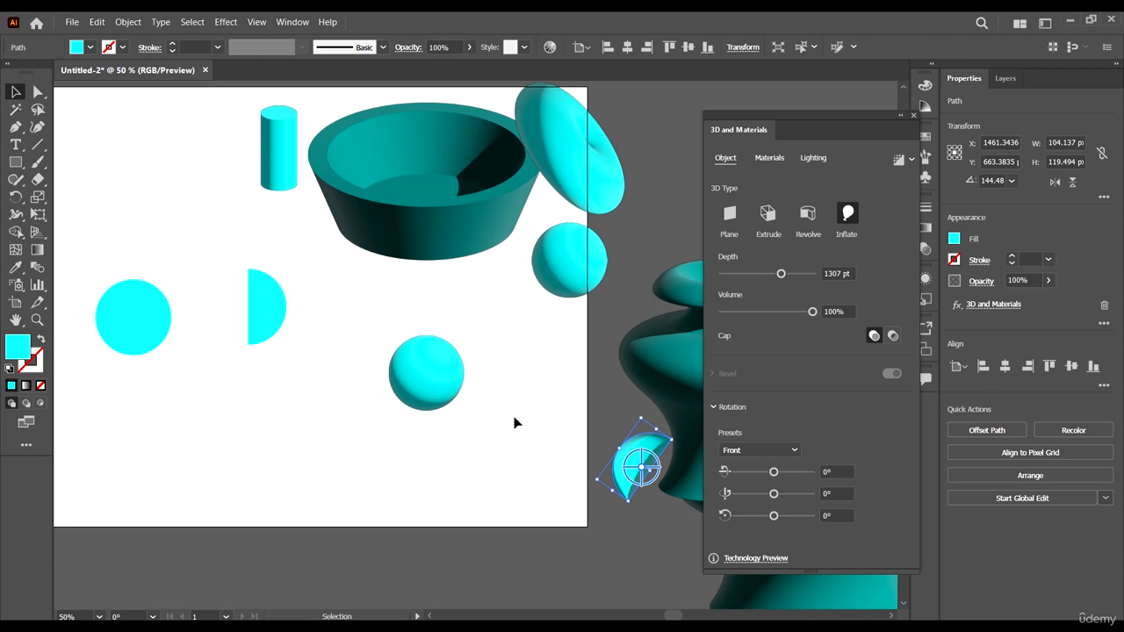
- Move the wide revolved shape farther down and right, and the inflated half circle up beside the top of the vase
{"action": "scroll", "coordinate": [544, 399], "scroll_direction": "down", "scroll_amount": 3}
{"action": "scroll", "coordinate": [566, 409], "scroll_direction": "up", "scroll_amount": 3}
{"action": "scroll", "coordinate": [509, 413], "scroll_direction": "down", "scroll_amount": 3}
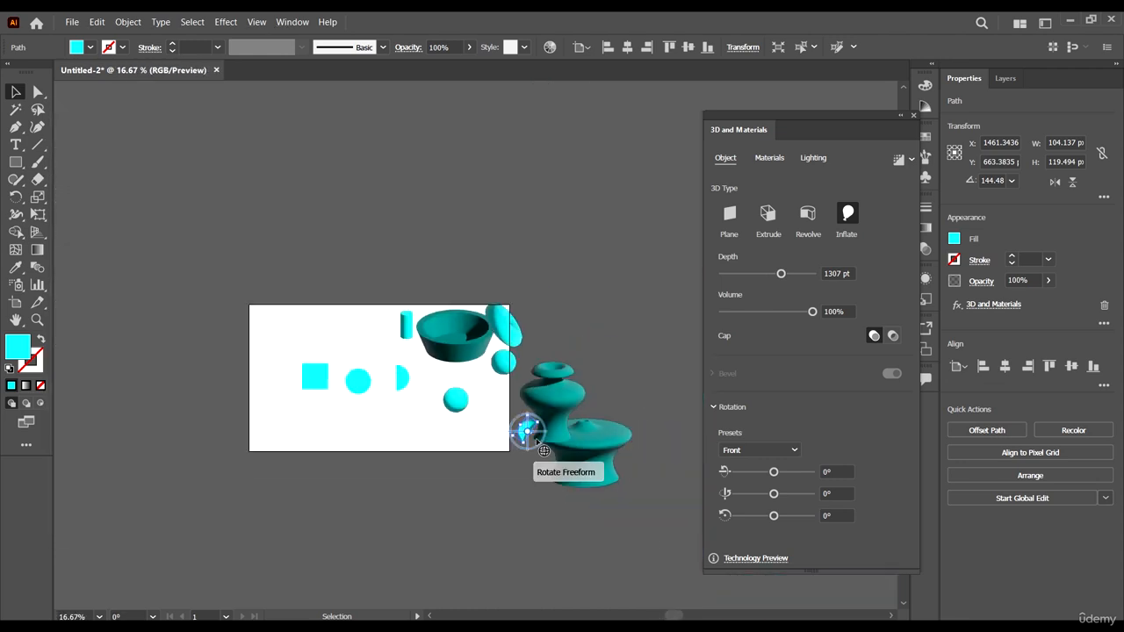
{"action": "scroll", "coordinate": [527, 430], "scroll_direction": "up", "scroll_amount": 2}
{"action": "left_click", "coordinate": [658, 426]}
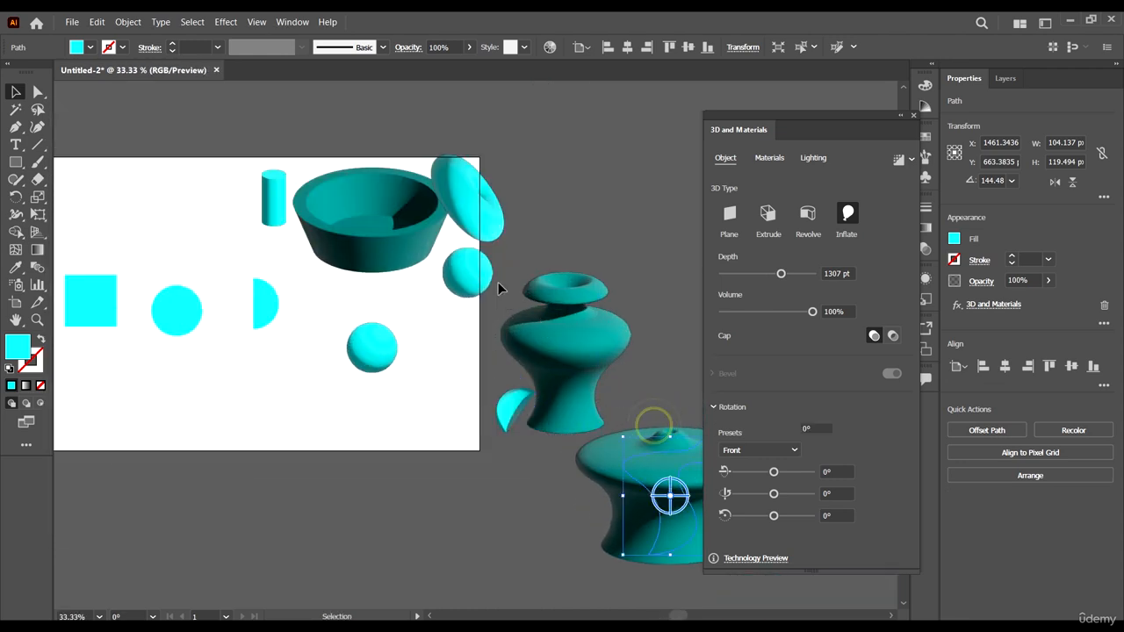
{"action": "scroll", "coordinate": [526, 369], "scroll_direction": "up", "scroll_amount": 1}
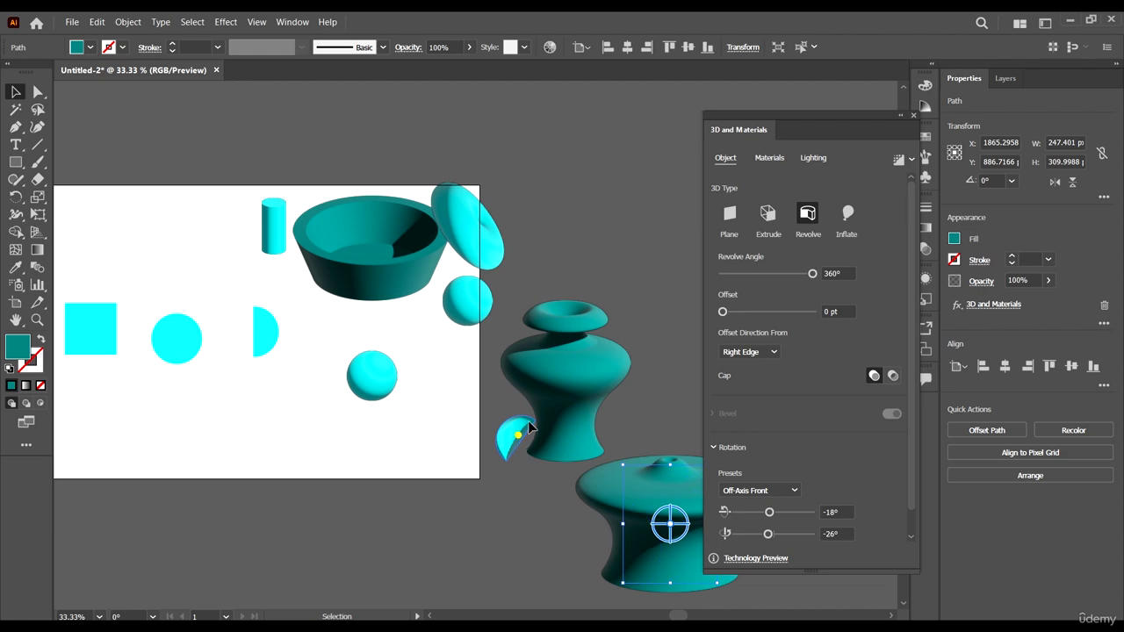
{"action": "left_click_drag", "start_coordinate": [529, 428], "coordinate": [532, 299]}
- Place a copy of the cyan square across the artboard's bottom edge, below the original square
{"action": "scroll", "coordinate": [556, 295], "scroll_direction": "up", "scroll_amount": 3}
{"action": "scroll", "coordinate": [417, 342], "scroll_direction": "down", "scroll_amount": 3}
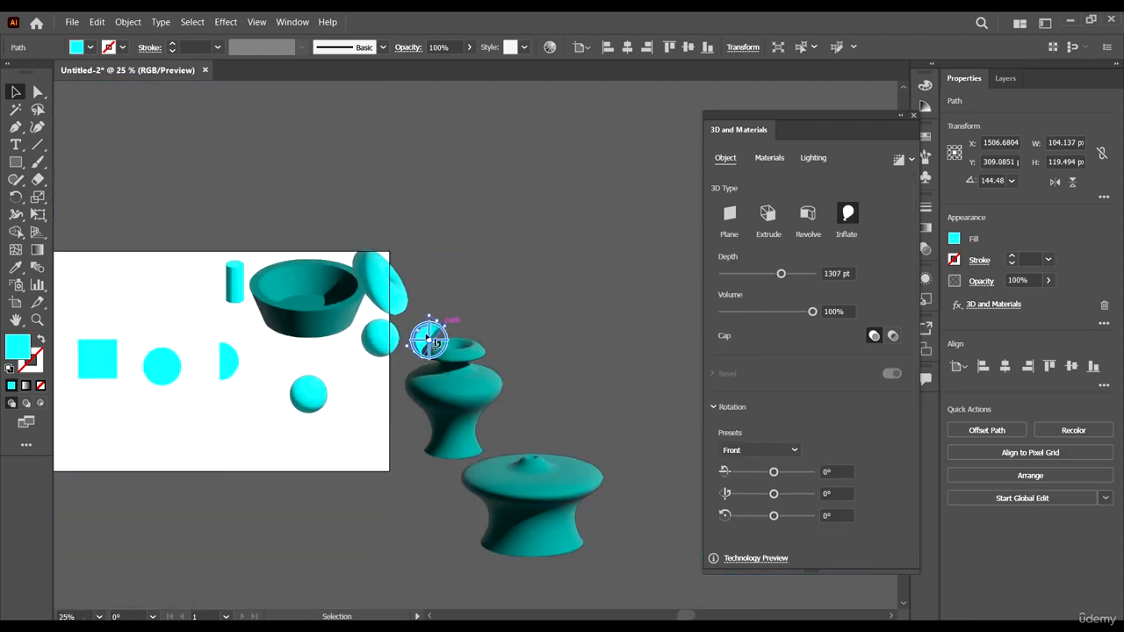
{"action": "scroll", "coordinate": [430, 347], "scroll_direction": "up", "scroll_amount": 5}
{"action": "scroll", "coordinate": [472, 275], "scroll_direction": "down", "scroll_amount": 5}
{"action": "scroll", "coordinate": [371, 381], "scroll_direction": "left", "scroll_amount": 5}
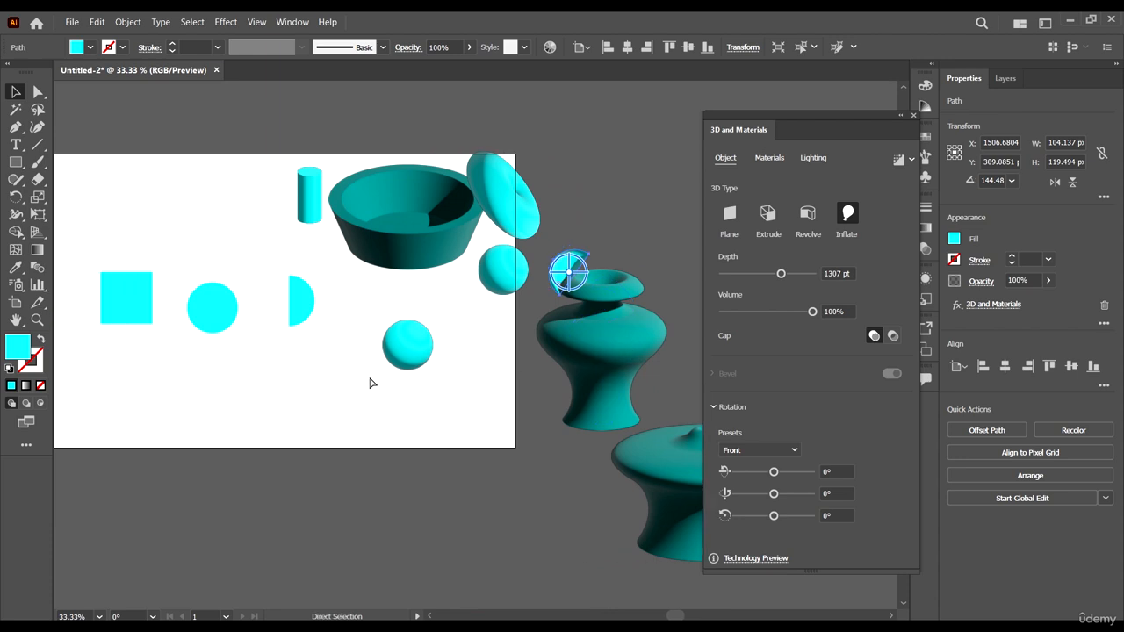
{"action": "scroll", "coordinate": [163, 303], "scroll_direction": "left", "scroll_amount": 2}
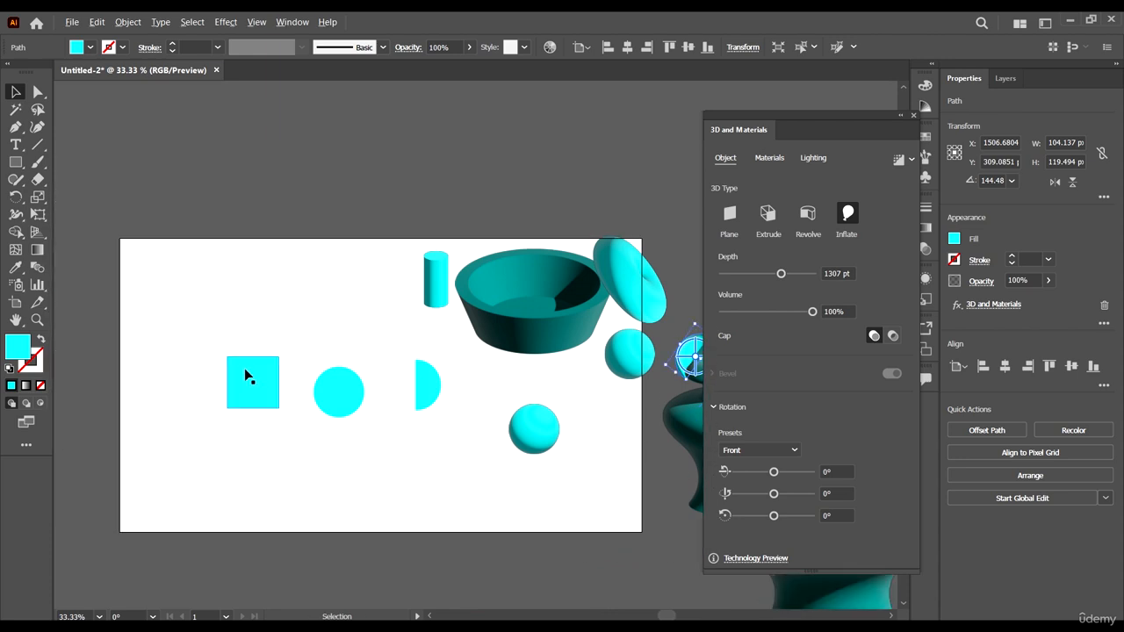
{"action": "scroll", "coordinate": [262, 370], "scroll_direction": "up", "scroll_amount": 3}
{"action": "scroll", "coordinate": [269, 384], "scroll_direction": "down", "scroll_amount": 5}
{"action": "scroll", "coordinate": [265, 383], "scroll_direction": "up", "scroll_amount": 2}
{"action": "left_click_drag", "start_coordinate": [266, 377], "coordinate": [318, 536]}
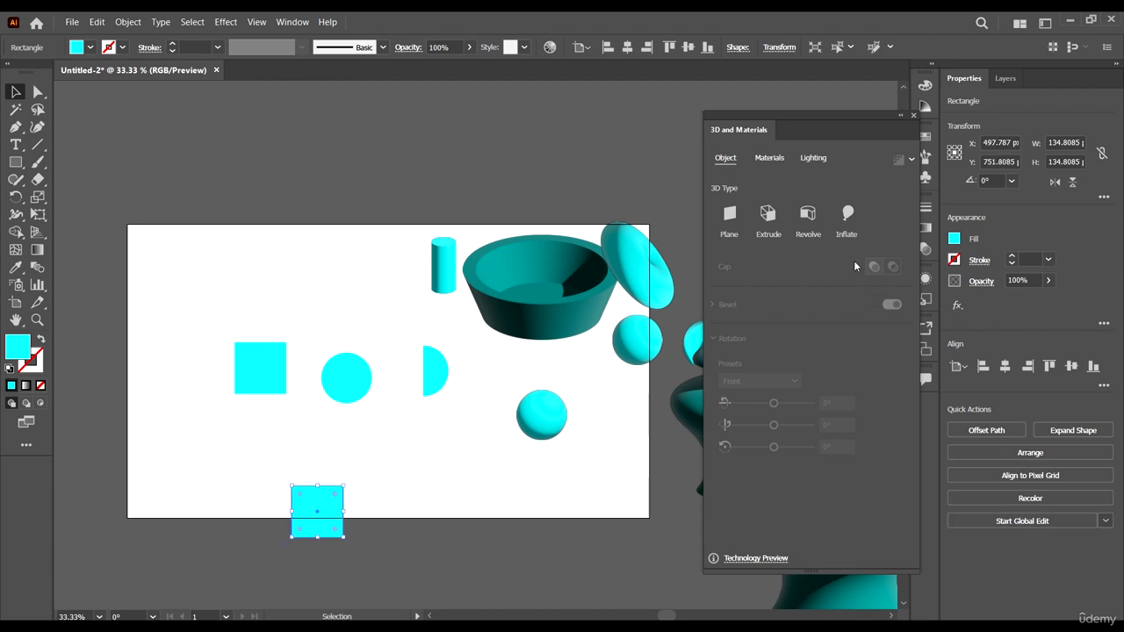
- Delete all the shapes and 3D objects on and around the artboard
{"action": "scroll", "coordinate": [288, 370], "scroll_direction": "down", "scroll_amount": 3}
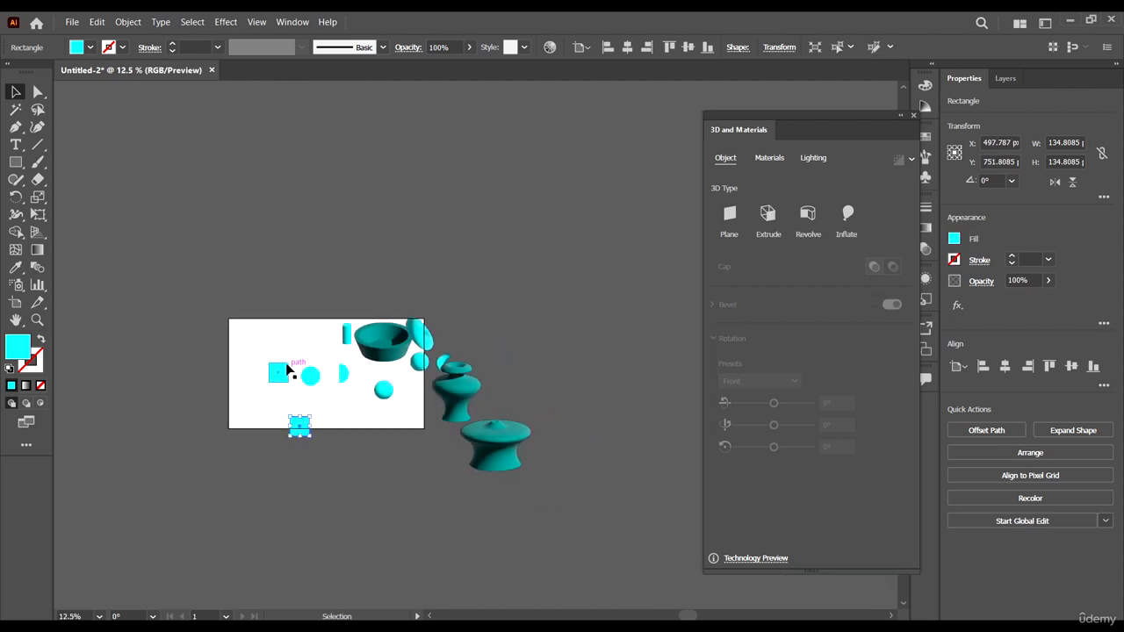
{"action": "left_click_drag", "start_coordinate": [143, 257], "coordinate": [652, 607]}
{"action": "scroll", "coordinate": [268, 345], "scroll_direction": "up", "scroll_amount": 3}
{"action": "scroll", "coordinate": [252, 352], "scroll_direction": "down", "scroll_amount": 1}
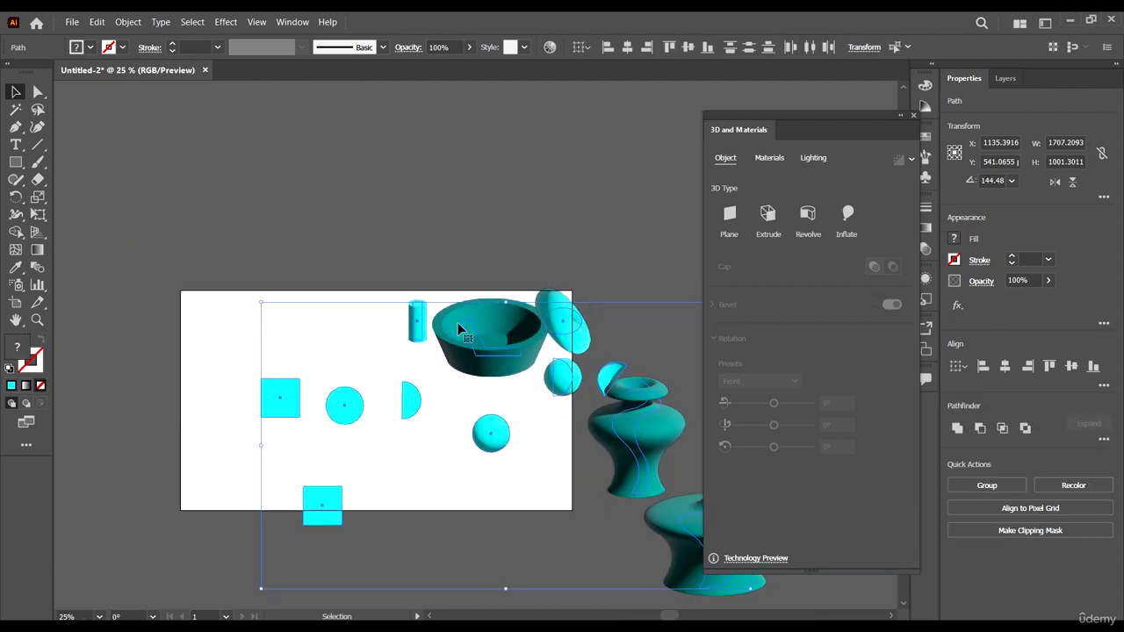
{"action": "key", "text": "Delete"}
{"action": "scroll", "coordinate": [412, 316], "scroll_direction": "down", "scroll_amount": 2}
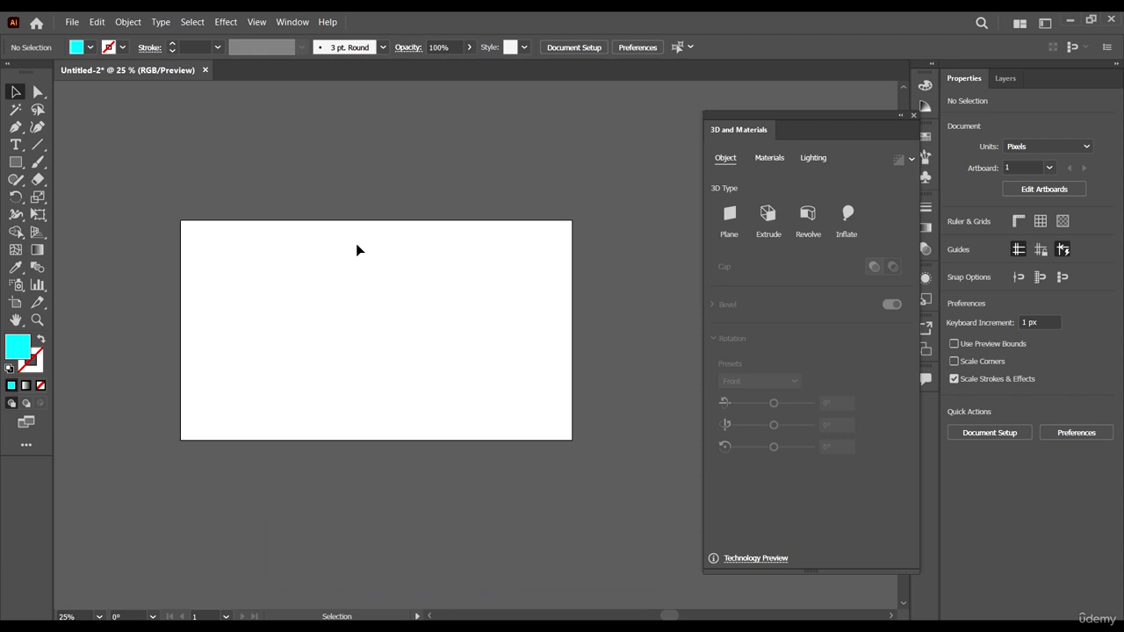
- Draw a cyan rectangle about 149 by 192 px just above the artboard's top edge
{"action": "scroll", "coordinate": [356, 244], "scroll_direction": "up", "scroll_amount": 1}
{"action": "scroll", "coordinate": [274, 259], "scroll_direction": "up", "scroll_amount": 1}
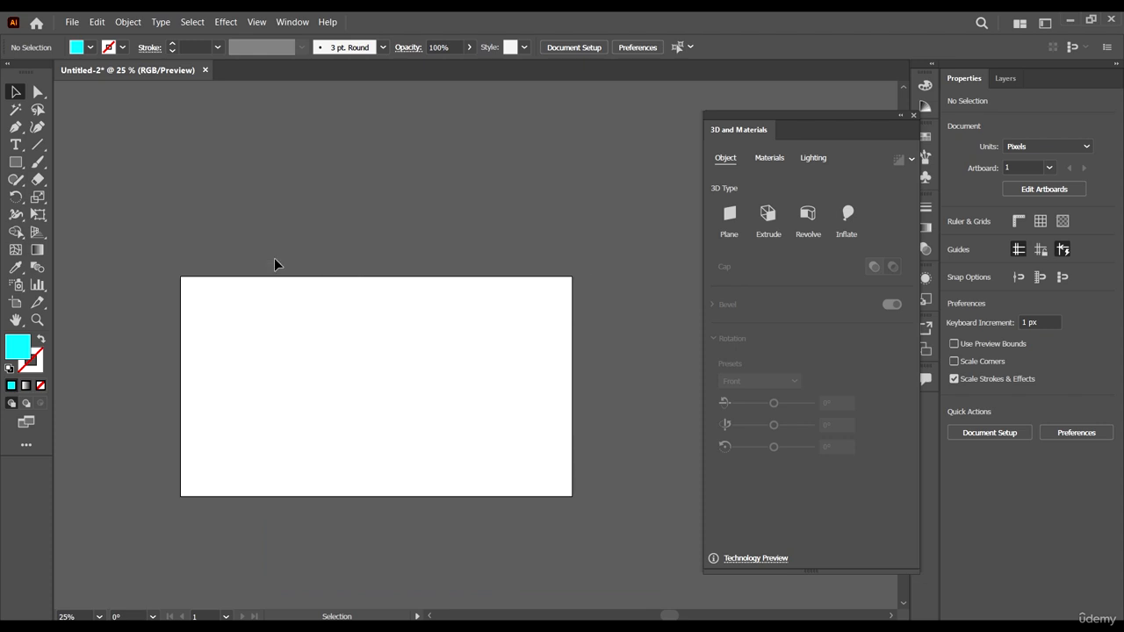
{"action": "left_click", "coordinate": [16, 161]}
{"action": "mouse_move", "coordinate": [299, 210]}
{"action": "left_mouse_down"}
{"action": "mouse_move", "coordinate": [368, 279]}
{"action": "mouse_move", "coordinate": [343, 263]}
{"action": "left_mouse_up"}
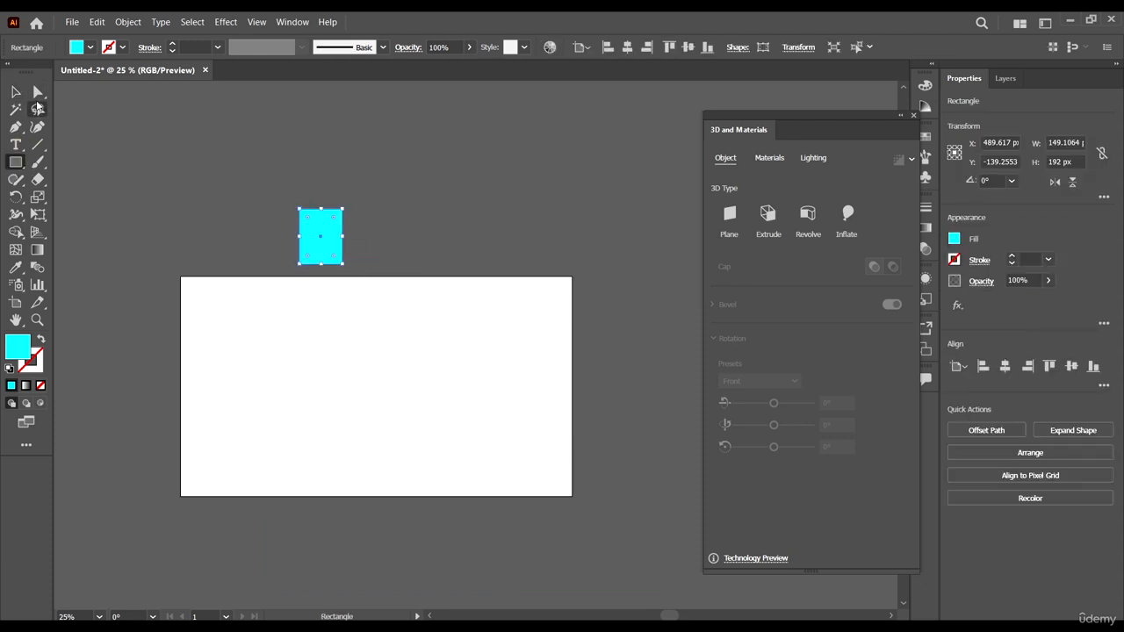
- Move the cyan rectangle down onto the artboard, slightly left of its center
{"action": "key", "text": "v"}
{"action": "scroll", "coordinate": [334, 193], "scroll_direction": "down", "scroll_amount": 3}
{"action": "left_click", "coordinate": [411, 201]}
{"action": "left_click_drag", "start_coordinate": [324, 160], "coordinate": [348, 299]}
{"action": "scroll", "coordinate": [328, 321], "scroll_direction": "up", "scroll_amount": 1}
- Try a dark blue fill on the rectangle and settle on a medium blue swatch
{"action": "left_click", "coordinate": [89, 48]}
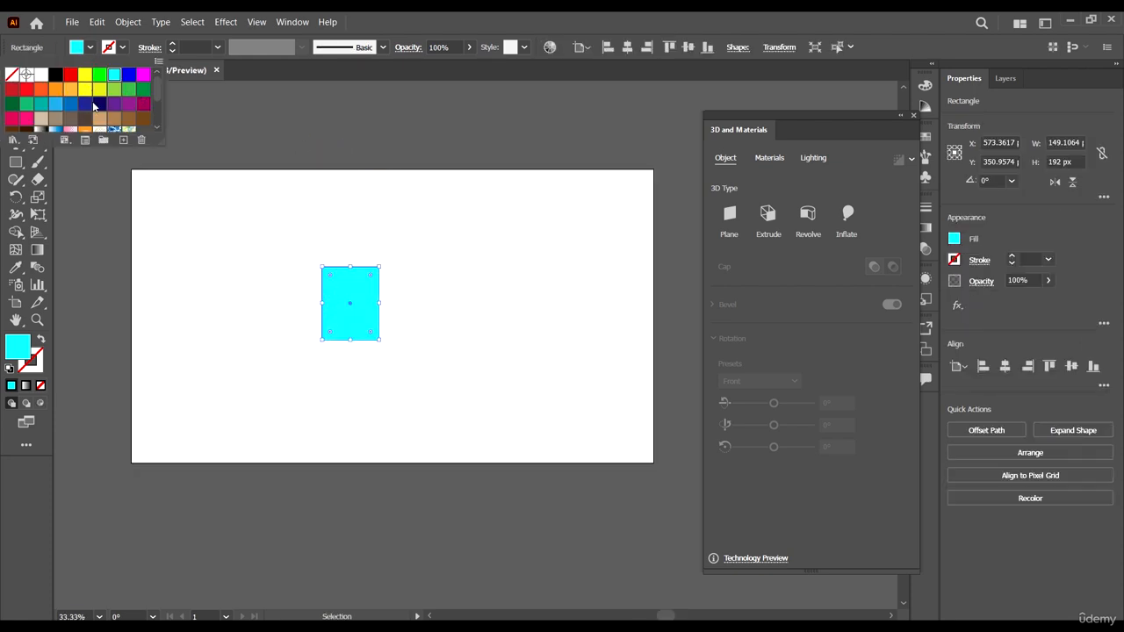
{"action": "left_click", "coordinate": [83, 105]}
{"action": "left_click", "coordinate": [473, 308]}
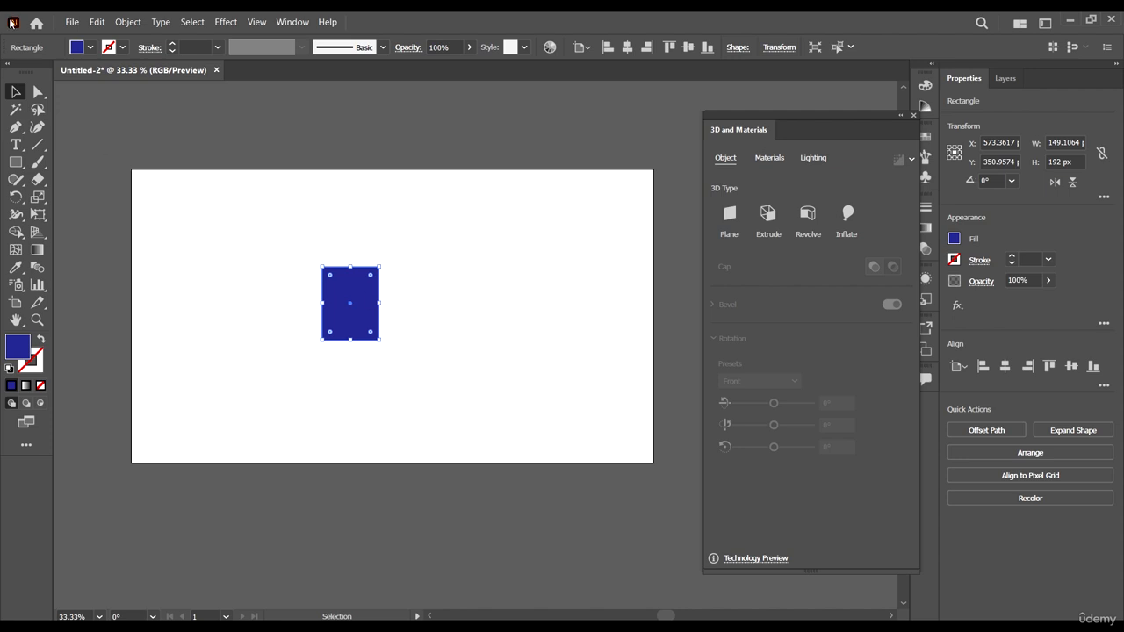
{"action": "left_click", "coordinate": [89, 48]}
{"action": "left_click", "coordinate": [72, 106]}
{"action": "left_click", "coordinate": [558, 337]}
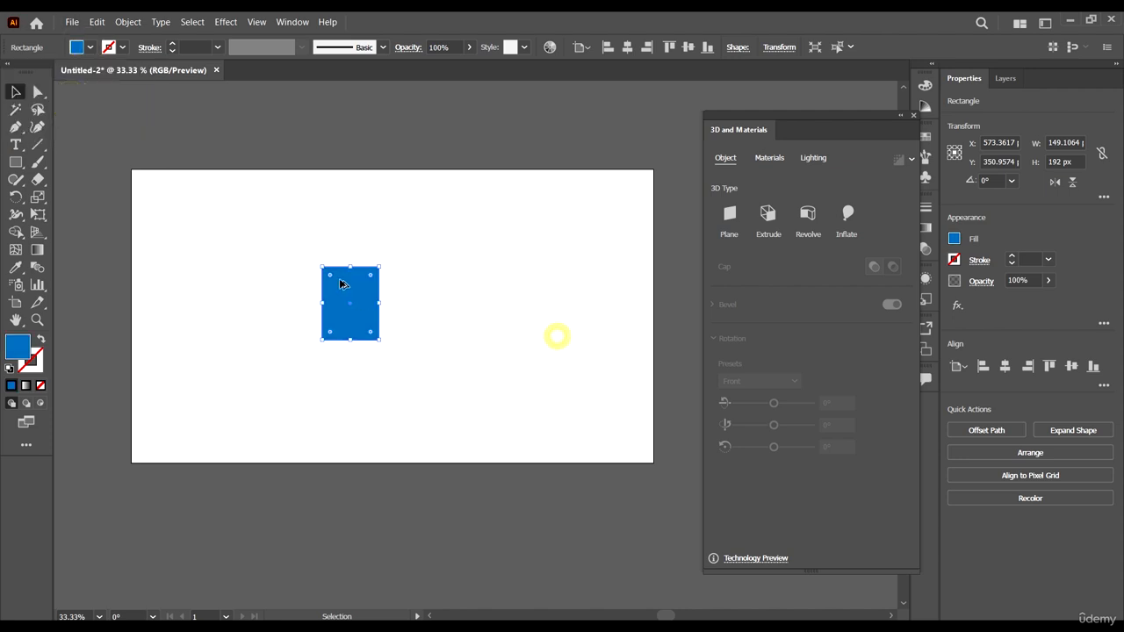
- Enlarge the blue rectangle to about 205 by 263 px and shift it slightly down and right on the artboard
{"action": "scroll", "coordinate": [340, 275], "scroll_direction": "up", "scroll_amount": 1}
{"action": "left_click_drag", "start_coordinate": [398, 370], "coordinate": [414, 391]}
{"action": "scroll", "coordinate": [457, 324], "scroll_direction": "down", "scroll_amount": 1}
{"action": "scroll", "coordinate": [476, 358], "scroll_direction": "right", "scroll_amount": 1}
{"action": "key", "text": "v"}
{"action": "left_click", "coordinate": [431, 339]}
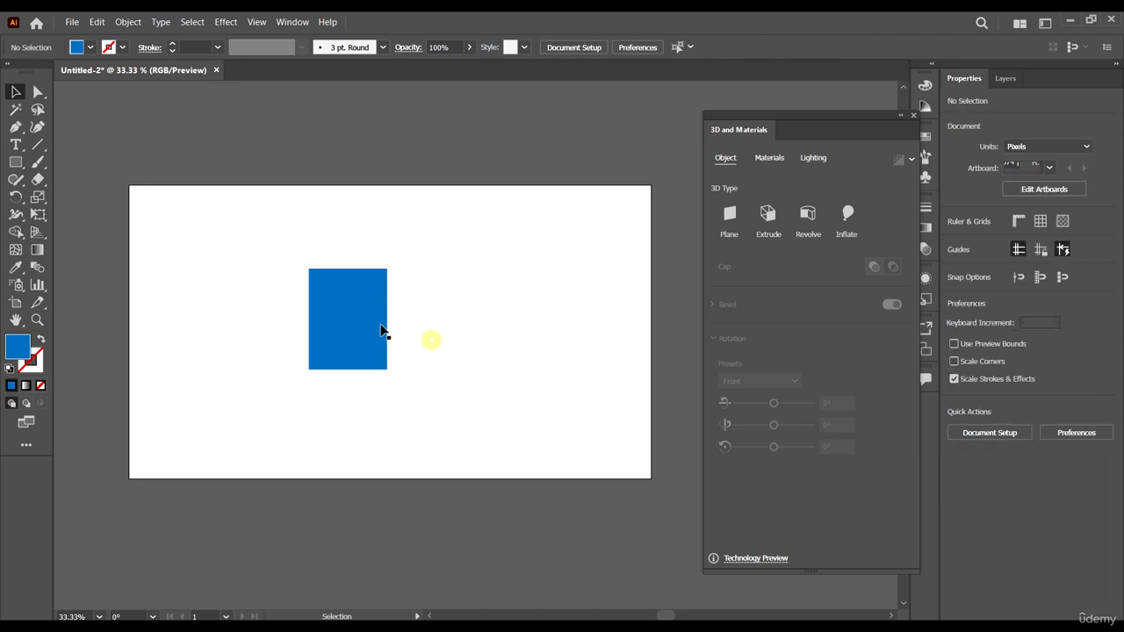
{"action": "left_click_drag", "start_coordinate": [381, 328], "coordinate": [400, 341]}
- Apply the 3D (Classic) Extrude & Bevel effect to the blue rectangle, keeping its options clear of the previewed shape
{"action": "left_click", "coordinate": [226, 22]}
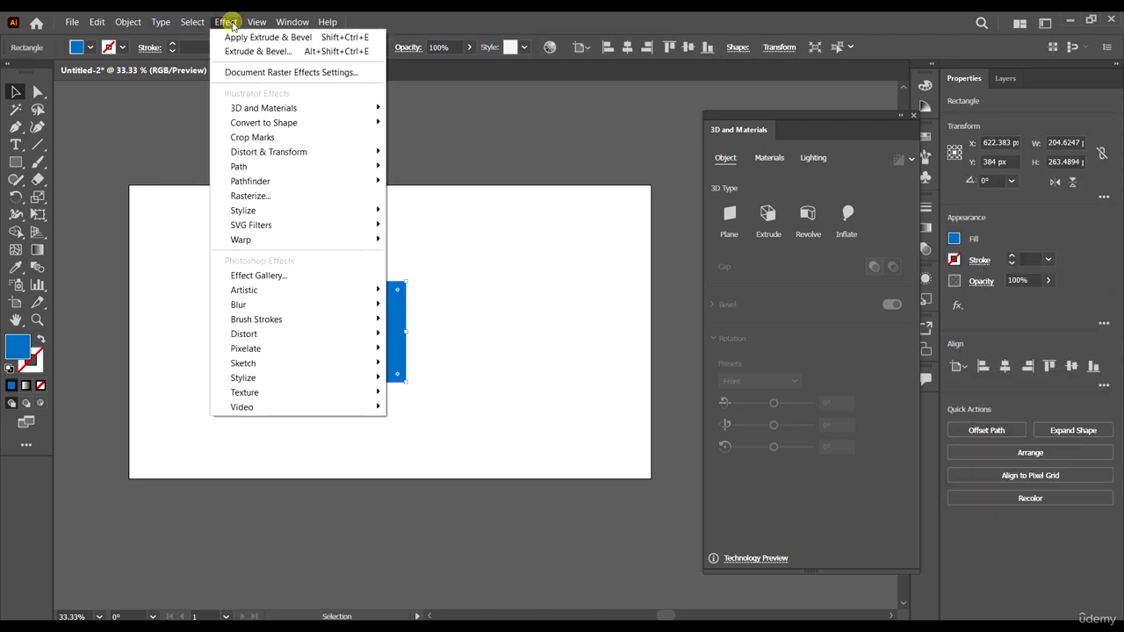
{"action": "left_click", "coordinate": [270, 111]}
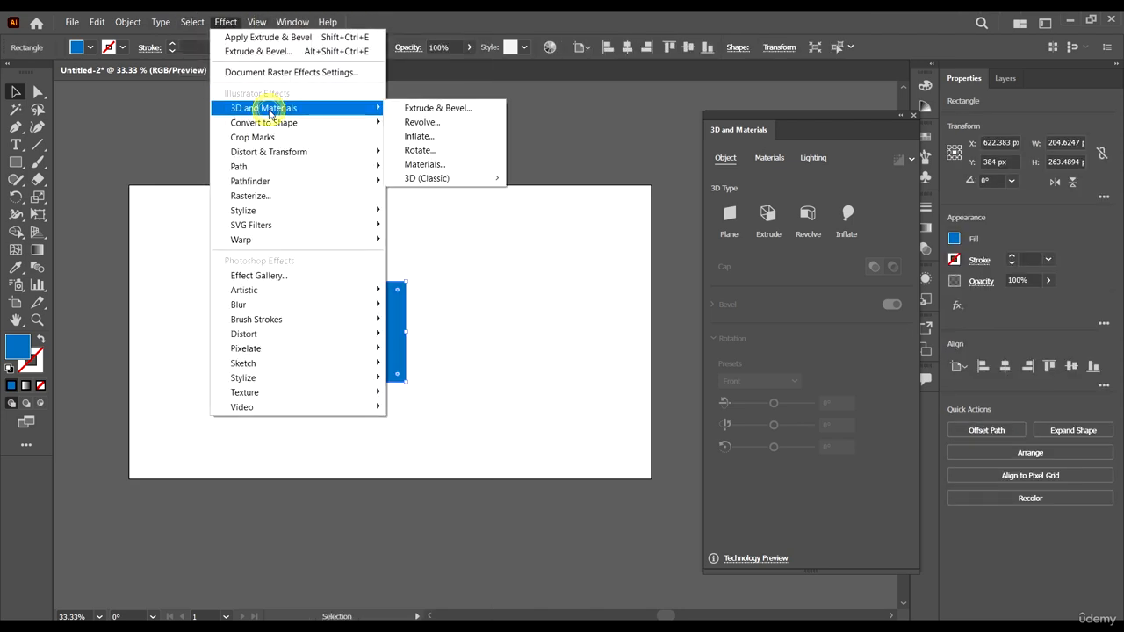
{"action": "left_click", "coordinate": [454, 180]}
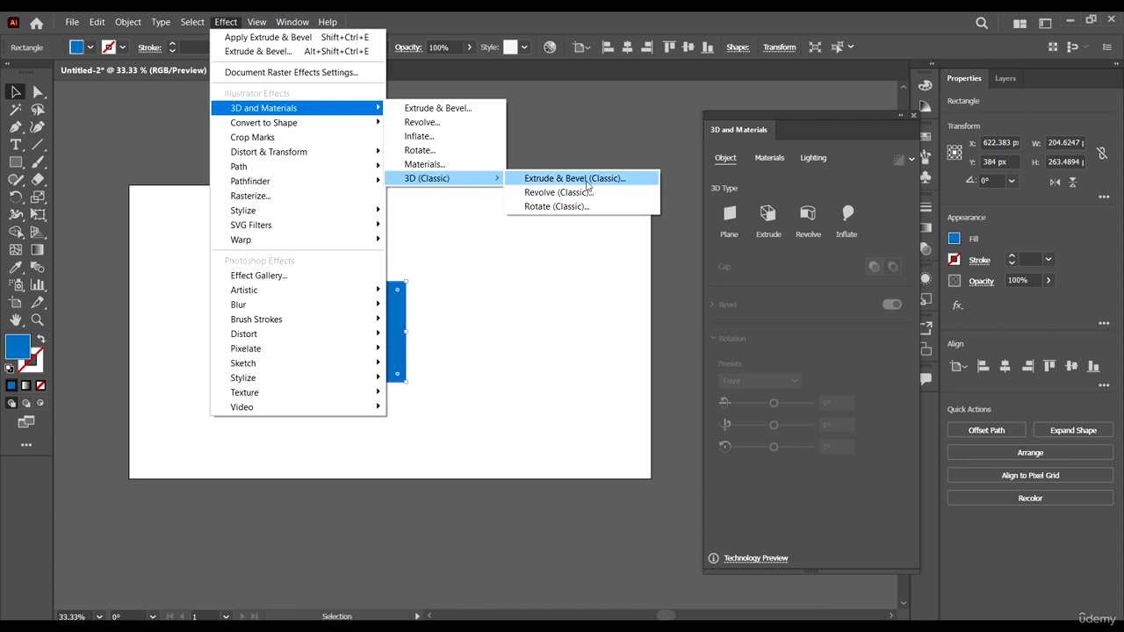
{"action": "left_click", "coordinate": [587, 180]}
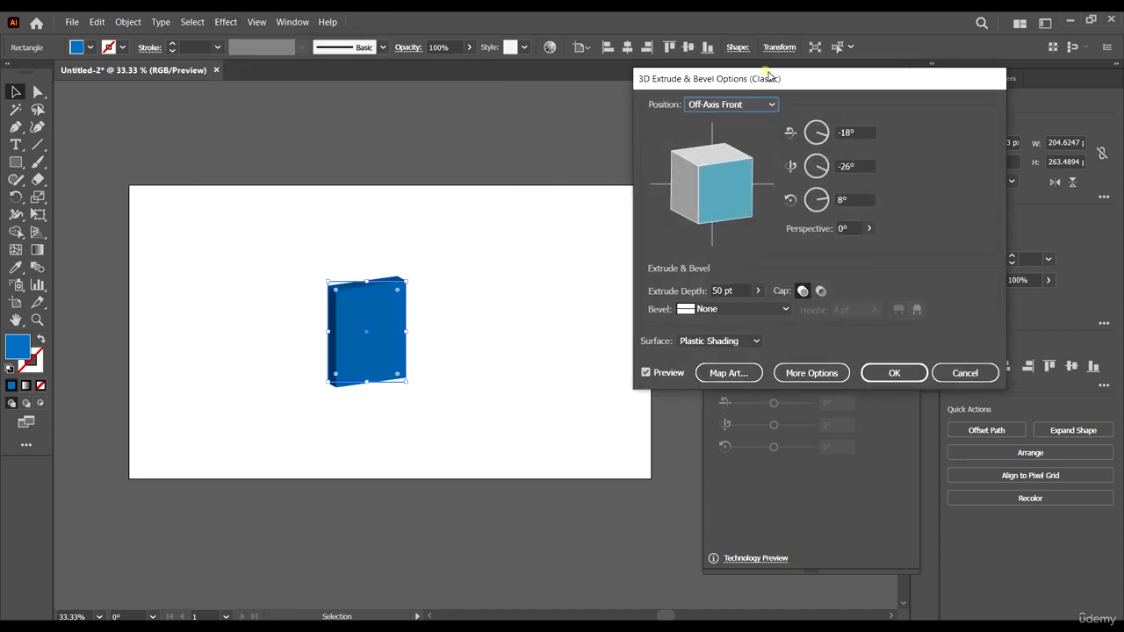
{"action": "left_click_drag", "start_coordinate": [768, 76], "coordinate": [715, 153]}
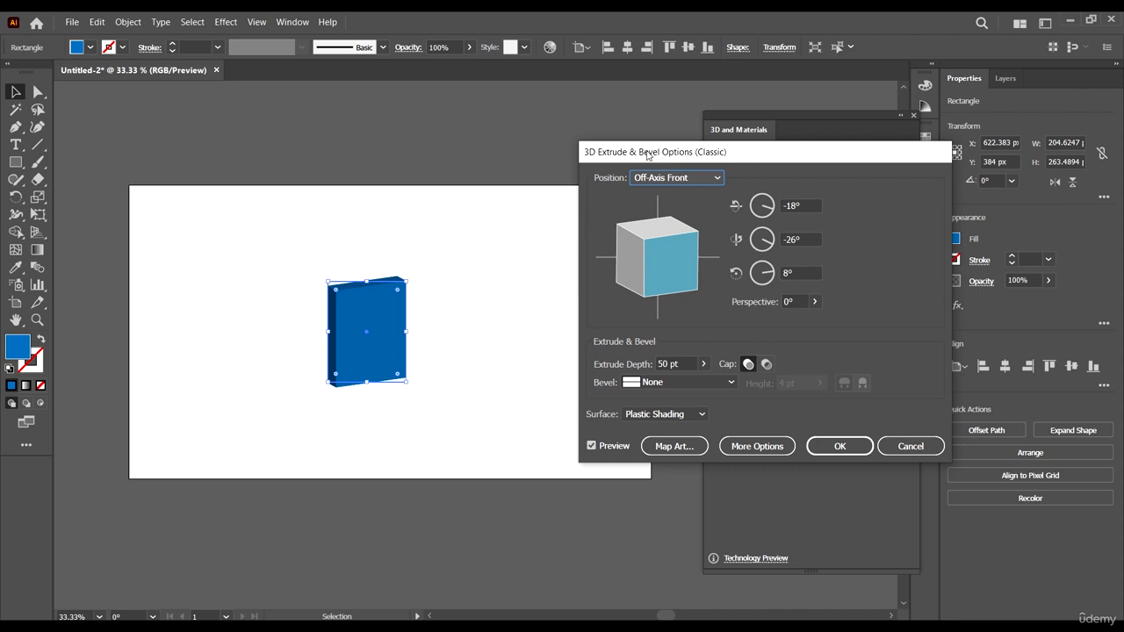
{"action": "left_click_drag", "start_coordinate": [647, 155], "coordinate": [614, 152]}
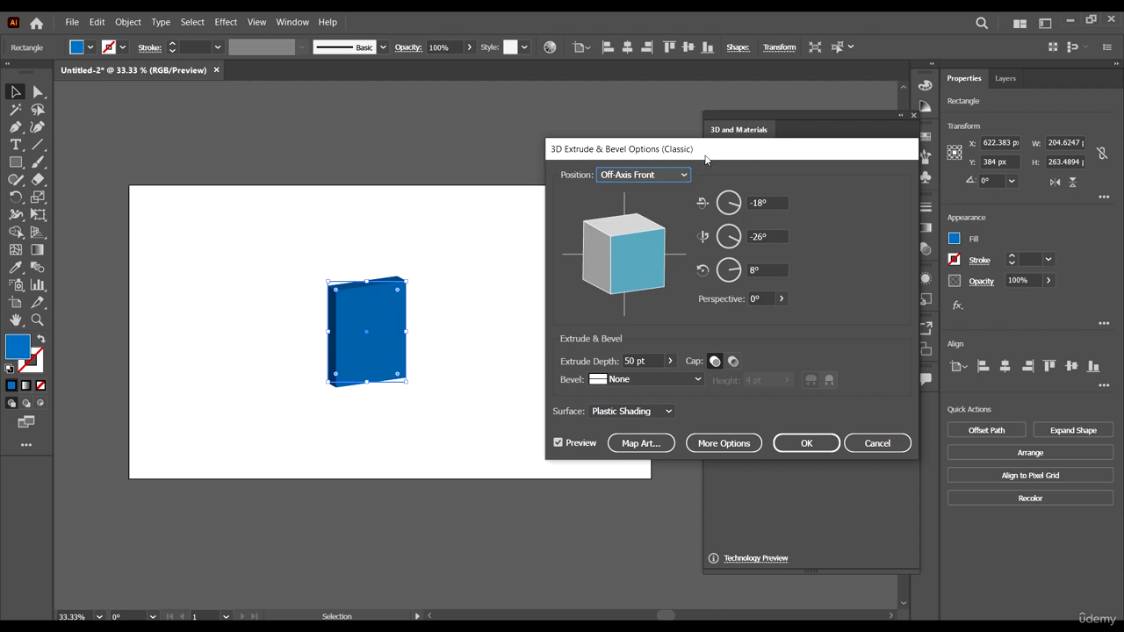
{"action": "left_click_drag", "start_coordinate": [705, 158], "coordinate": [684, 131]}
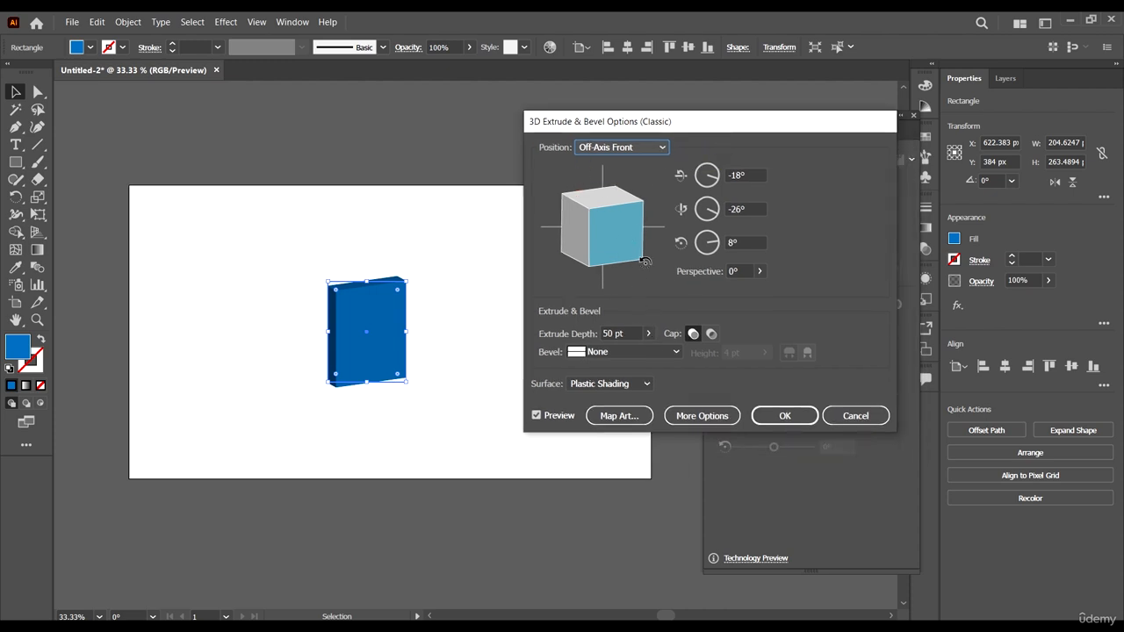
- Increase the rectangle's extrude depth to 389 pt
{"action": "left_click", "coordinate": [649, 333]}
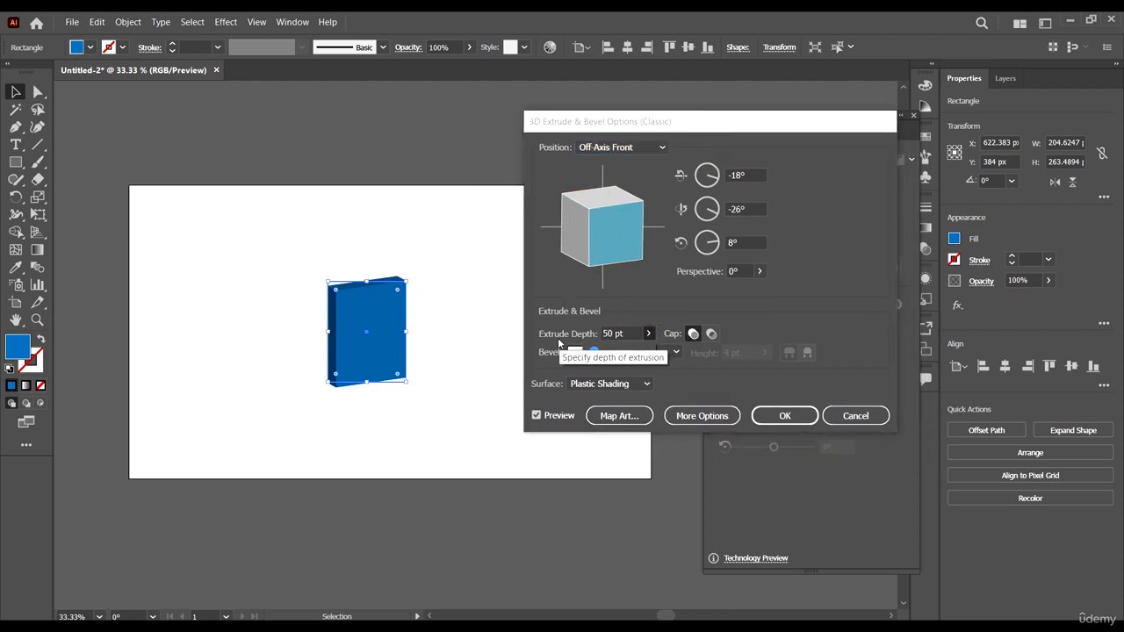
{"action": "left_click", "coordinate": [612, 352]}
{"action": "left_click_drag", "start_coordinate": [613, 351], "coordinate": [604, 421]}
{"action": "left_click", "coordinate": [807, 292]}
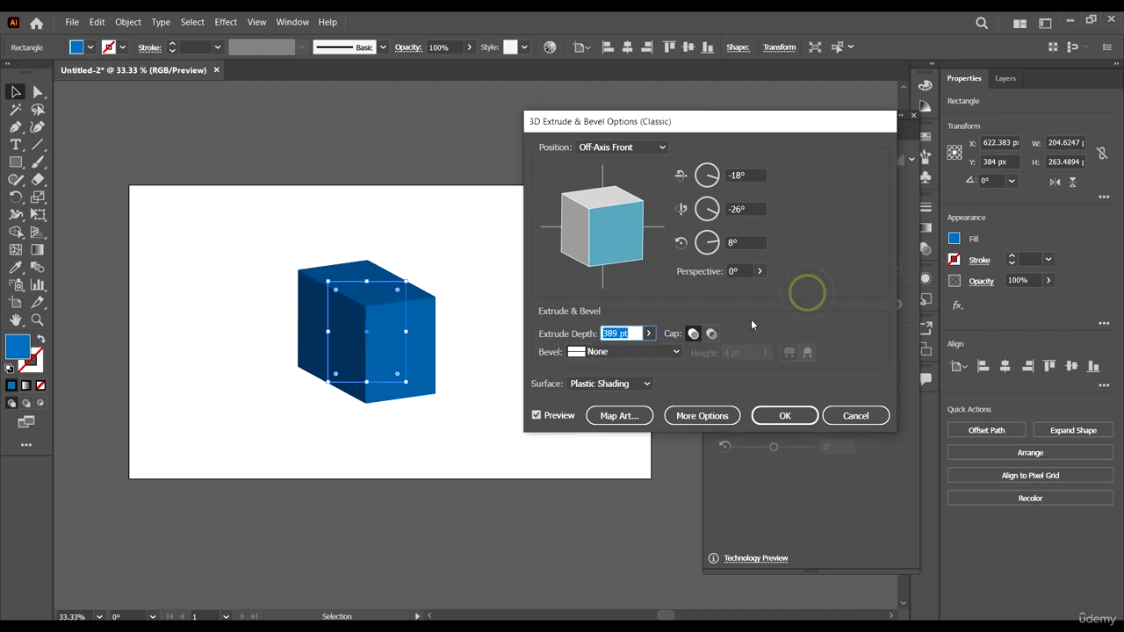
- Try the Classic and Complex 1 bevel shapes on the extruded block
{"action": "left_click", "coordinate": [554, 355]}
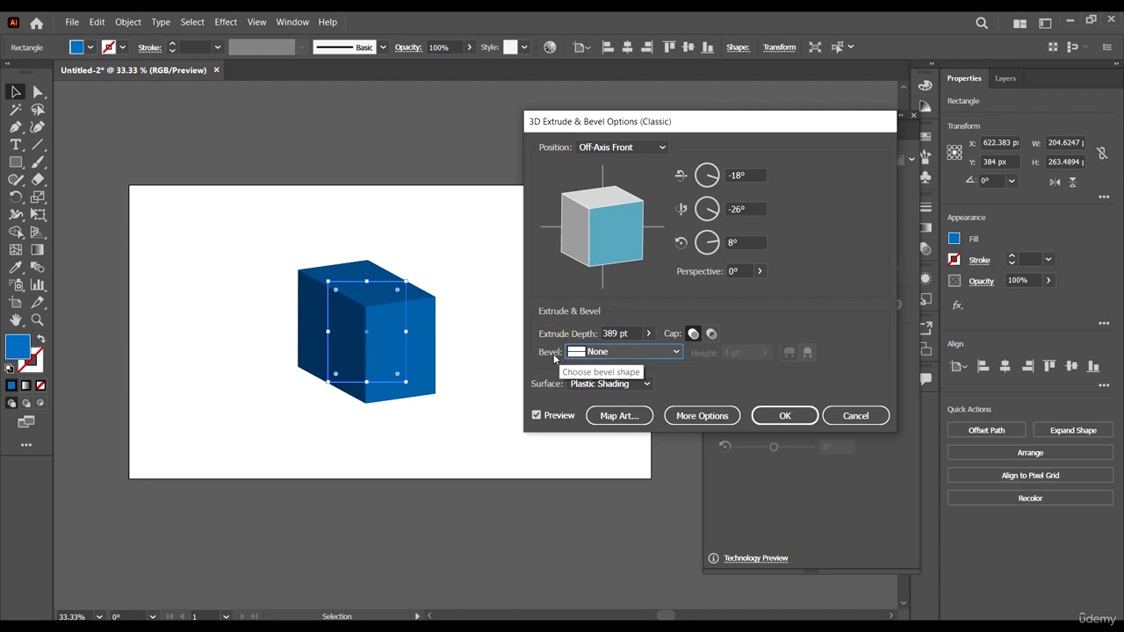
{"action": "left_click", "coordinate": [561, 355]}
{"action": "left_click", "coordinate": [616, 384]}
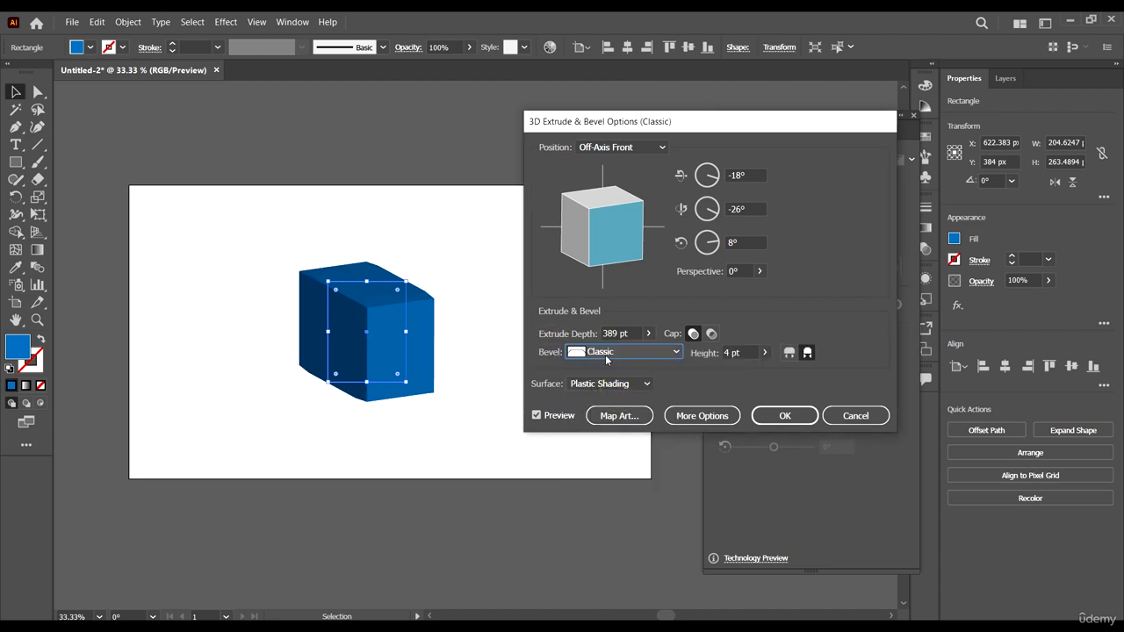
{"action": "left_click", "coordinate": [600, 355]}
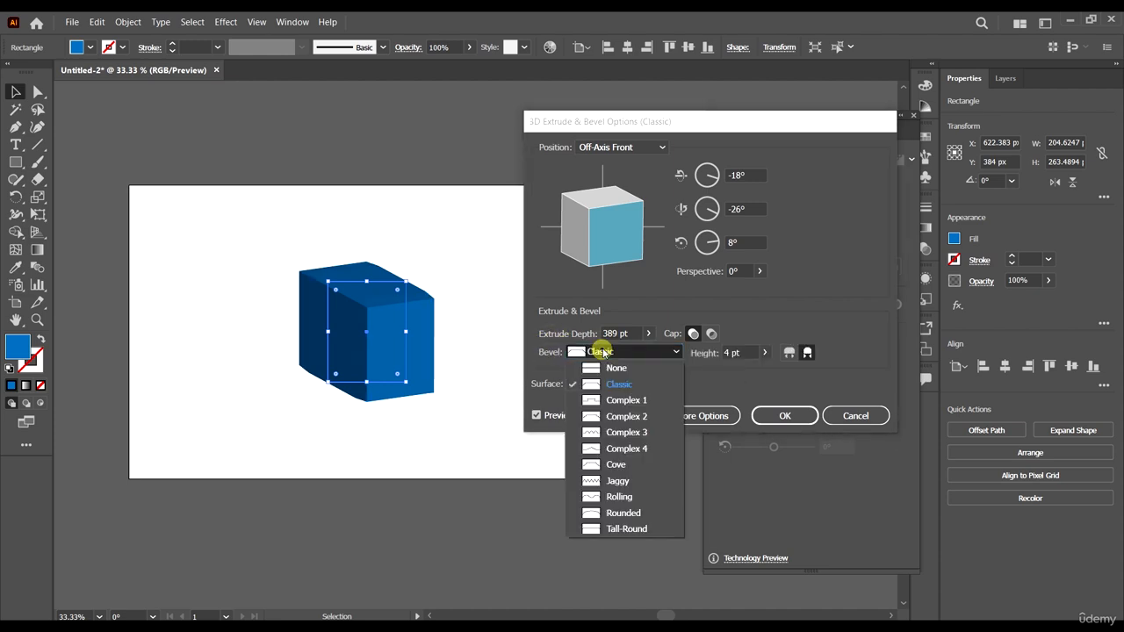
{"action": "left_click", "coordinate": [638, 403]}
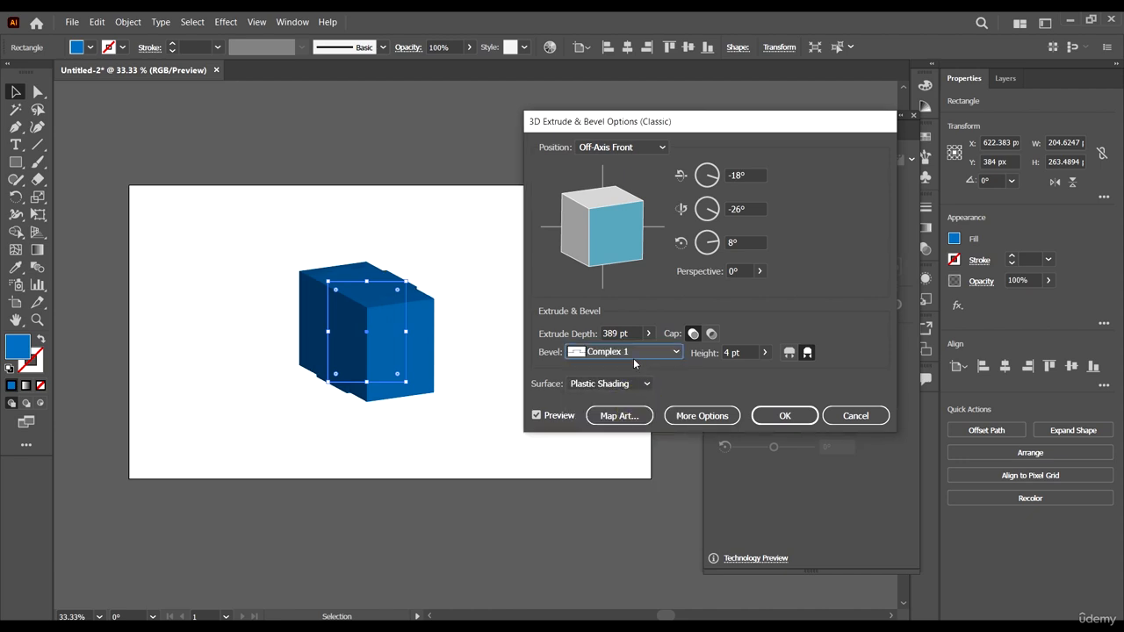
- Set the block's bevel shape to Complex 2 with a height of 60 pt
{"action": "left_click", "coordinate": [638, 359]}
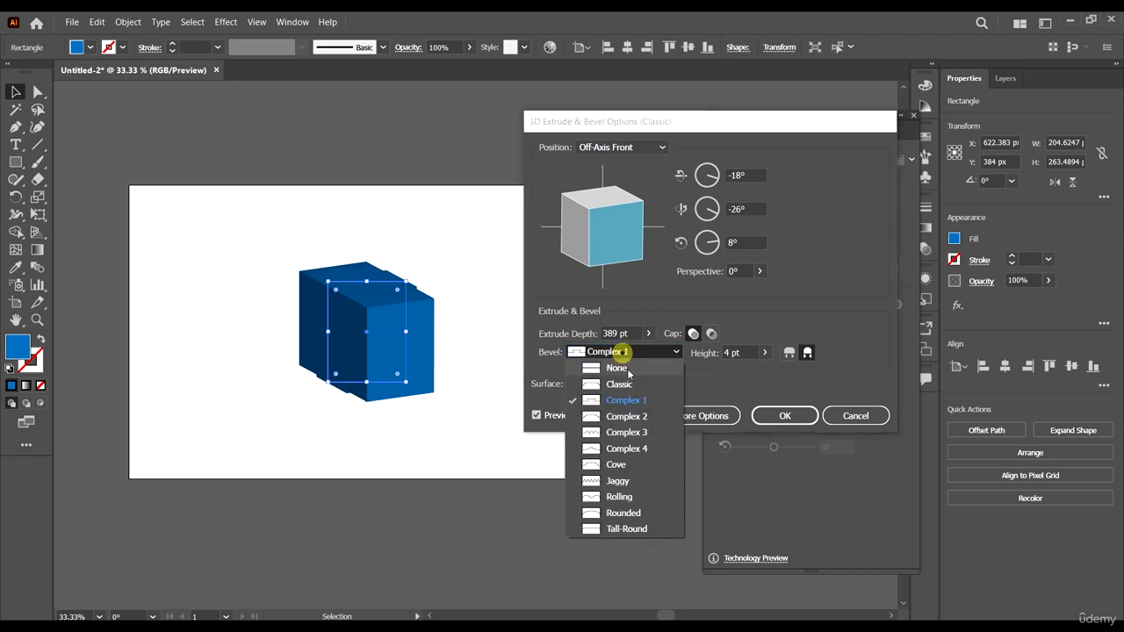
{"action": "left_click", "coordinate": [646, 418]}
{"action": "left_click", "coordinate": [765, 352]}
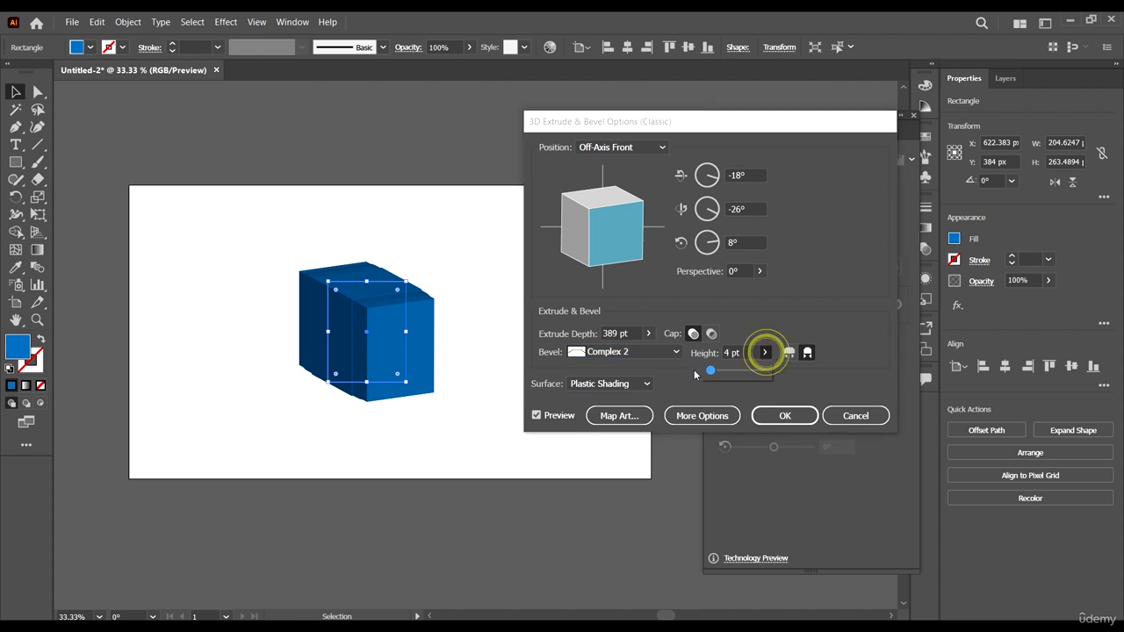
{"action": "left_click_drag", "start_coordinate": [714, 373], "coordinate": [741, 371]}
- Change the block's bevel shape to Complex 3
{"action": "left_click", "coordinate": [666, 350]}
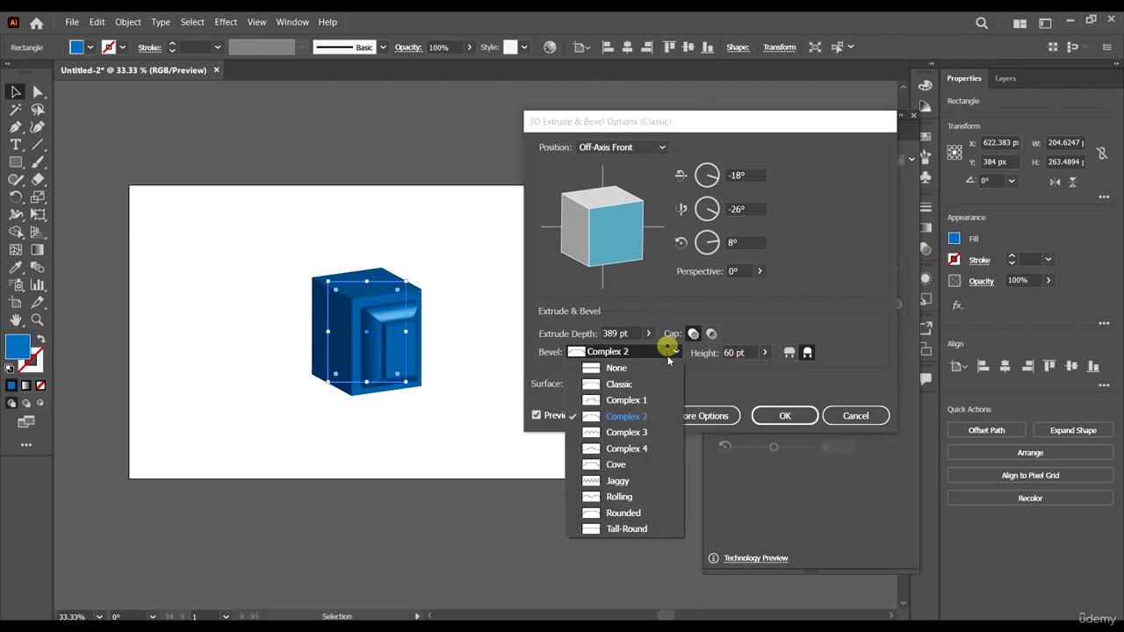
{"action": "left_click", "coordinate": [649, 431]}
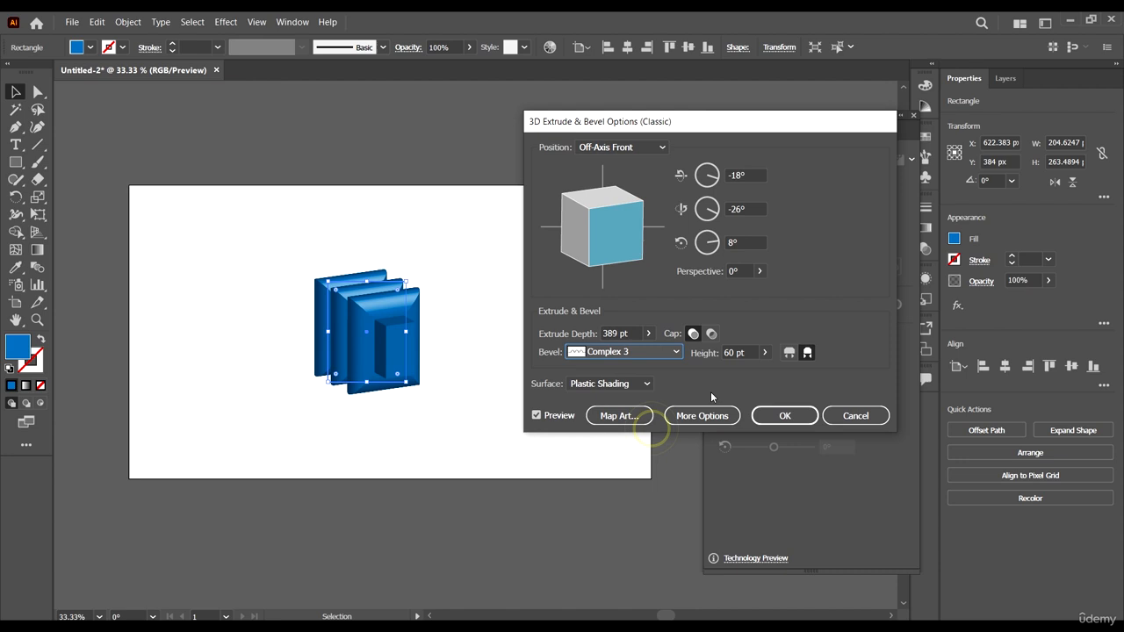
{"action": "left_click", "coordinate": [666, 357]}
{"action": "left_click", "coordinate": [809, 253]}
- Try Bevel Extent Out on the block and return it to Bevel Extent In
{"action": "left_click_drag", "start_coordinate": [814, 126], "coordinate": [845, 64]}
{"action": "left_click", "coordinate": [819, 290]}
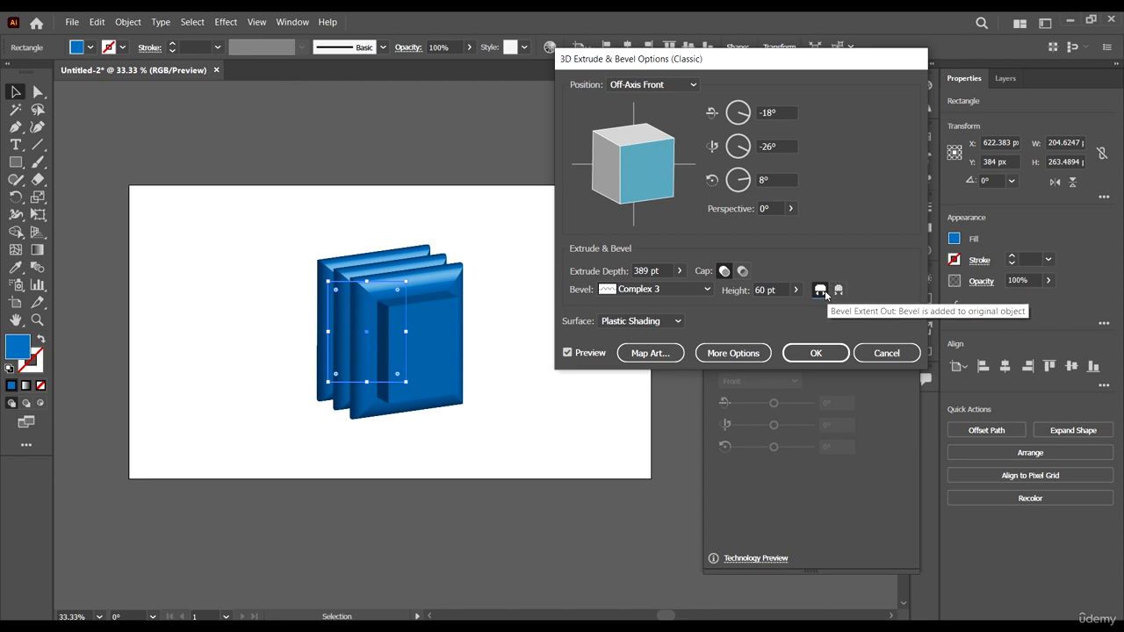
{"action": "left_click", "coordinate": [839, 292]}
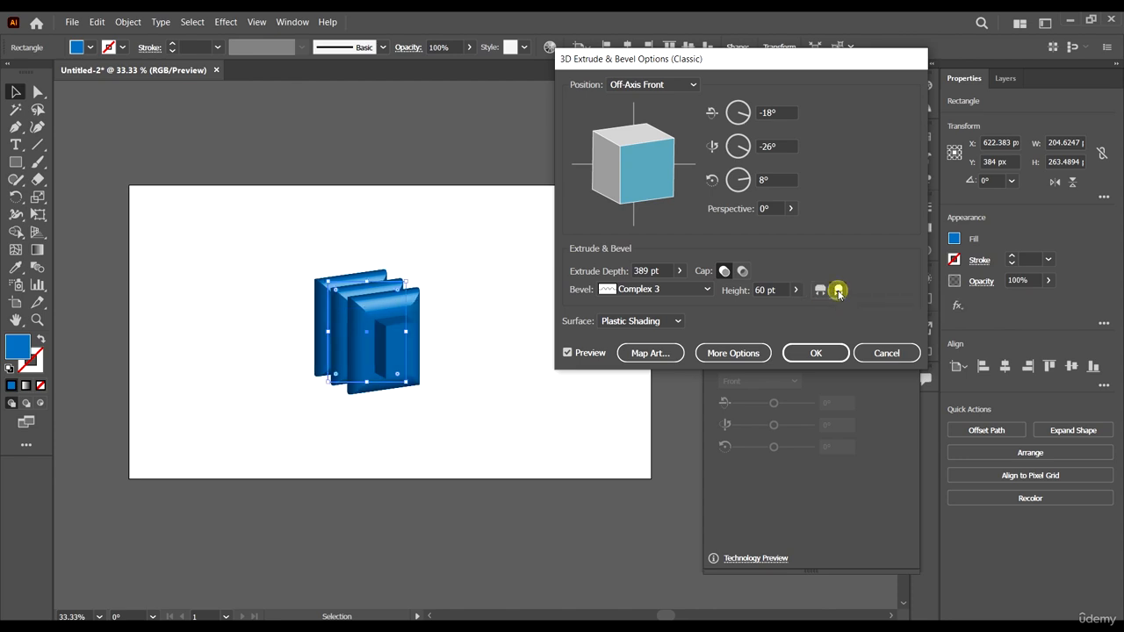
- Set the block's surface to Wireframe and apply the Extrude & Bevel effect
{"action": "left_click", "coordinate": [603, 321]}
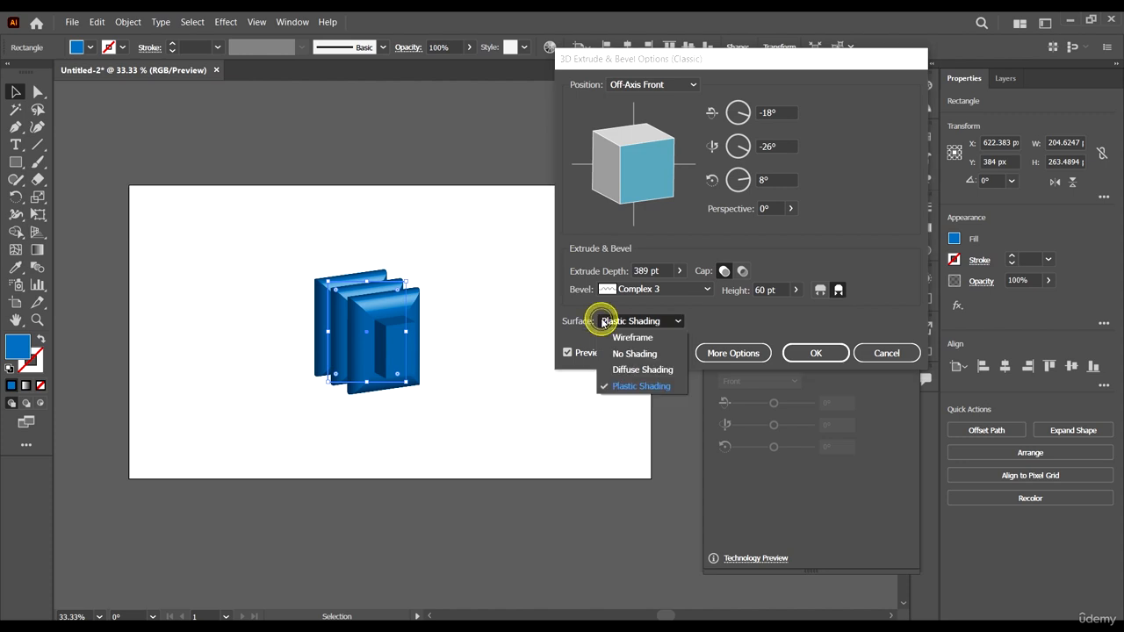
{"action": "left_click", "coordinate": [651, 339]}
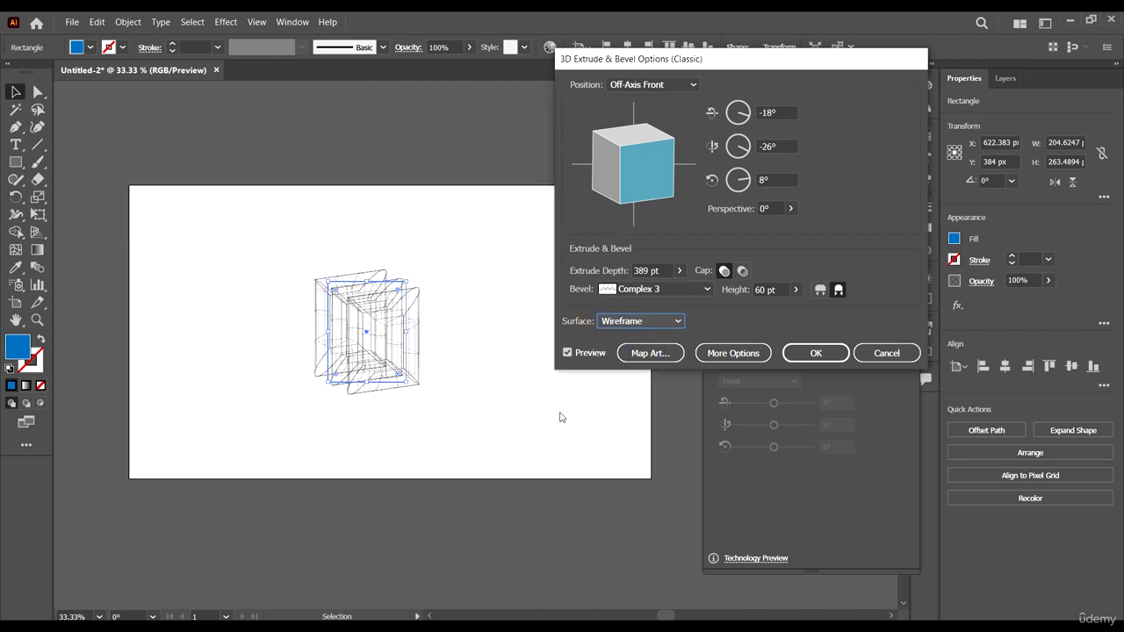
{"action": "left_click", "coordinate": [815, 353]}
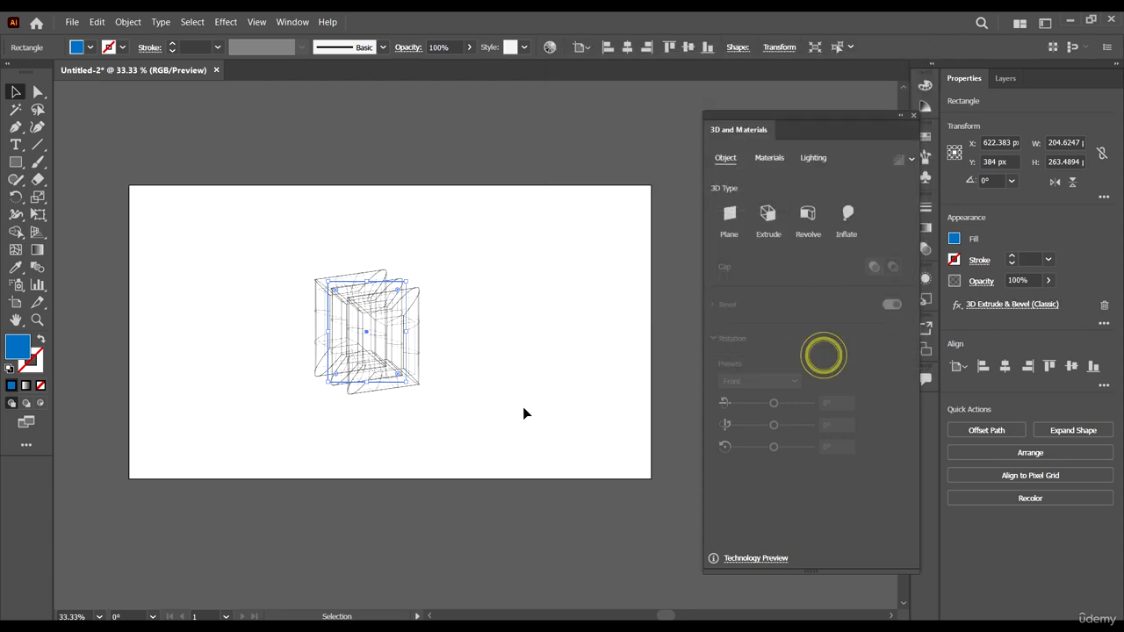
- Examine the wireframe block up close, reselect it, and close the 3D and Materials settings
{"action": "left_click", "coordinate": [524, 406]}
{"action": "scroll", "coordinate": [321, 294], "scroll_direction": "up", "scroll_amount": 2}
{"action": "scroll", "coordinate": [430, 272], "scroll_direction": "up", "scroll_amount": 2}
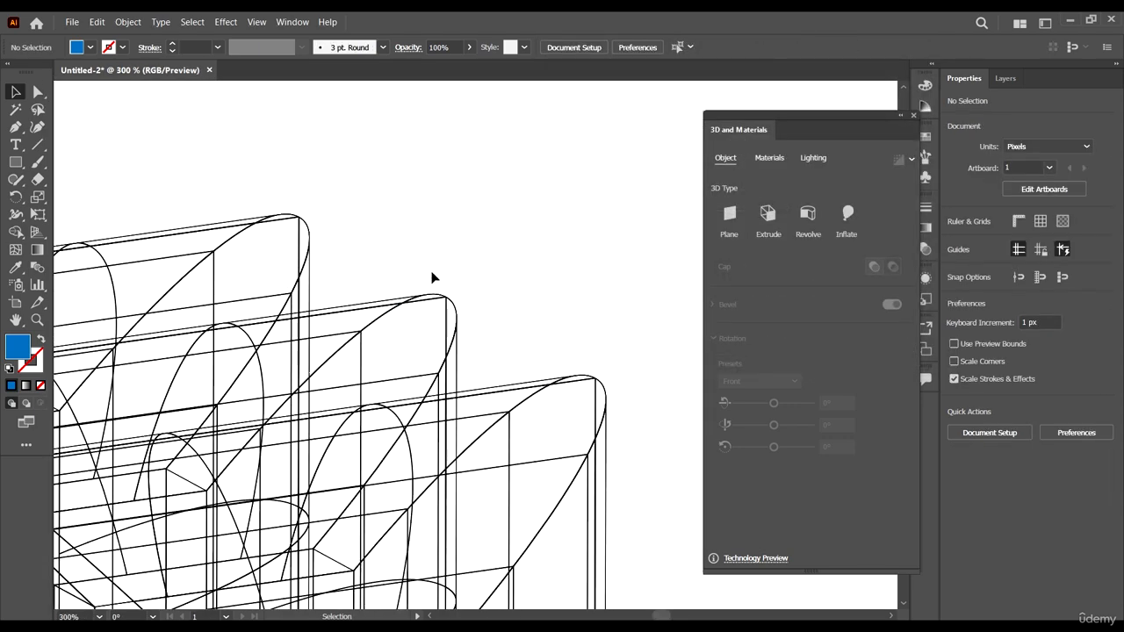
{"action": "scroll", "coordinate": [572, 262], "scroll_direction": "down", "scroll_amount": 5}
{"action": "scroll", "coordinate": [444, 345], "scroll_direction": "up", "scroll_amount": 2}
{"action": "left_click", "coordinate": [311, 220]}
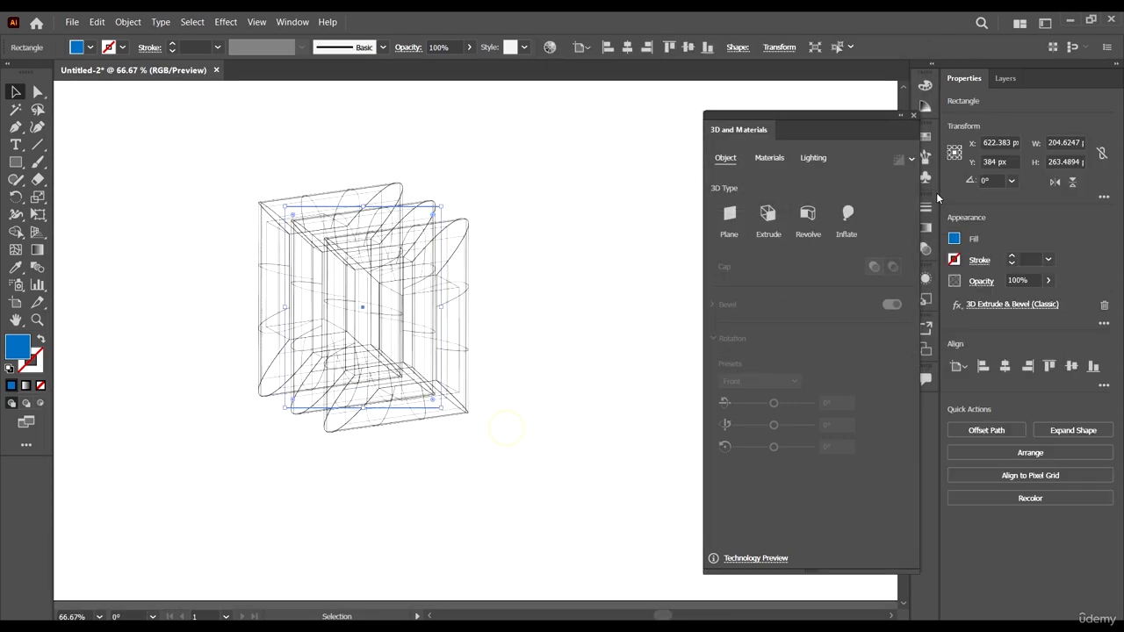
{"action": "left_click", "coordinate": [910, 112]}
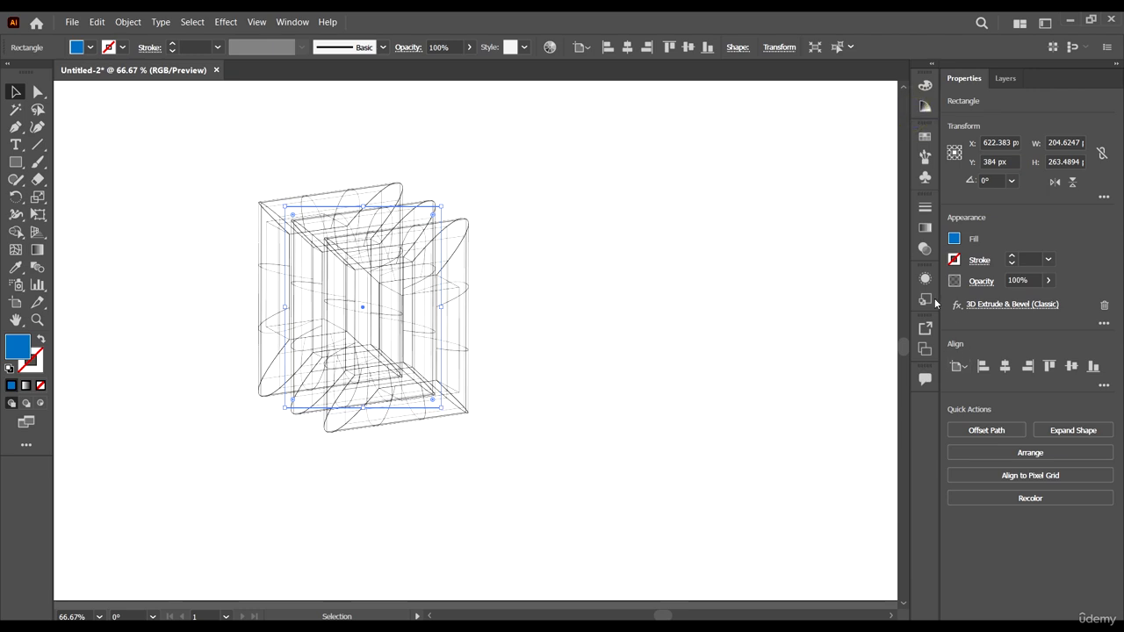
- Edit the block's applied 3D Extrude & Bevel (Classic) effect, changing its surface to No Shading
{"action": "left_click", "coordinate": [925, 277]}
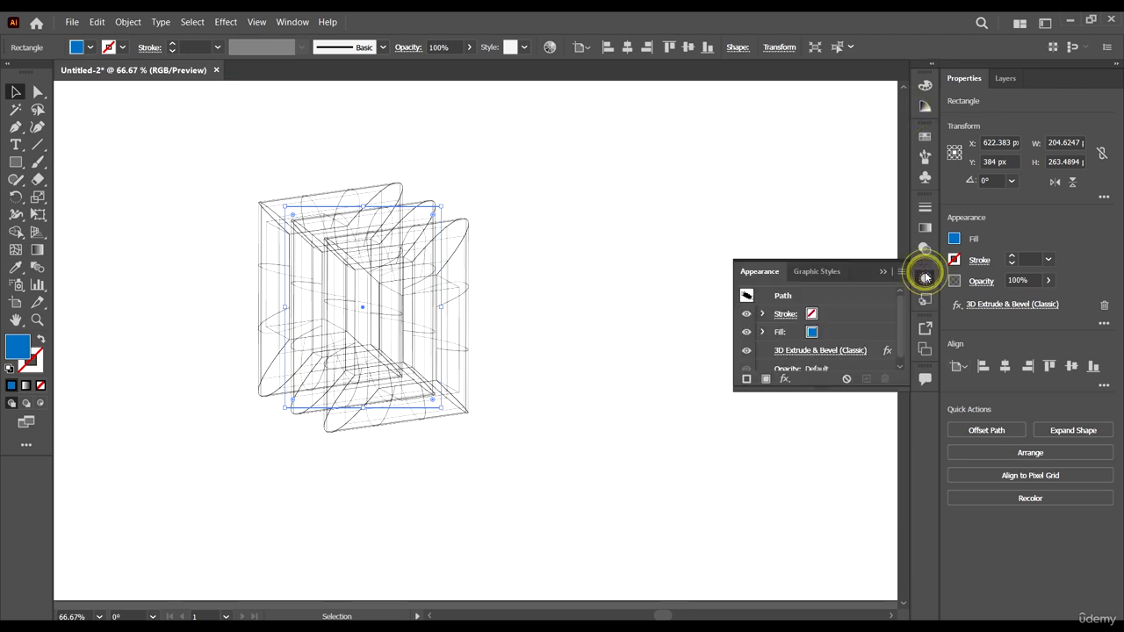
{"action": "left_click", "coordinate": [830, 351]}
{"action": "left_click", "coordinate": [654, 289]}
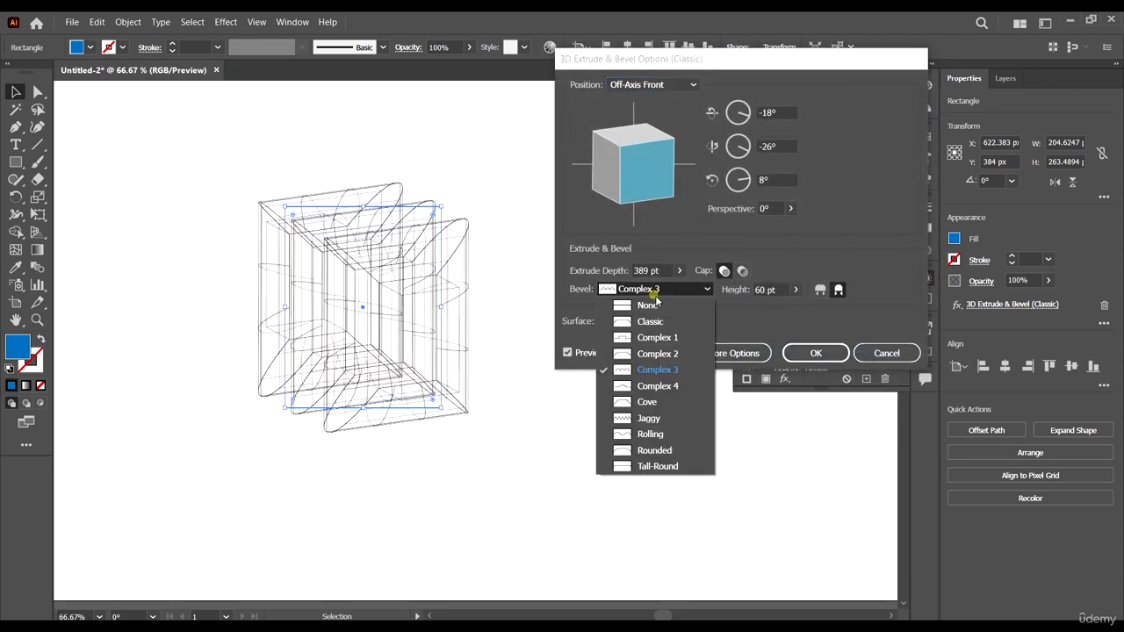
{"action": "left_click", "coordinate": [667, 289]}
{"action": "left_click", "coordinate": [653, 321]}
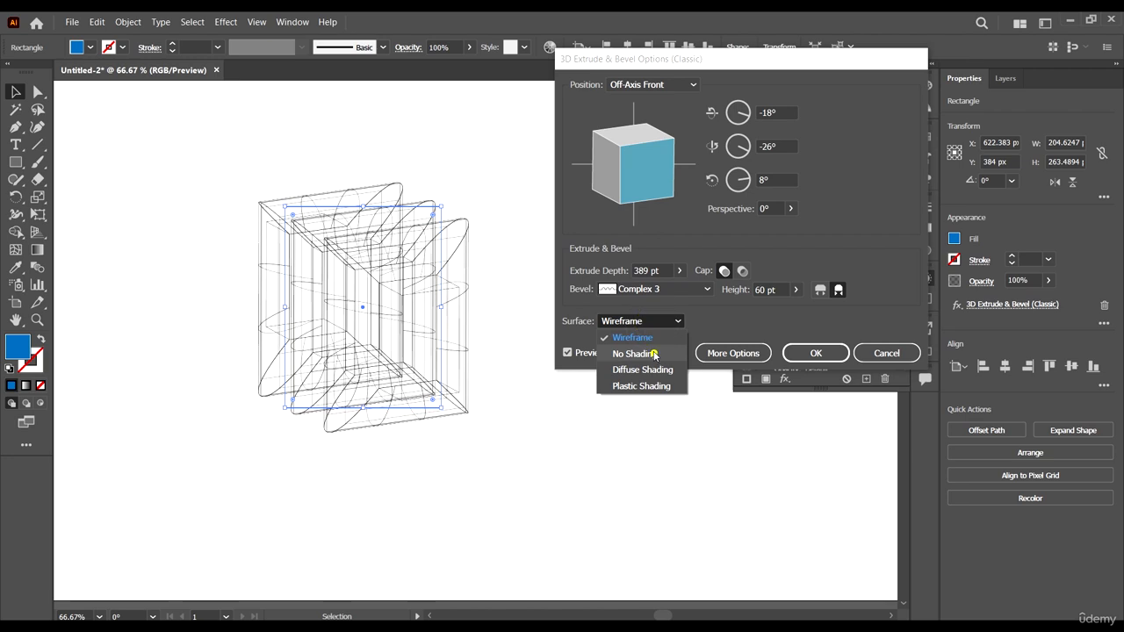
{"action": "left_click", "coordinate": [655, 354]}
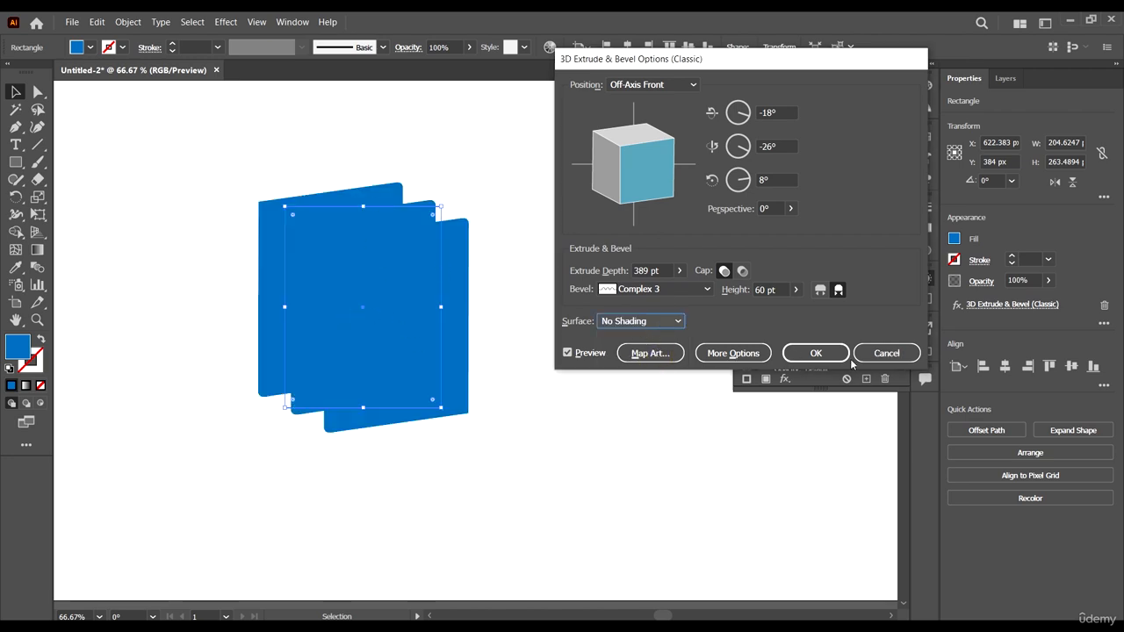
- Try Diffuse Shading on the block's surface, and set it to Plastic Shading
{"action": "left_click", "coordinate": [673, 323]}
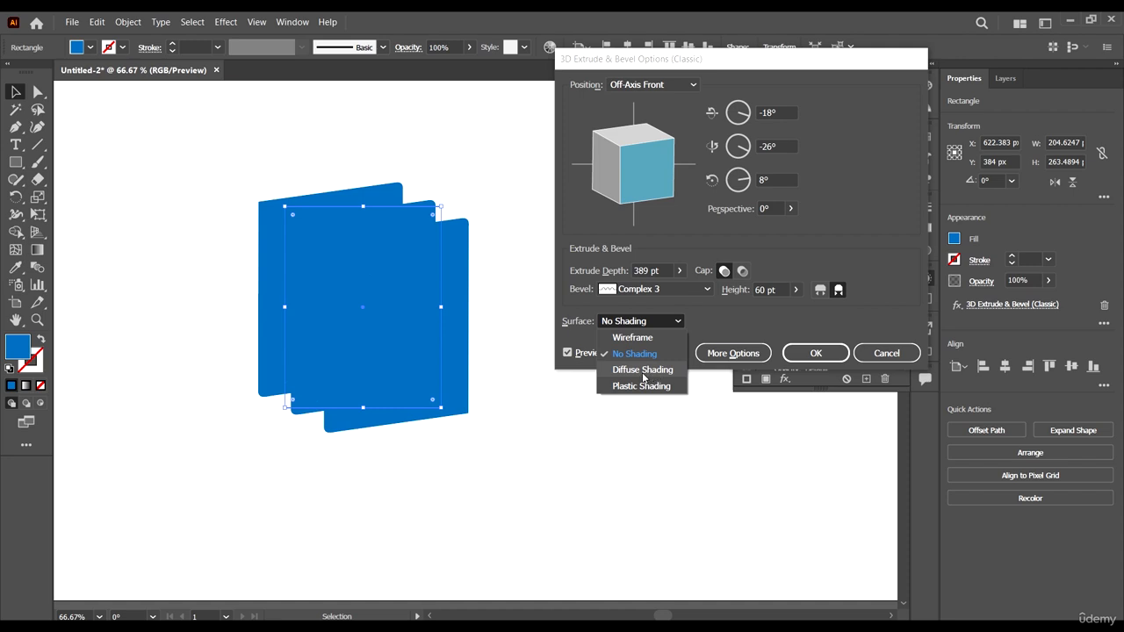
{"action": "left_click", "coordinate": [644, 369]}
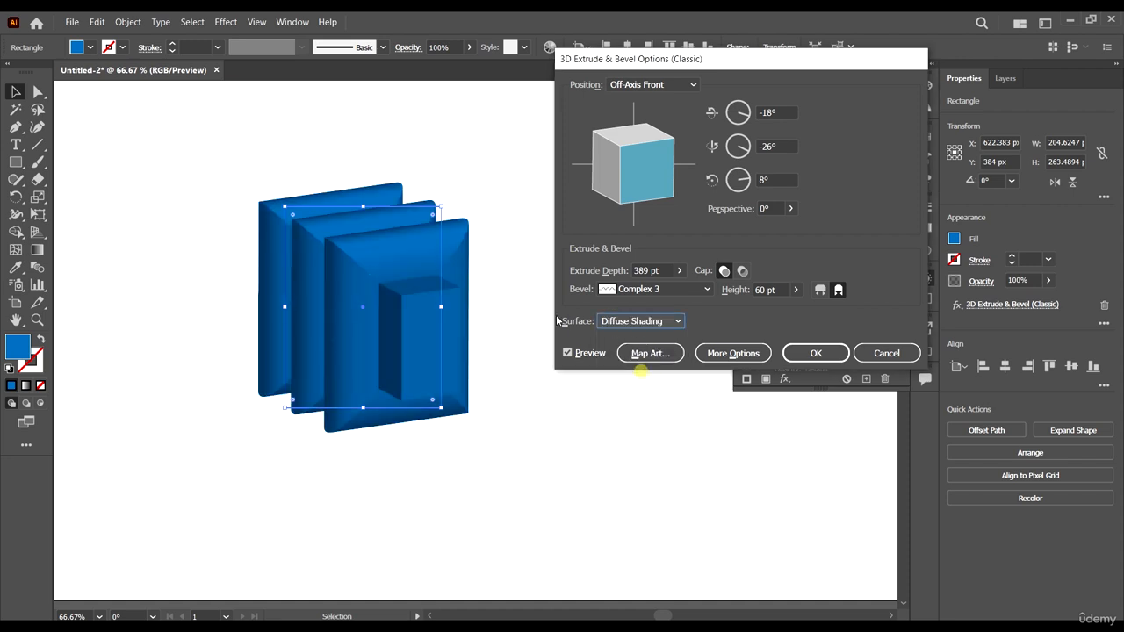
{"action": "left_click", "coordinate": [639, 321]}
{"action": "left_click", "coordinate": [632, 387]}
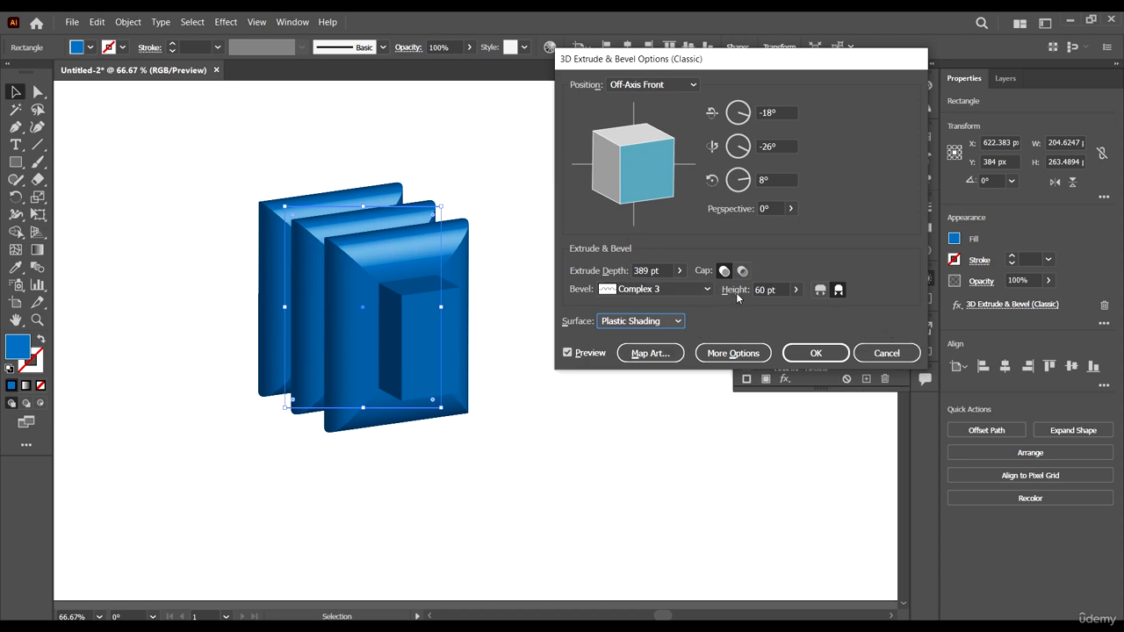
- Preview the block in the Right, Front and Top positions, and return it to Off-Axis Front
{"action": "left_click", "coordinate": [665, 87]}
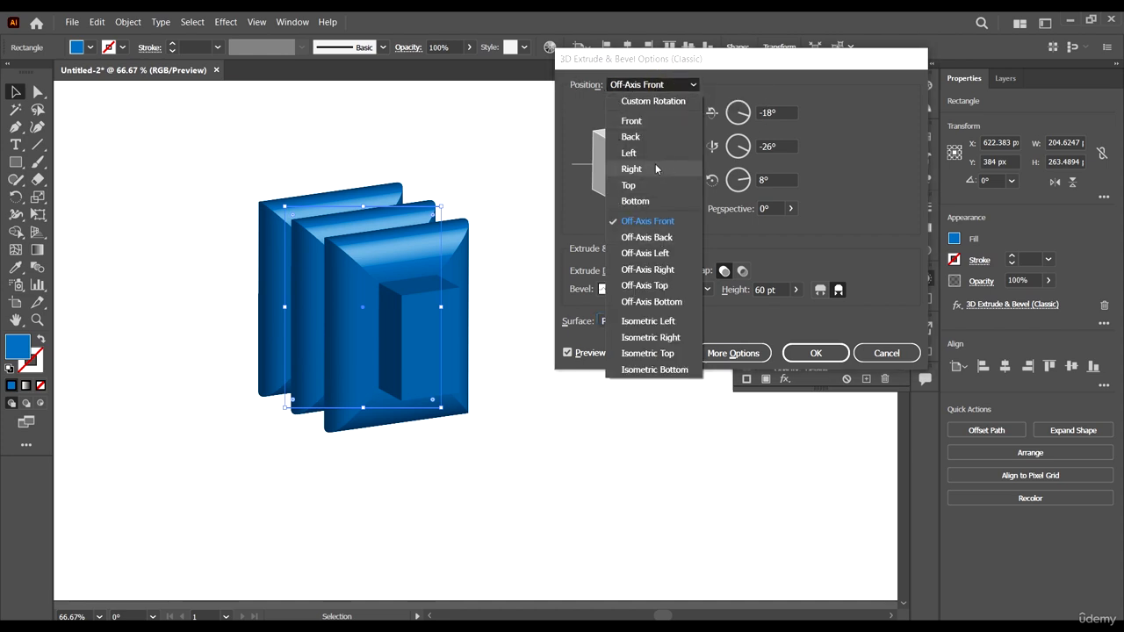
{"action": "left_click", "coordinate": [658, 175]}
{"action": "left_click", "coordinate": [672, 84]}
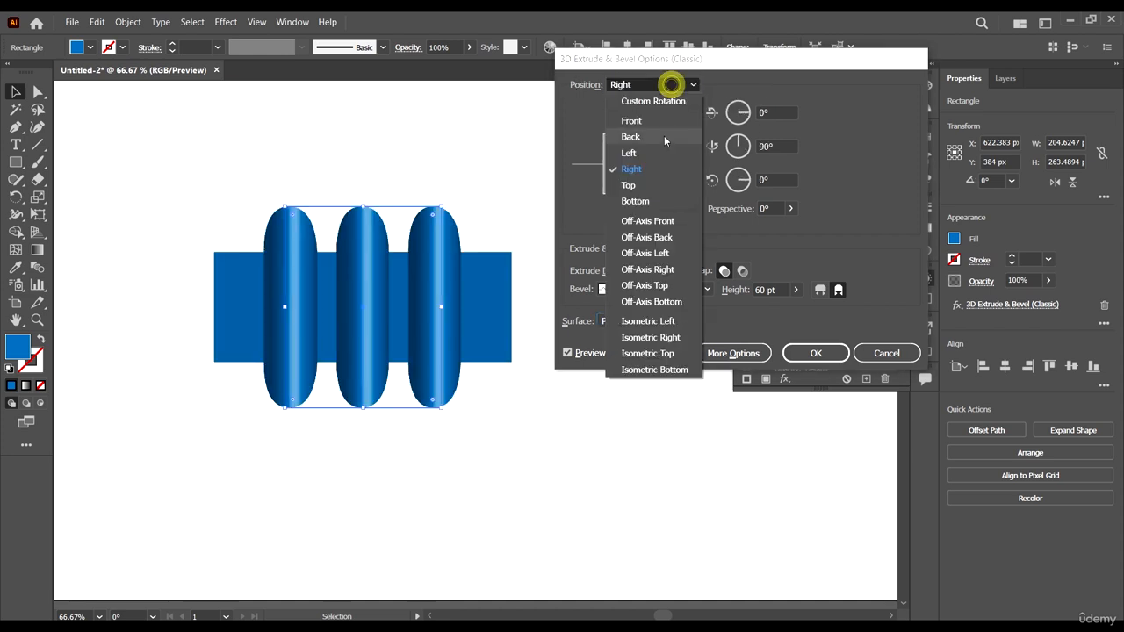
{"action": "left_click", "coordinate": [659, 119]}
{"action": "left_click", "coordinate": [663, 85]}
{"action": "left_click", "coordinate": [648, 119]}
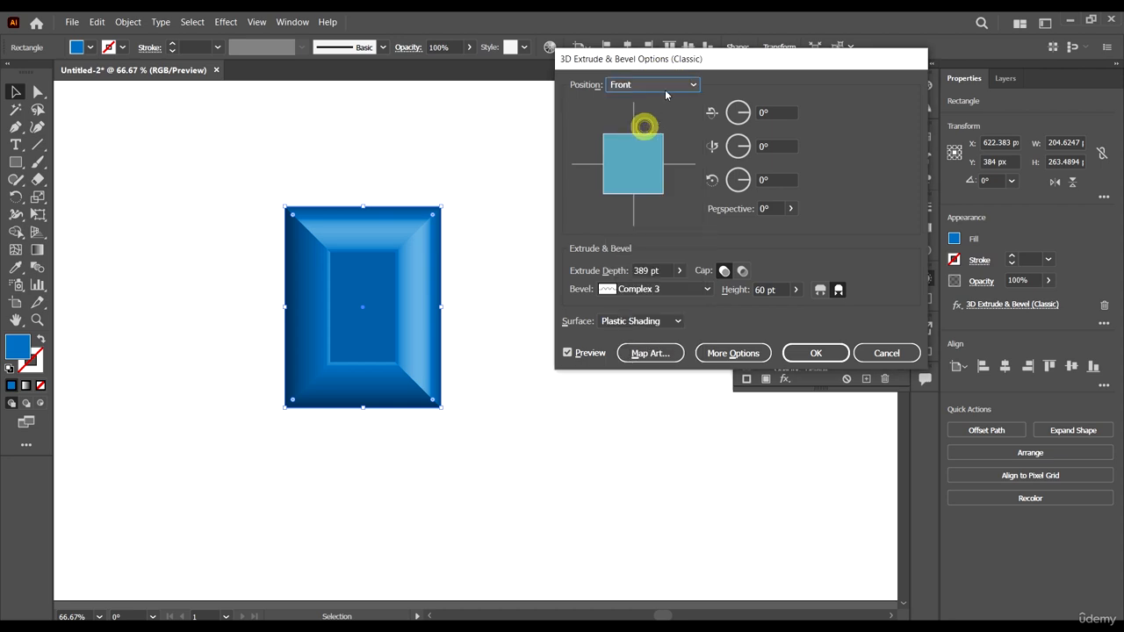
{"action": "scroll", "coordinate": [662, 83], "scroll_direction": "down", "scroll_amount": 2}
{"action": "scroll", "coordinate": [657, 86], "scroll_direction": "down", "scroll_amount": 1}
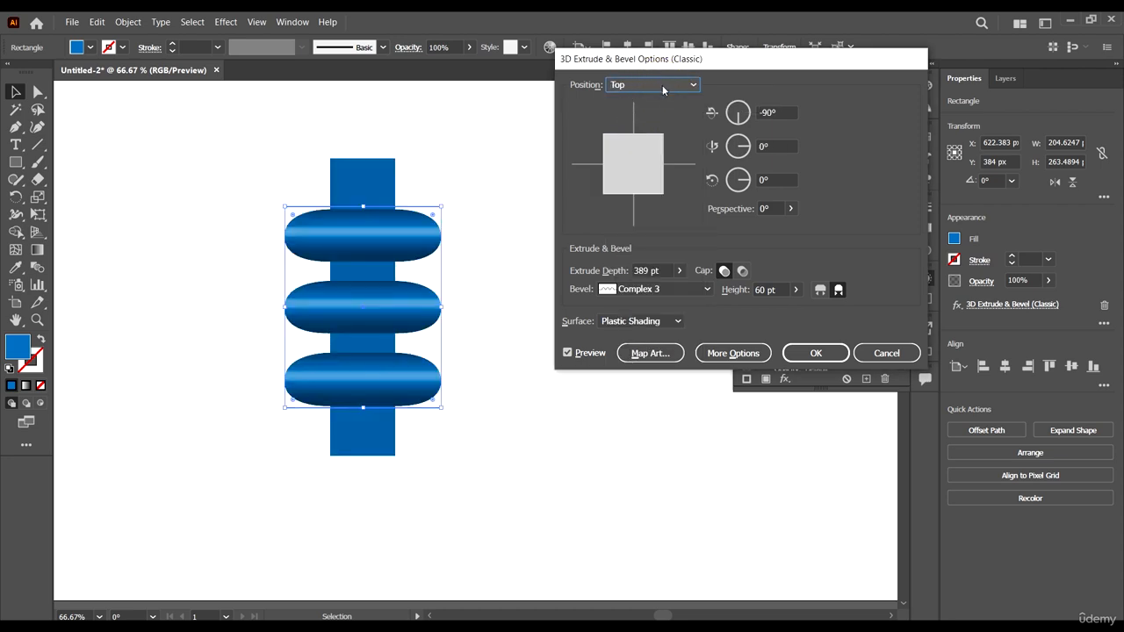
{"action": "scroll", "coordinate": [661, 84], "scroll_direction": "down", "scroll_amount": 1}
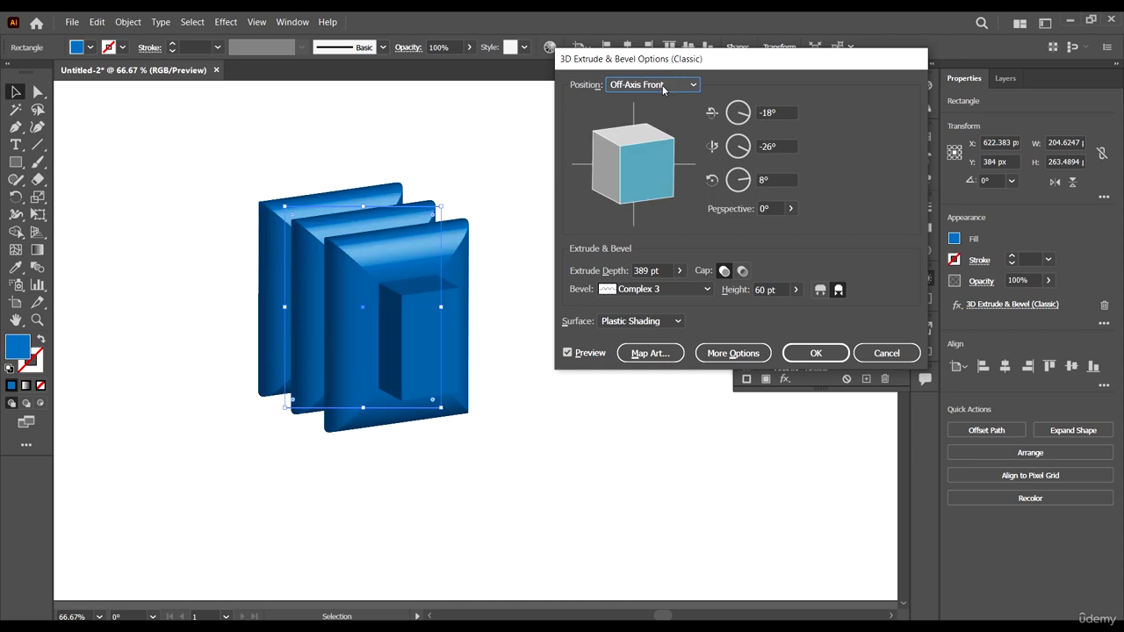
- Try the Off-Axis Back and Off-Axis Right positions on the block
{"action": "left_click", "coordinate": [663, 84]}
{"action": "left_click", "coordinate": [660, 237]}
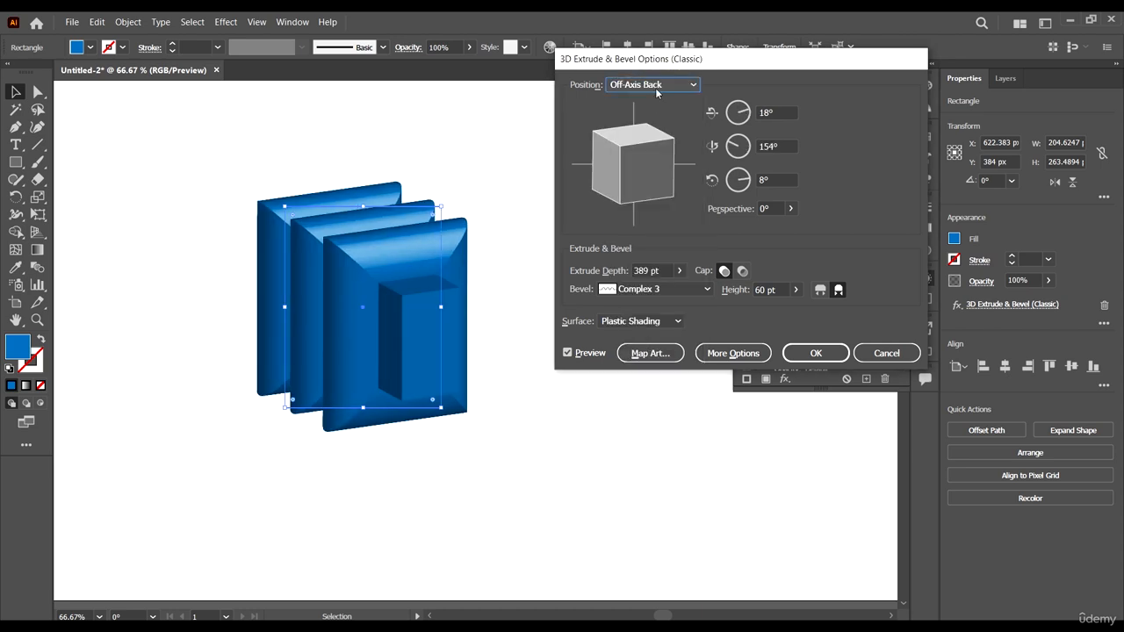
{"action": "left_click", "coordinate": [657, 85]}
{"action": "left_click", "coordinate": [650, 270]}
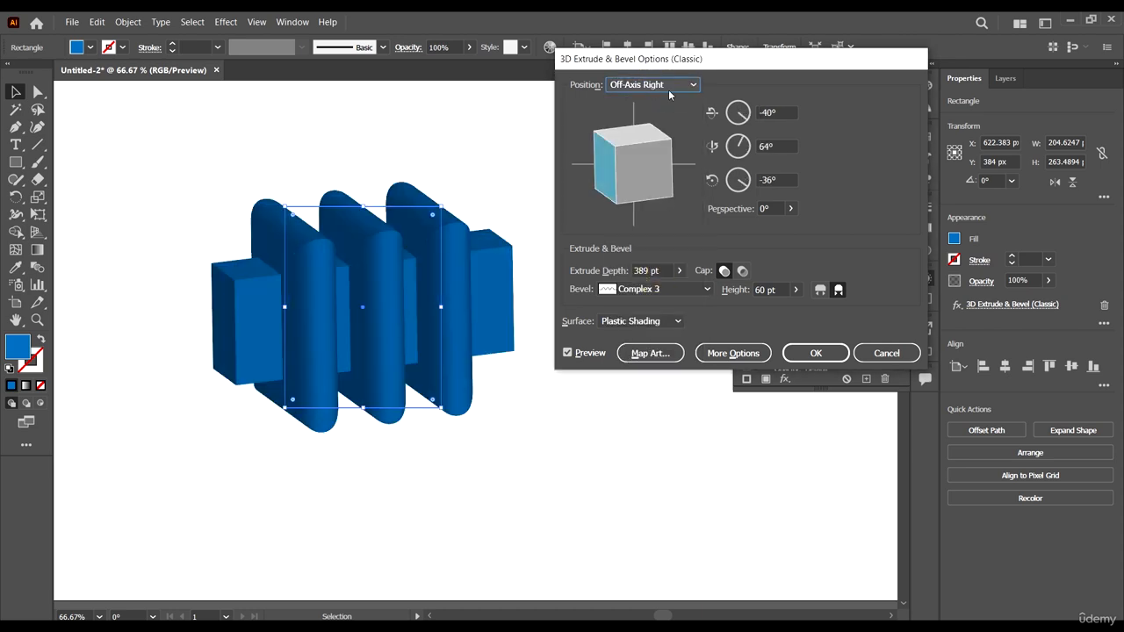
- Set the block's position to Isometric Left, rotate it to -34°, 45°, -19°, and apply the effect
{"action": "left_click", "coordinate": [665, 73]}
{"action": "left_click", "coordinate": [663, 83]}
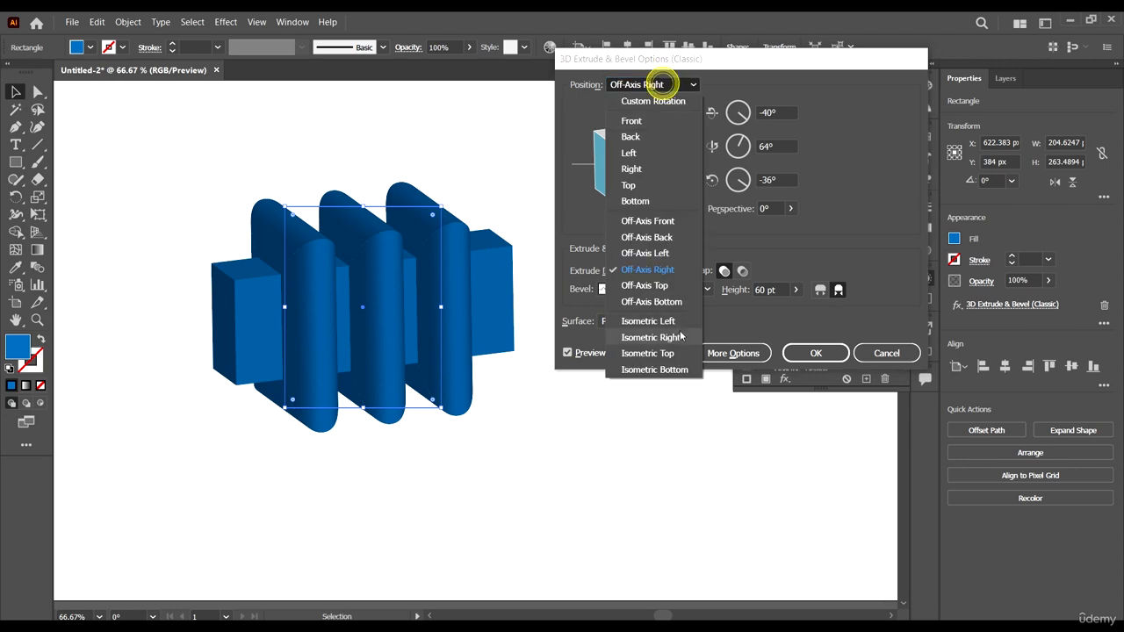
{"action": "left_click", "coordinate": [676, 319]}
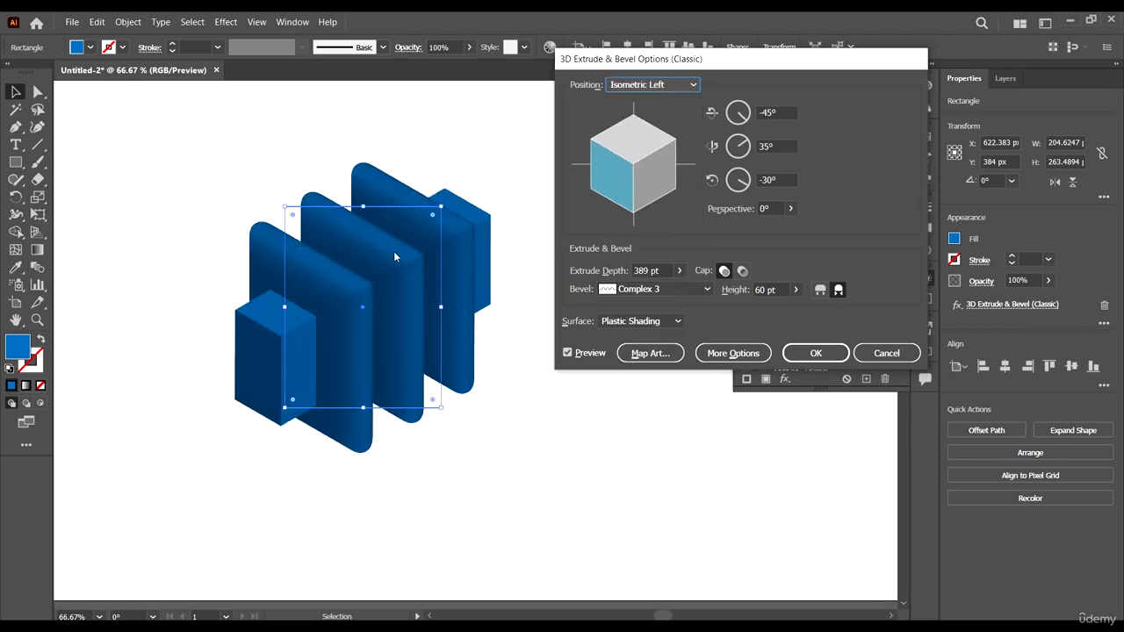
{"action": "mouse_move", "coordinate": [692, 130]}
{"action": "left_mouse_down"}
{"action": "mouse_move", "coordinate": [672, 133]}
{"action": "mouse_move", "coordinate": [688, 188]}
{"action": "left_mouse_up"}
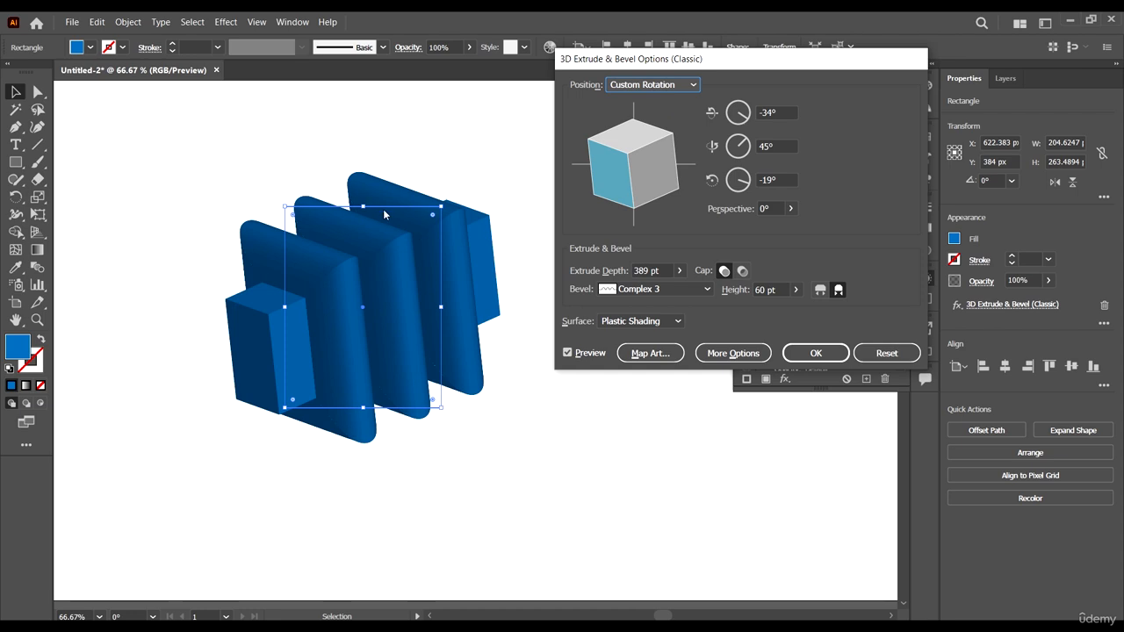
{"action": "left_click", "coordinate": [816, 353]}
- Fit the artboard in the window and move the 3D block to the artboard's left side, at about X 338, Y 352 px
{"action": "key", "text": "ctrl+0"}
{"action": "left_click", "coordinate": [620, 430]}
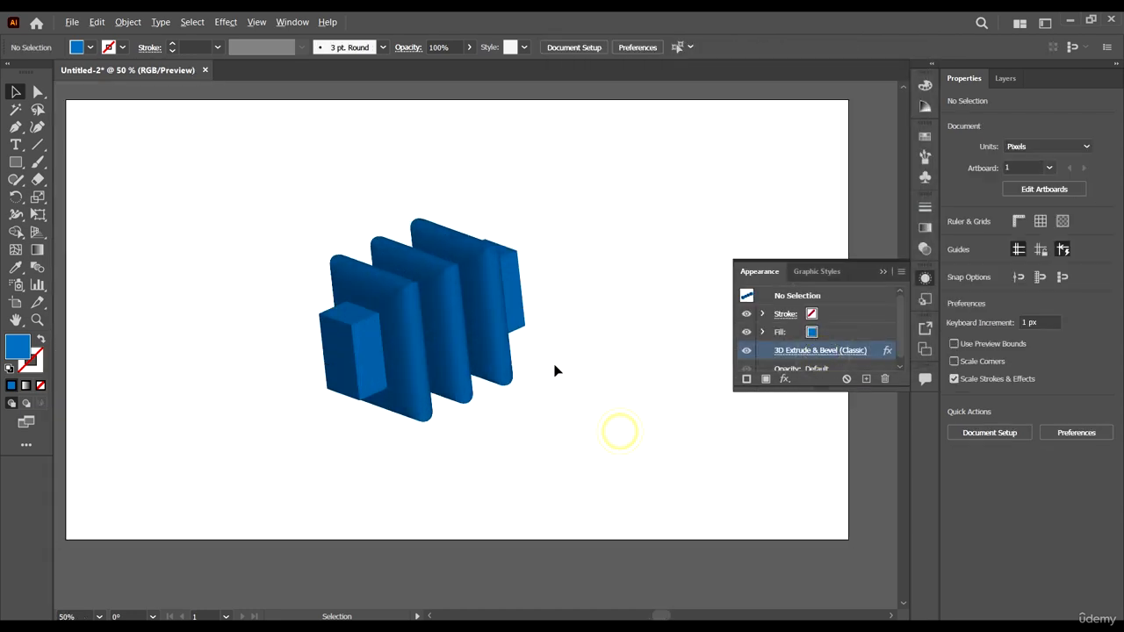
{"action": "left_click_drag", "start_coordinate": [474, 333], "coordinate": [316, 303]}
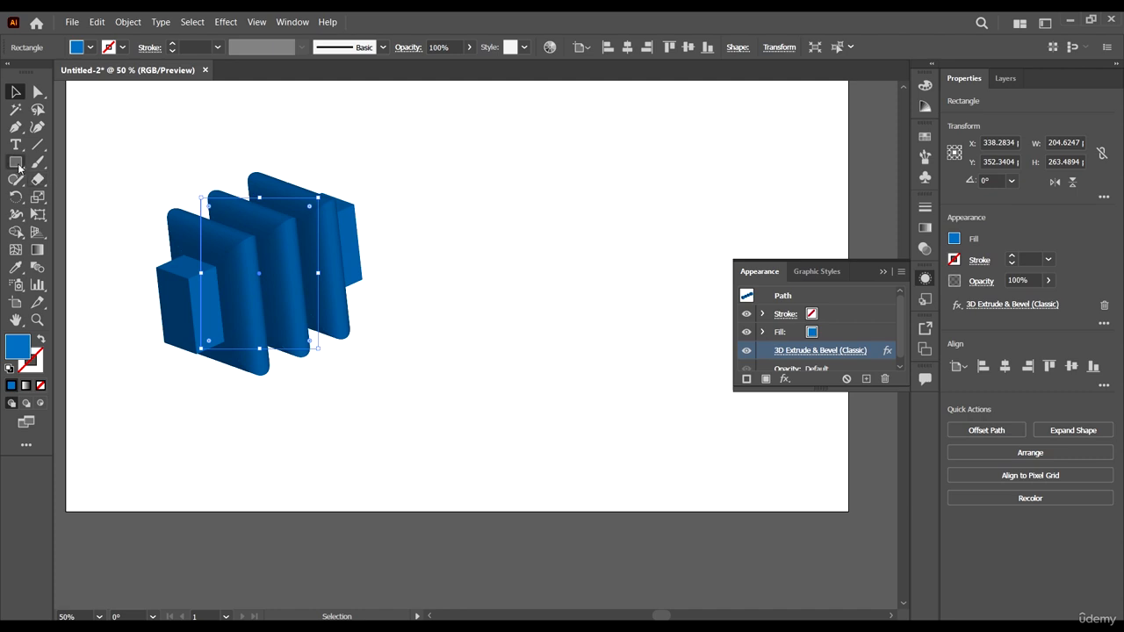
{"action": "left_click", "coordinate": [17, 165]}
{"action": "left_click", "coordinate": [15, 91]}
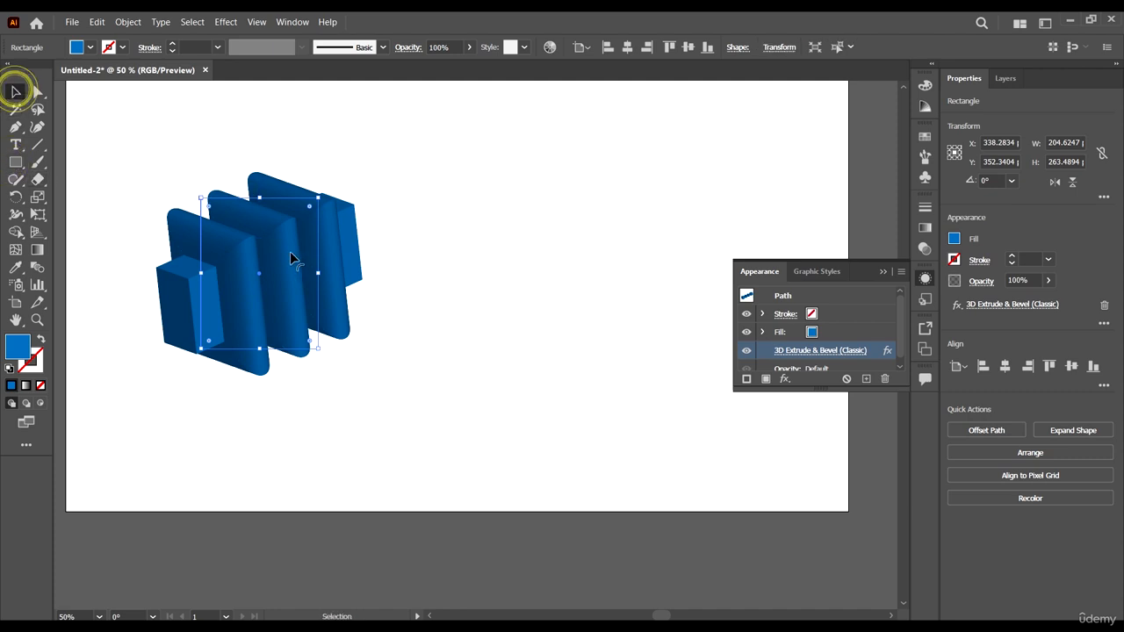
{"action": "left_click", "coordinate": [290, 253]}
{"action": "scroll", "coordinate": [230, 251], "scroll_direction": "up", "scroll_amount": 1}
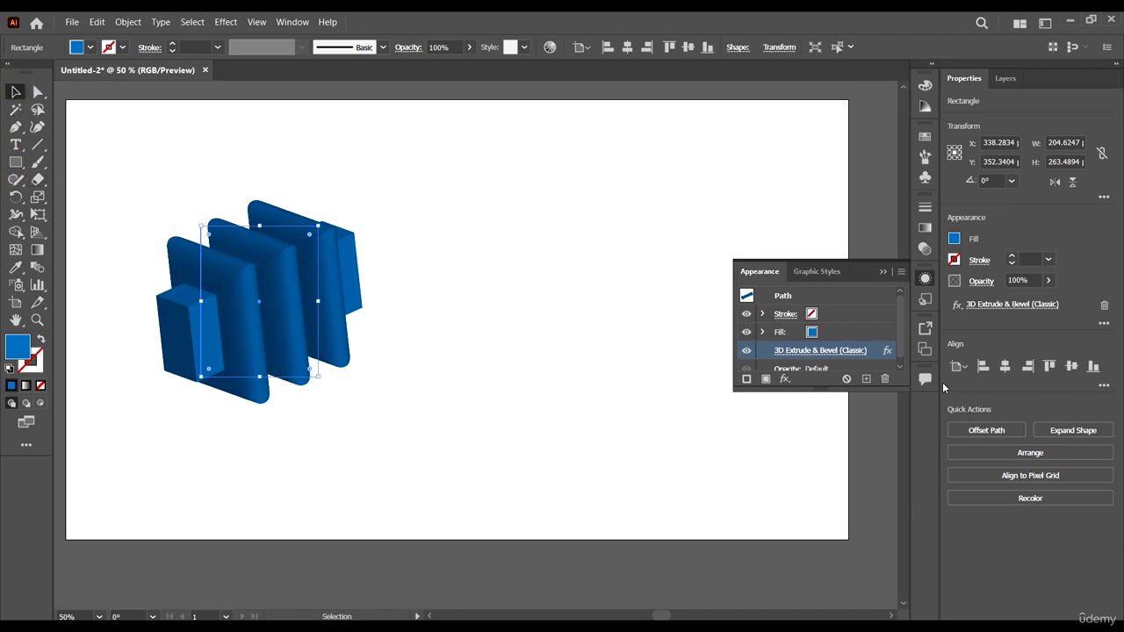
- Reopen the block's 3D Extrude & Bevel (Classic) effect and show its additional surface lighting options
{"action": "left_click", "coordinate": [855, 352]}
{"action": "left_click", "coordinate": [840, 352]}
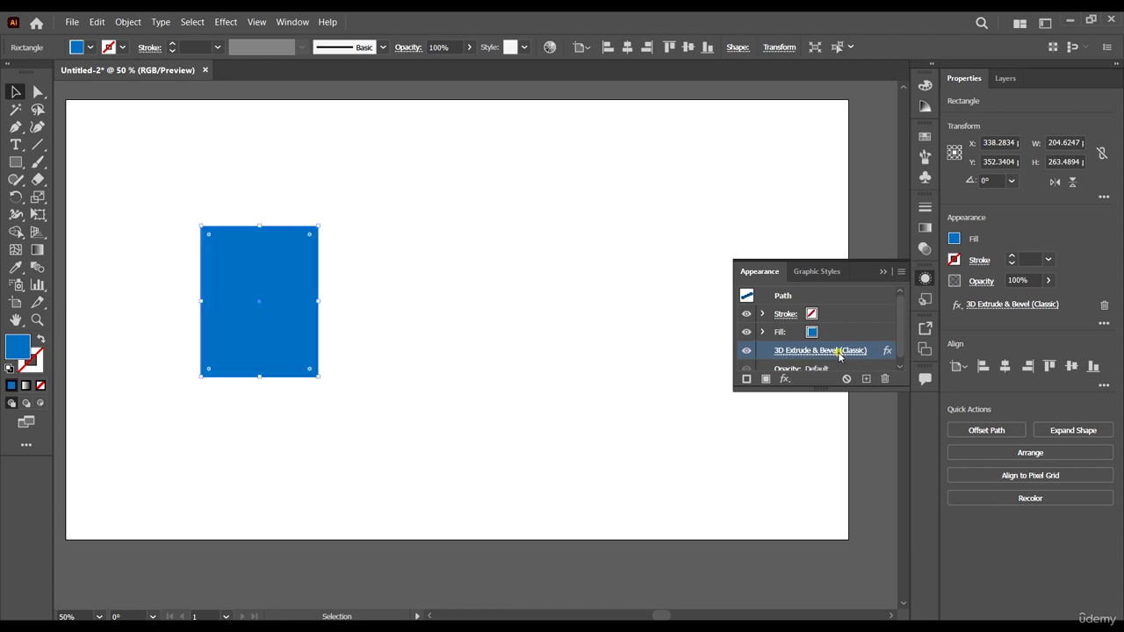
{"action": "left_click_drag", "start_coordinate": [778, 62], "coordinate": [771, 99]}
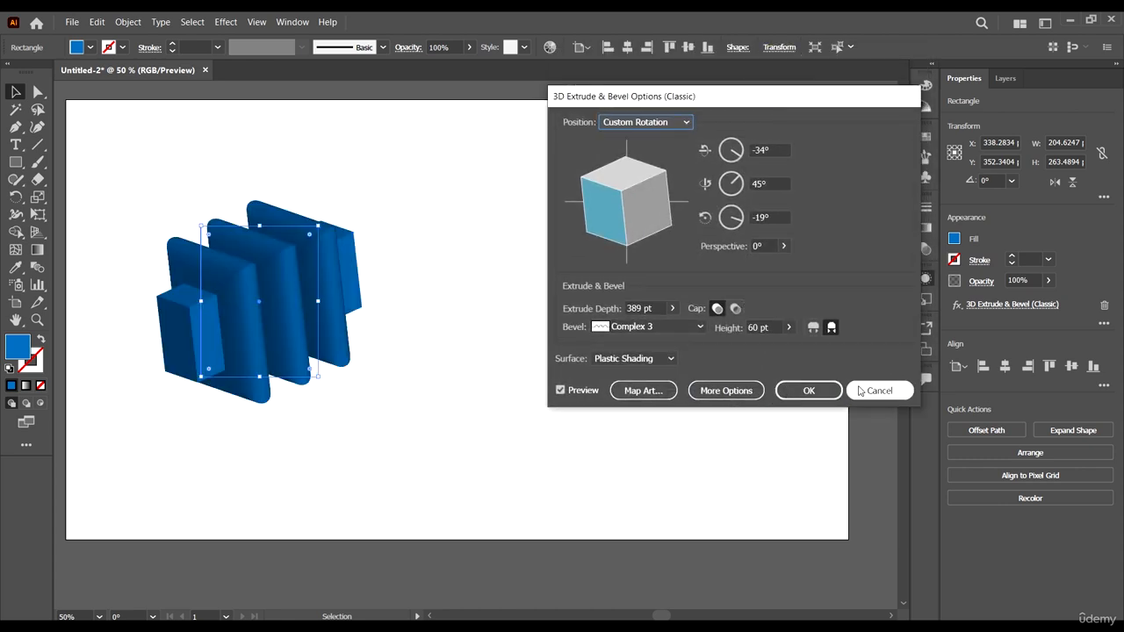
{"action": "left_click", "coordinate": [730, 392]}
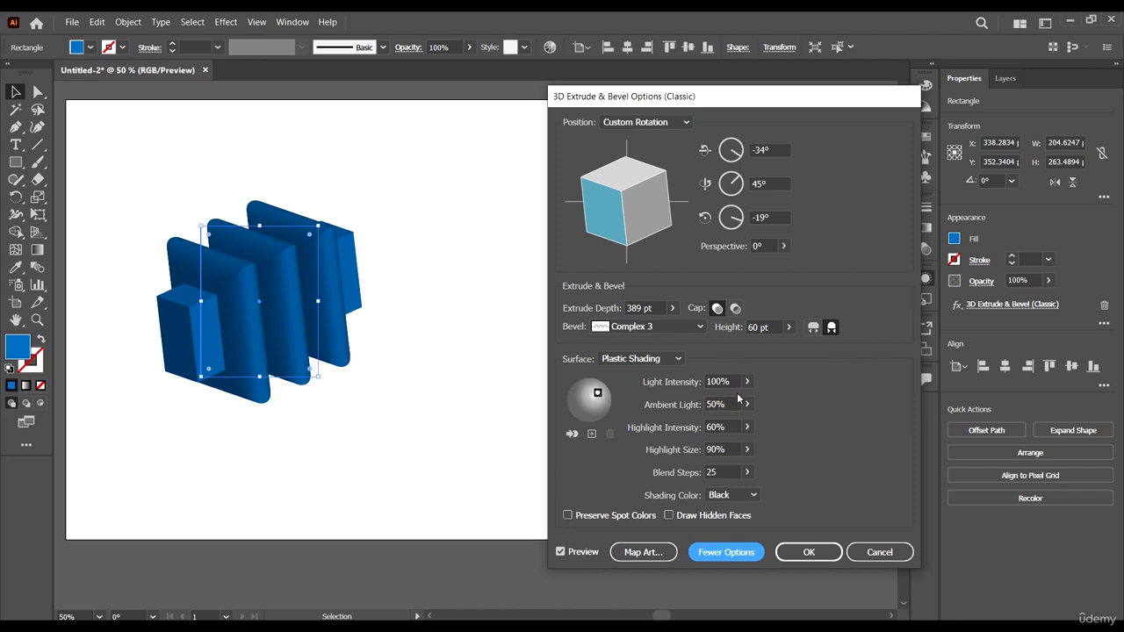
- Move the light on the shading sphere toward the sphere's right edge
{"action": "left_click", "coordinate": [598, 394]}
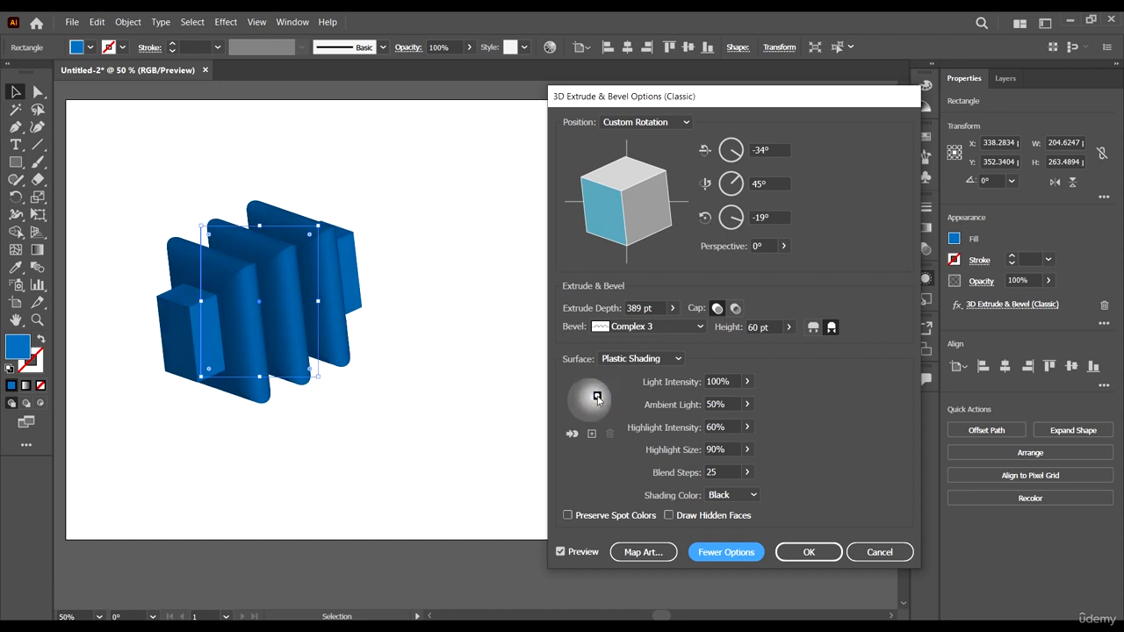
{"action": "mouse_move", "coordinate": [598, 397]}
{"action": "left_mouse_down"}
{"action": "mouse_move", "coordinate": [575, 415]}
{"action": "mouse_move", "coordinate": [599, 415]}
{"action": "mouse_move", "coordinate": [586, 395]}
{"action": "mouse_move", "coordinate": [604, 400]}
{"action": "left_mouse_up"}
{"action": "left_click", "coordinate": [584, 396]}
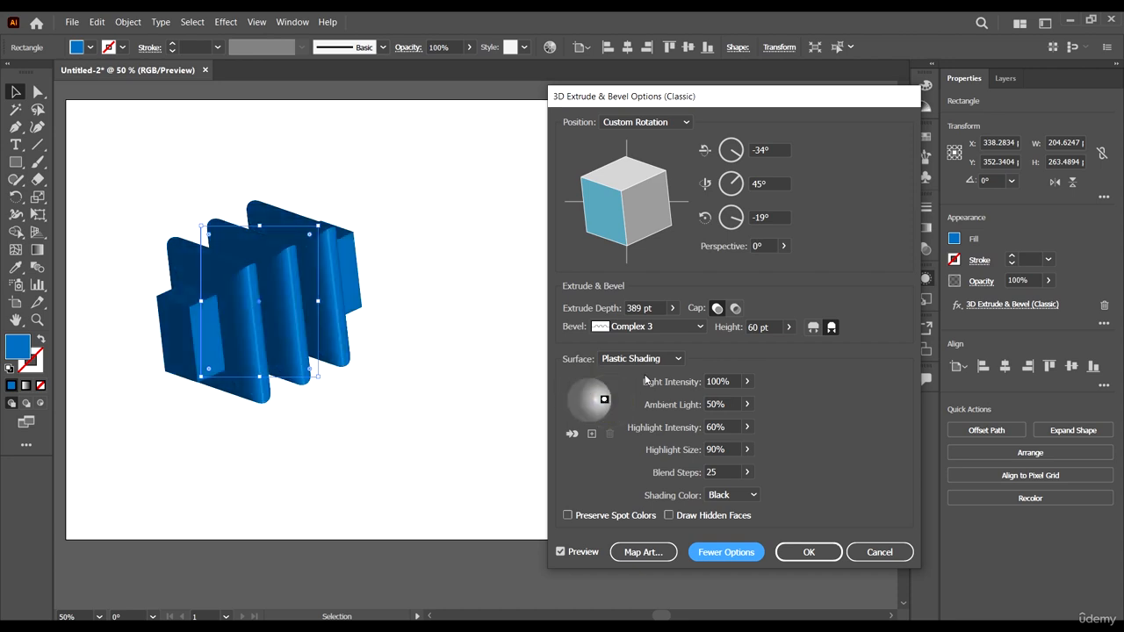
- Set the block's ambient light to 42% and its highlight intensity to 100%
{"action": "left_click", "coordinate": [744, 384]}
{"action": "mouse_move", "coordinate": [746, 402]}
{"action": "left_mouse_down"}
{"action": "mouse_move", "coordinate": [702, 402]}
{"action": "mouse_move", "coordinate": [748, 400]}
{"action": "left_mouse_up"}
{"action": "left_click", "coordinate": [814, 415]}
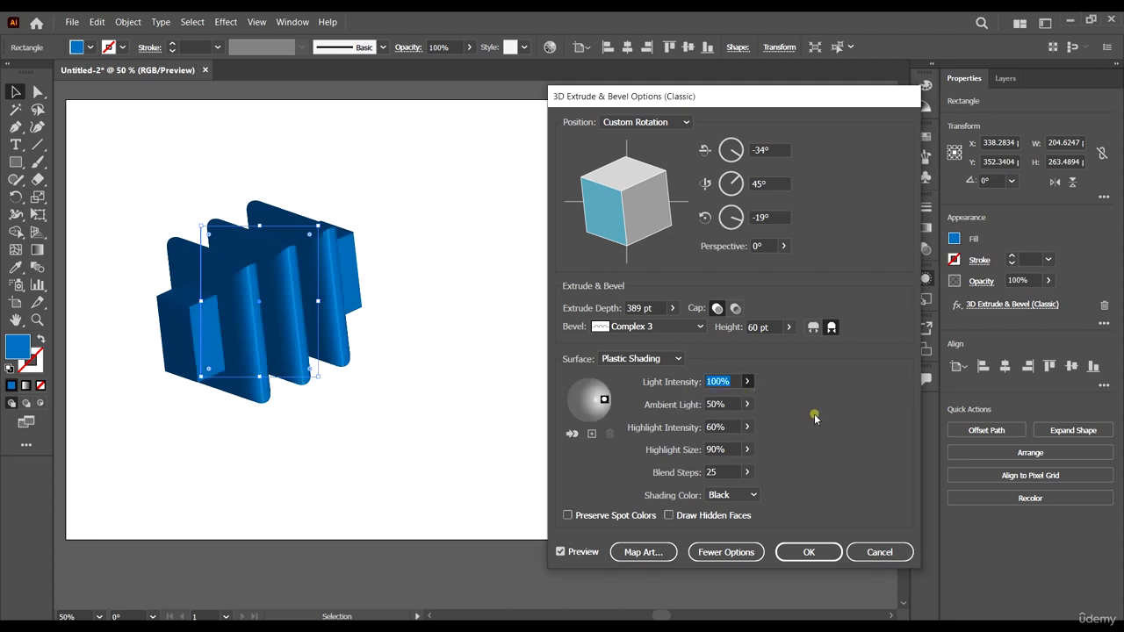
{"action": "left_click", "coordinate": [747, 404]}
{"action": "left_click_drag", "start_coordinate": [718, 425], "coordinate": [735, 445]}
{"action": "left_click", "coordinate": [770, 426]}
{"action": "left_click", "coordinate": [746, 428]}
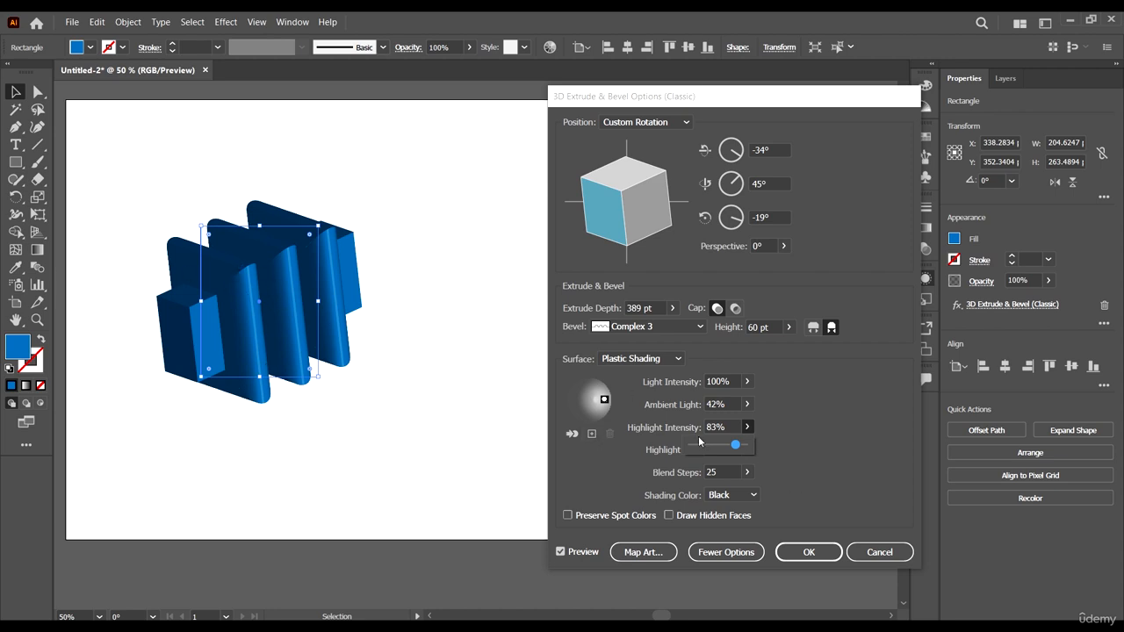
{"action": "left_click_drag", "start_coordinate": [735, 446], "coordinate": [755, 469]}
- Try a highlight size of 100% on the block and return it to 90%
{"action": "left_click", "coordinate": [747, 448]}
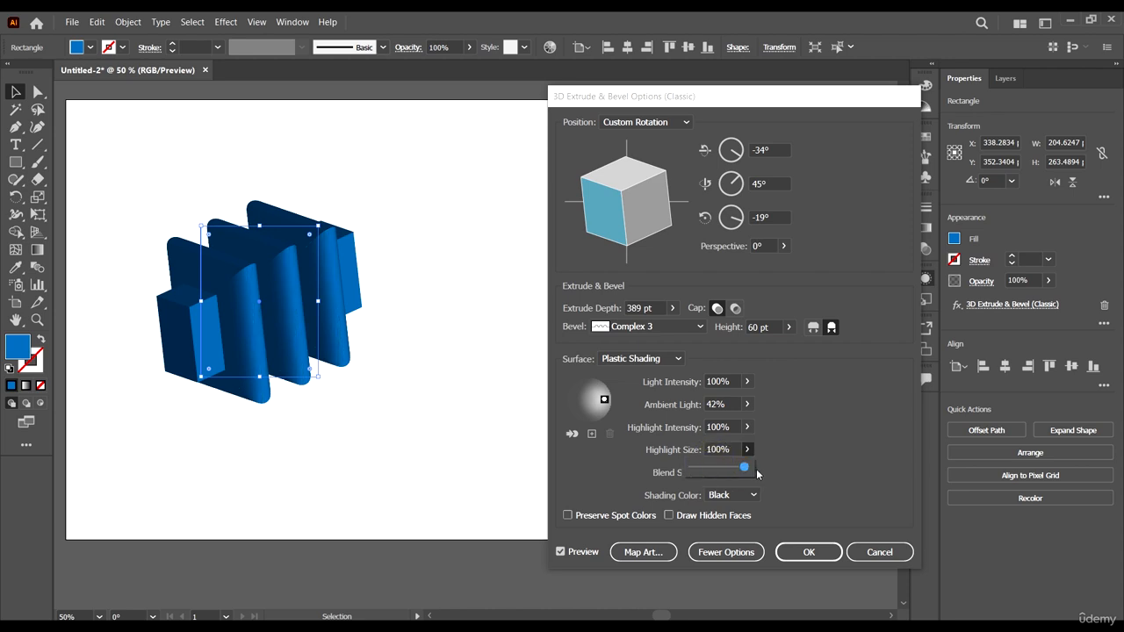
{"action": "left_click", "coordinate": [806, 472]}
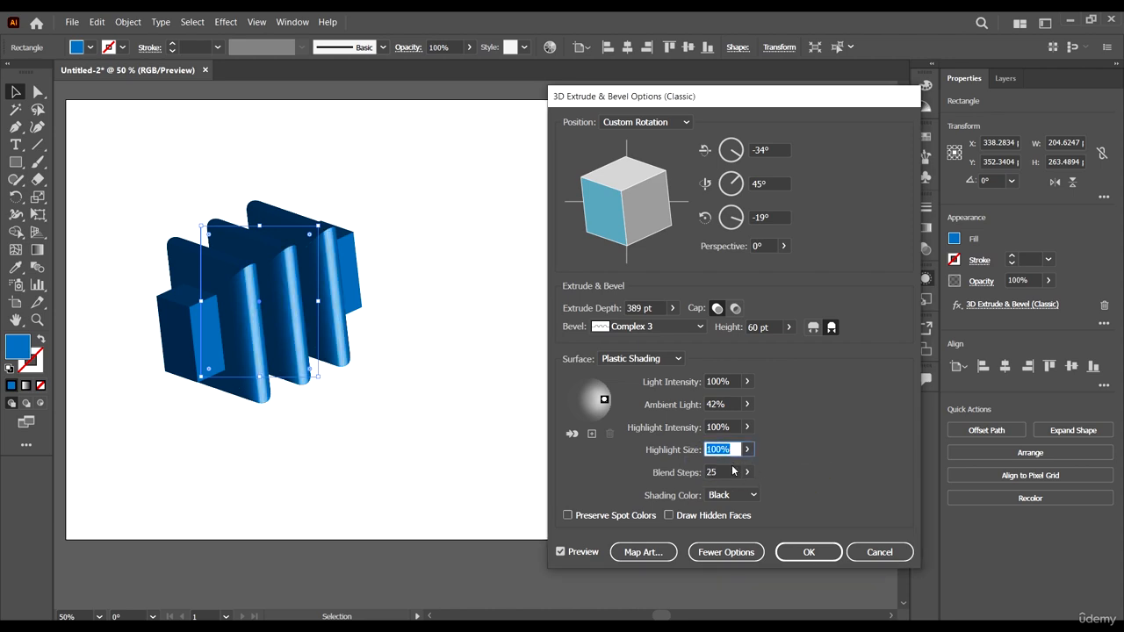
{"action": "left_click", "coordinate": [751, 449]}
{"action": "left_click_drag", "start_coordinate": [755, 469], "coordinate": [742, 469]}
{"action": "left_click", "coordinate": [798, 469]}
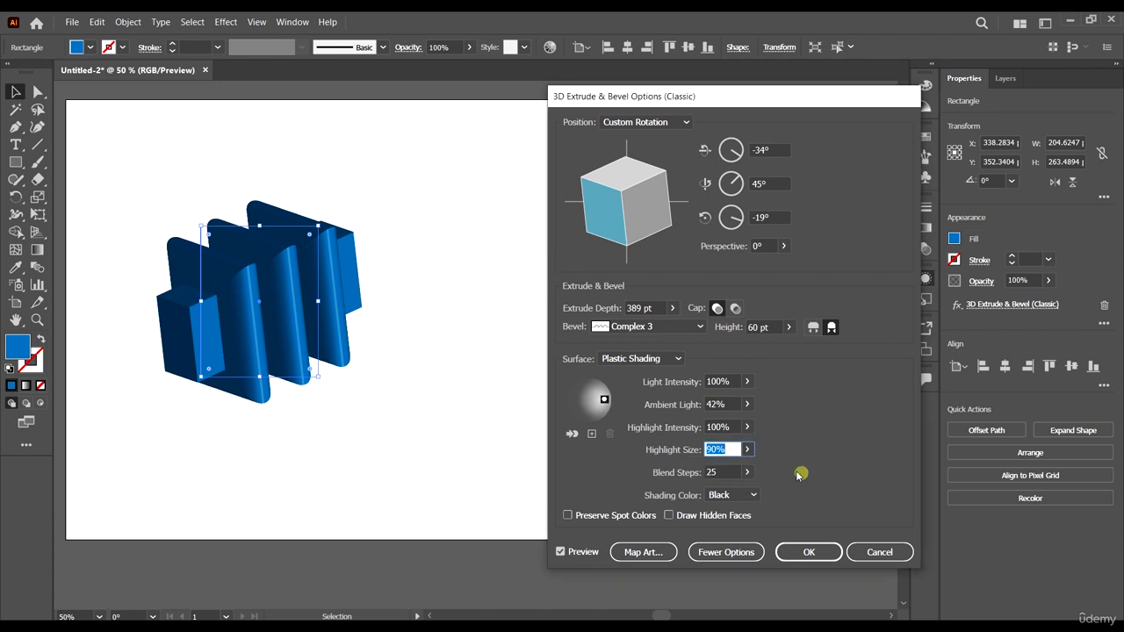
- Raise the shading's blend steps to 256
{"action": "left_click", "coordinate": [746, 473]}
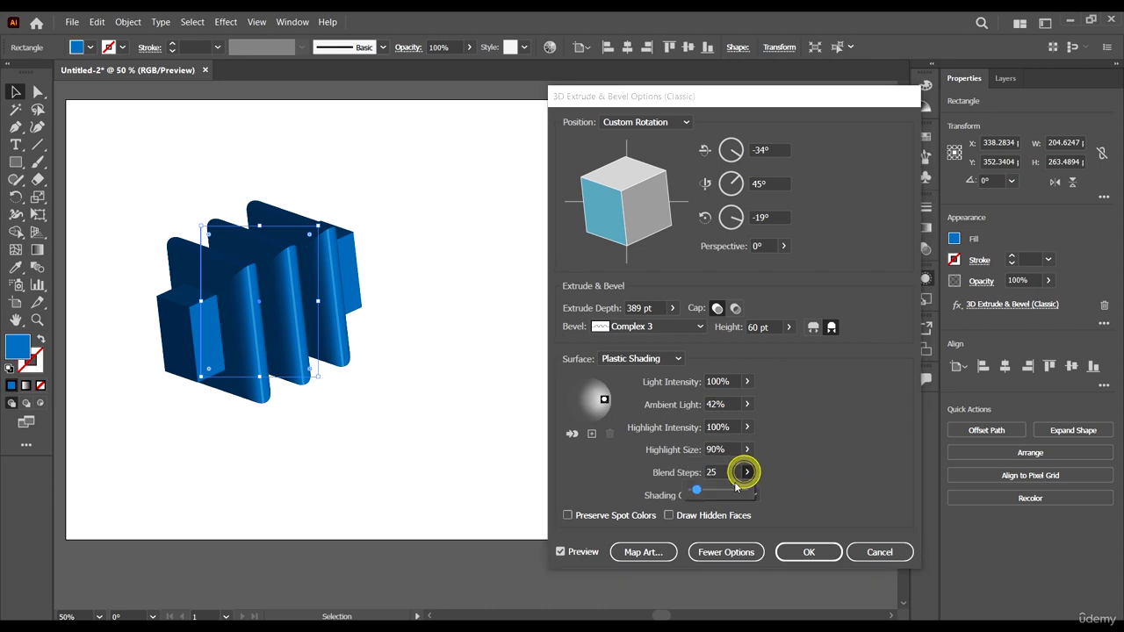
{"action": "left_click_drag", "start_coordinate": [727, 489], "coordinate": [817, 501]}
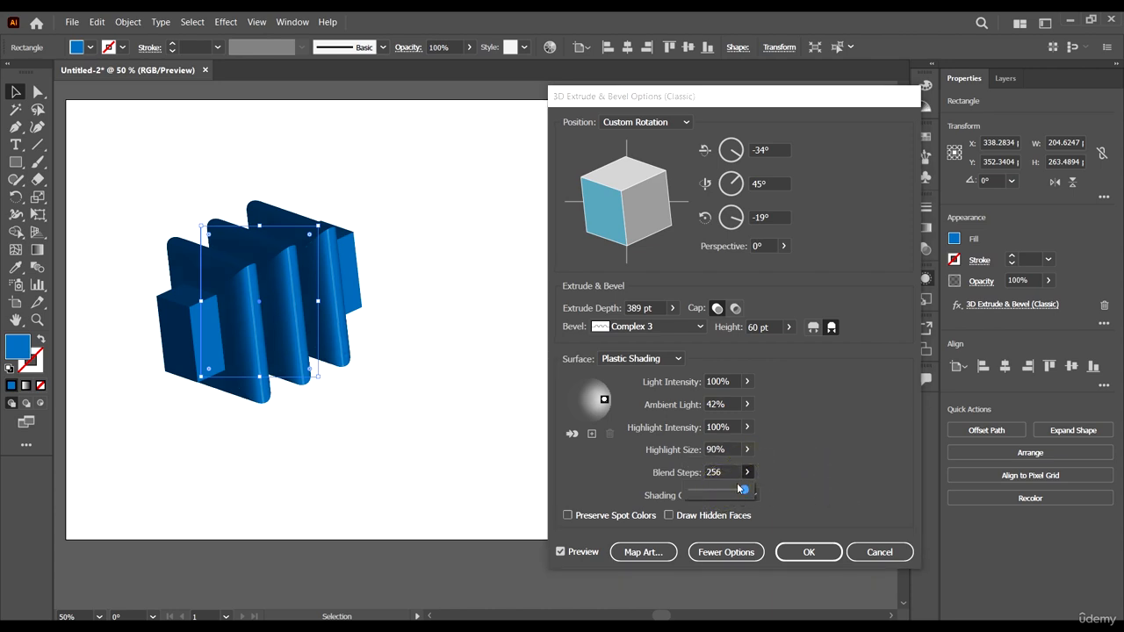
{"action": "left_click_drag", "start_coordinate": [722, 493], "coordinate": [807, 451]}
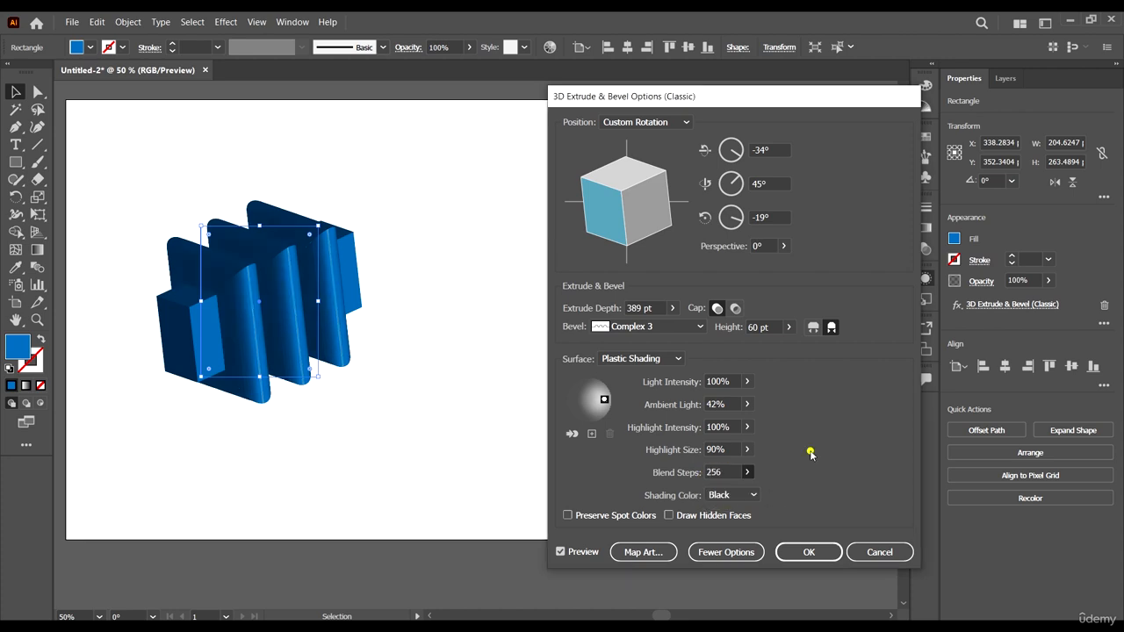
- Switch the shading color to Custom and choose a bright magenta with a hue of 313°
{"action": "left_click", "coordinate": [753, 497]}
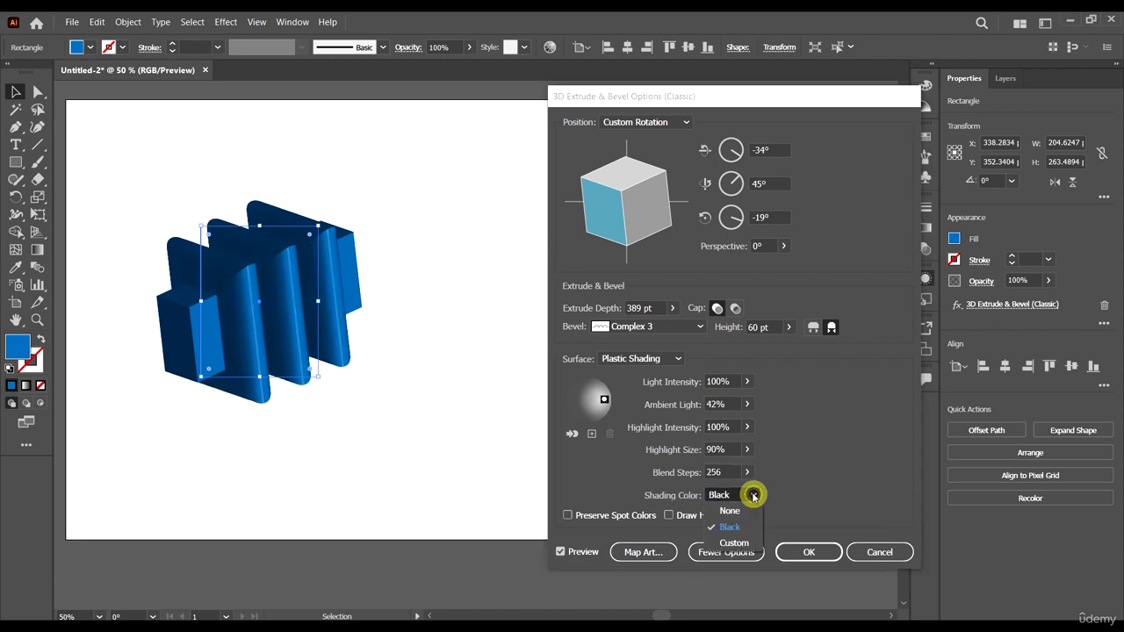
{"action": "left_click", "coordinate": [739, 542]}
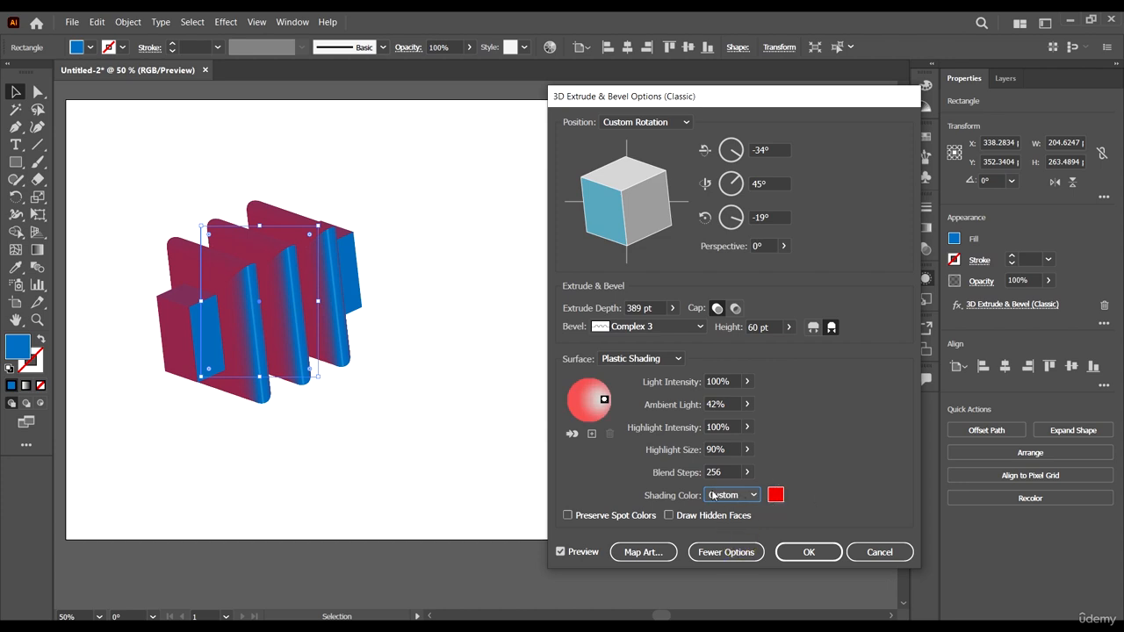
{"action": "left_click", "coordinate": [776, 495]}
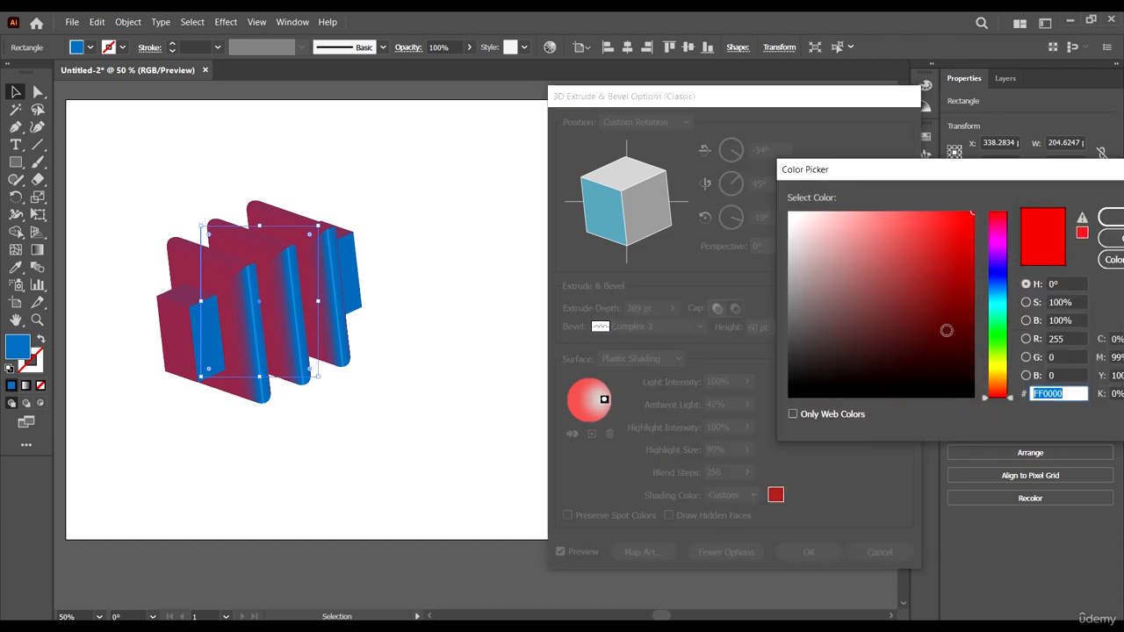
{"action": "left_click_drag", "start_coordinate": [995, 275], "coordinate": [993, 238]}
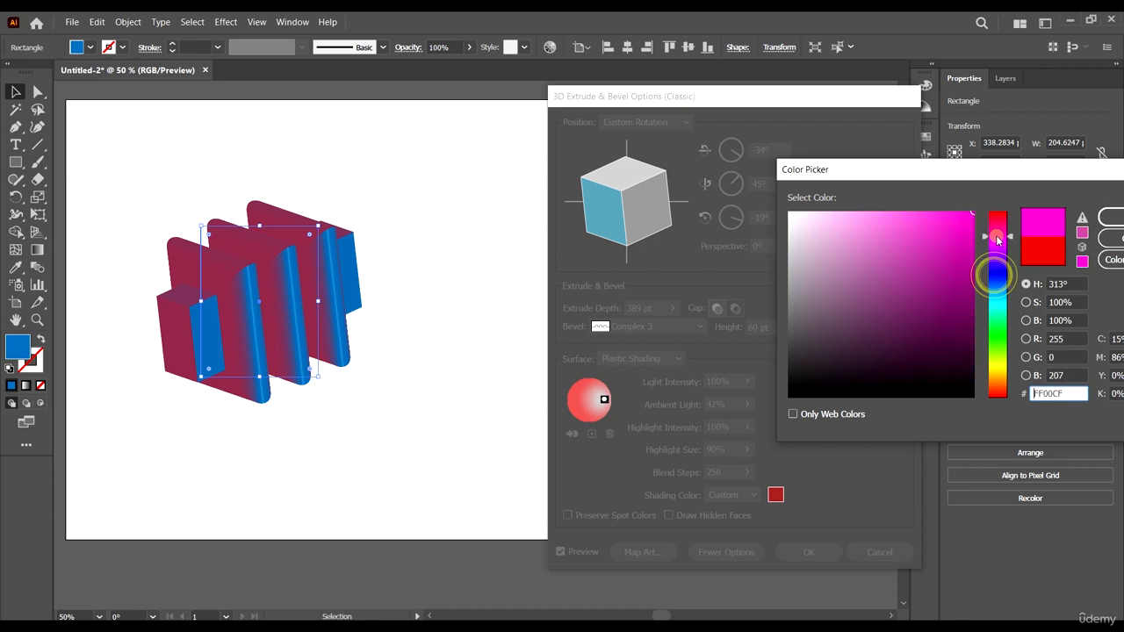
{"action": "left_click", "coordinate": [967, 227]}
{"action": "key", "text": "Return"}
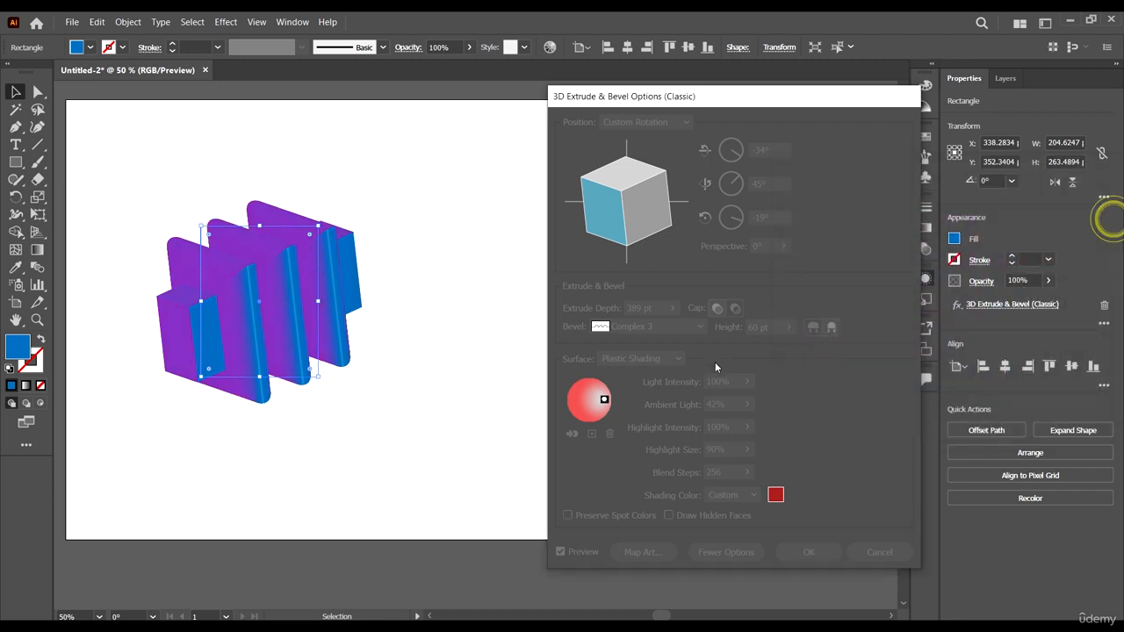
- Try a very dark purple as the block's custom shading color
{"action": "left_click", "coordinate": [774, 497]}
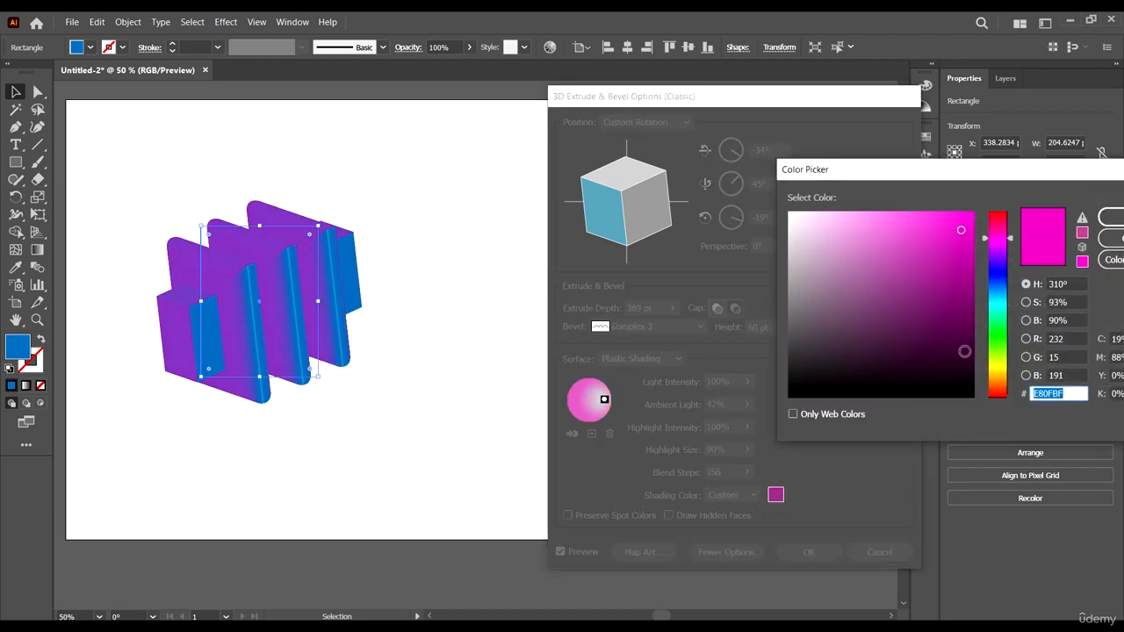
{"action": "left_click", "coordinate": [962, 353]}
{"action": "left_click", "coordinate": [1110, 218]}
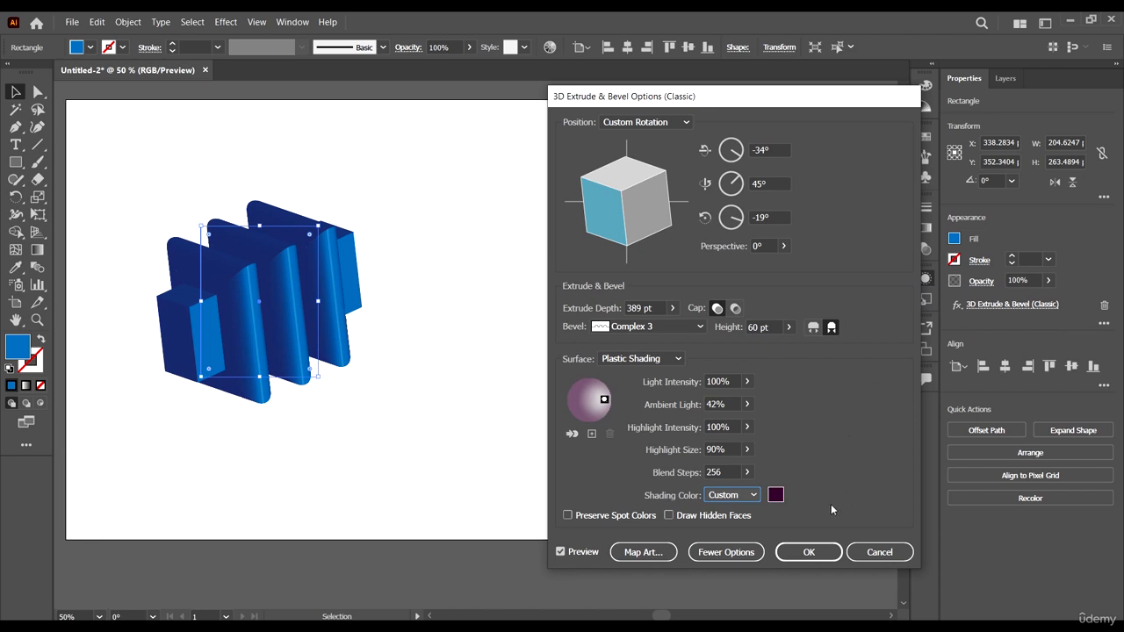
- Change the custom shading color to bright green, toggle Draw Hidden Faces and apply the extrude settings
{"action": "left_click", "coordinate": [776, 496]}
{"action": "left_click", "coordinate": [998, 340]}
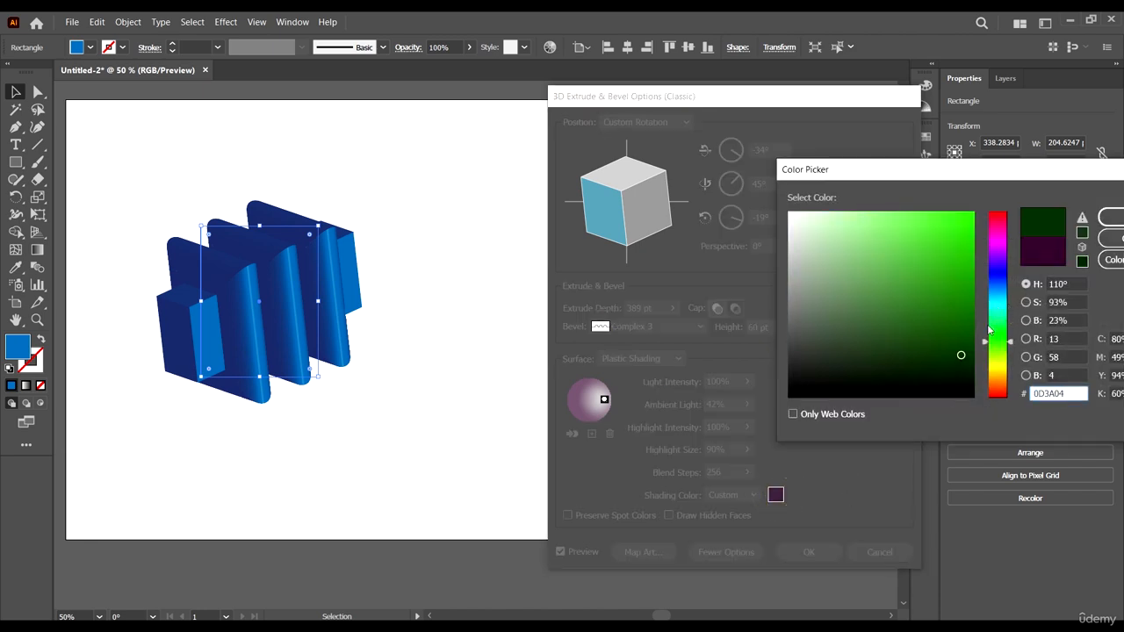
{"action": "left_click_drag", "start_coordinate": [920, 281], "coordinate": [1056, 227]}
{"action": "left_click", "coordinate": [1110, 218]}
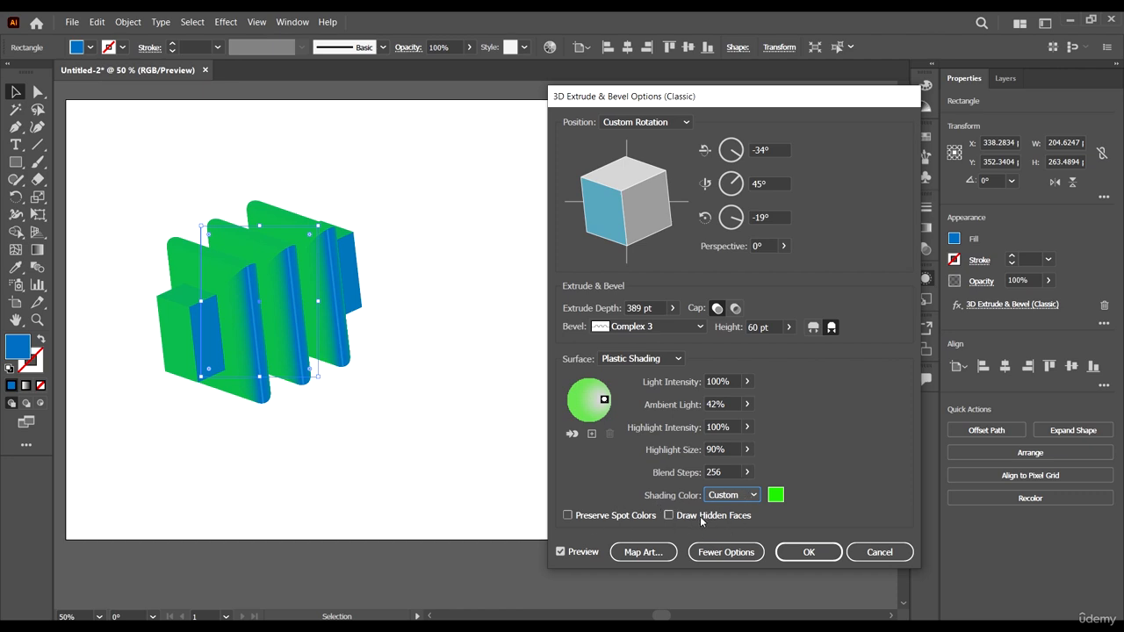
{"action": "left_click", "coordinate": [669, 516]}
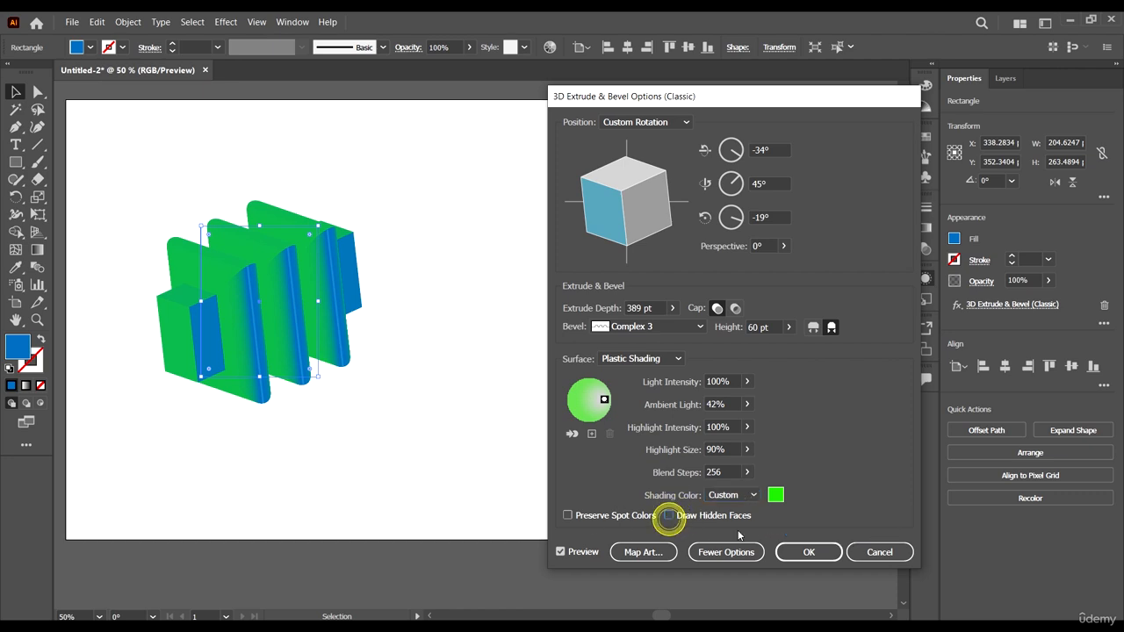
{"action": "left_click", "coordinate": [809, 552]}
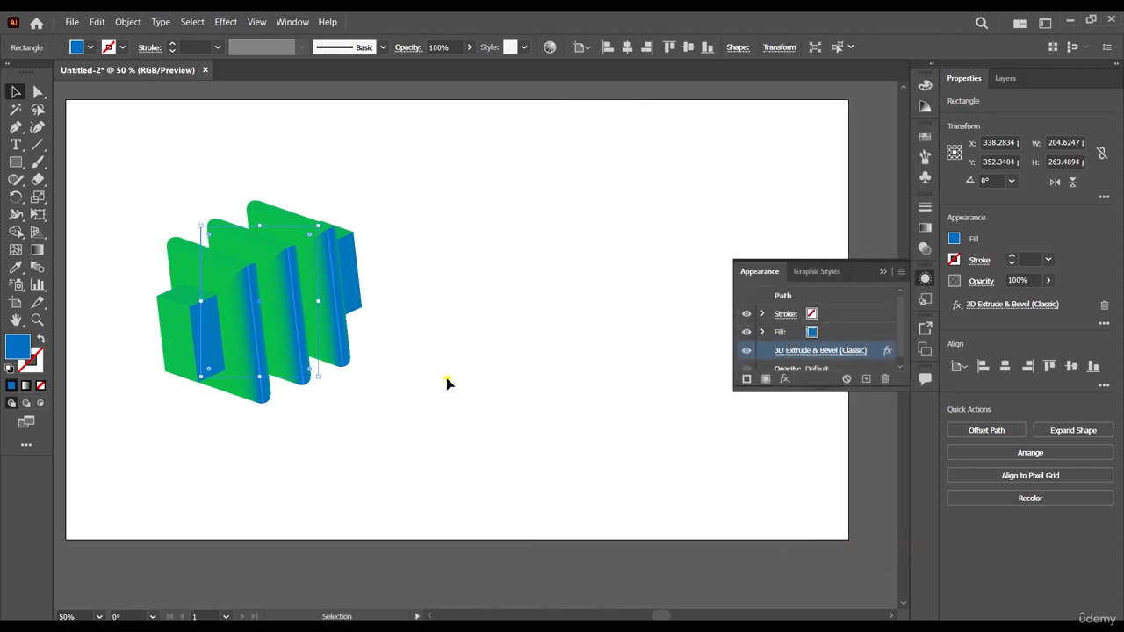
- Move the green block to the artboard's upper-left area and draw a blue rectangle about 349 × 435 pt to its right
{"action": "left_click", "coordinate": [446, 377]}
{"action": "left_click_drag", "start_coordinate": [286, 321], "coordinate": [246, 233]}
{"action": "left_click", "coordinate": [15, 162]}
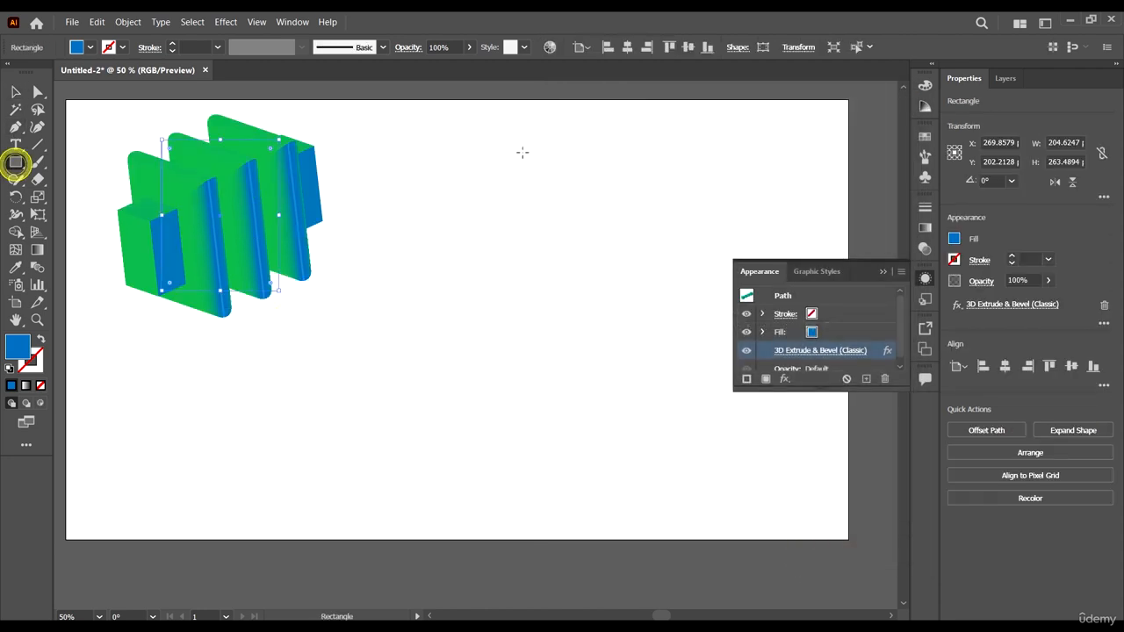
{"action": "left_click_drag", "start_coordinate": [523, 146], "coordinate": [723, 395]}
- Reposition the new blue rectangle to about X 846 pt, Y 384 pt
{"action": "left_click", "coordinate": [14, 92]}
{"action": "left_click_drag", "start_coordinate": [624, 212], "coordinate": [533, 242]}
{"action": "scroll", "coordinate": [531, 215], "scroll_direction": "right", "scroll_amount": 1}
{"action": "scroll", "coordinate": [531, 214], "scroll_direction": "up", "scroll_amount": 1}
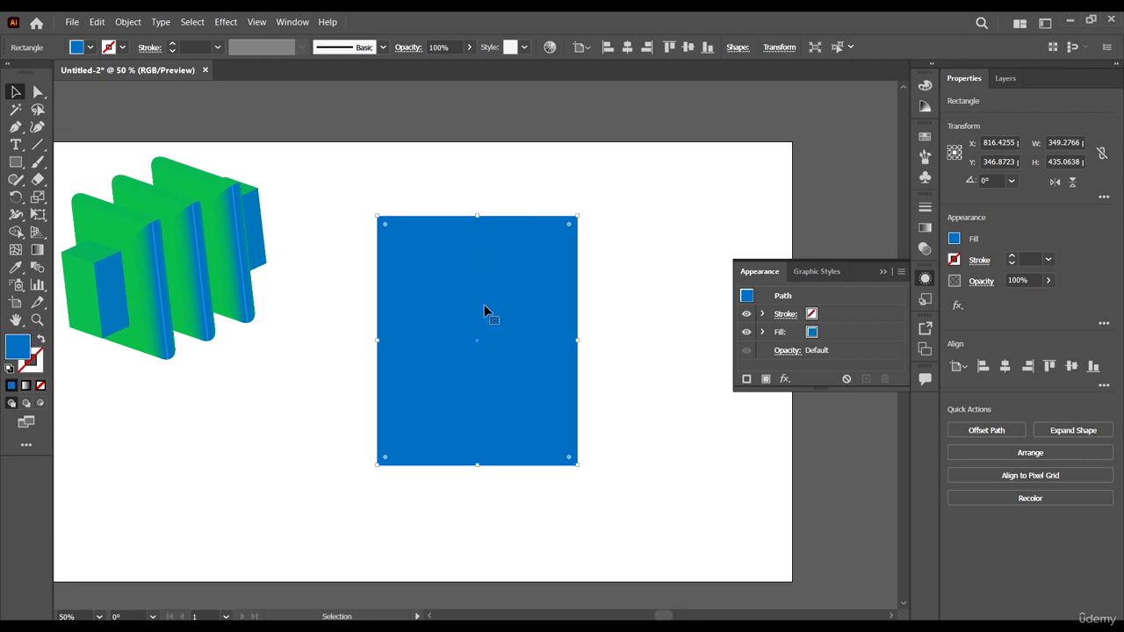
{"action": "scroll", "coordinate": [484, 298], "scroll_direction": "down", "scroll_amount": 3}
{"action": "scroll", "coordinate": [484, 293], "scroll_direction": "up", "scroll_amount": 4}
{"action": "left_click_drag", "start_coordinate": [484, 294], "coordinate": [508, 321]}
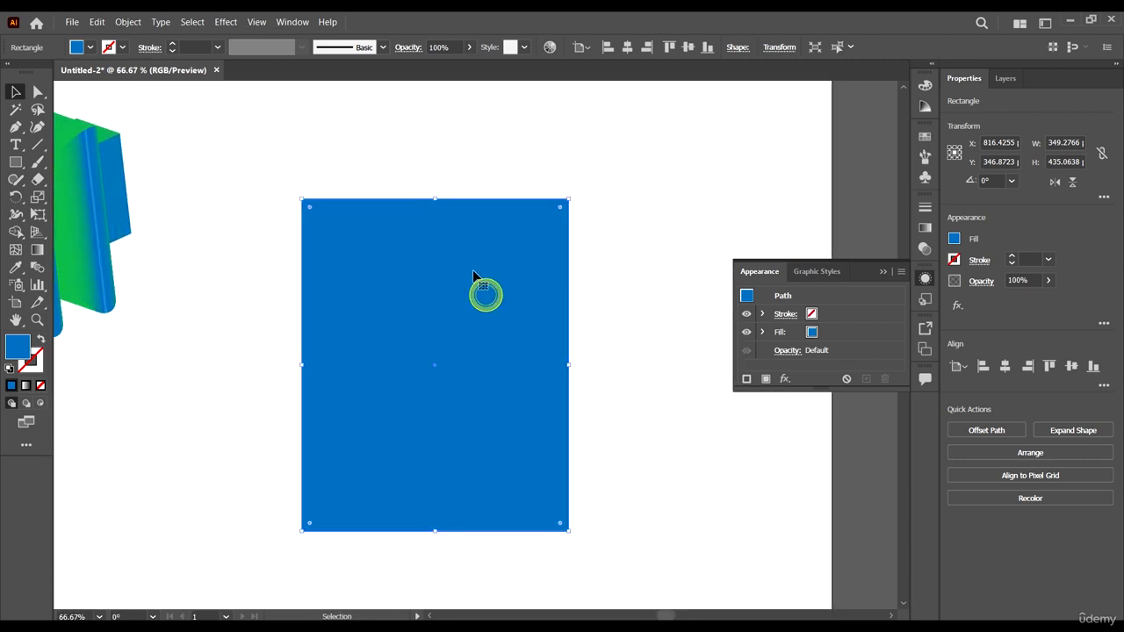
- Start the Classic 3D Extrude & Bevel effect on the new rectangle and keep its preview unobstructed
{"action": "left_click", "coordinate": [220, 23]}
{"action": "left_click", "coordinate": [326, 106]}
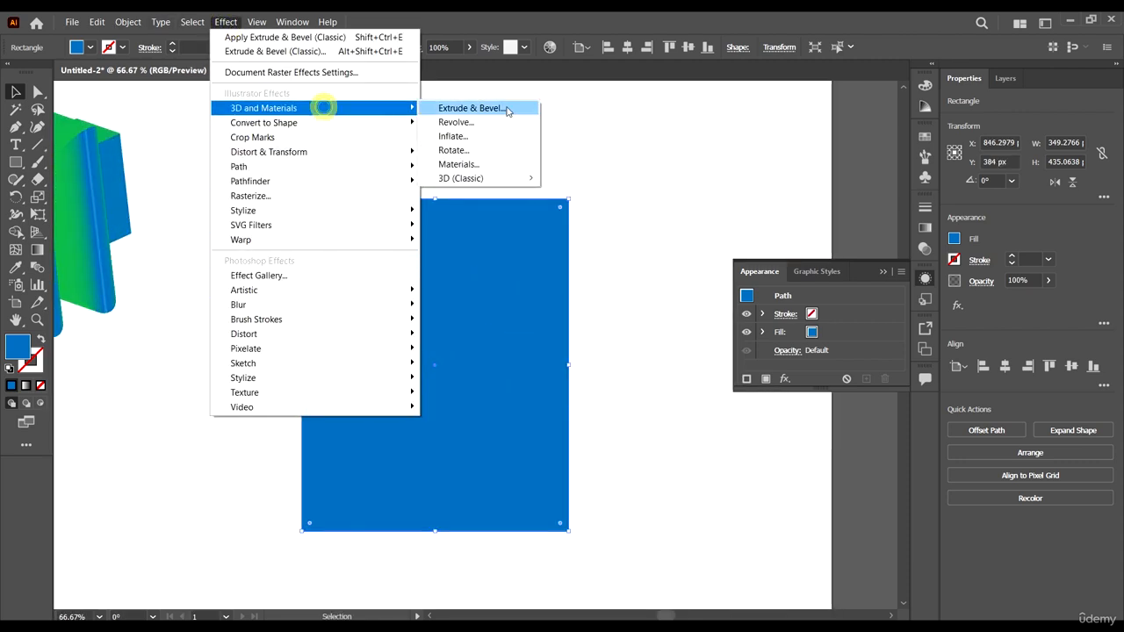
{"action": "left_click", "coordinate": [487, 178]}
{"action": "left_click", "coordinate": [634, 180]}
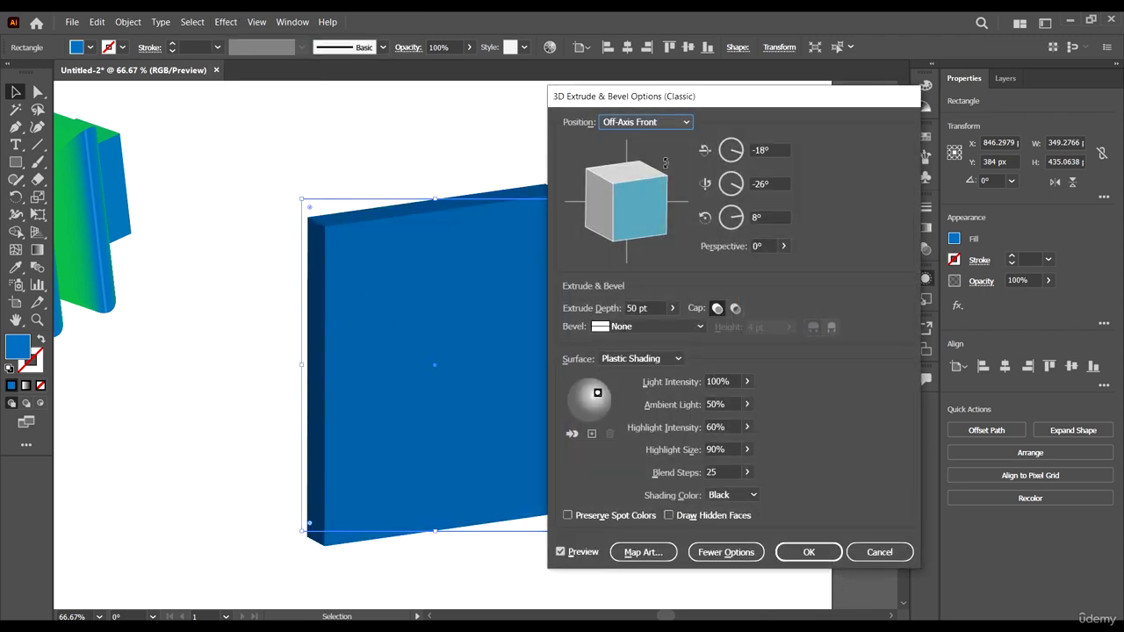
{"action": "left_click_drag", "start_coordinate": [744, 98], "coordinate": [848, 88]}
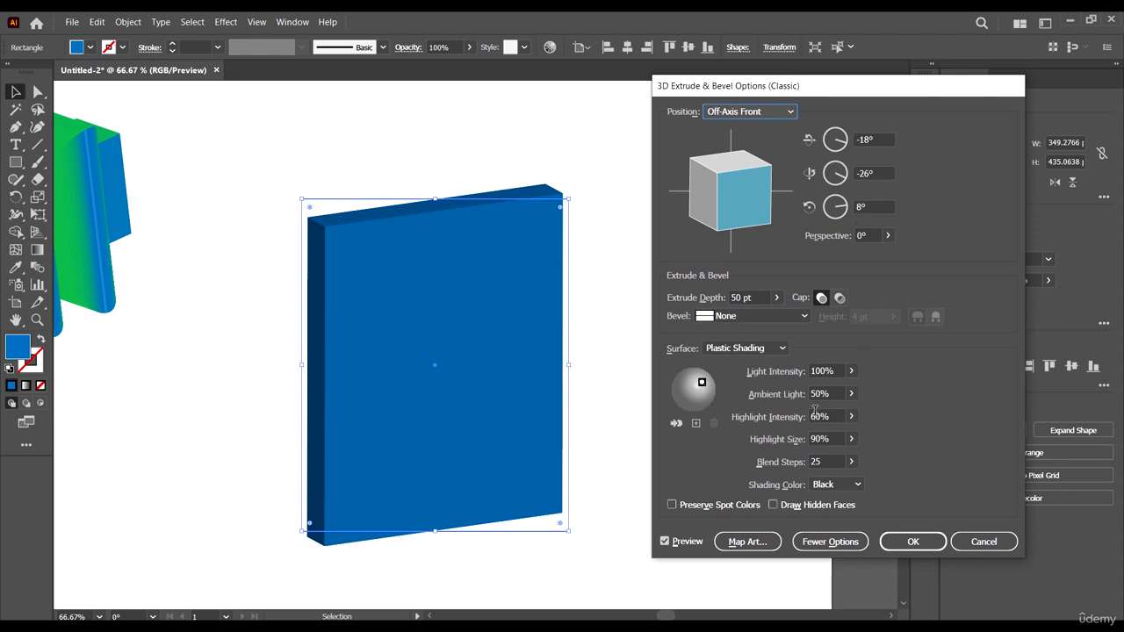
- Set the new block's extrude depth to 611 pt, leaving the bevel at None
{"action": "left_click", "coordinate": [804, 316]}
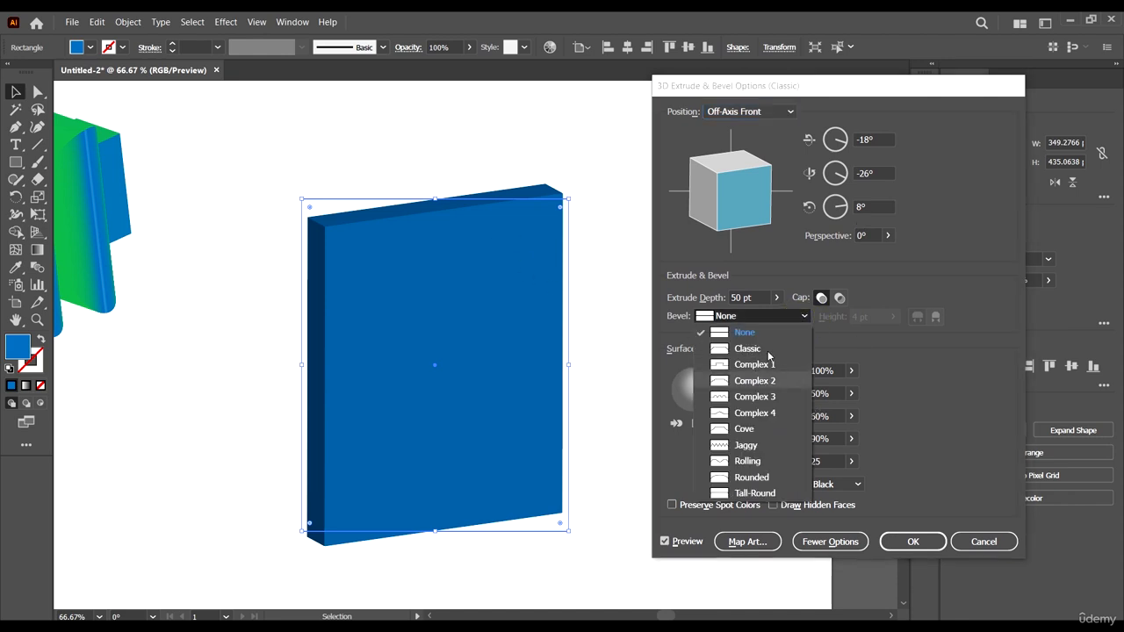
{"action": "left_click", "coordinate": [777, 300]}
{"action": "left_click", "coordinate": [777, 298]}
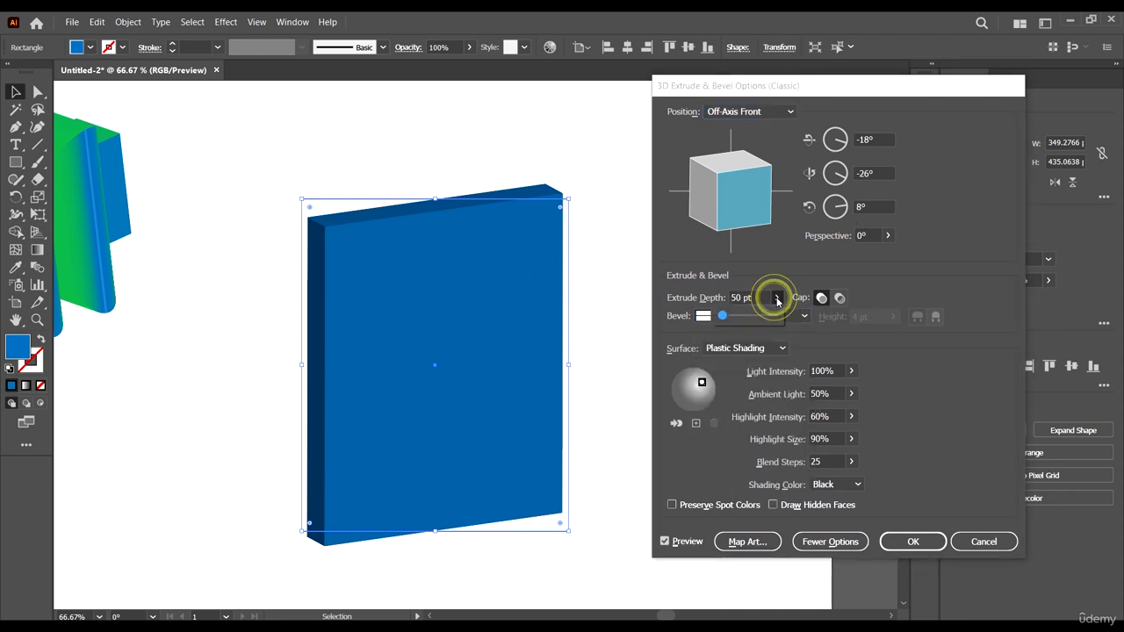
{"action": "left_click", "coordinate": [743, 317]}
{"action": "left_click_drag", "start_coordinate": [744, 317], "coordinate": [736, 316]}
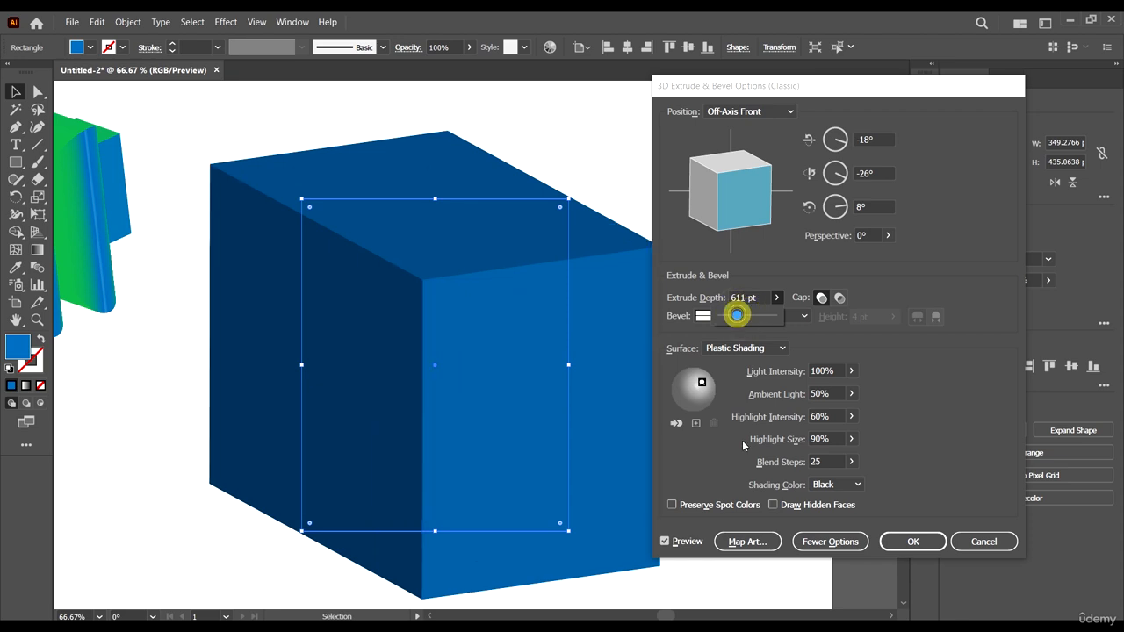
- Open Map Art for the block and assign the Home symbol to surface 1, the front face
{"action": "left_click", "coordinate": [736, 542]}
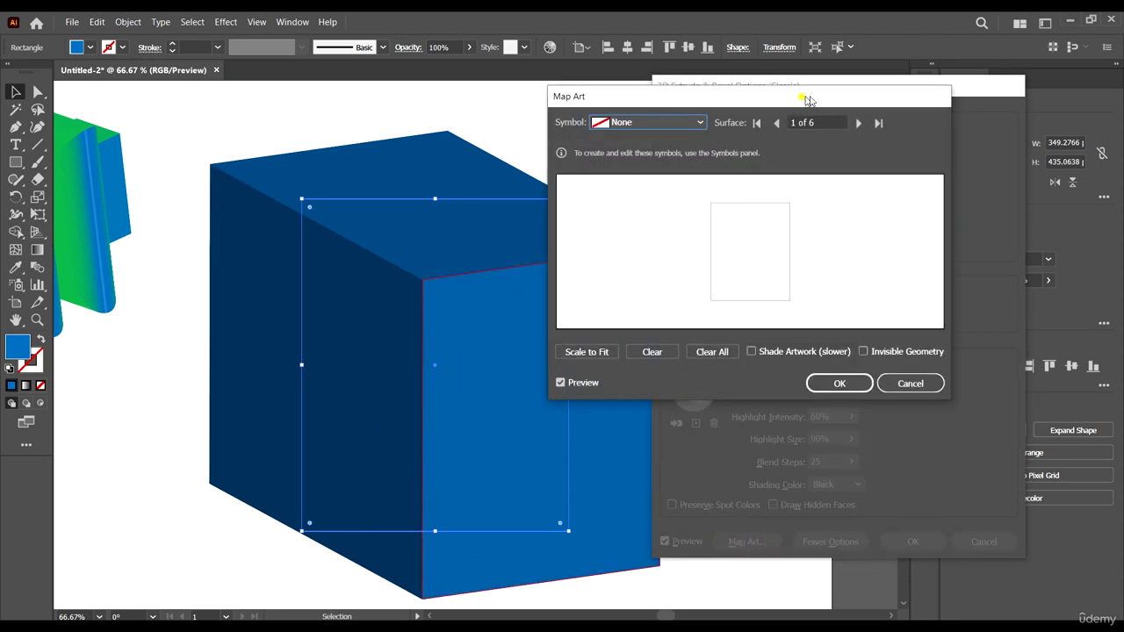
{"action": "left_click_drag", "start_coordinate": [808, 99], "coordinate": [884, 110]}
{"action": "left_click_drag", "start_coordinate": [769, 106], "coordinate": [814, 111]}
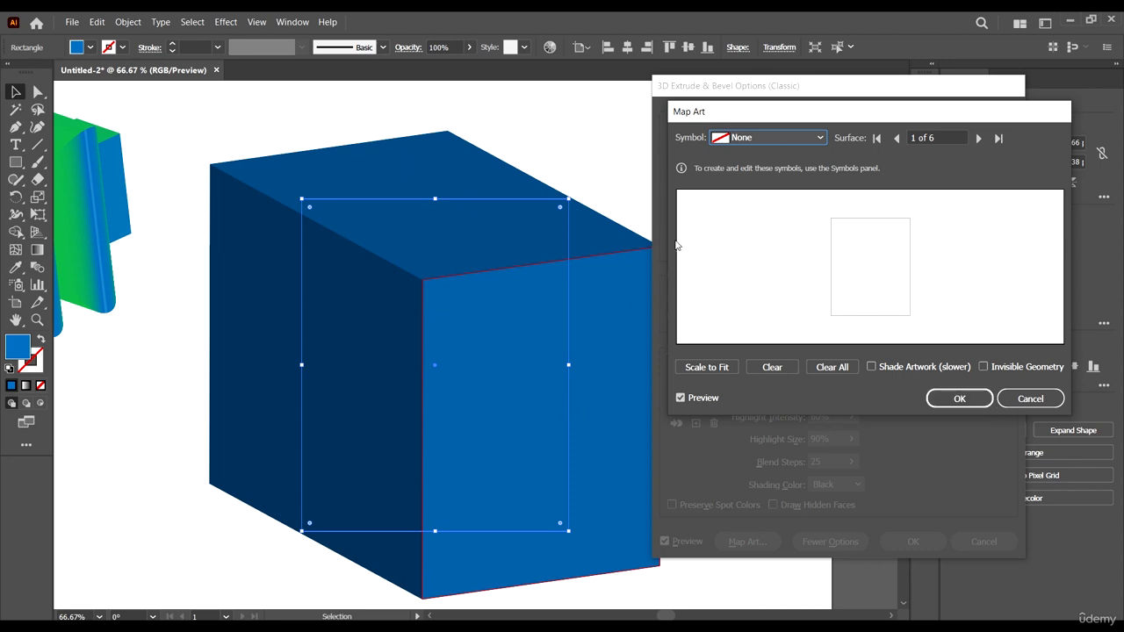
{"action": "left_click", "coordinate": [777, 138]}
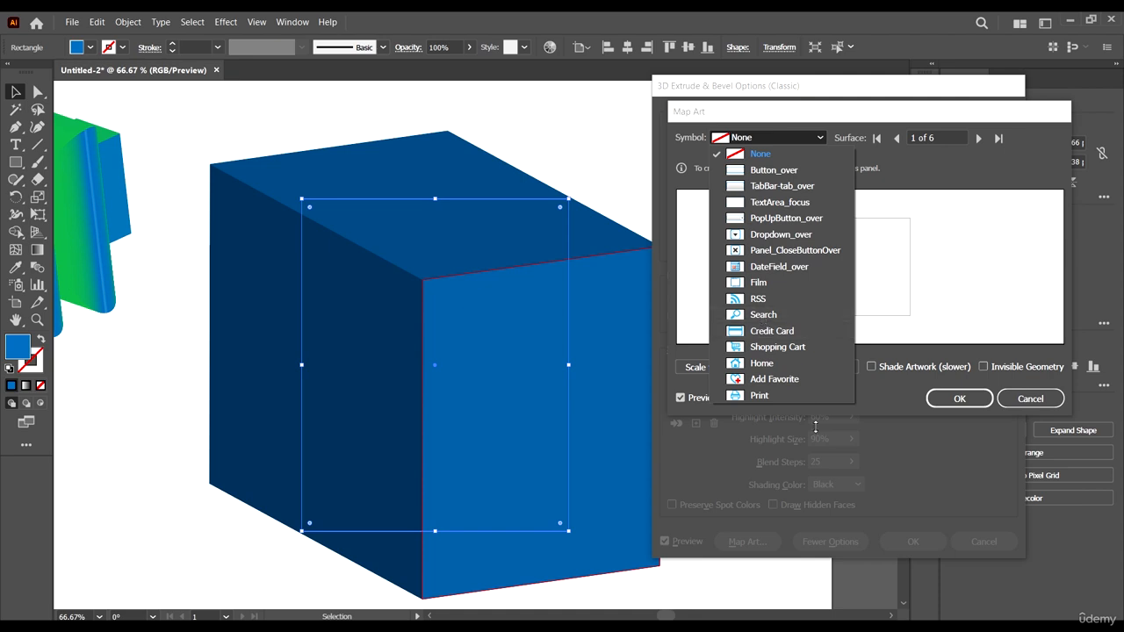
{"action": "left_click", "coordinate": [784, 368]}
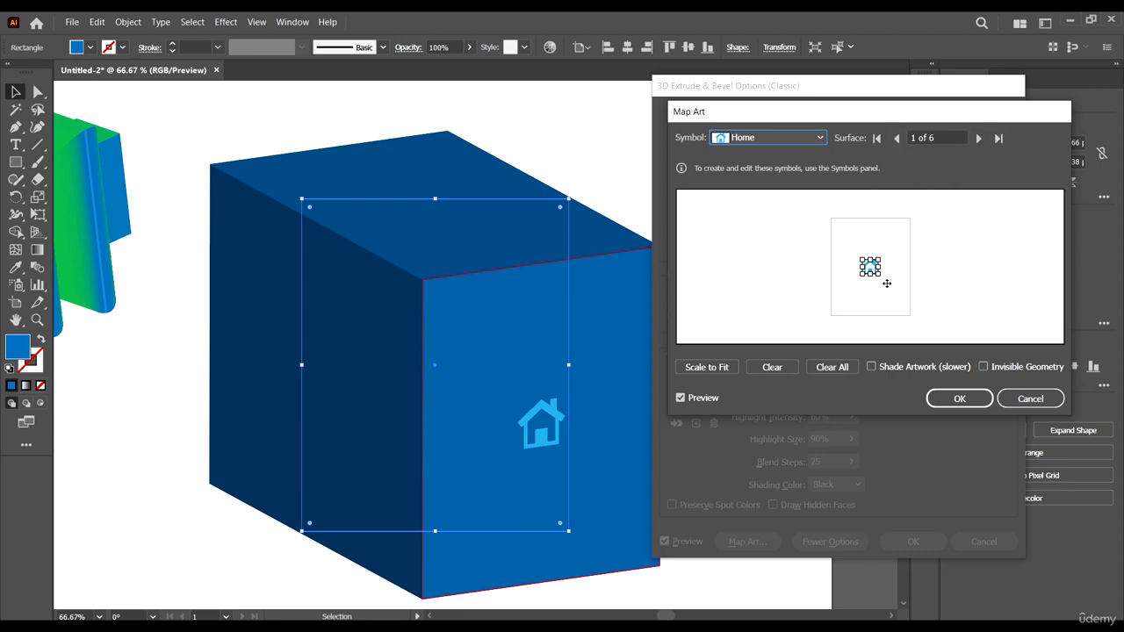
- Enlarge the Home symbol and position it to fit within the block's front face
{"action": "mouse_move", "coordinate": [878, 276]}
{"action": "left_mouse_down"}
{"action": "mouse_move", "coordinate": [922, 316]}
{"action": "mouse_move", "coordinate": [880, 253]}
{"action": "left_mouse_up"}
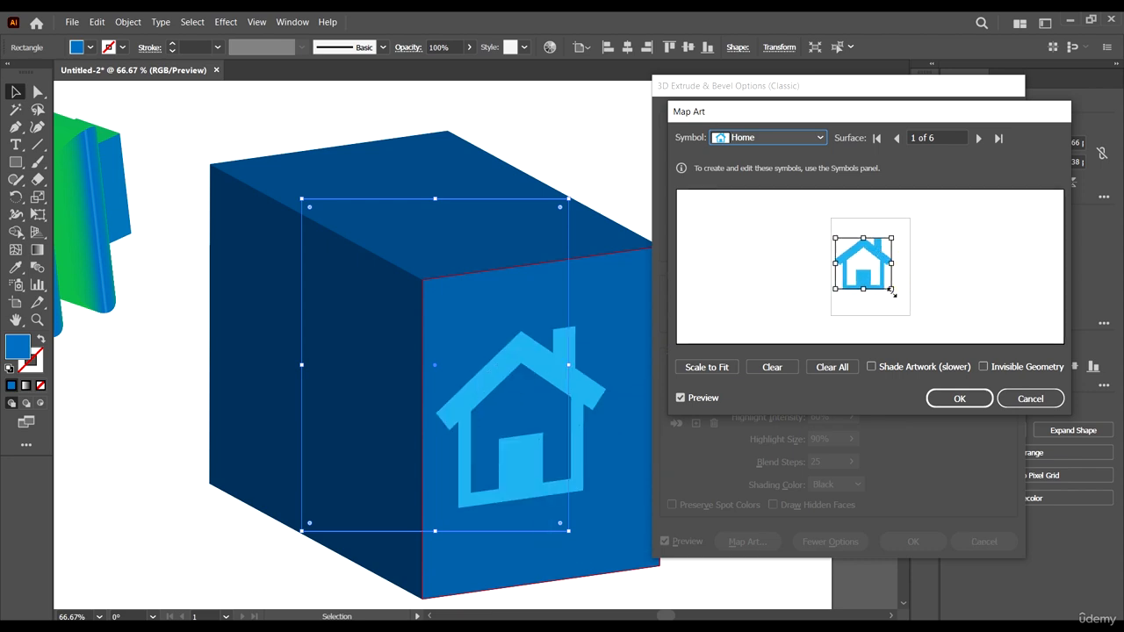
{"action": "mouse_move", "coordinate": [892, 291]}
{"action": "left_mouse_down"}
{"action": "mouse_move", "coordinate": [914, 308]}
{"action": "mouse_move", "coordinate": [893, 281]}
{"action": "left_mouse_up"}
{"action": "left_click", "coordinate": [890, 264]}
{"action": "left_click_drag", "start_coordinate": [857, 114], "coordinate": [881, 106]}
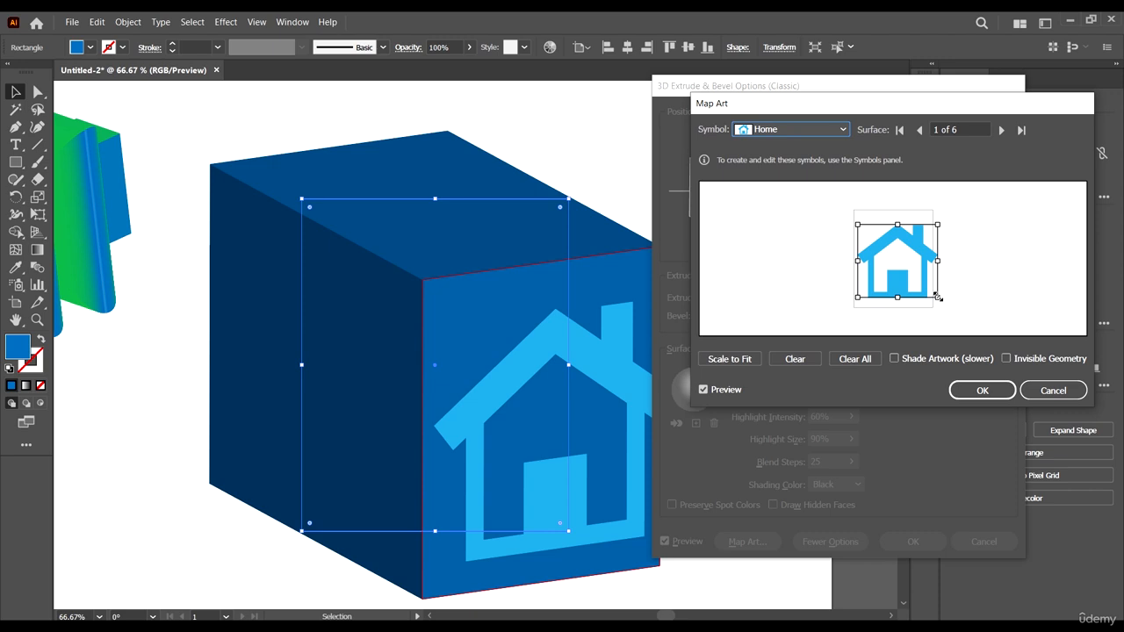
{"action": "left_click_drag", "start_coordinate": [938, 297], "coordinate": [929, 290]}
{"action": "left_click_drag", "start_coordinate": [904, 247], "coordinate": [904, 249]}
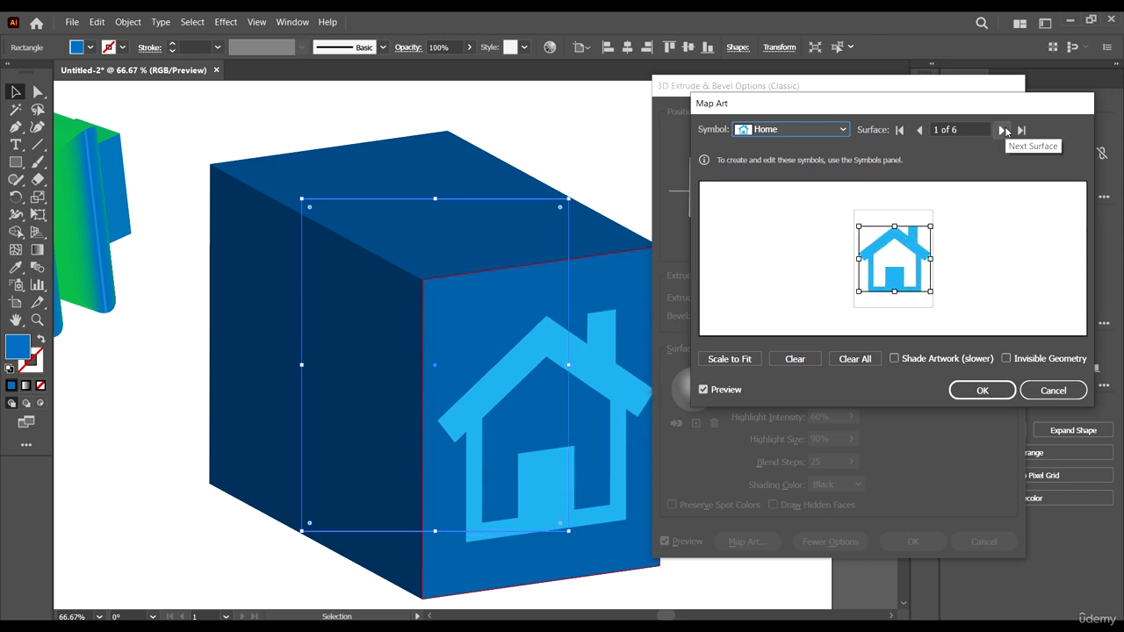
- Advance to surface 5, the block's left side, and map the RSS symbol onto it
{"action": "left_click", "coordinate": [1003, 130]}
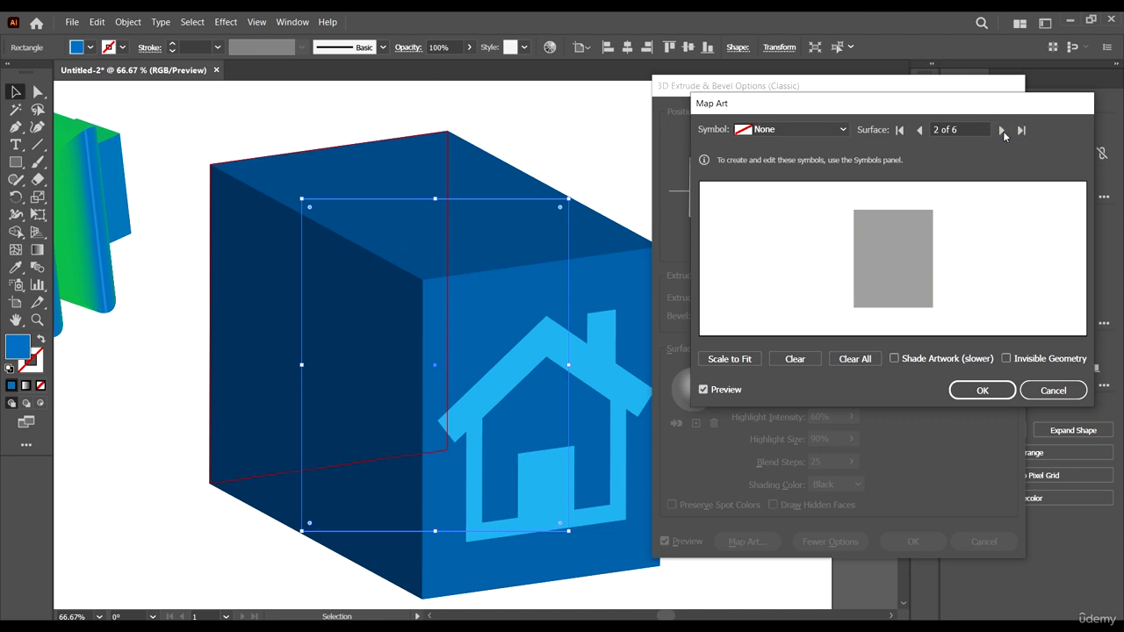
{"action": "left_click", "coordinate": [1000, 130]}
{"action": "left_click", "coordinate": [999, 131]}
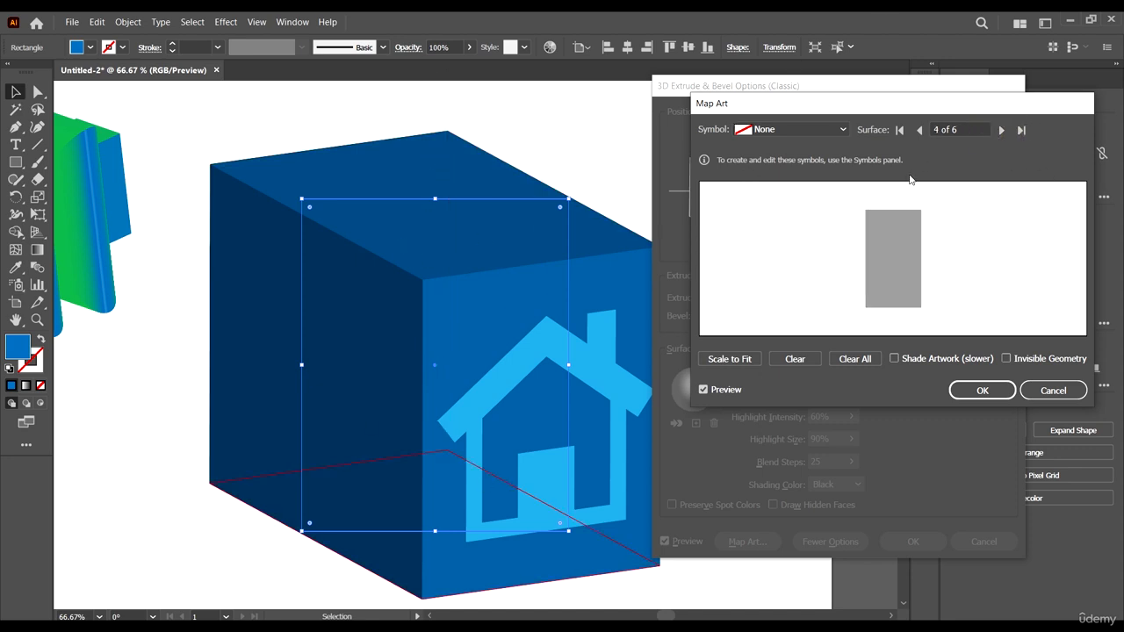
{"action": "left_click", "coordinate": [1001, 130]}
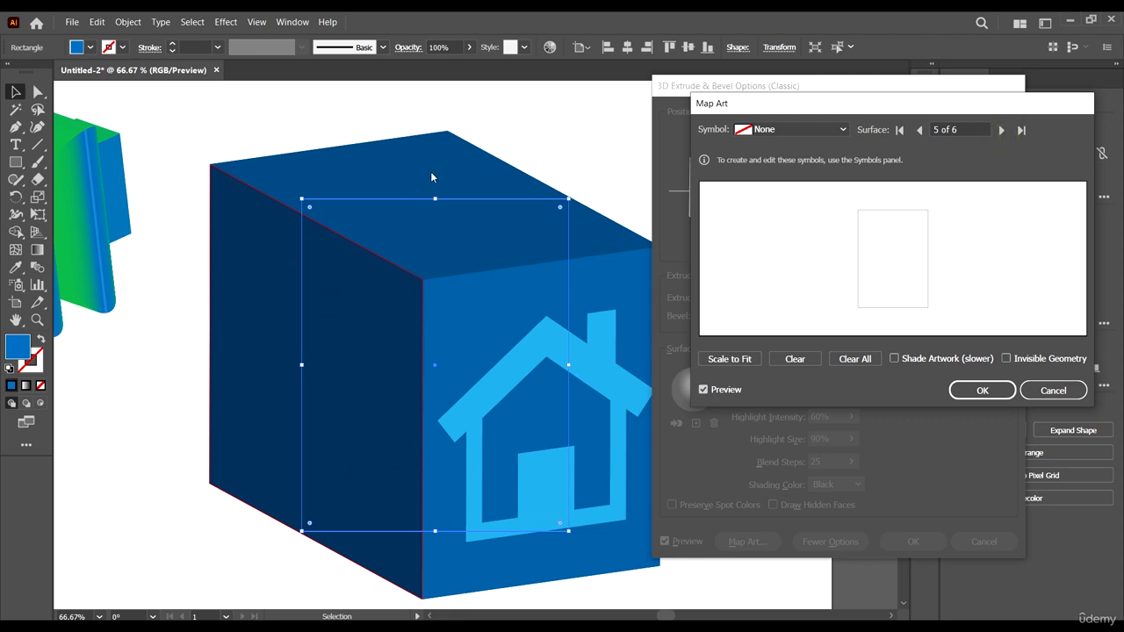
{"action": "left_click", "coordinate": [841, 130]}
{"action": "left_click", "coordinate": [842, 292]}
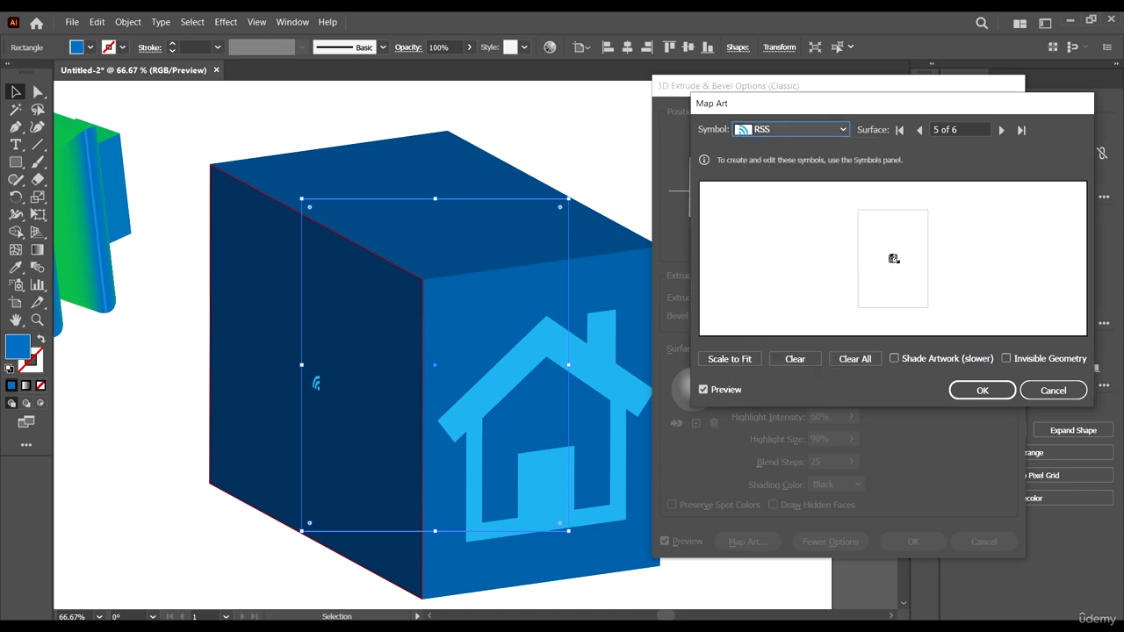
- Scale, stretch and position the RSS symbol so it nearly fills the left side face
{"action": "left_click_drag", "start_coordinate": [896, 260], "coordinate": [929, 284]}
{"action": "left_click_drag", "start_coordinate": [885, 240], "coordinate": [909, 273]}
{"action": "left_click_drag", "start_coordinate": [892, 226], "coordinate": [891, 213]}
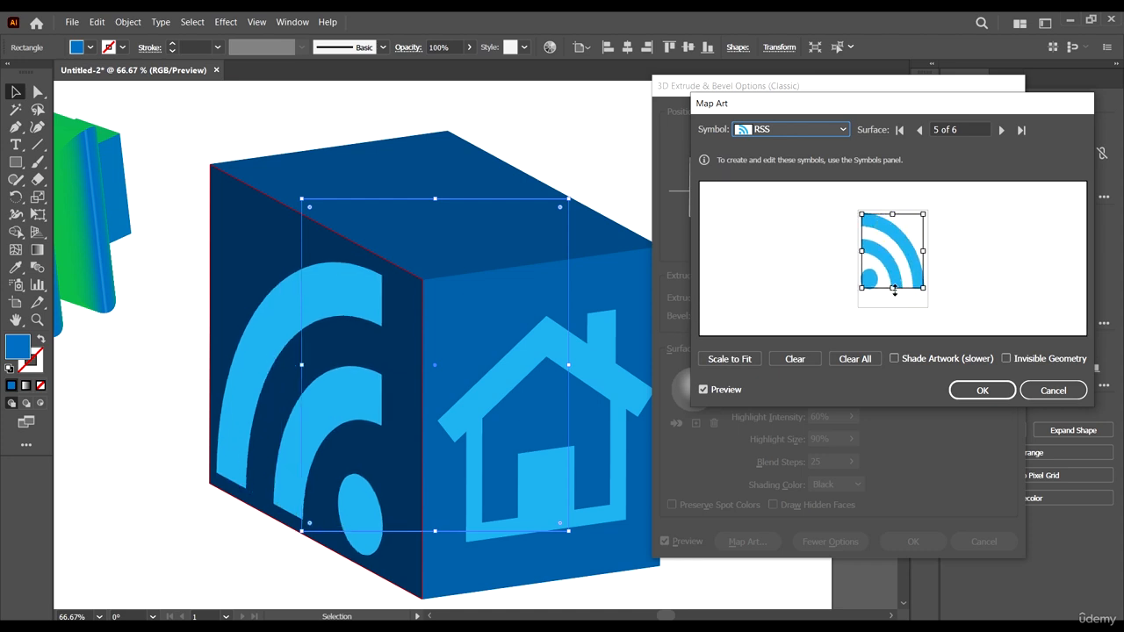
{"action": "left_click_drag", "start_coordinate": [891, 292], "coordinate": [899, 302]}
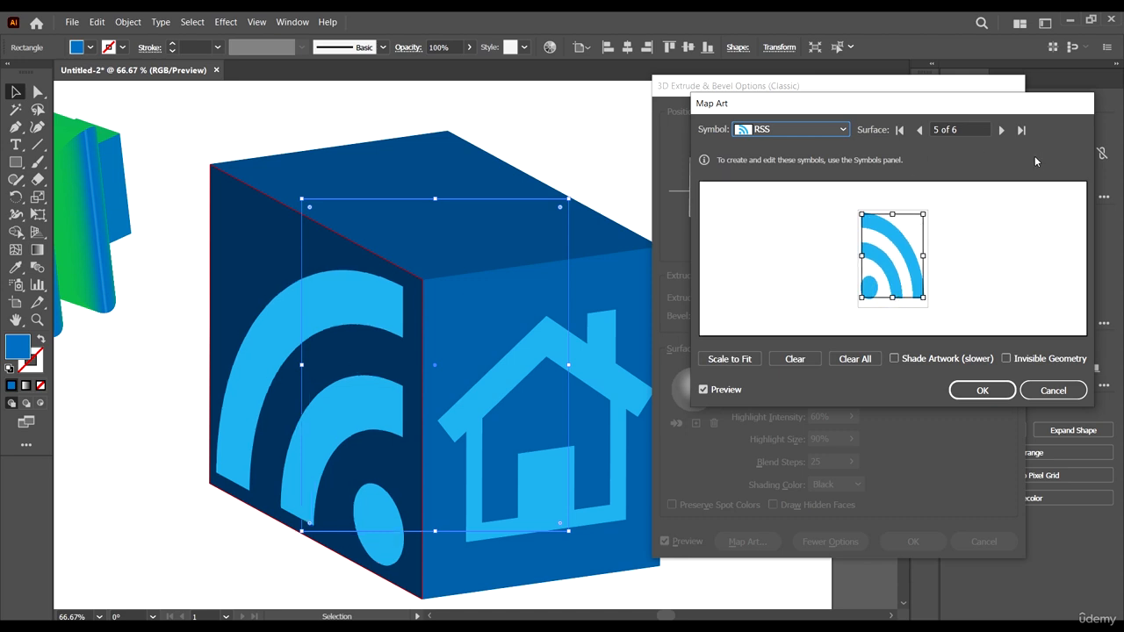
- Go to surface 6, the block's top face, and map the Panel_CloseButtonOver symbol onto it
{"action": "left_click", "coordinate": [1001, 129]}
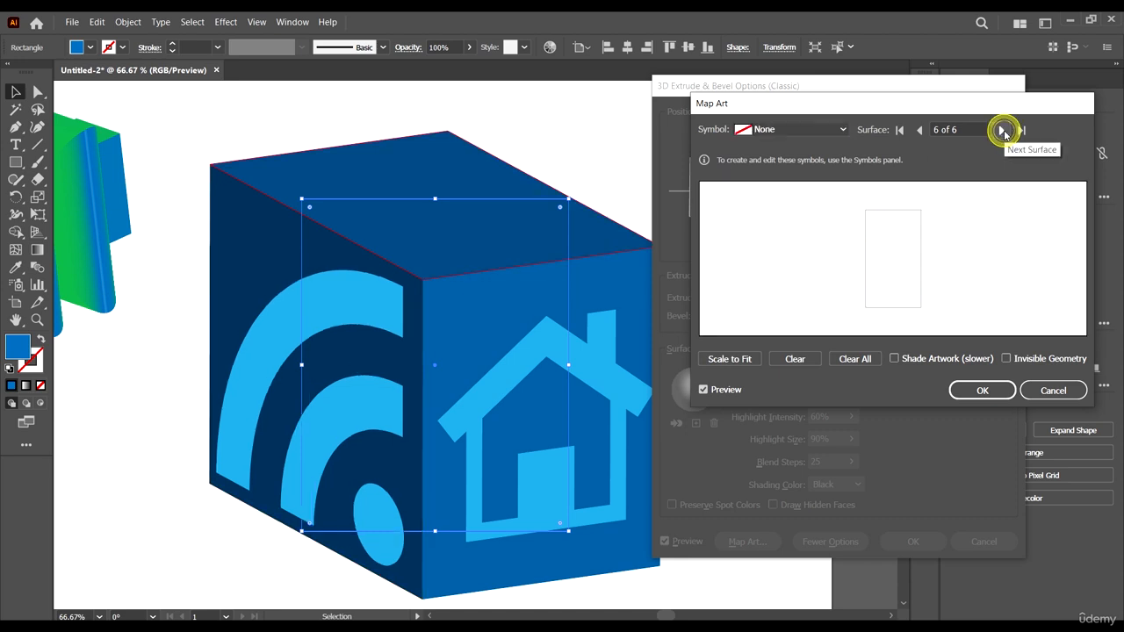
{"action": "left_click", "coordinate": [840, 132]}
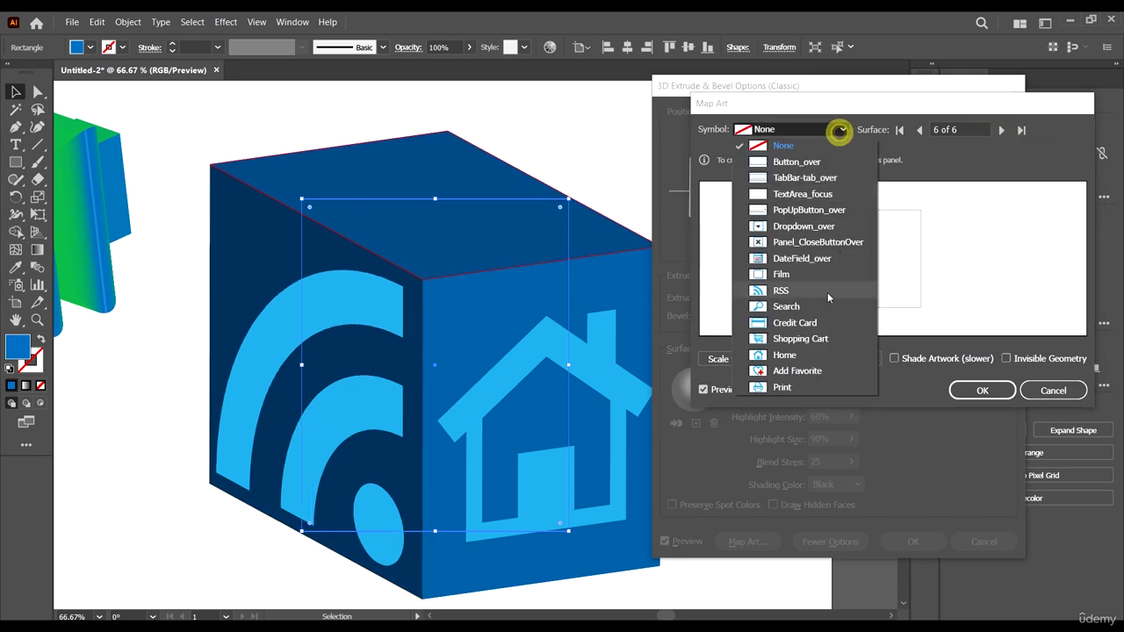
{"action": "left_click", "coordinate": [799, 243]}
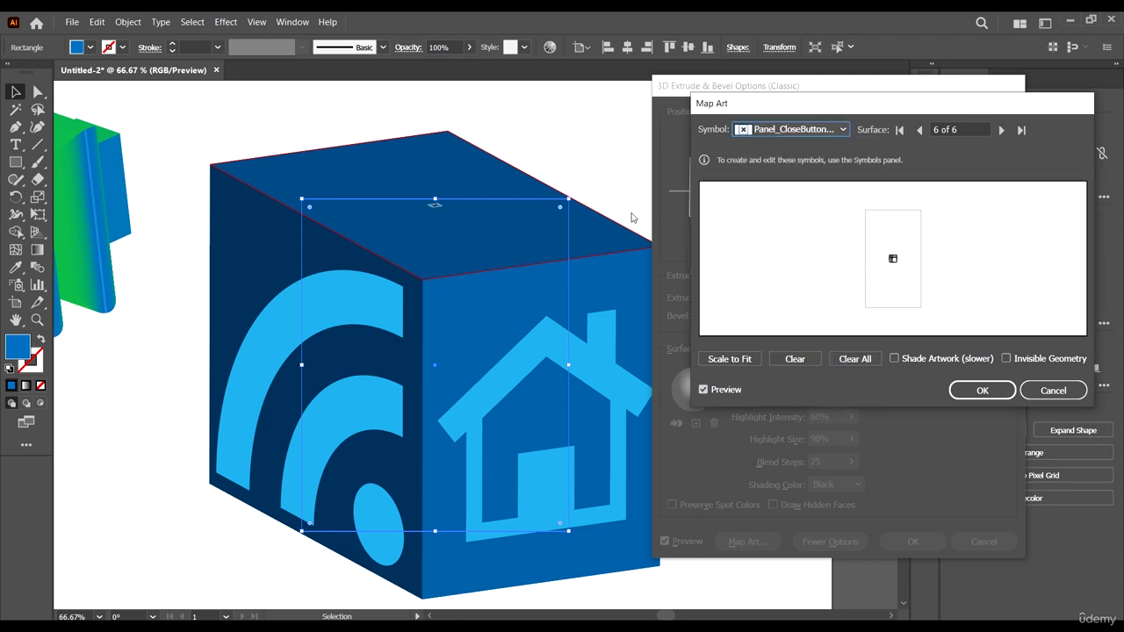
- Enlarge the close-button symbol and center it within the block's top face
{"action": "left_click_drag", "start_coordinate": [893, 260], "coordinate": [982, 308]}
{"action": "left_click_drag", "start_coordinate": [937, 278], "coordinate": [910, 301]}
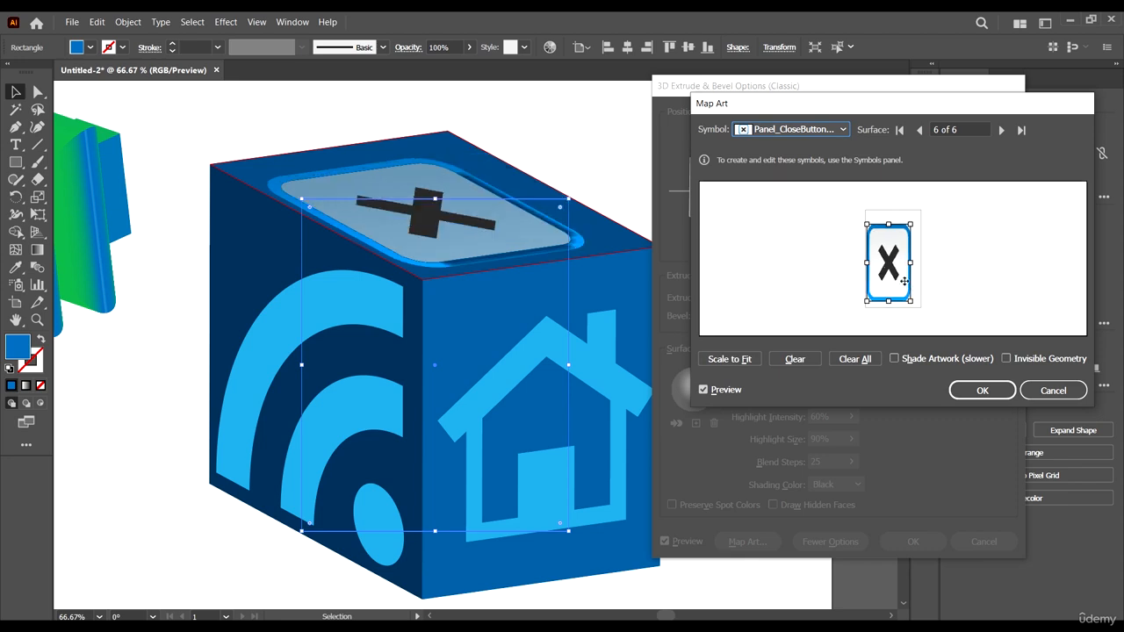
{"action": "left_click_drag", "start_coordinate": [887, 264], "coordinate": [891, 259]}
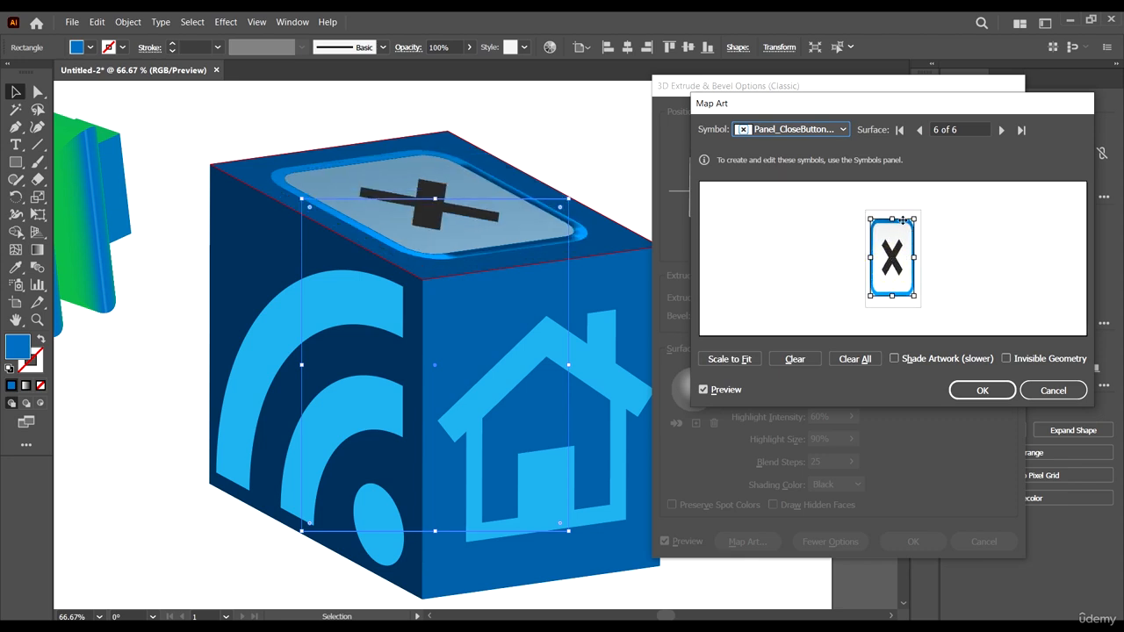
{"action": "left_click_drag", "start_coordinate": [917, 217], "coordinate": [917, 222]}
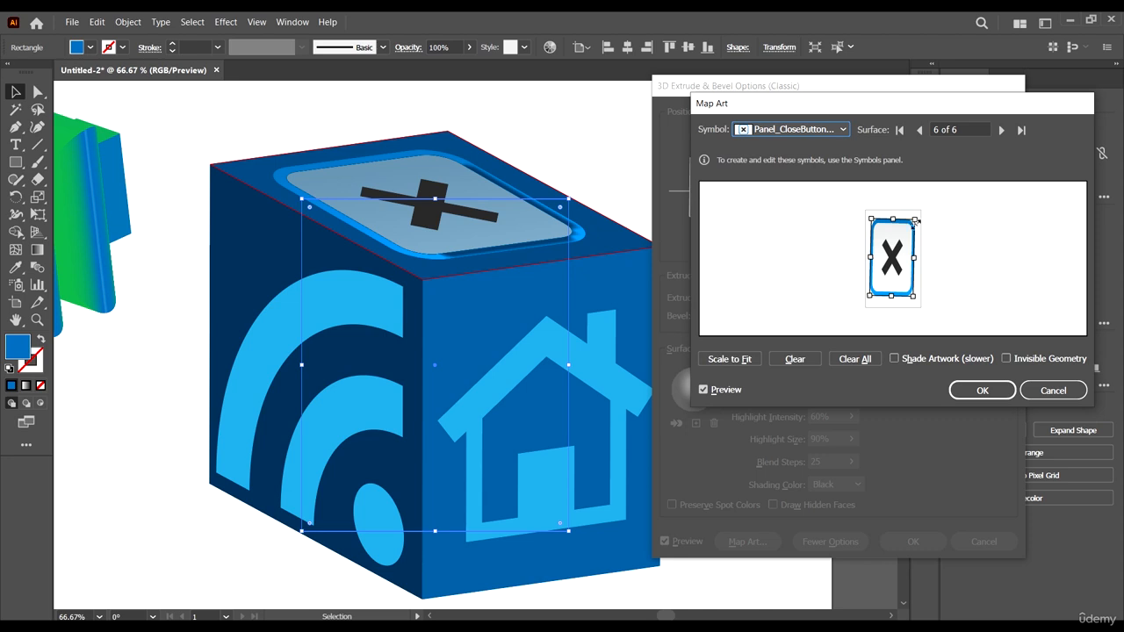
{"action": "left_click_drag", "start_coordinate": [918, 220], "coordinate": [916, 219]}
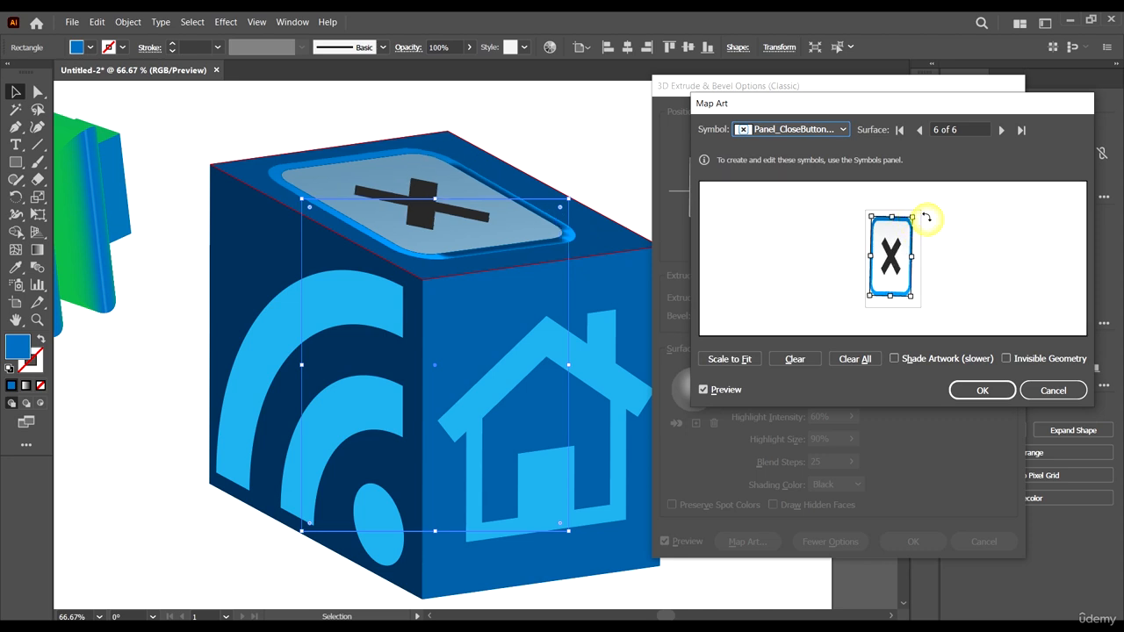
- Replace the symbol on the block's top face with Add Favorite and enlarge it to nearly fill the face
{"action": "left_click", "coordinate": [841, 130]}
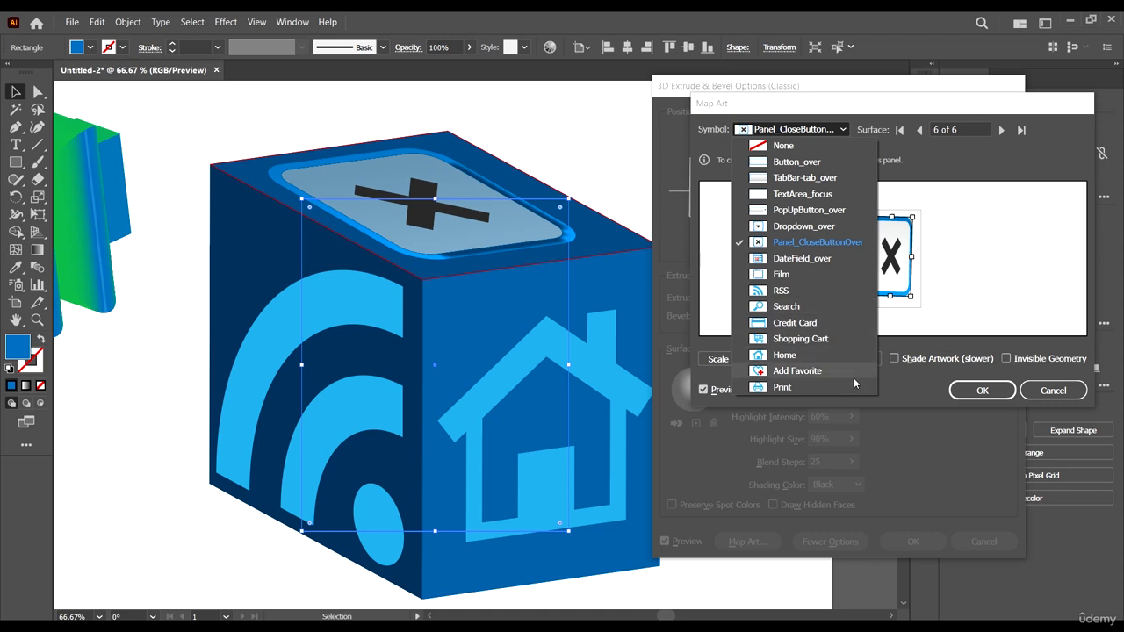
{"action": "left_click", "coordinate": [829, 373]}
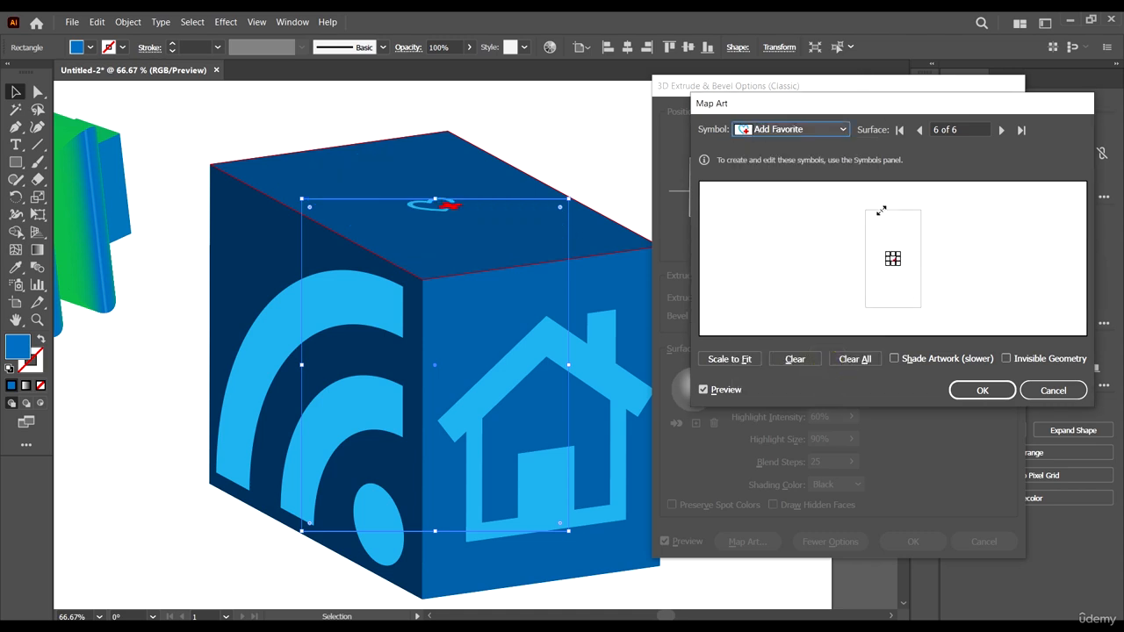
{"action": "left_click_drag", "start_coordinate": [900, 263], "coordinate": [892, 299]}
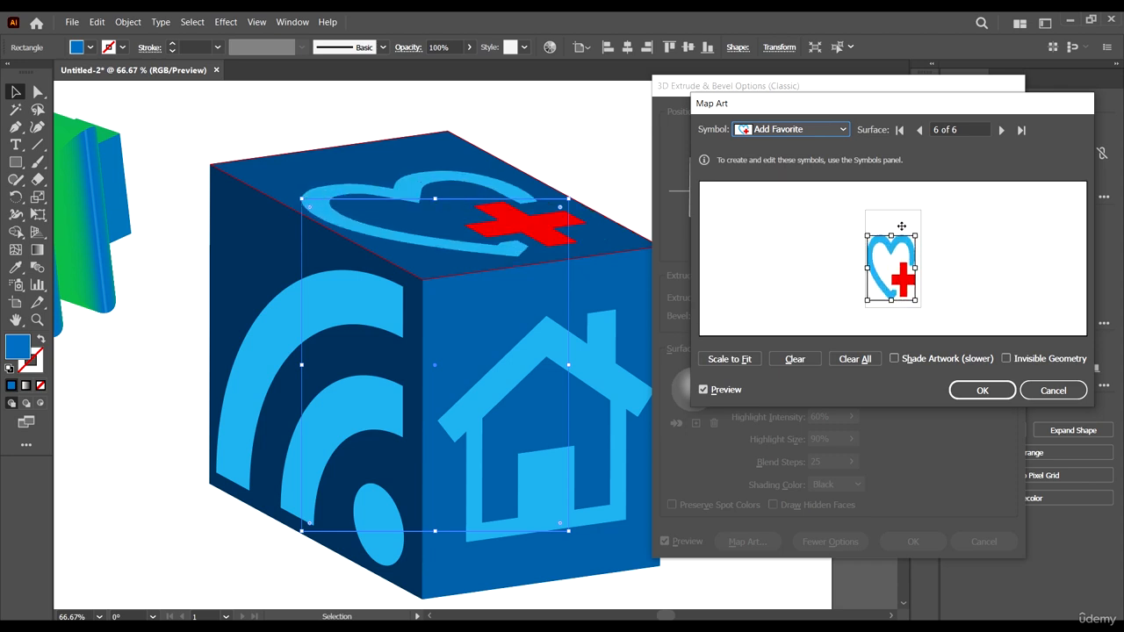
{"action": "left_click_drag", "start_coordinate": [895, 235], "coordinate": [892, 215]}
- Turn on Shade Artwork for the mapped symbols, preview Invisible Geometry and switch it back off, and apply the effect
{"action": "left_click_drag", "start_coordinate": [917, 107], "coordinate": [891, 72]}
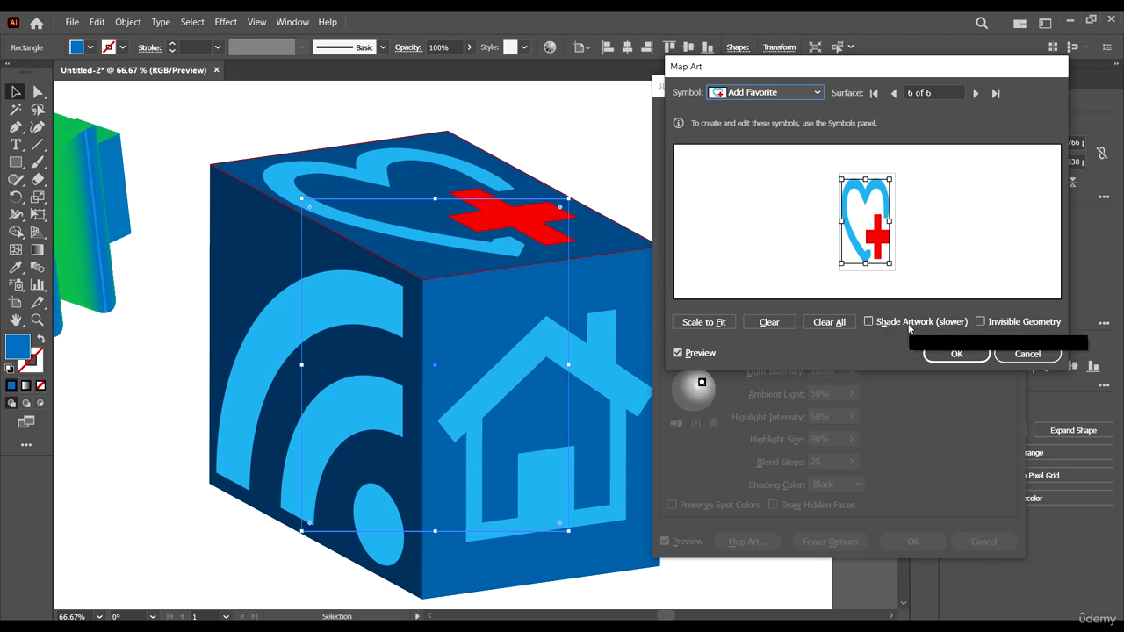
{"action": "left_click", "coordinate": [870, 322]}
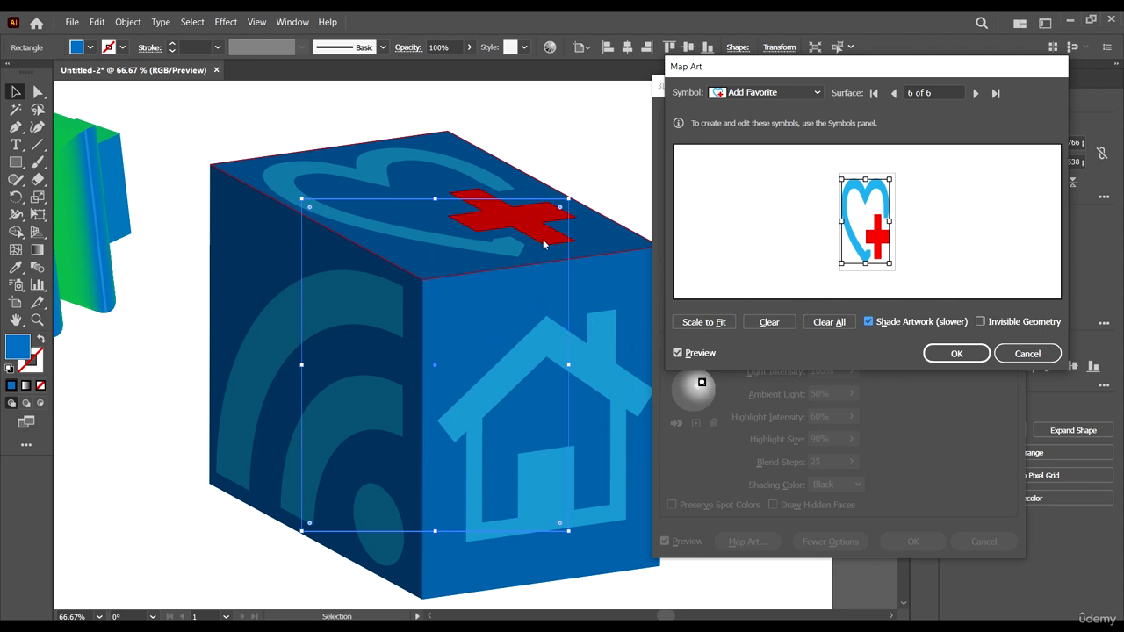
{"action": "left_click", "coordinate": [980, 322]}
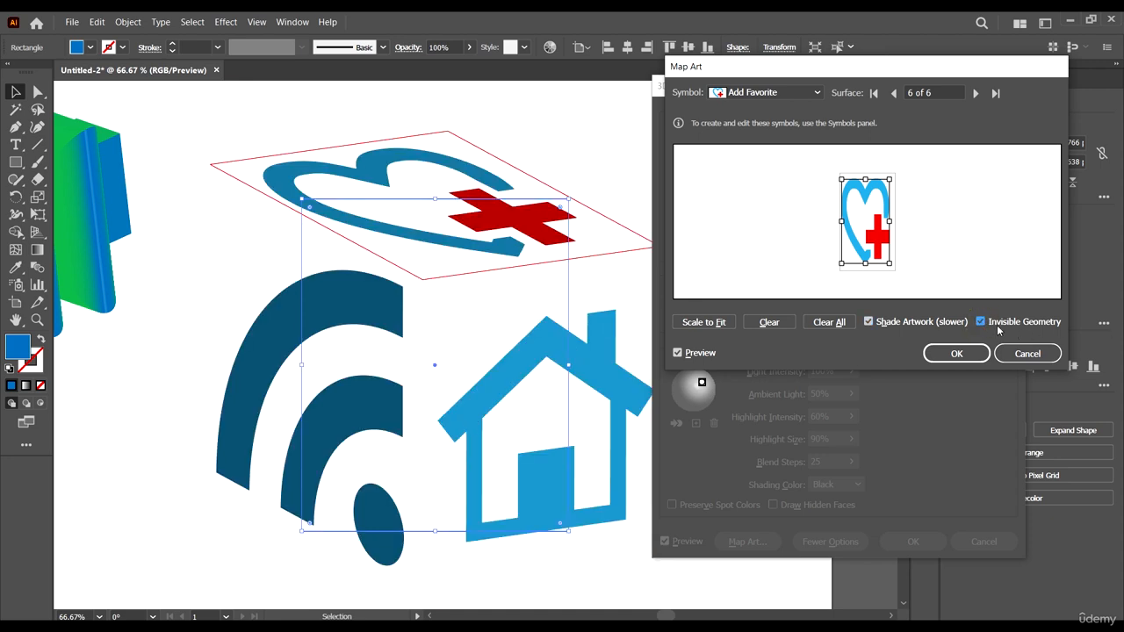
{"action": "left_click", "coordinate": [981, 322]}
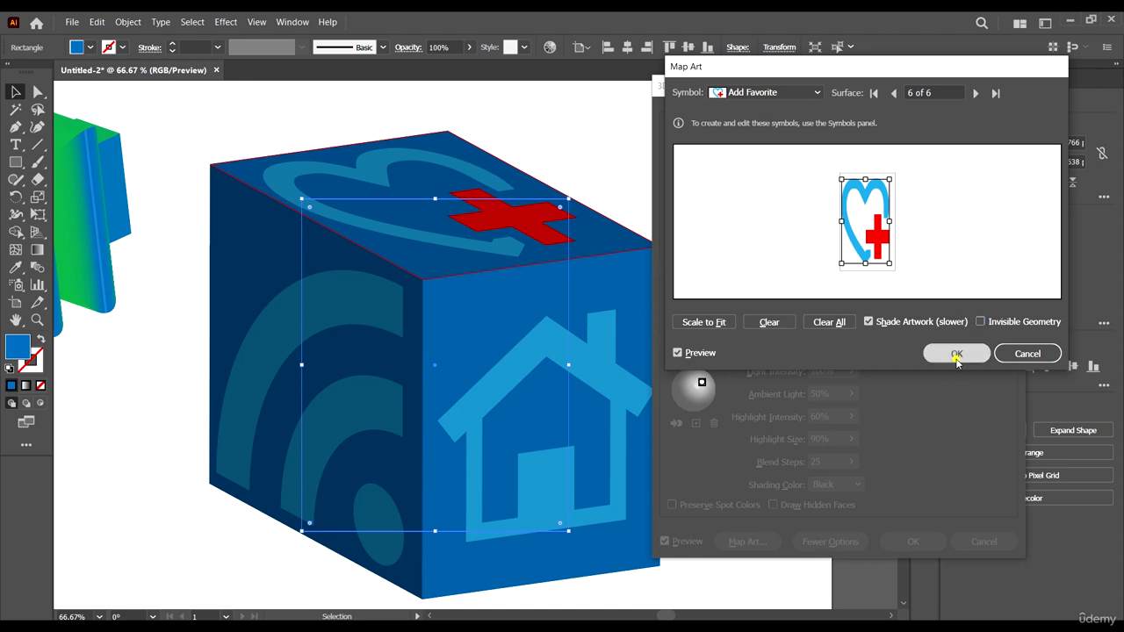
{"action": "left_click", "coordinate": [955, 353]}
{"action": "left_click", "coordinate": [913, 542]}
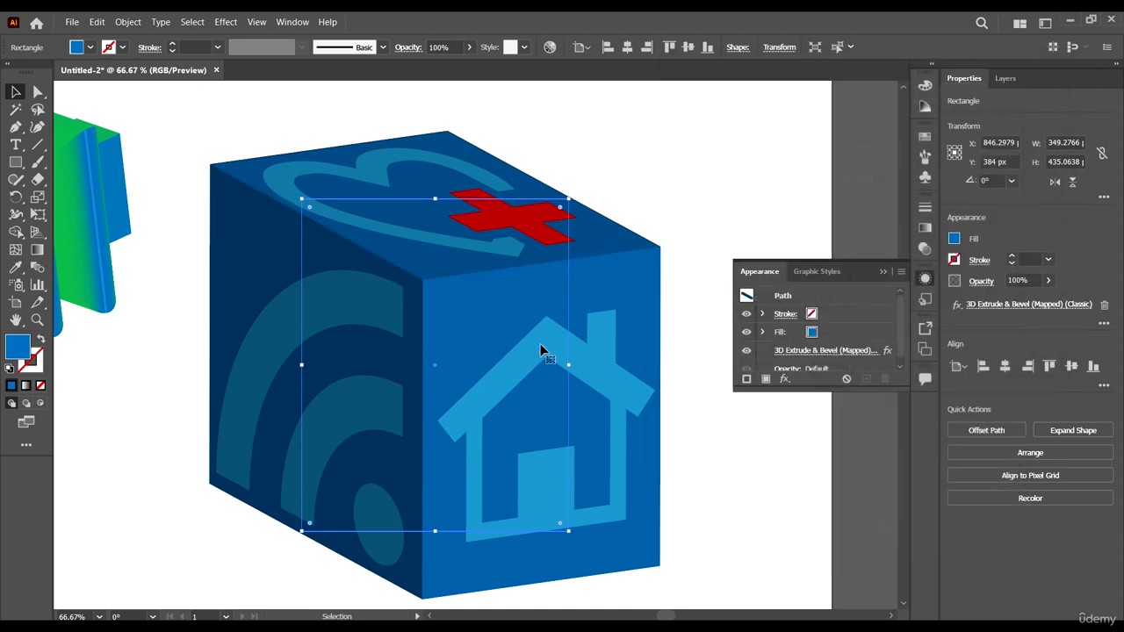
- Reposition the blue block and the green object so they sit side by side near the middle of the artboard
{"action": "key", "text": "ctrl+minus"}
{"action": "key", "text": "ctrl+minus"}
{"action": "key", "text": "ctrl+shift+a"}
{"action": "left_click_drag", "start_coordinate": [549, 373], "coordinate": [557, 375]}
{"action": "left_click_drag", "start_coordinate": [561, 441], "coordinate": [518, 403]}
{"action": "left_click", "coordinate": [597, 432]}
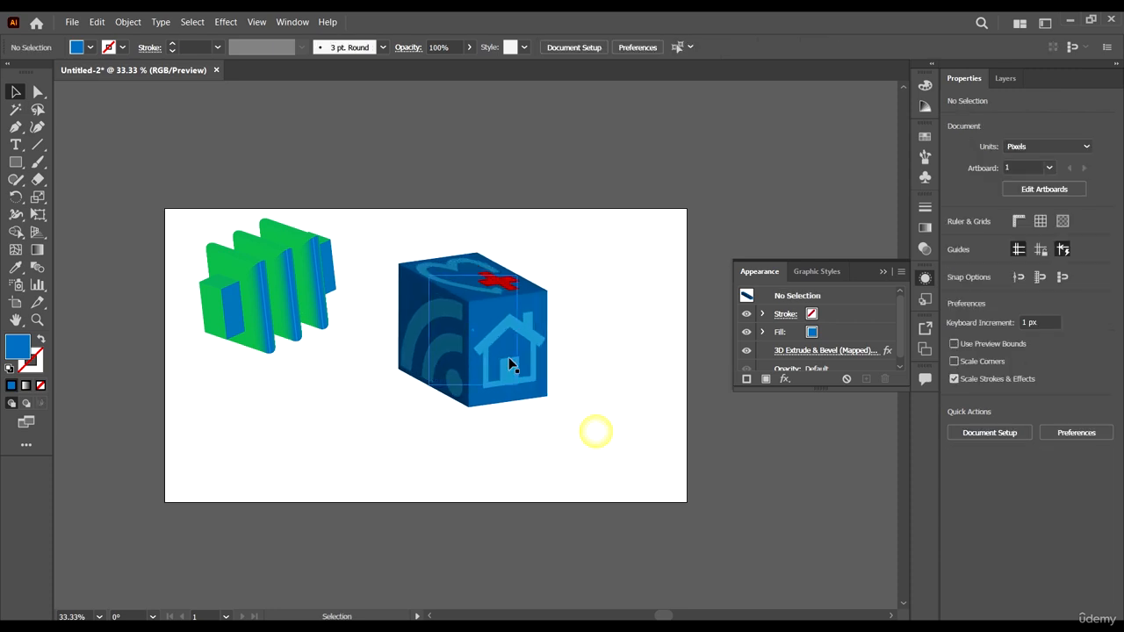
{"action": "left_click_drag", "start_coordinate": [509, 360], "coordinate": [537, 380]}
{"action": "left_click", "coordinate": [629, 386]}
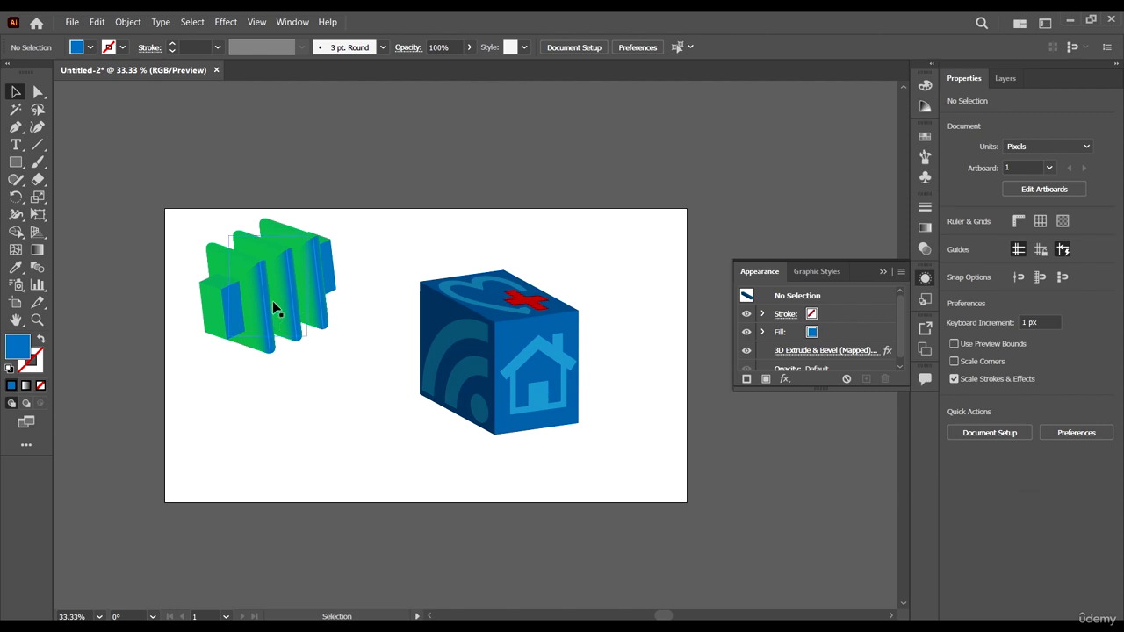
{"action": "left_click_drag", "start_coordinate": [272, 302], "coordinate": [320, 343]}
{"action": "left_click", "coordinate": [642, 318]}
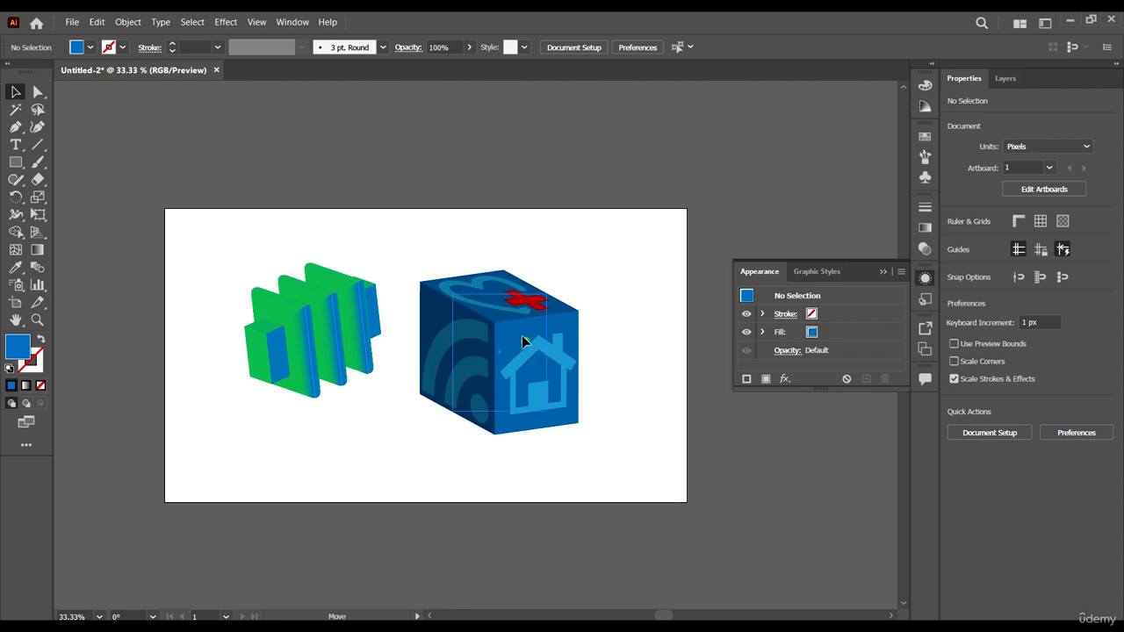
{"action": "left_click_drag", "start_coordinate": [549, 345], "coordinate": [544, 338]}
- Move both 3D objects together up across the artboard's upper edge to free space below them
{"action": "left_click_drag", "start_coordinate": [647, 431], "coordinate": [272, 390]}
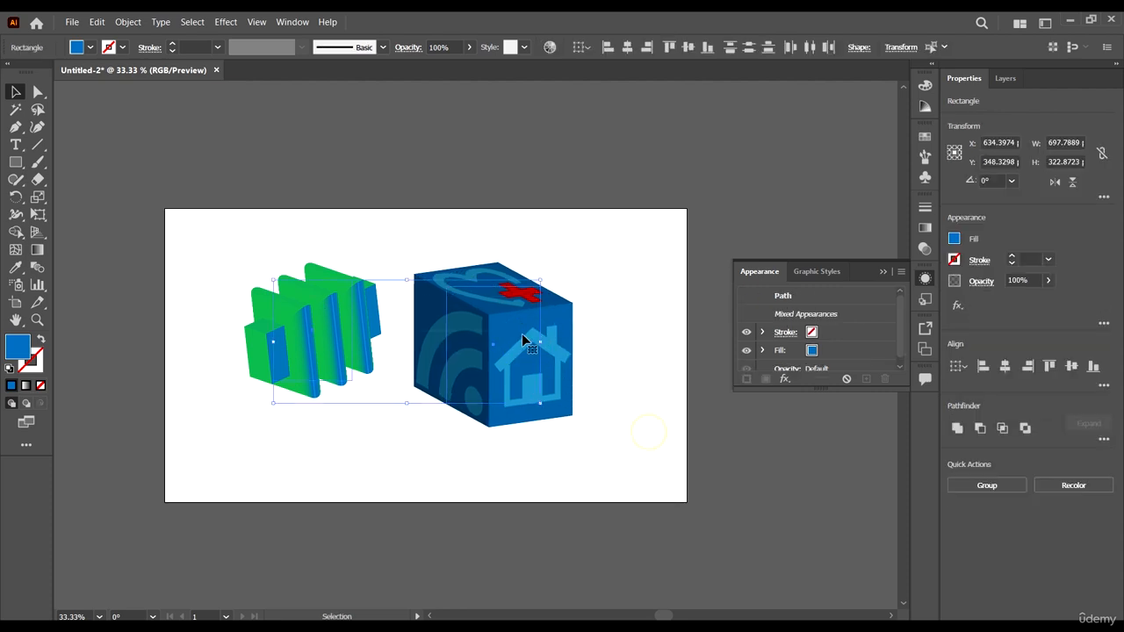
{"action": "left_click_drag", "start_coordinate": [519, 335], "coordinate": [450, 188]}
{"action": "scroll", "coordinate": [562, 309], "scroll_direction": "up", "scroll_amount": 1}
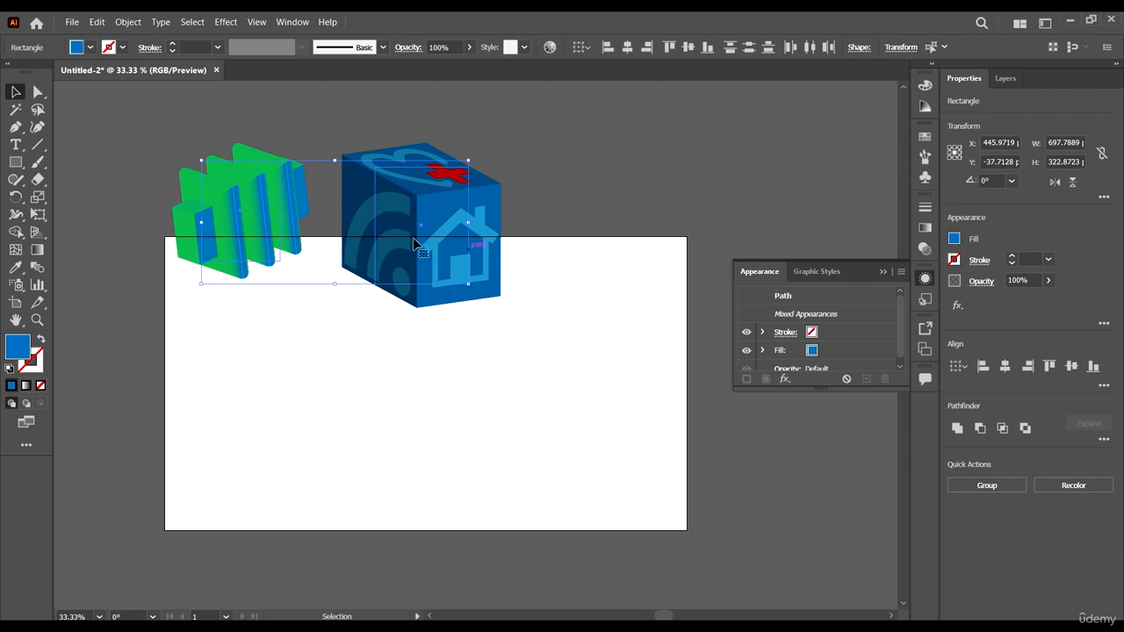
{"action": "left_click", "coordinate": [594, 316]}
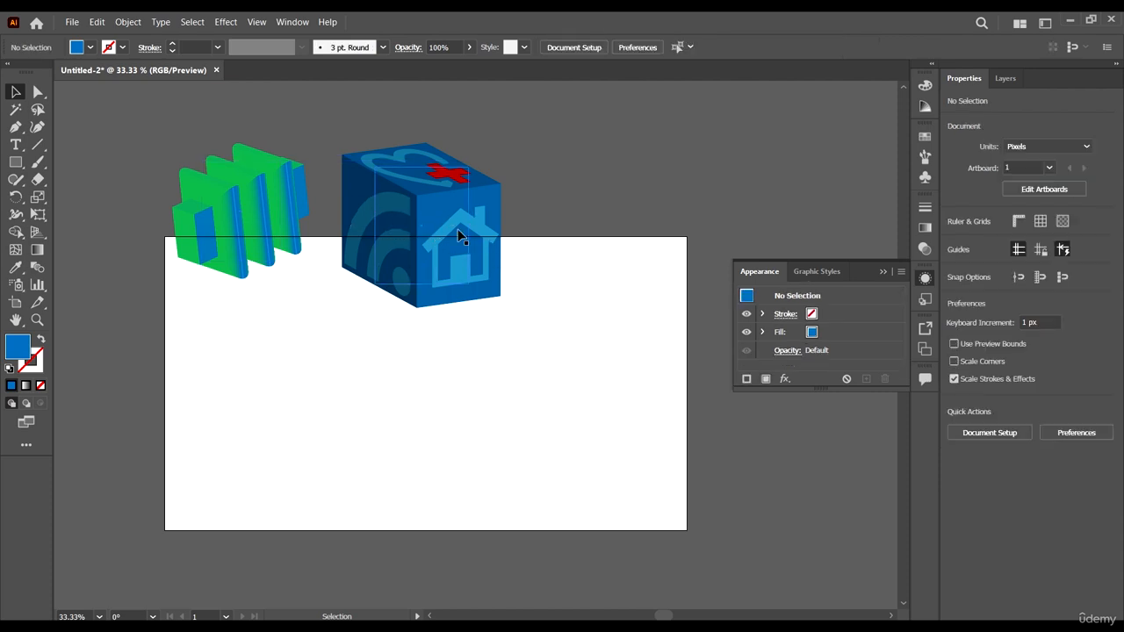
- Show the document's symbols and add the text "ai" below the block, scaled up to about 448 pt
{"action": "left_click", "coordinate": [458, 236]}
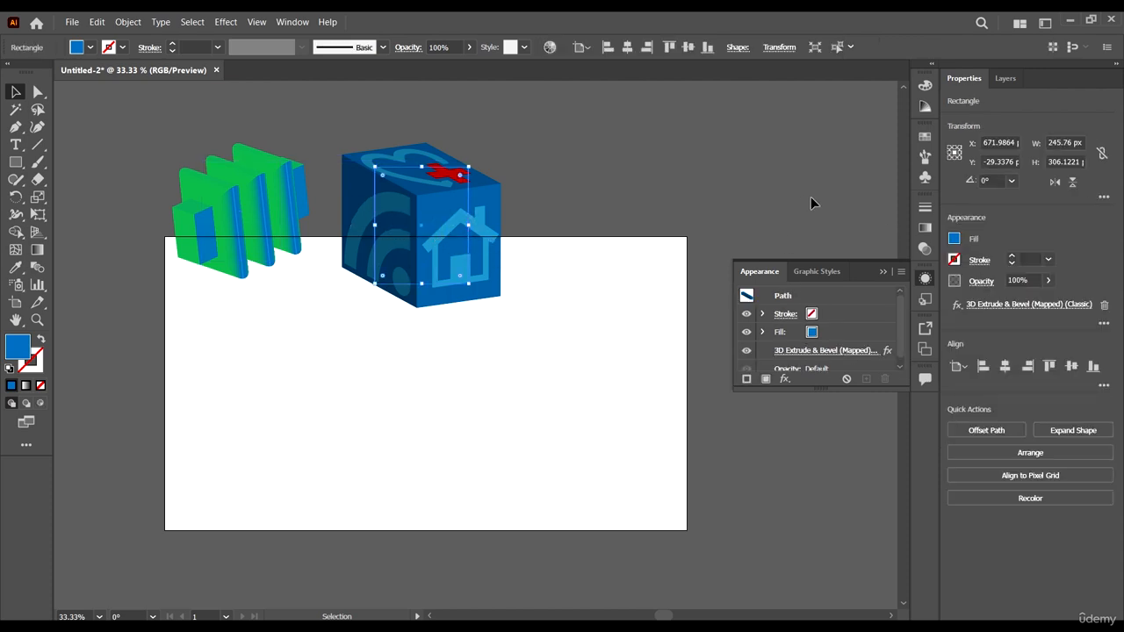
{"action": "left_click", "coordinate": [927, 179]}
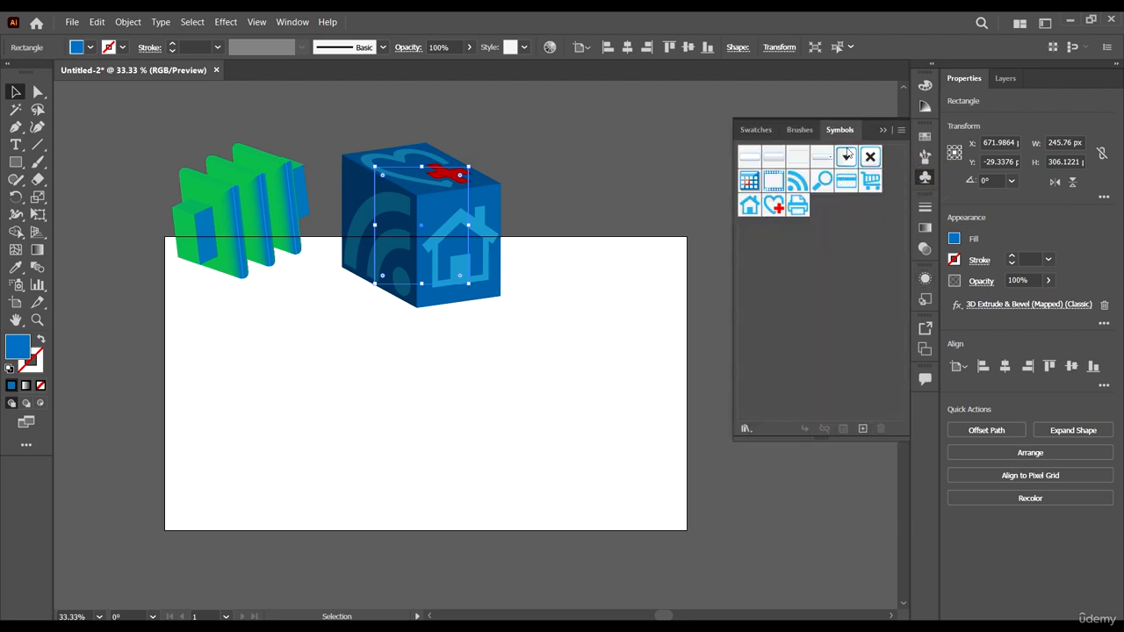
{"action": "left_click", "coordinate": [15, 163]}
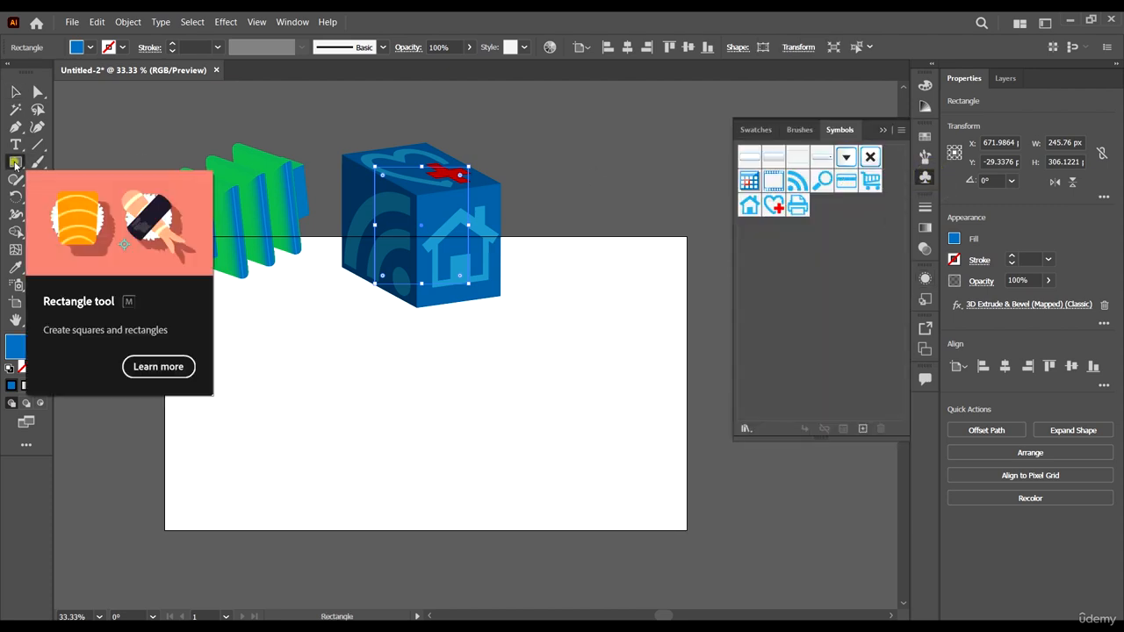
{"action": "left_click", "coordinate": [15, 144]}
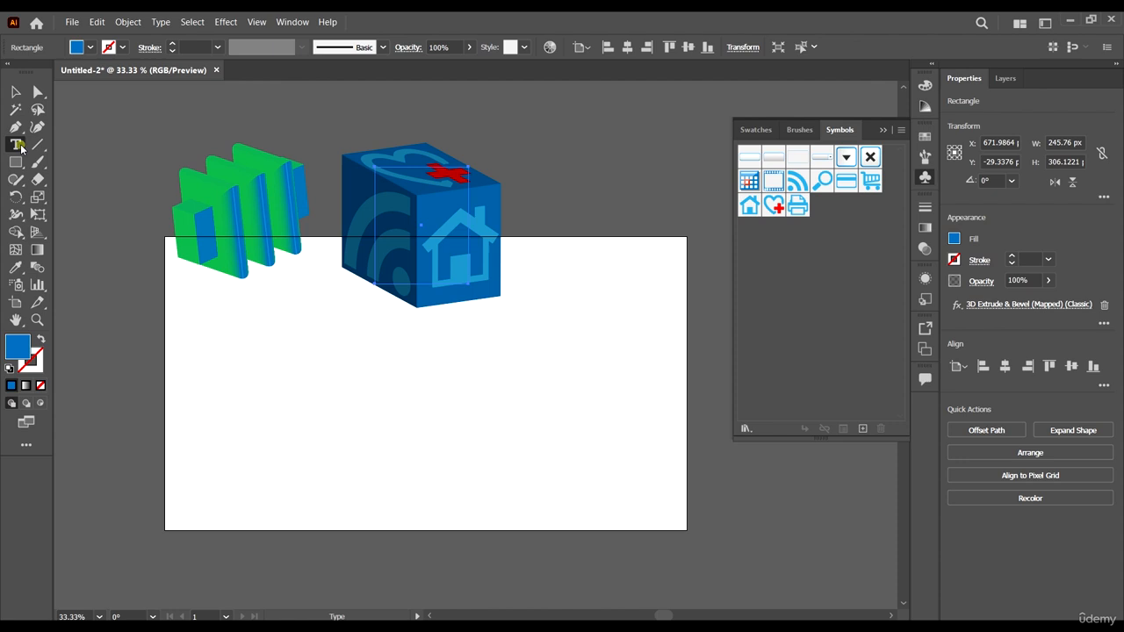
{"action": "left_click", "coordinate": [318, 386]}
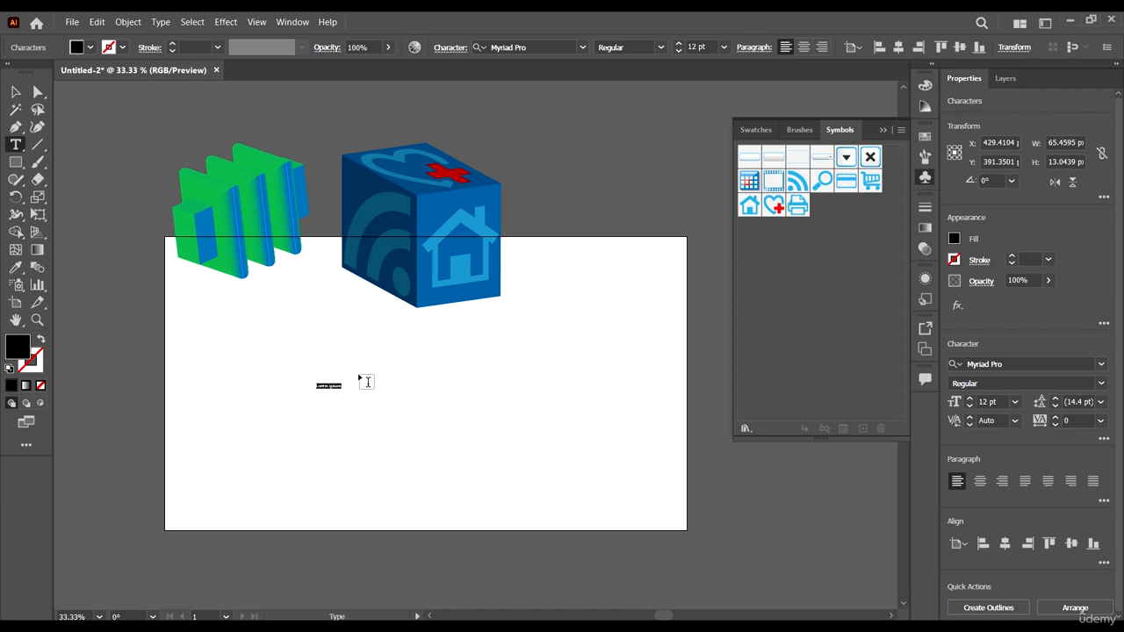
{"action": "key", "text": "BackSpace"}
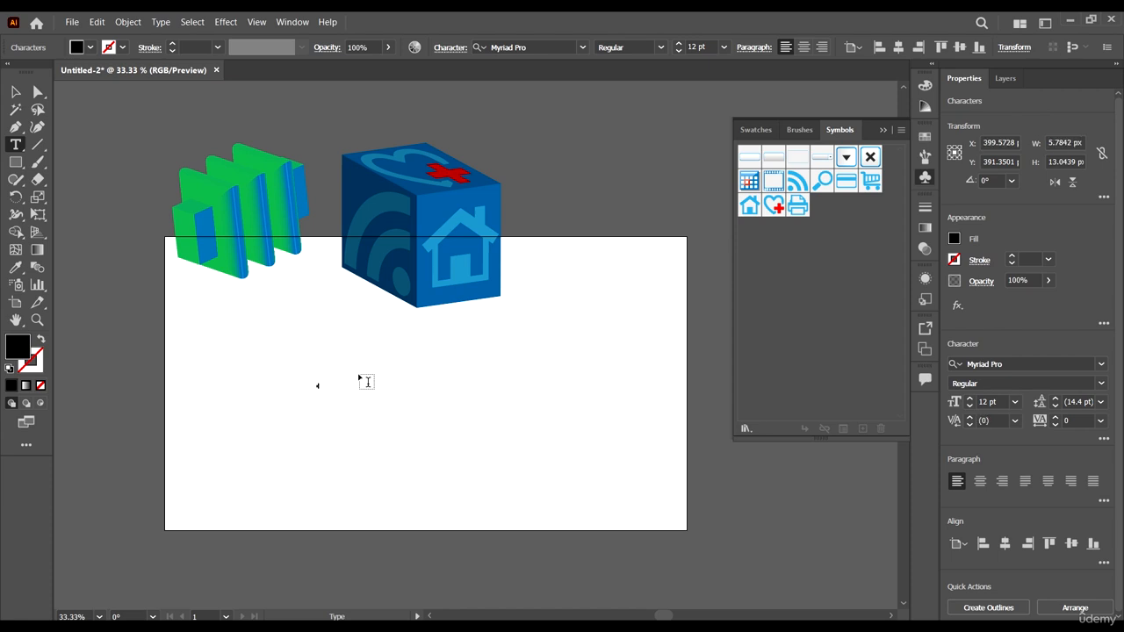
{"action": "left_click", "coordinate": [15, 91]}
{"action": "left_click_drag", "start_coordinate": [323, 388], "coordinate": [463, 463]}
- Save the ai text as a dynamic Movie Clip symbol named New Symbol and move its instance off the artboard
{"action": "left_click_drag", "start_coordinate": [439, 360], "coordinate": [842, 325]}
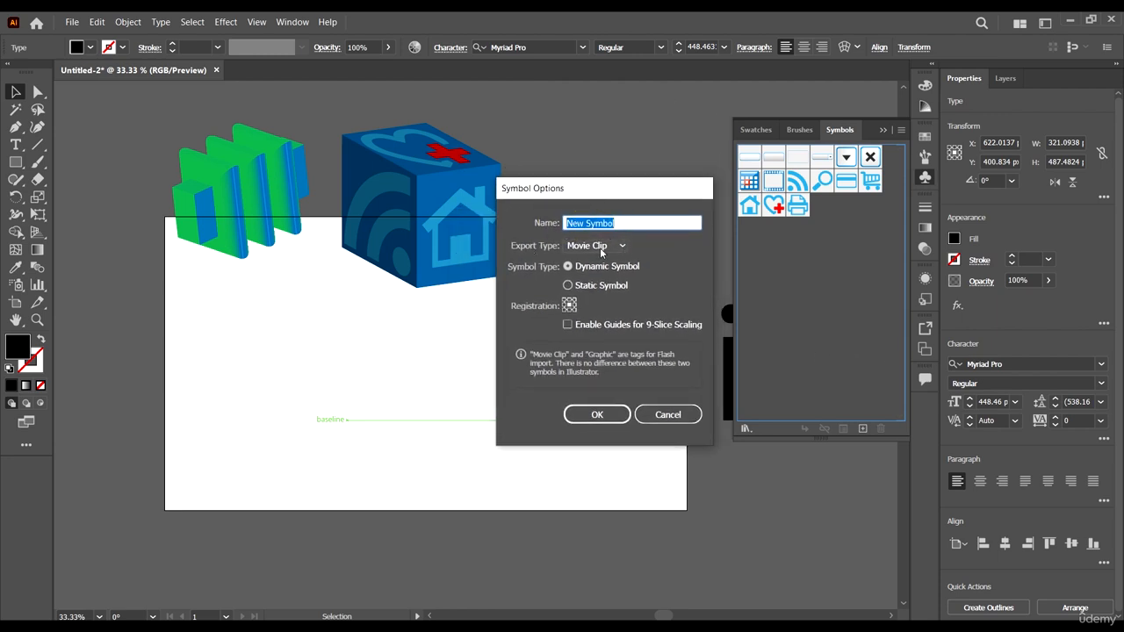
{"action": "left_click", "coordinate": [596, 414]}
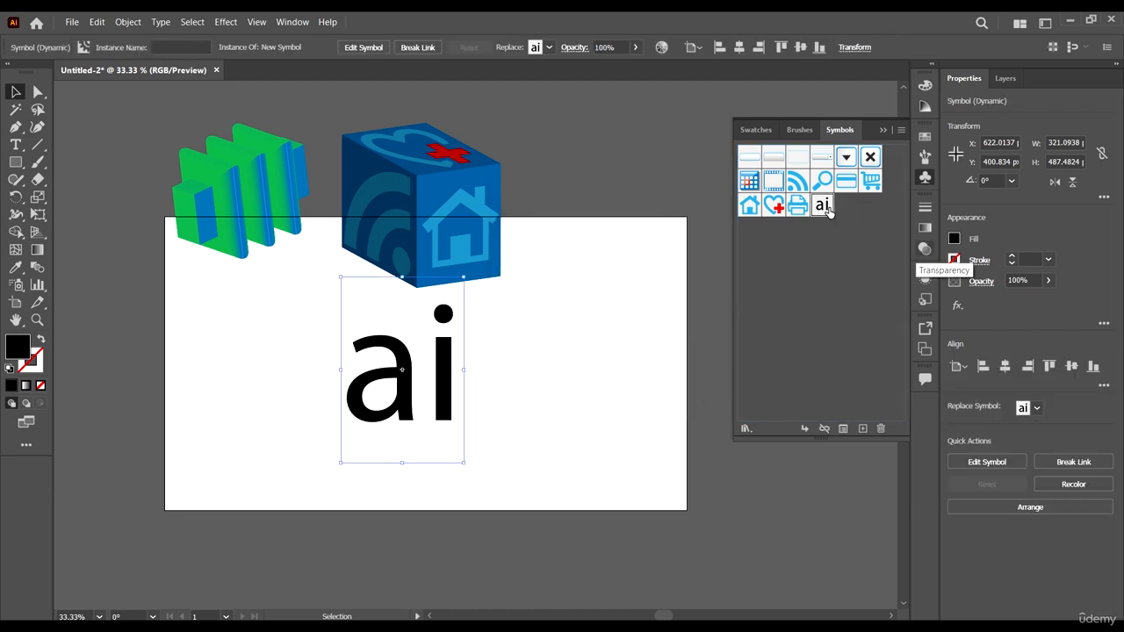
{"action": "left_click_drag", "start_coordinate": [409, 374], "coordinate": [88, 537]}
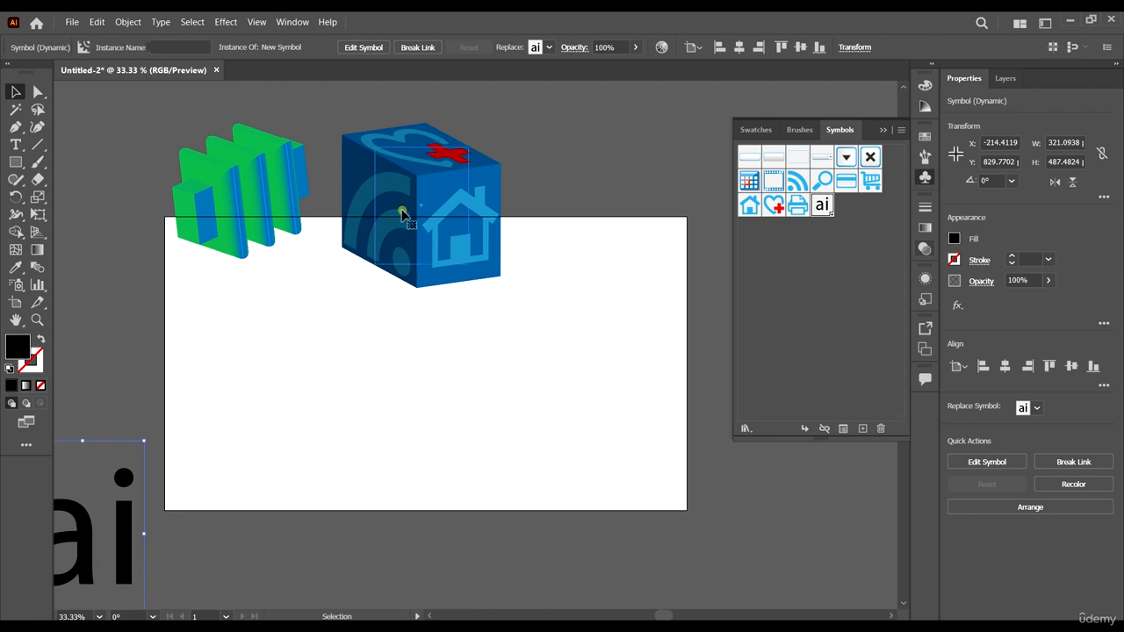
- Reopen the blue block's 3D Extrude & Bevel options and its Map Art settings
{"action": "left_click", "coordinate": [402, 214]}
{"action": "left_click", "coordinate": [926, 329]}
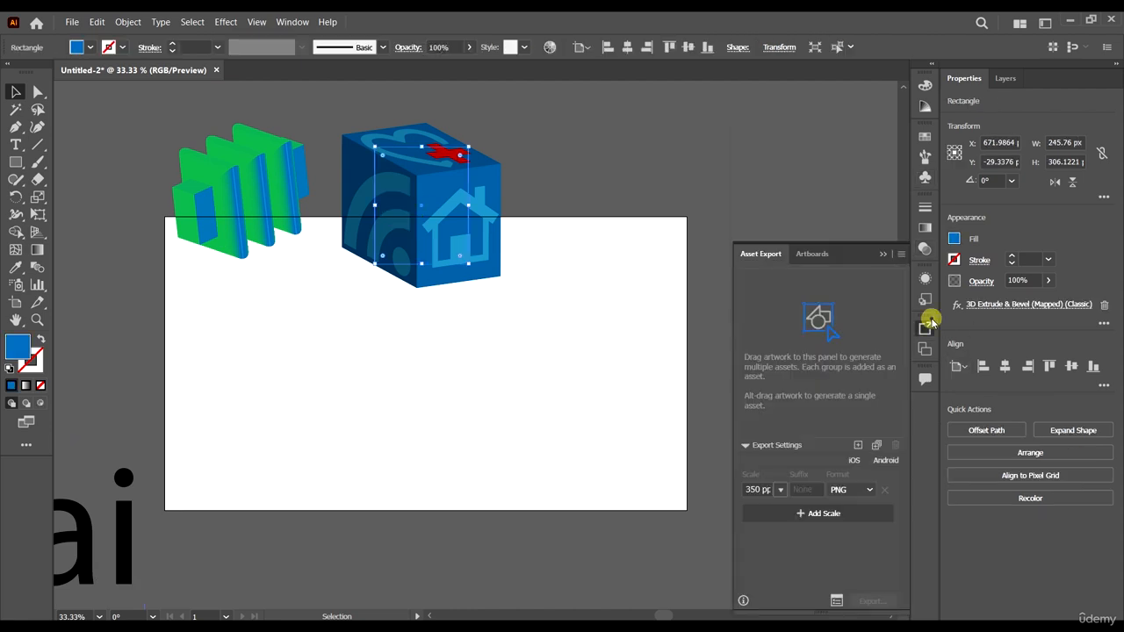
{"action": "left_click", "coordinate": [927, 297]}
{"action": "left_click", "coordinate": [925, 278]}
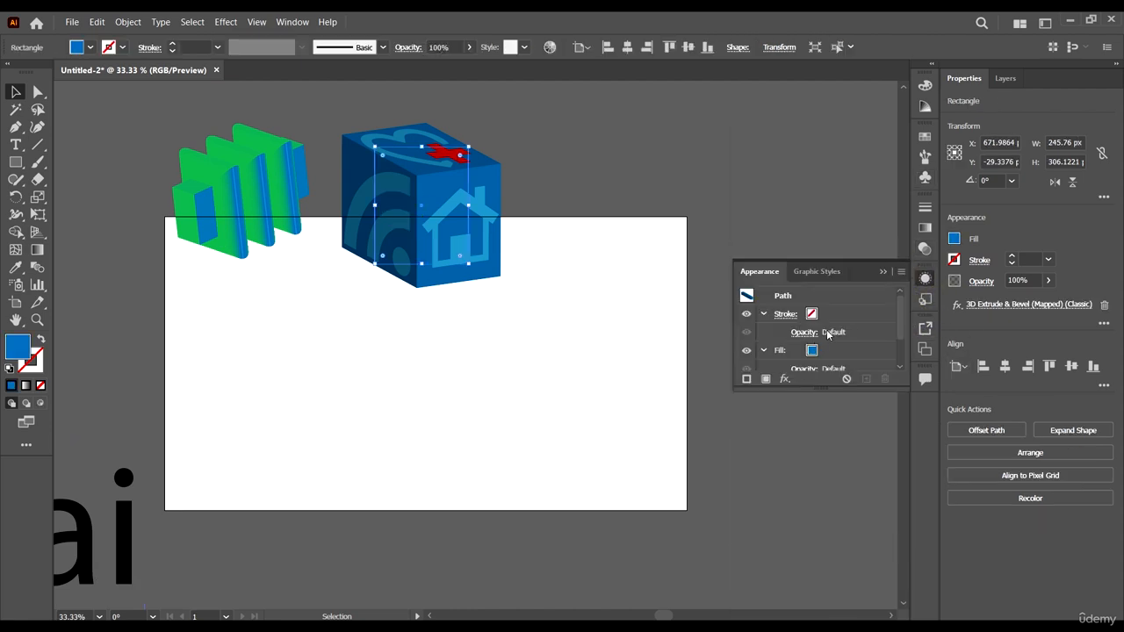
{"action": "left_click", "coordinate": [839, 348]}
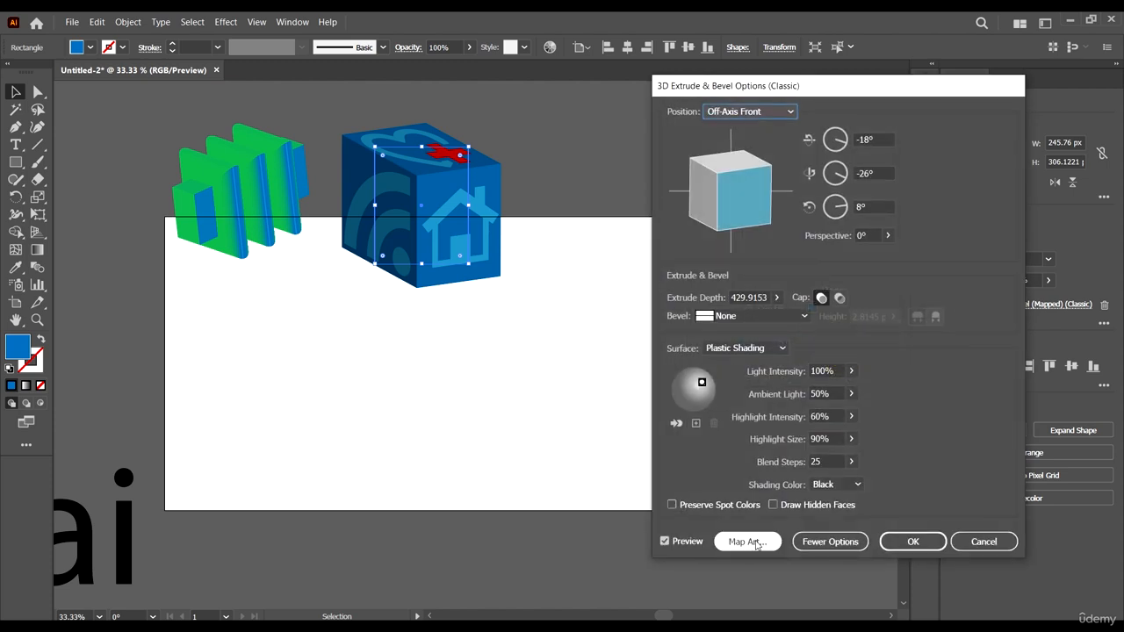
{"action": "left_click", "coordinate": [753, 540]}
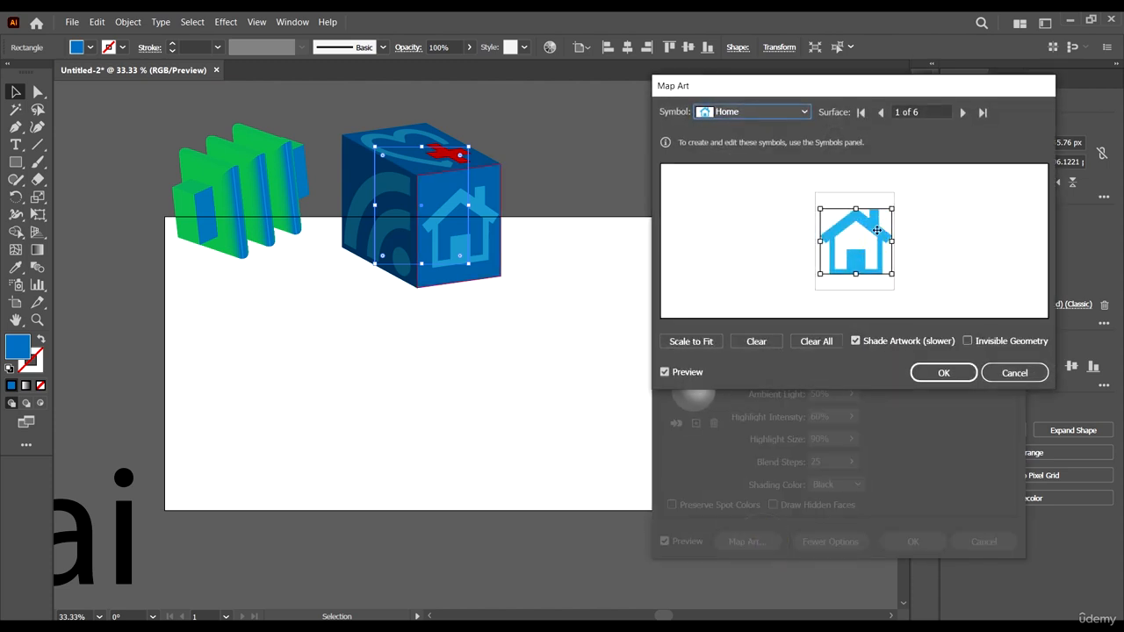
- Replace the Home symbol on surface 1 with New Symbol, scale it down to fit inside the face, and apply the effect
{"action": "left_click", "coordinate": [774, 112]}
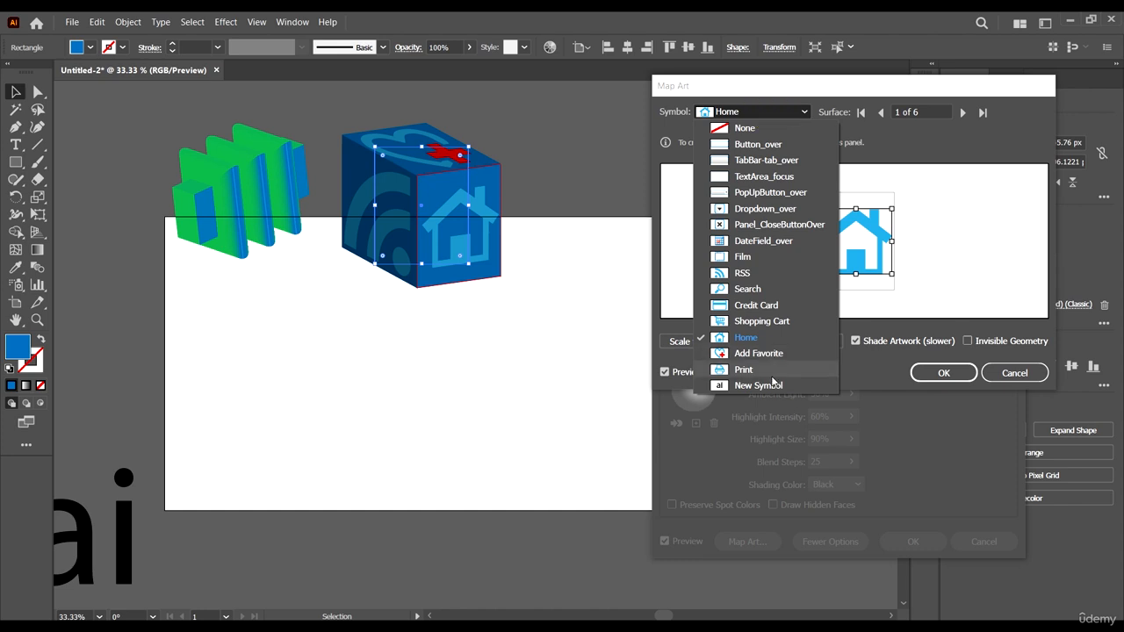
{"action": "left_click", "coordinate": [751, 386]}
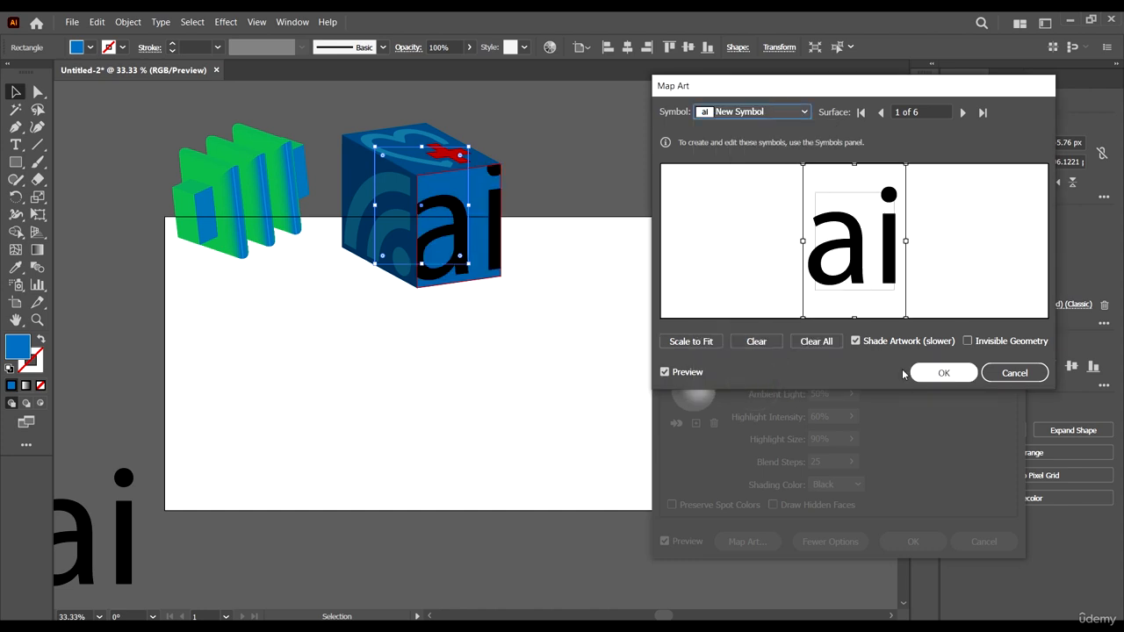
{"action": "left_click_drag", "start_coordinate": [906, 165], "coordinate": [866, 239]}
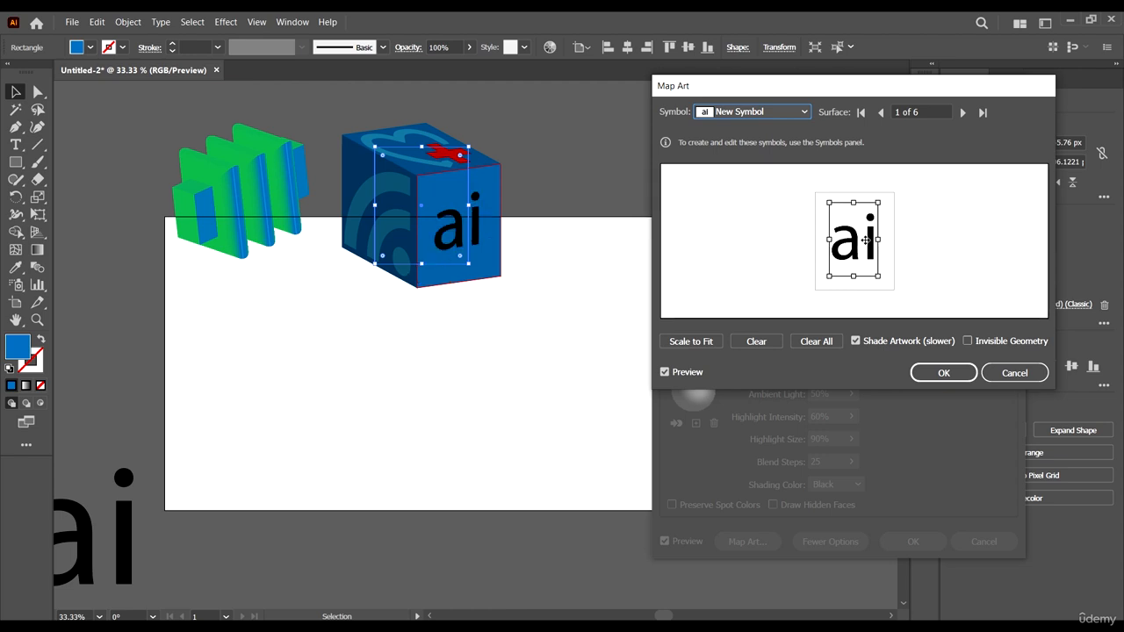
{"action": "left_click", "coordinate": [944, 374]}
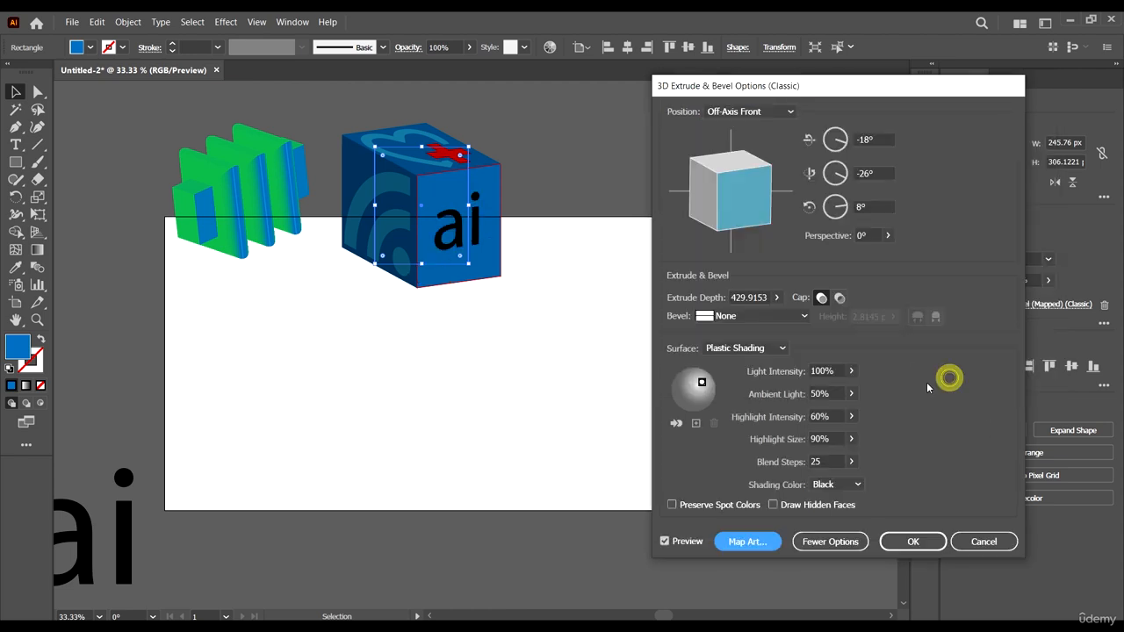
{"action": "left_click", "coordinate": [905, 542]}
{"action": "left_click", "coordinate": [620, 196]}
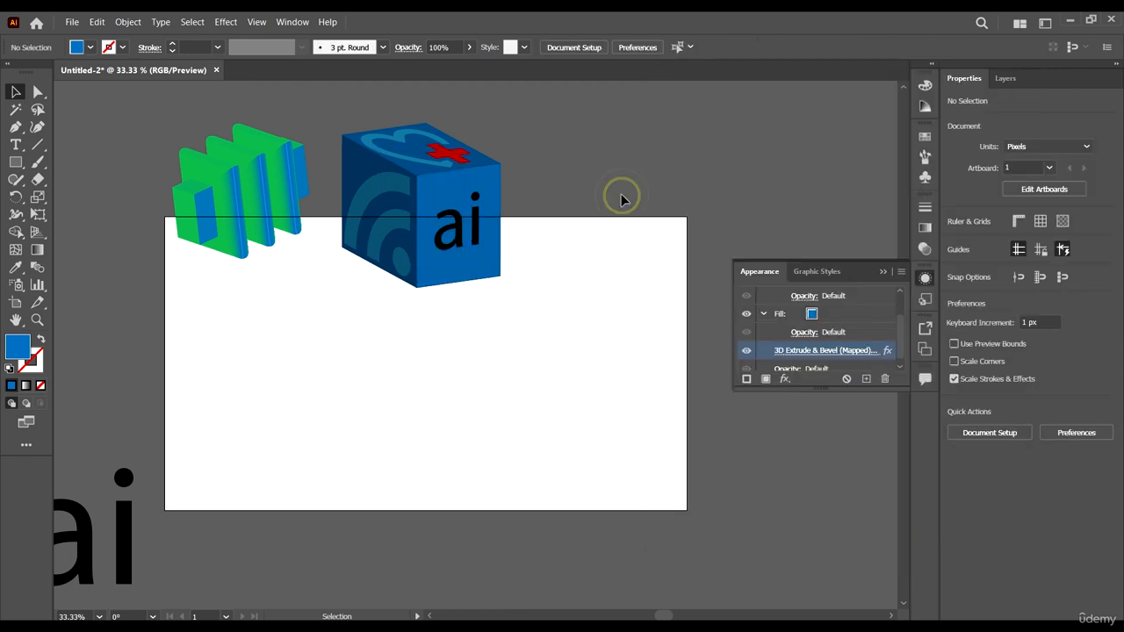
- Move the loose ai symbol beside the artboard and shift all artwork down so both 3D objects sit inside the artboard
{"action": "key", "text": "ctrl+minus"}
{"action": "scroll", "coordinate": [430, 518], "scroll_direction": "up", "scroll_amount": 3}
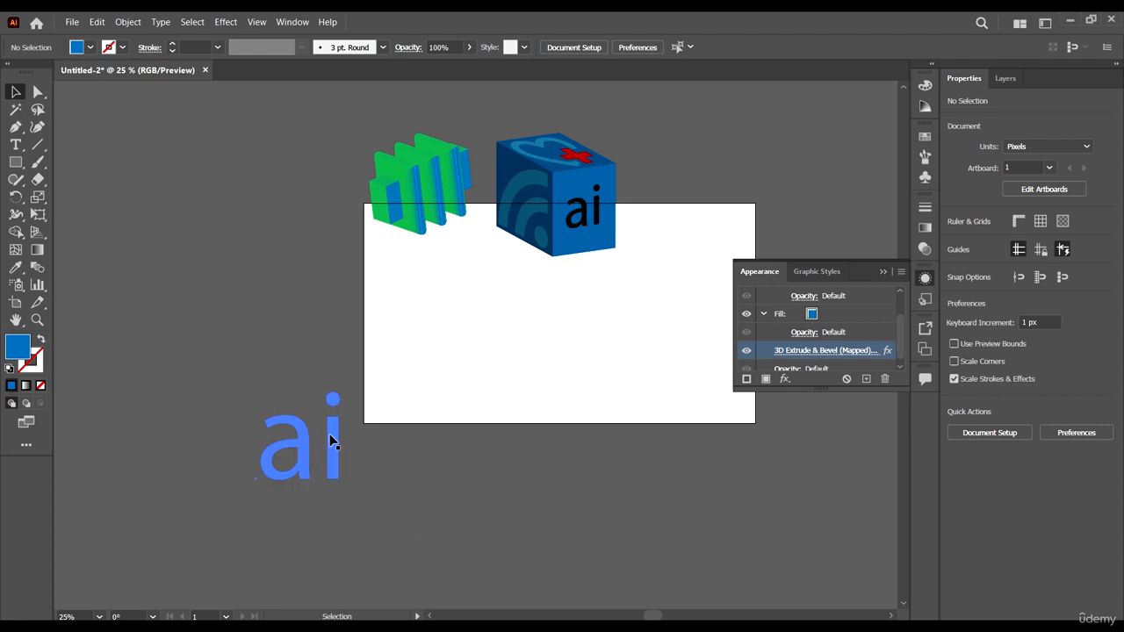
{"action": "left_click_drag", "start_coordinate": [329, 435], "coordinate": [286, 290]}
{"action": "scroll", "coordinate": [483, 200], "scroll_direction": "up", "scroll_amount": 2}
{"action": "left_click_drag", "start_coordinate": [180, 166], "coordinate": [676, 389]}
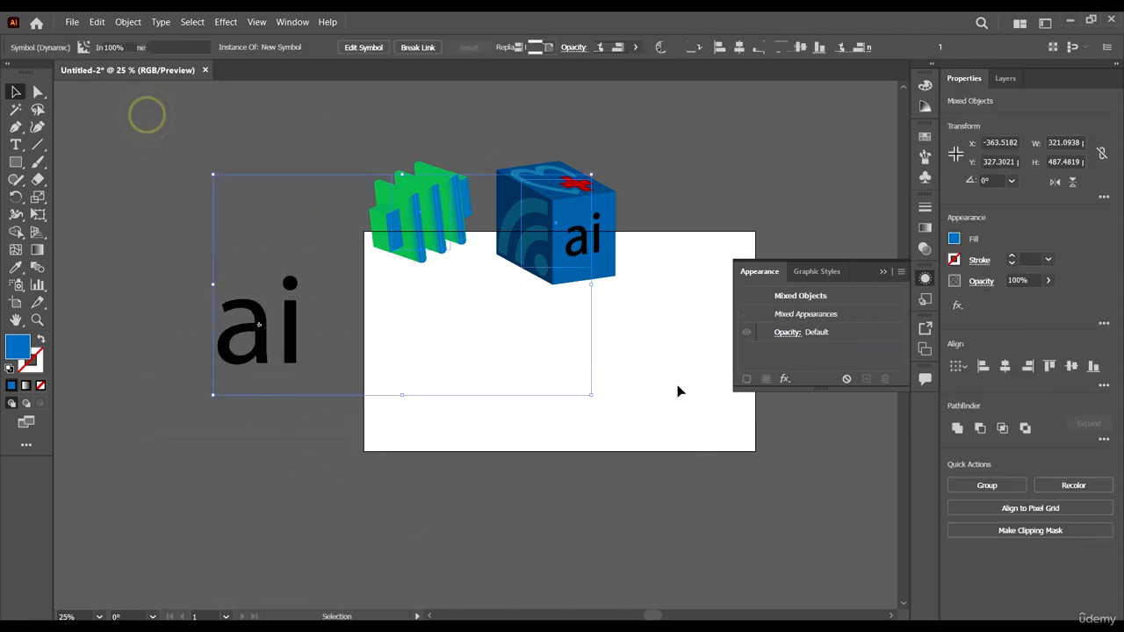
{"action": "left_click_drag", "start_coordinate": [560, 211], "coordinate": [615, 330]}
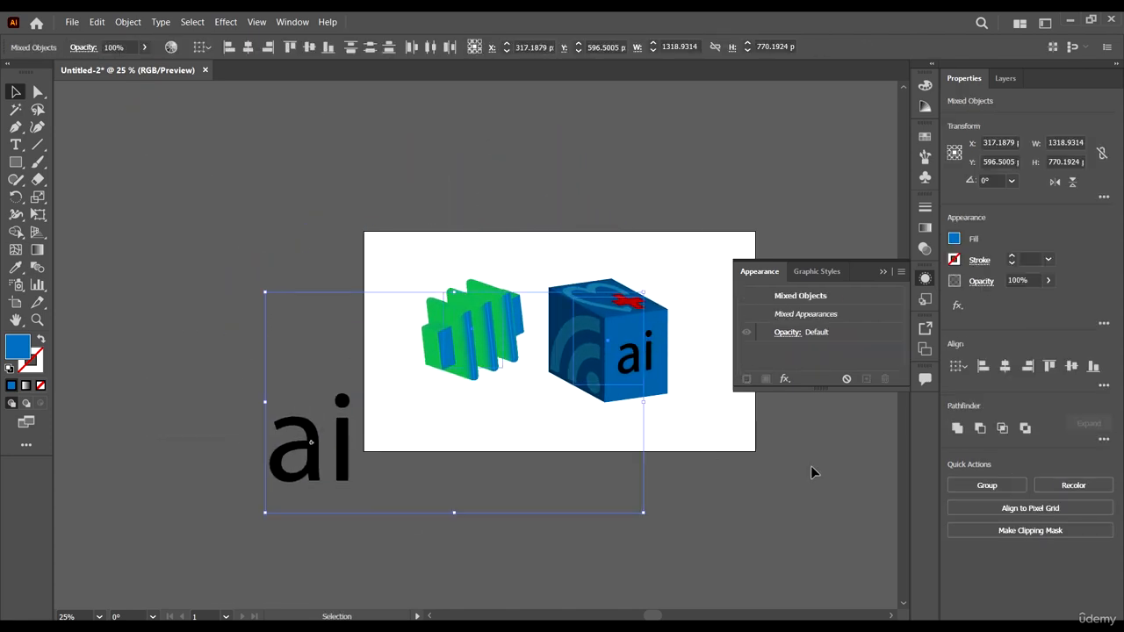
{"action": "left_click", "coordinate": [810, 464]}
{"action": "key", "text": "ctrl+plus"}
{"action": "scroll", "coordinate": [618, 333], "scroll_direction": "up", "scroll_amount": 1}
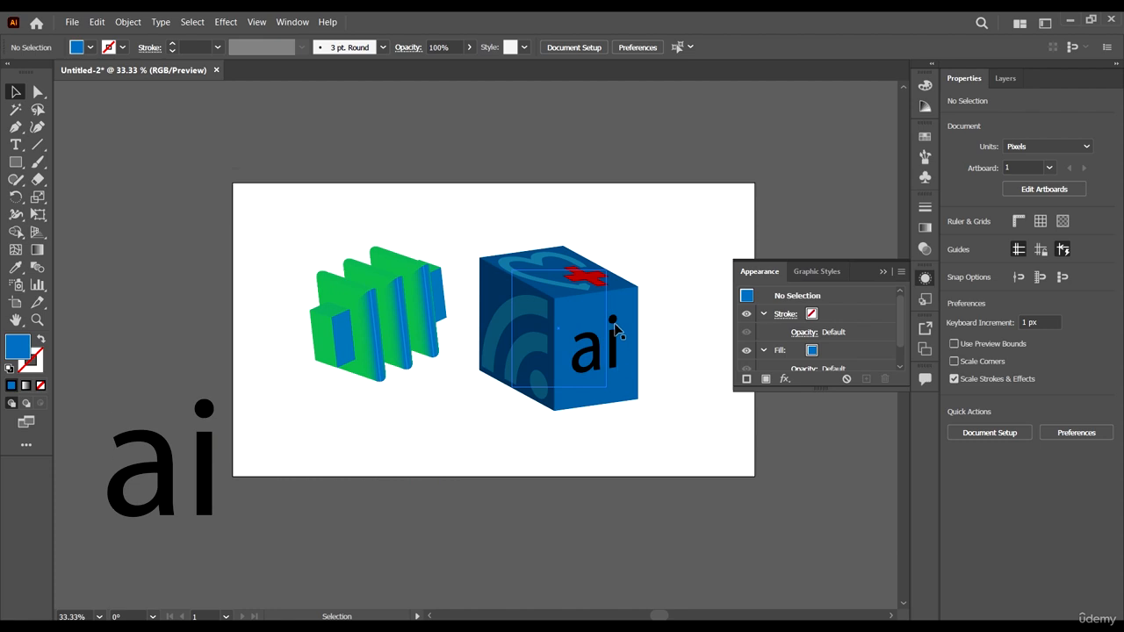